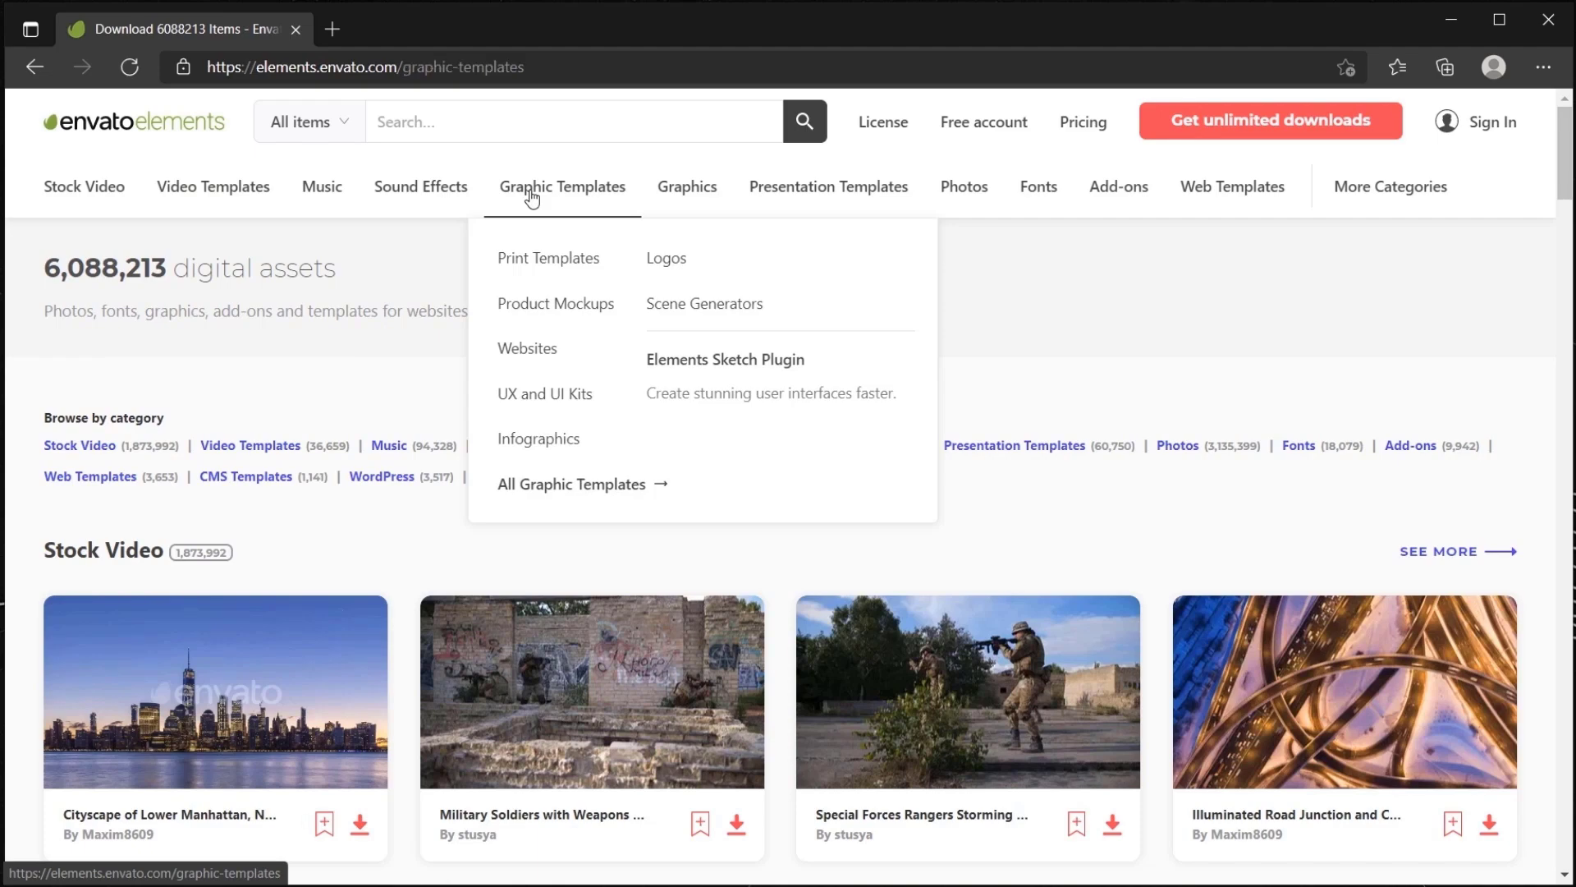
# Browse the Envato Elements graphic templates, photos, YouTube video templates, royalty-free music and pricing pages.
pyautogui.scroll(-4, 394, 527)
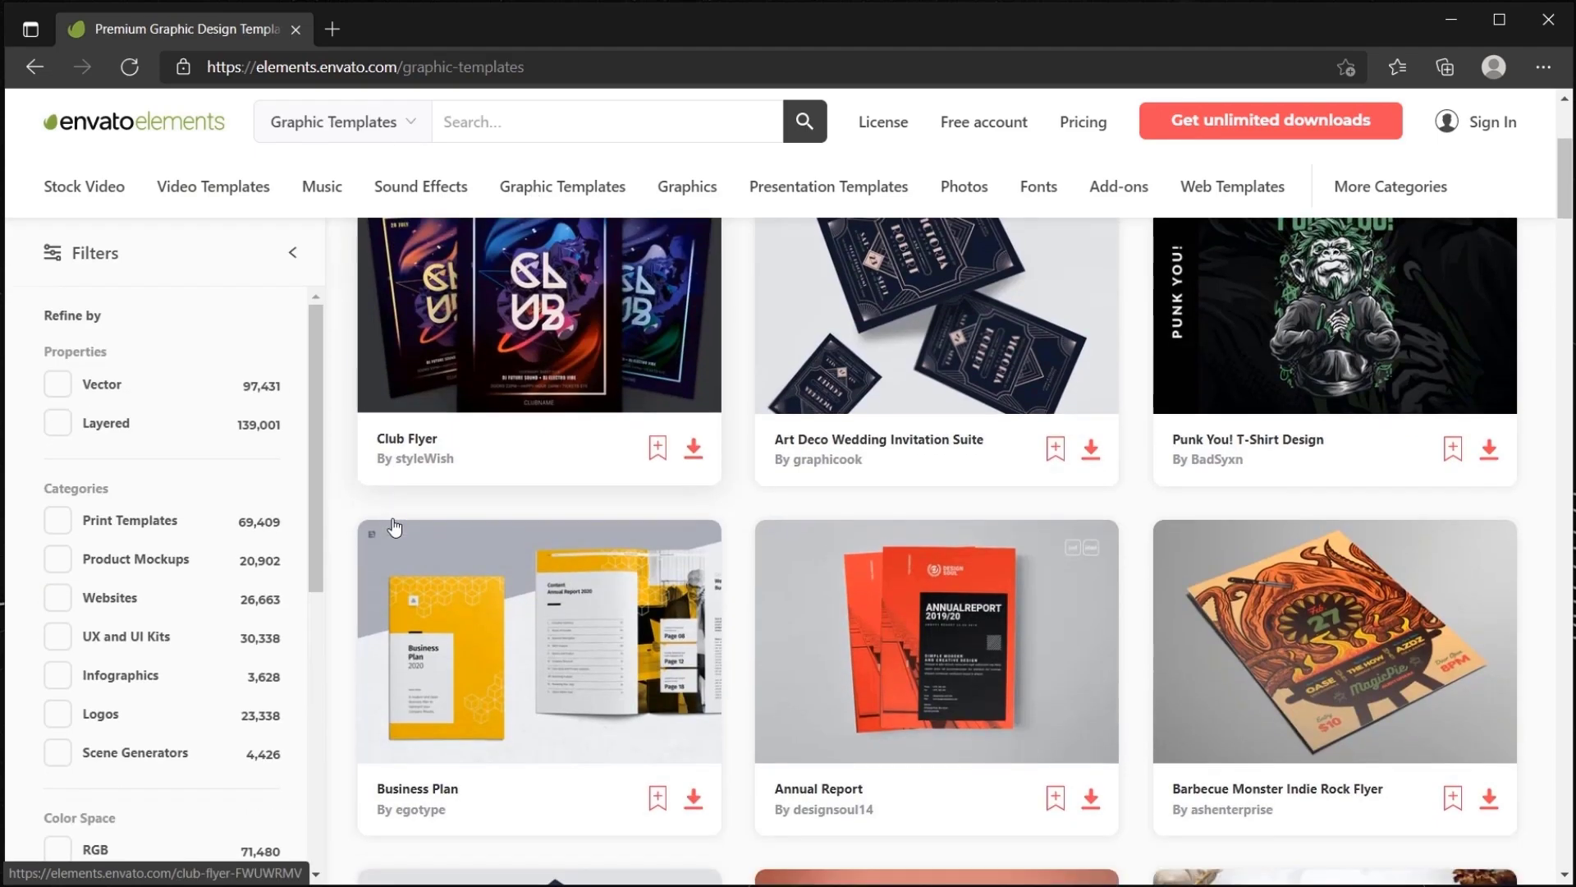
pyautogui.scroll(-4, 394, 527)
pyautogui.scroll(4, 394, 526)
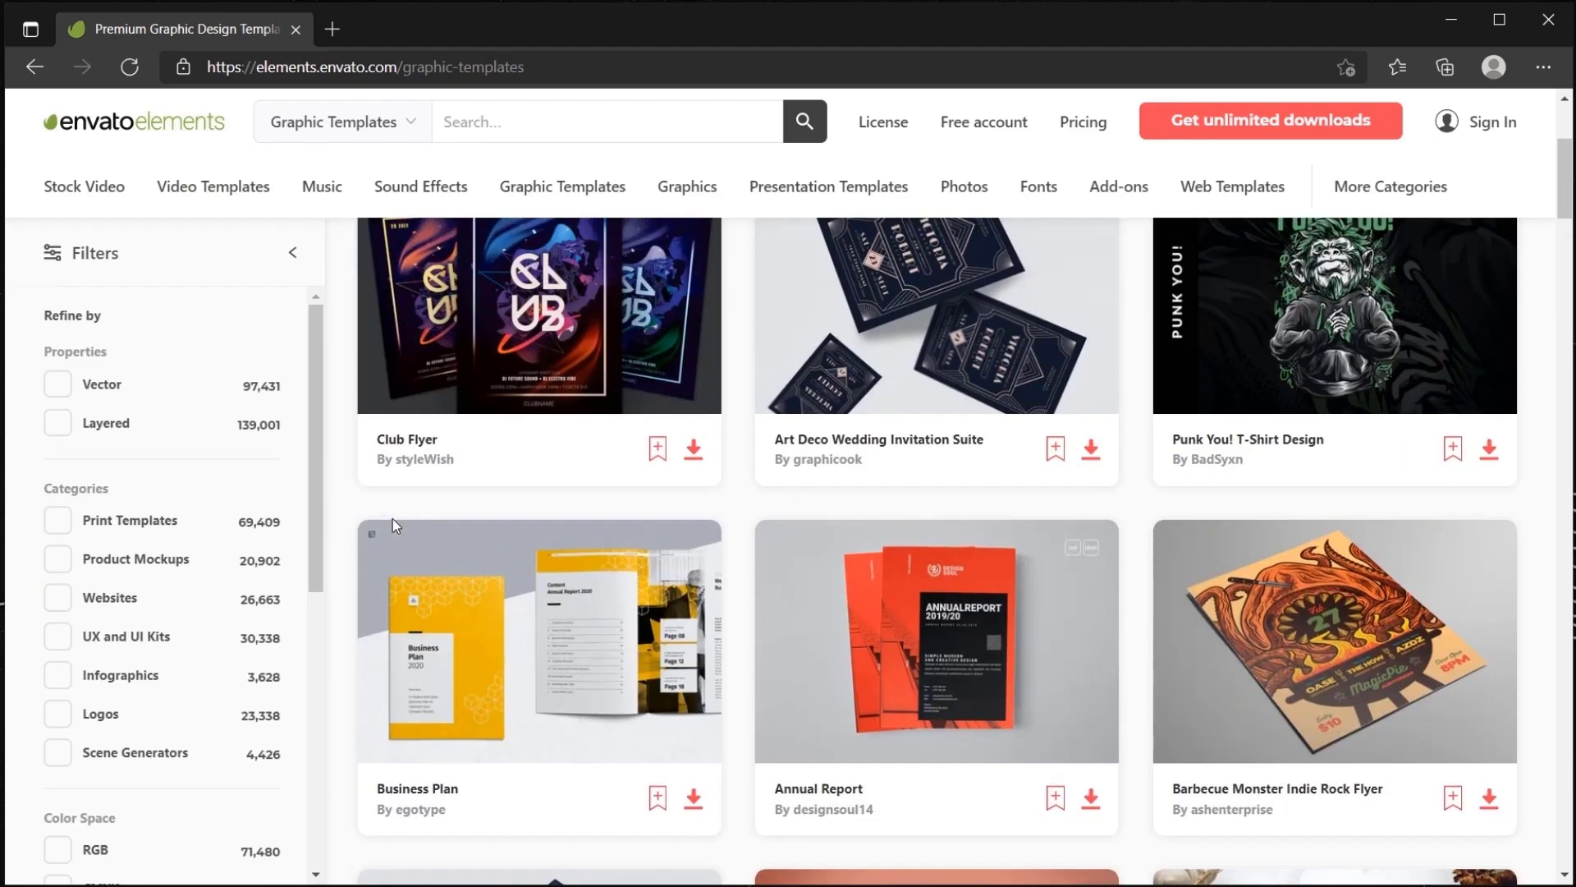
pyautogui.scroll(3, 392, 519)
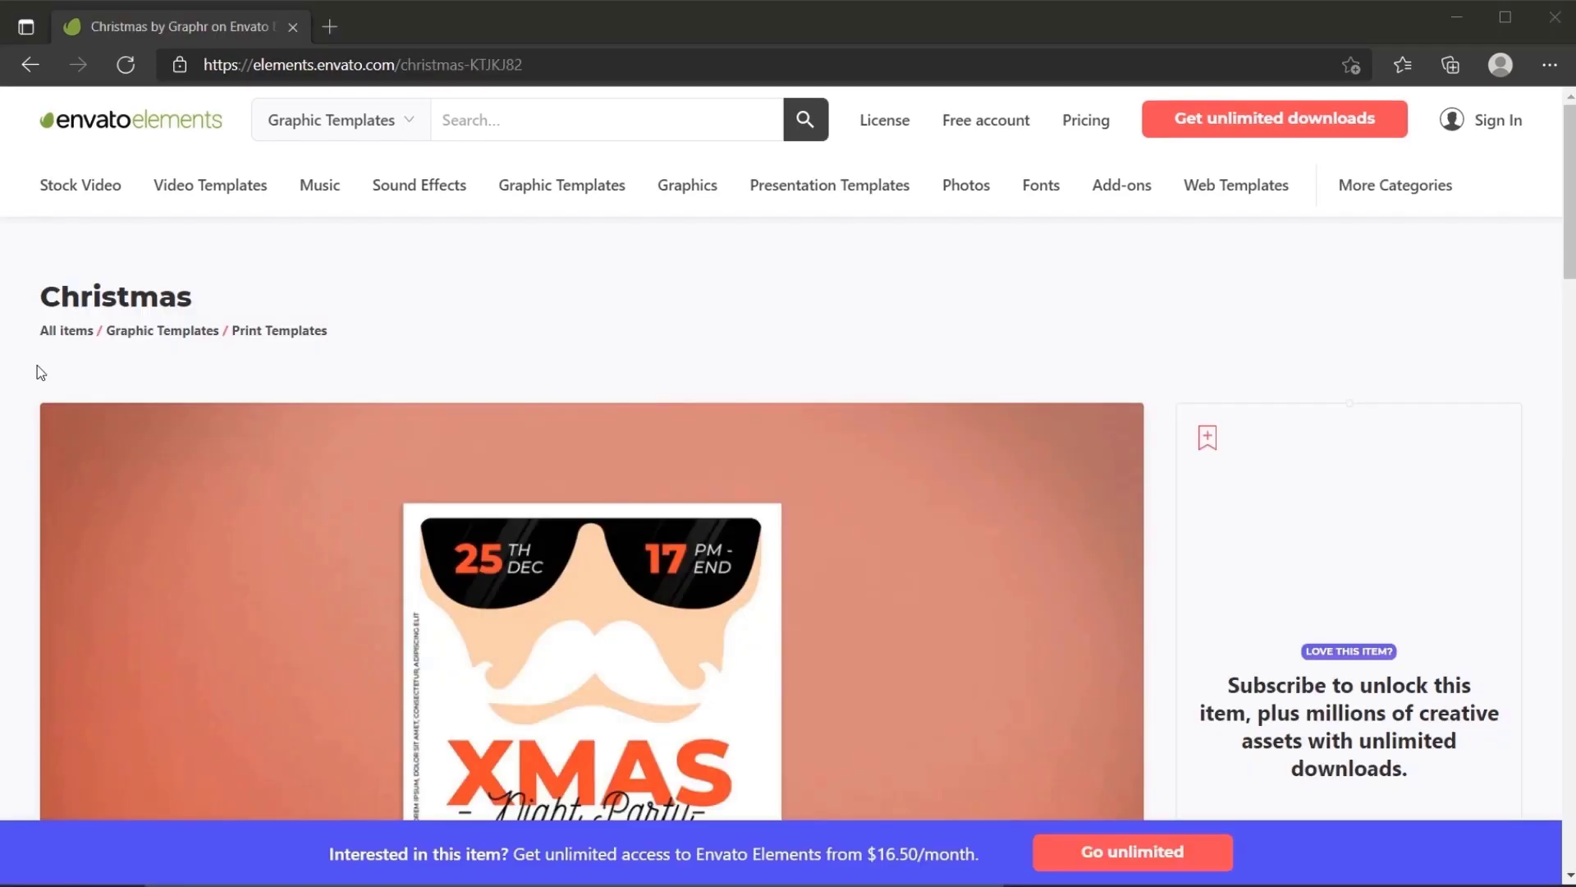
pyautogui.scroll(-7, 38, 362)
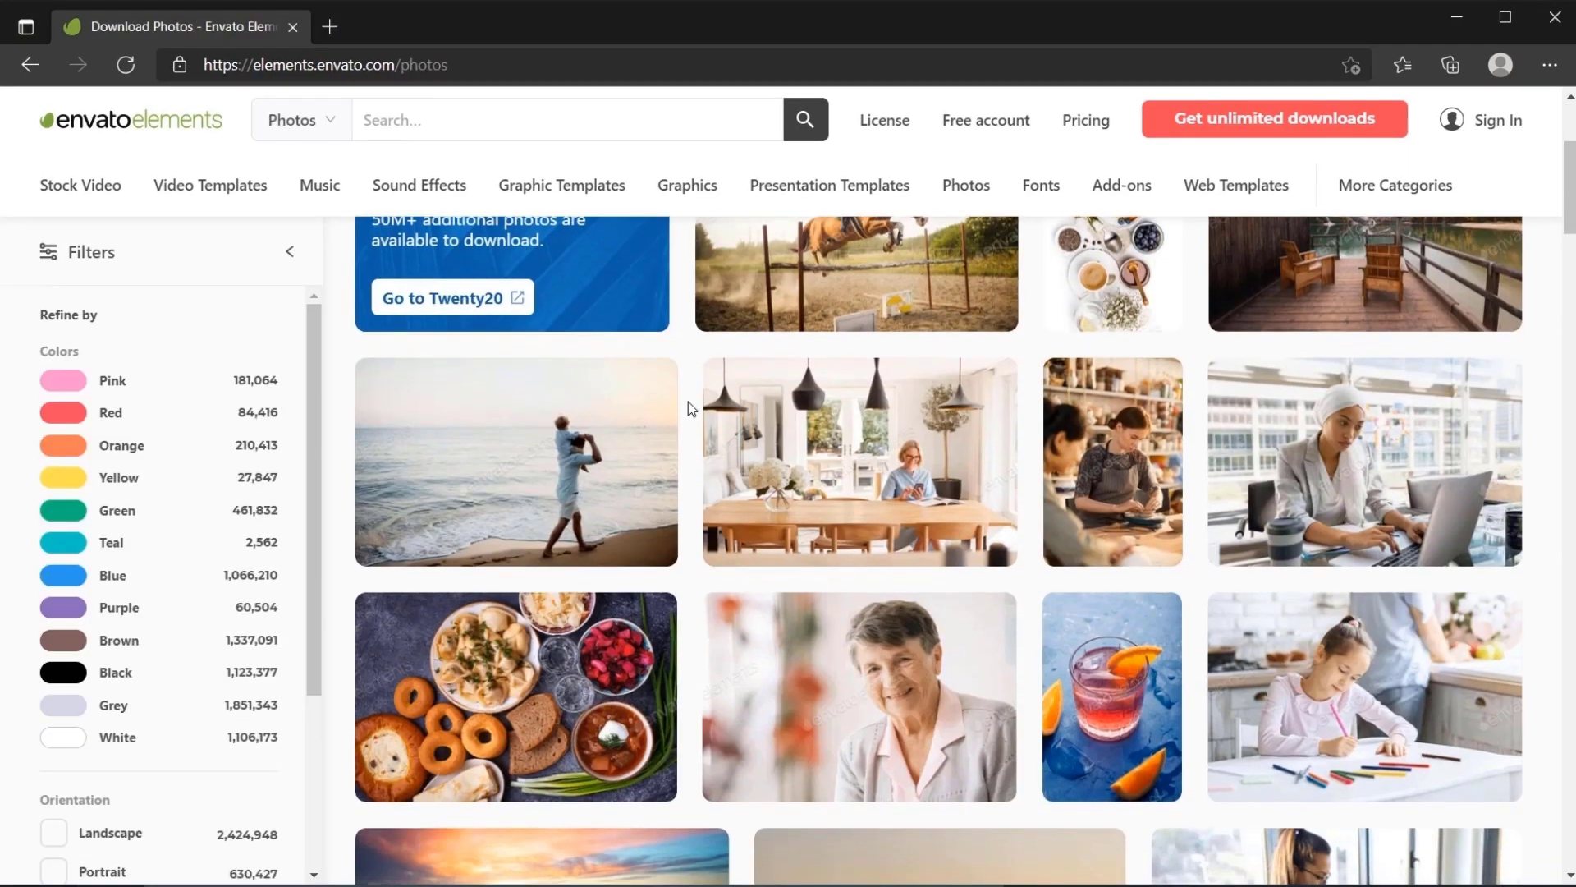
pyautogui.scroll(-2, 688, 401)
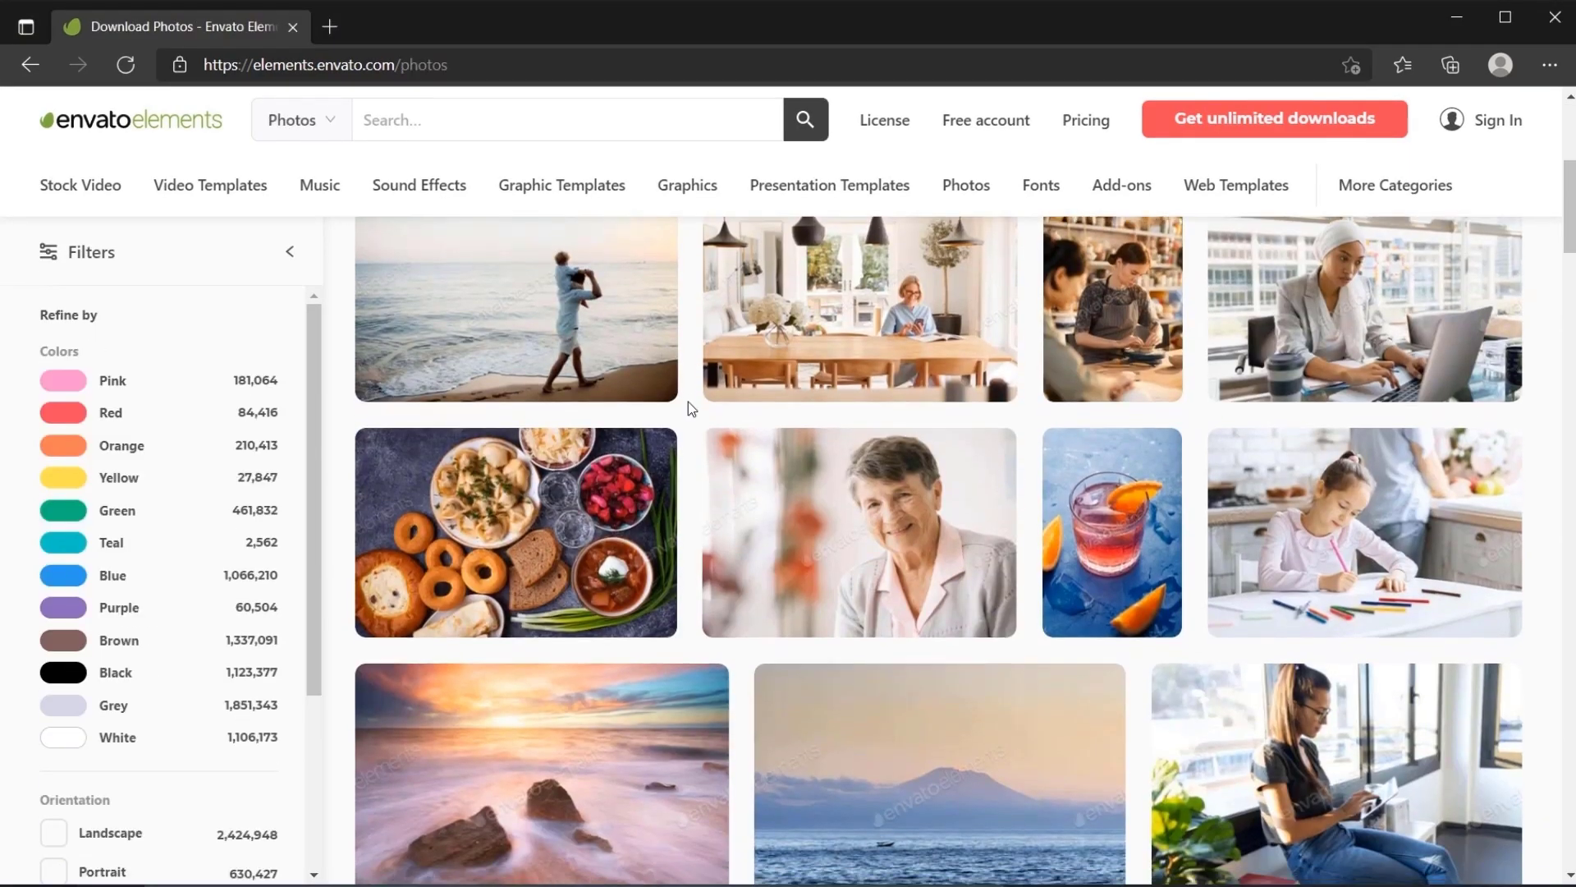
pyautogui.scroll(-2, 688, 402)
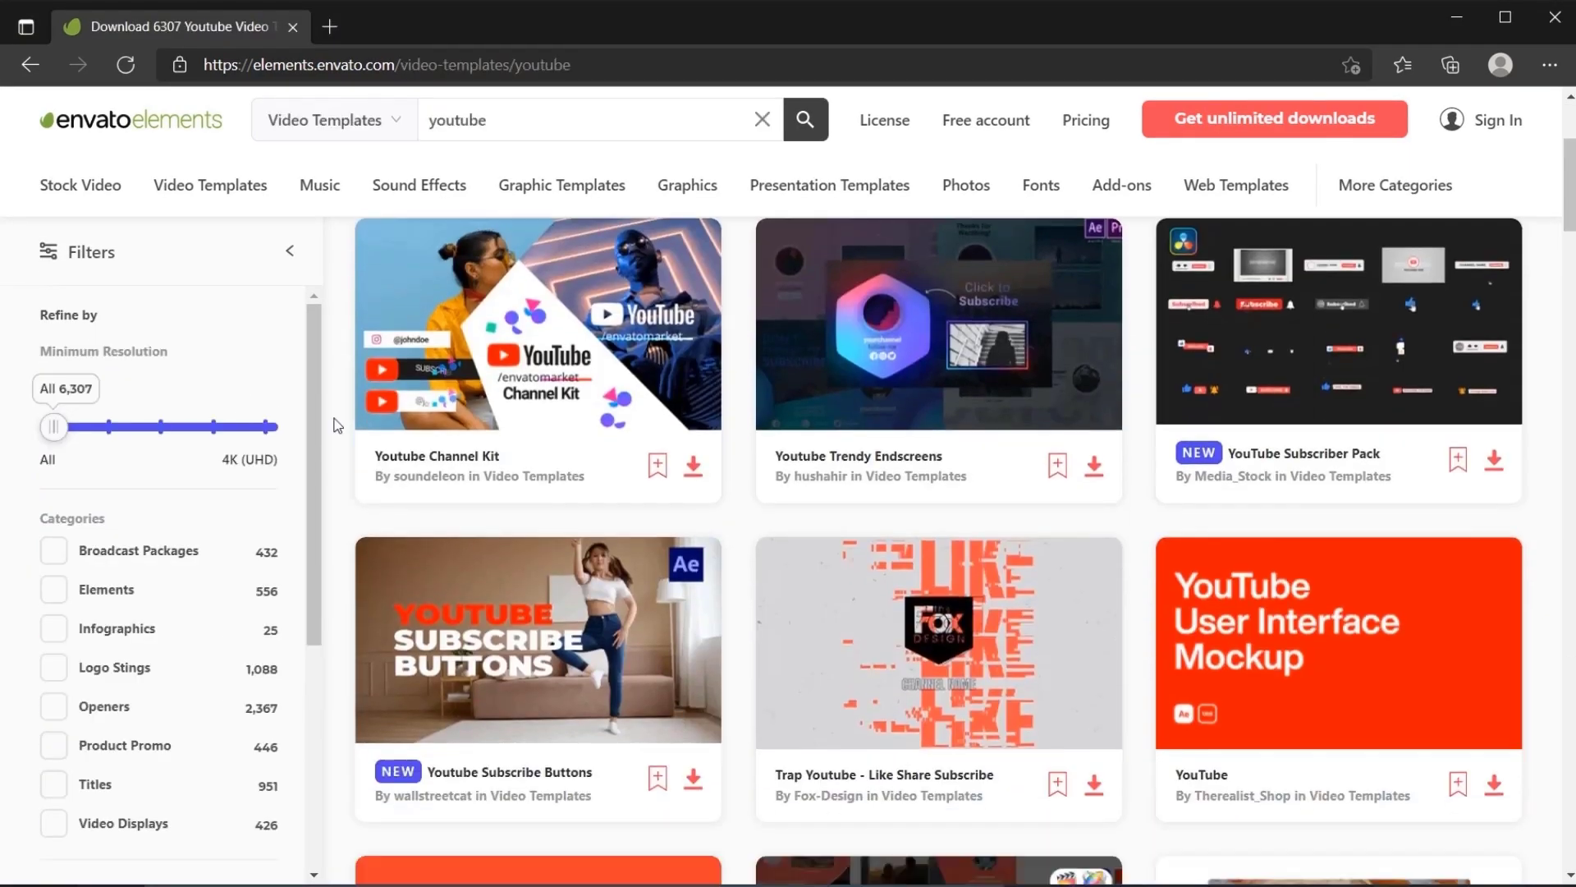
pyautogui.scroll(-3, 334, 424)
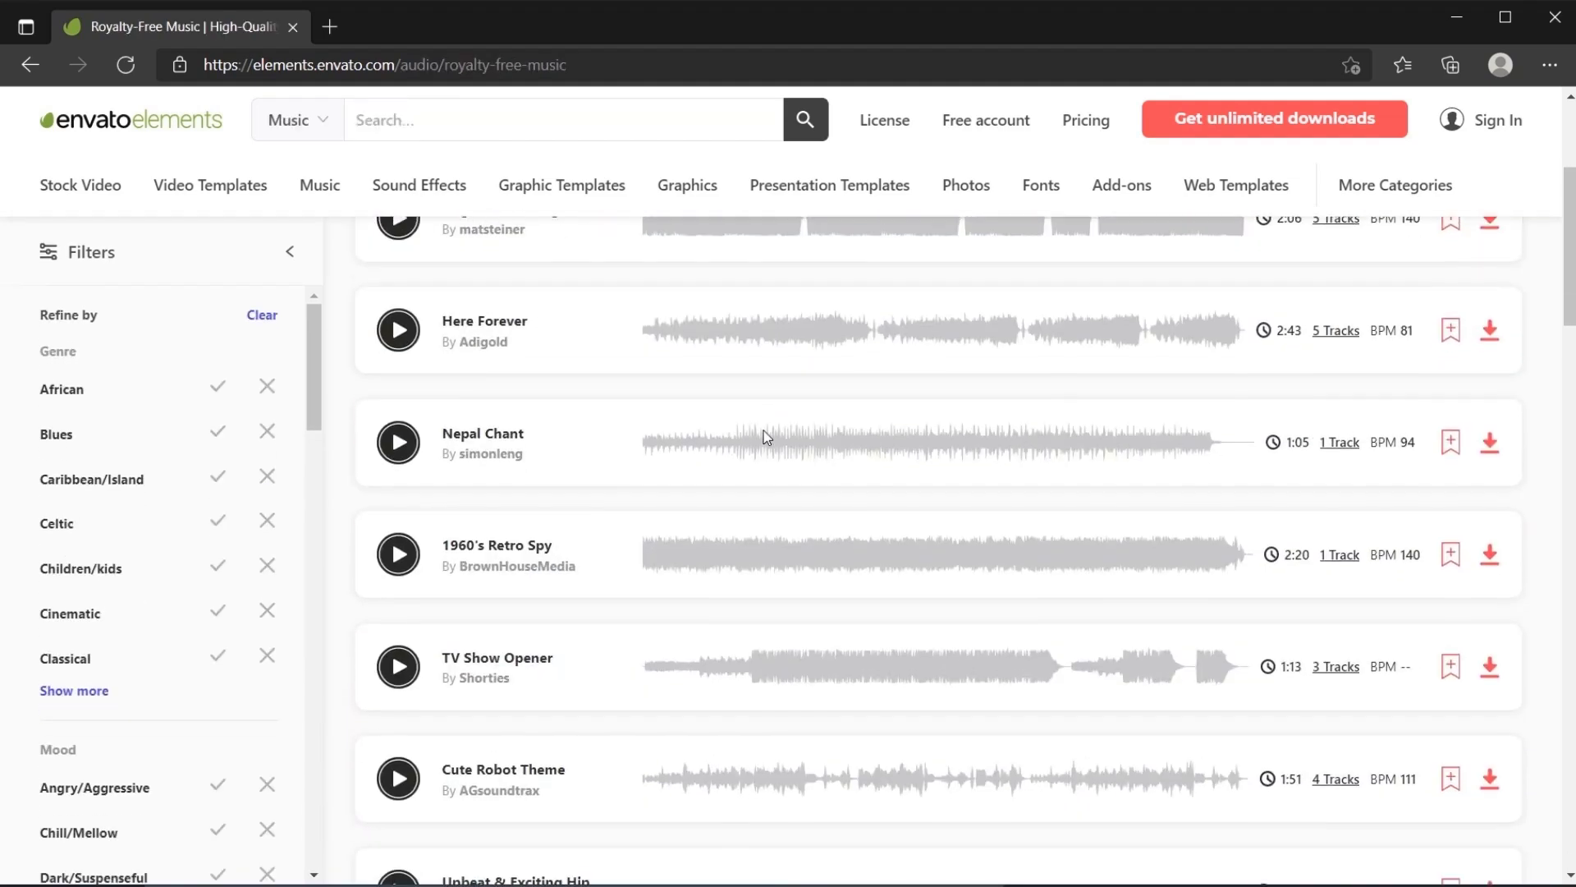
pyautogui.scroll(-4, 763, 435)
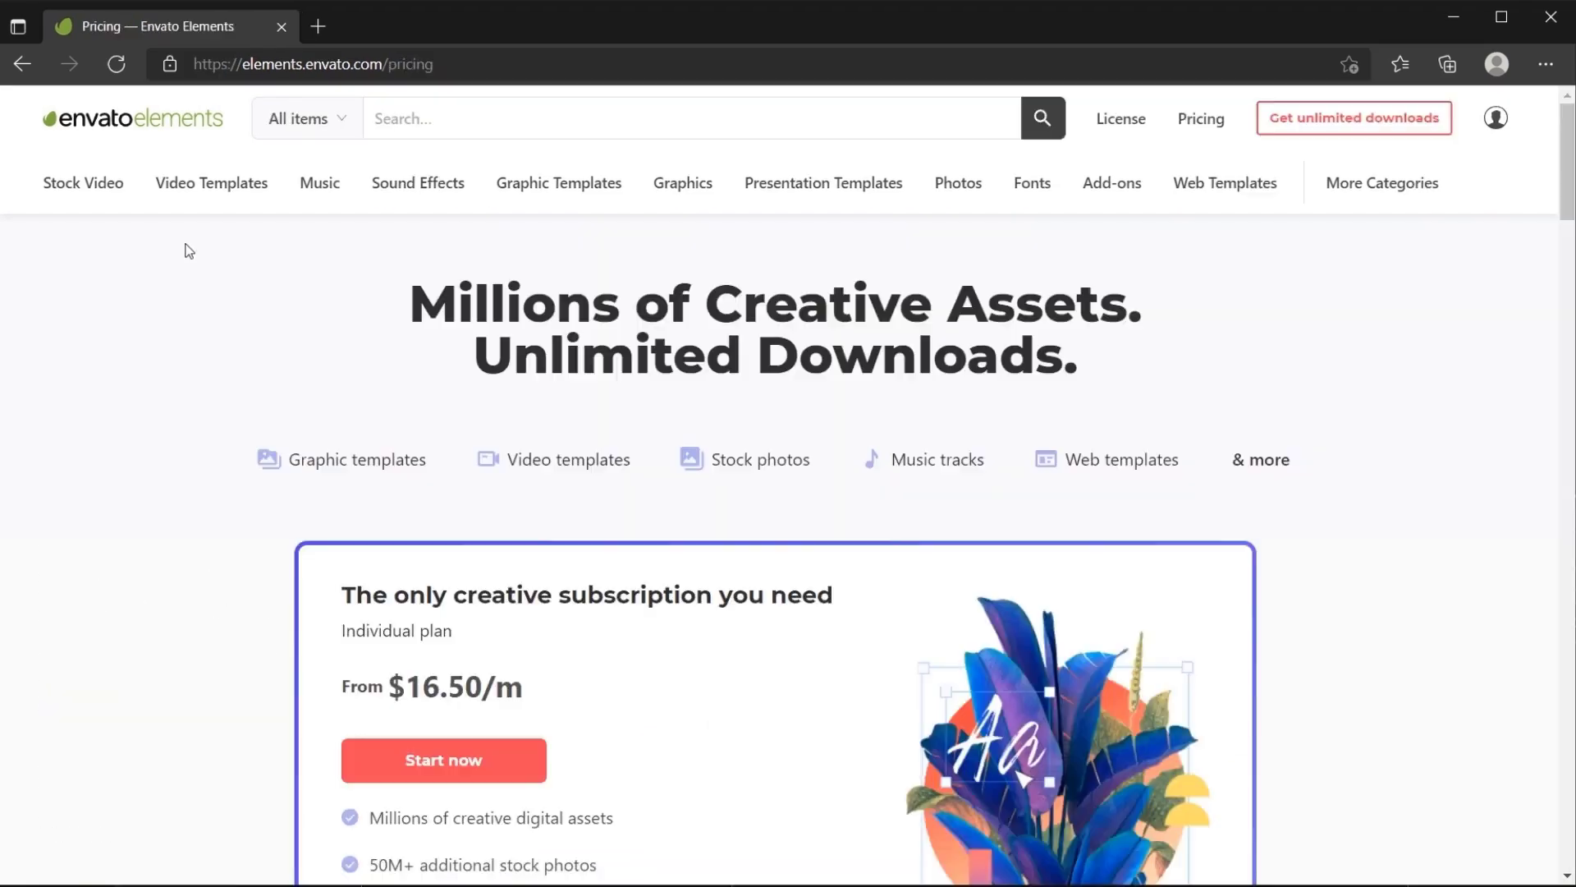
pyautogui.scroll(-4, 187, 248)
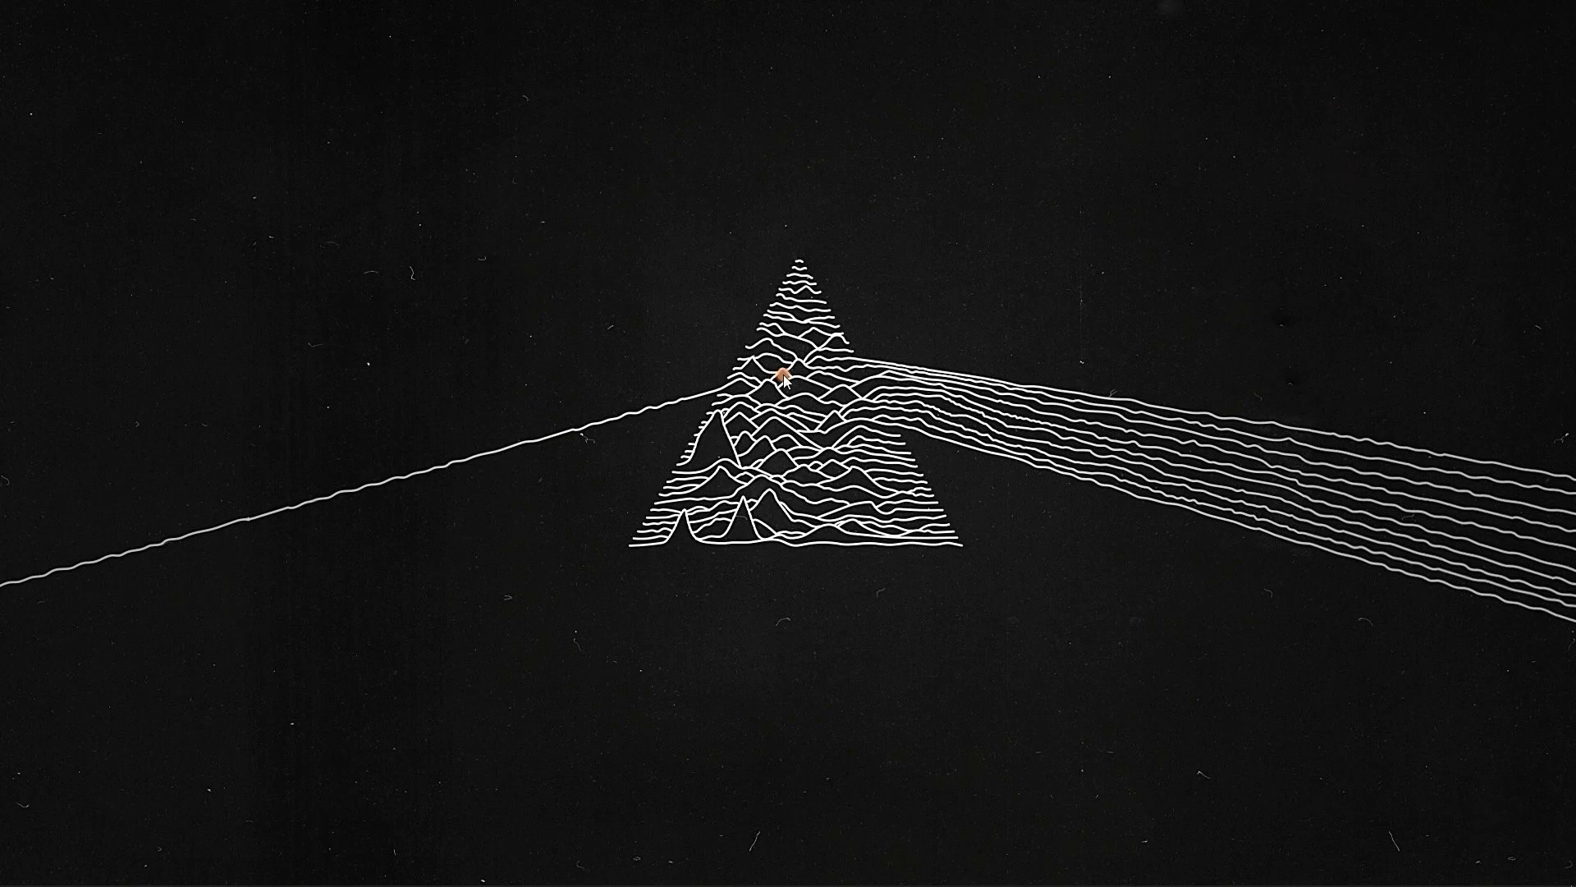
# Switch to Photoshop and open the Unsplash landscape photo of the man standing on a rock.
pyautogui.click(569, 866)
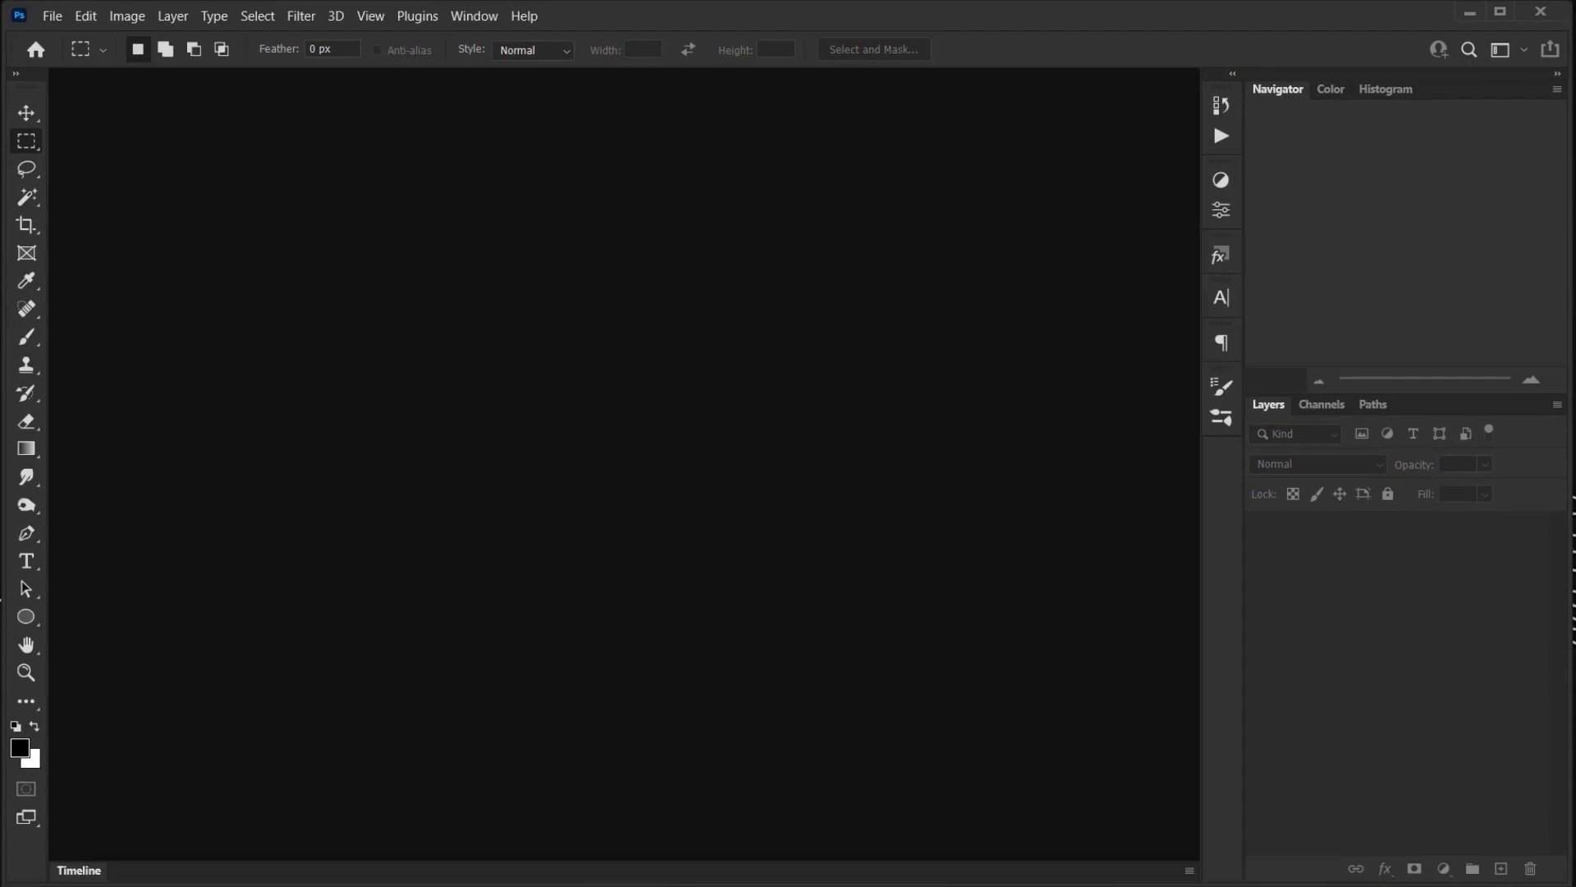
pyautogui.moveTo(220, 875)
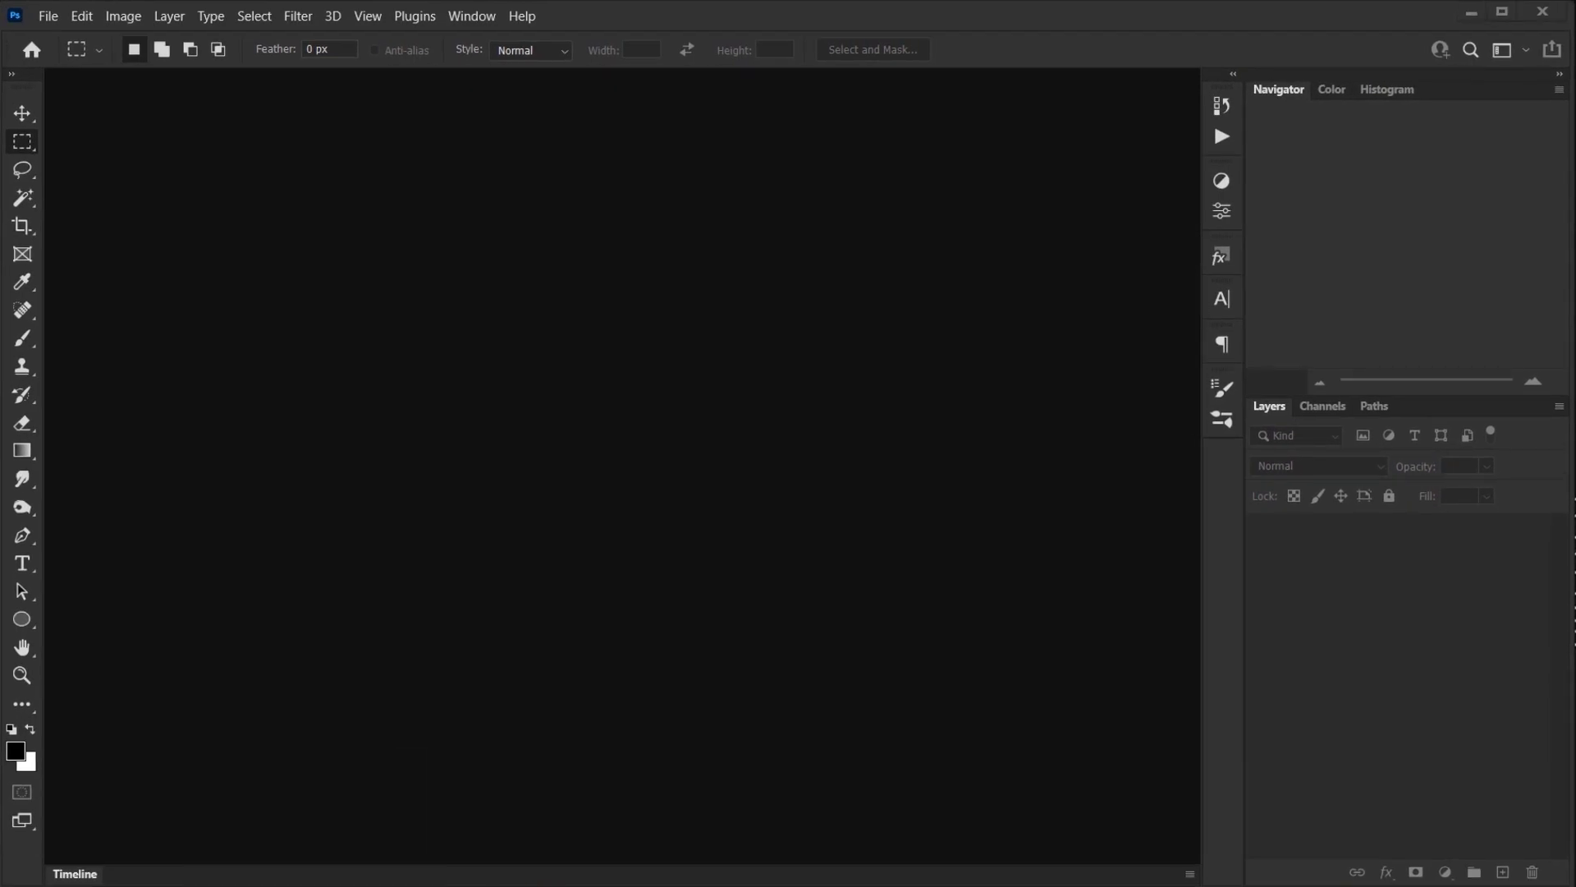
pyautogui.click(308, 813)
pyautogui.click(423, 297)
pyautogui.moveTo(365, 278); pyautogui.dragTo(528, 785)
pyautogui.press('v')
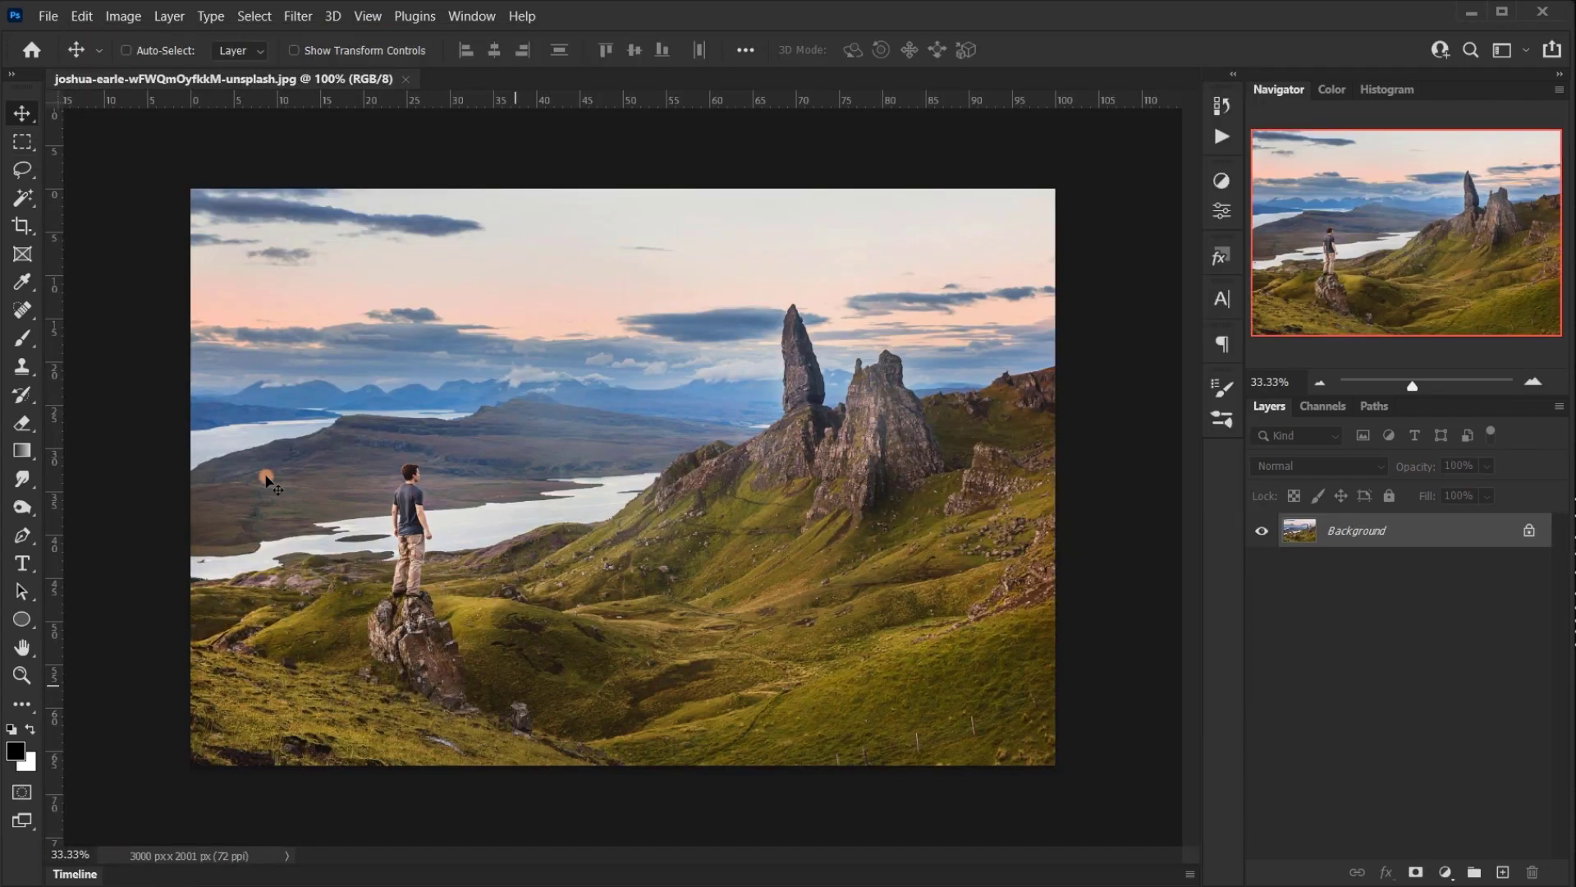
# Add a new empty layer above the Background and activate the Spot Healing Brush.
pyautogui.scroll(1, 203, 124)
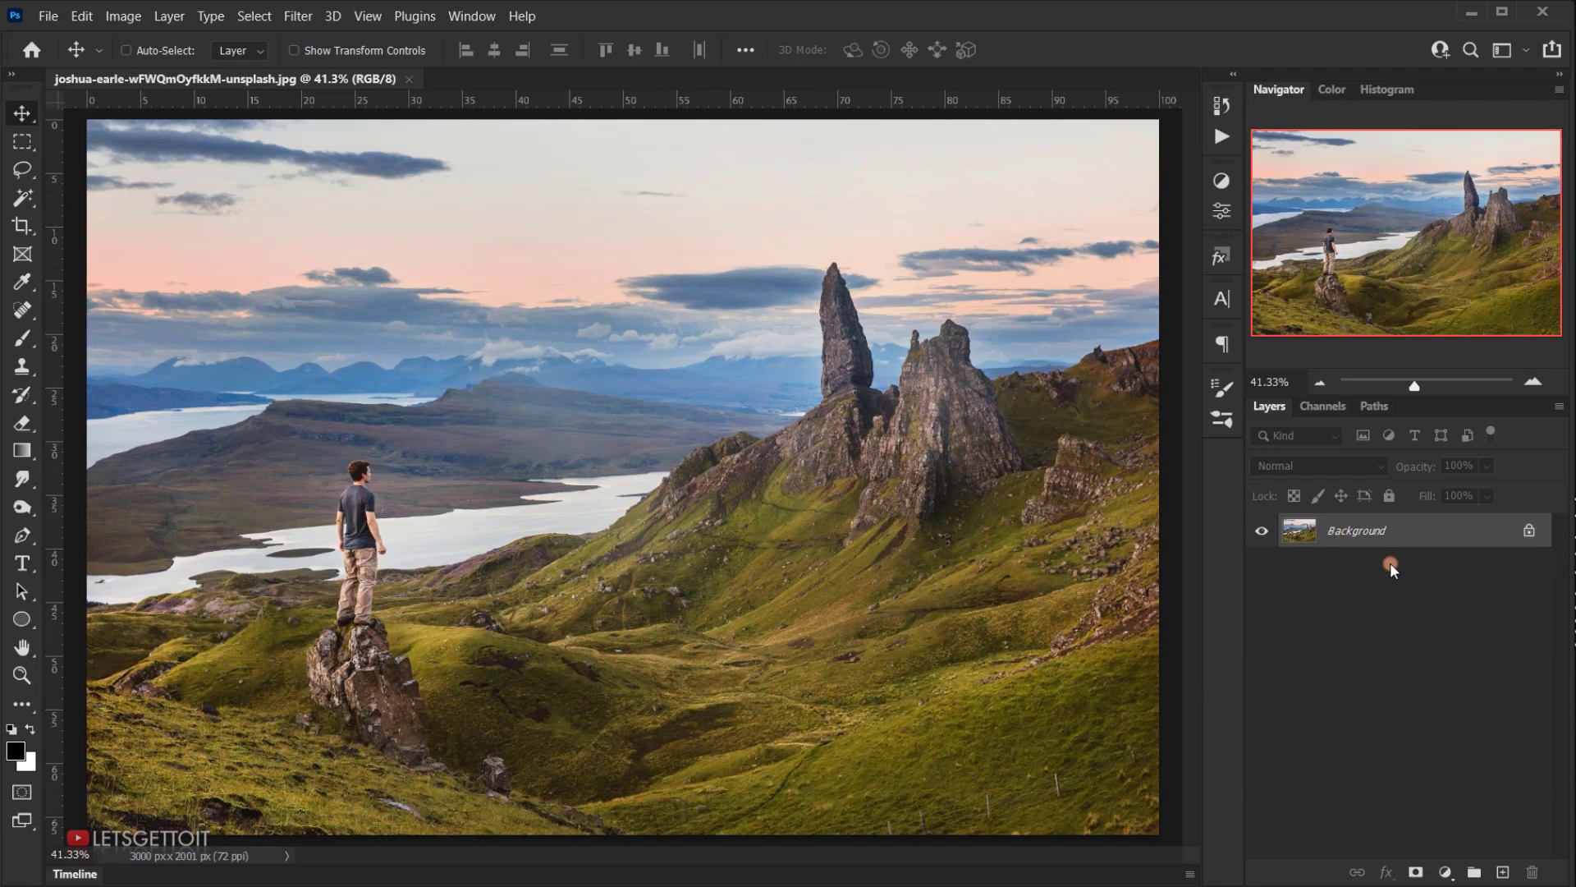
pyautogui.click(1507, 872)
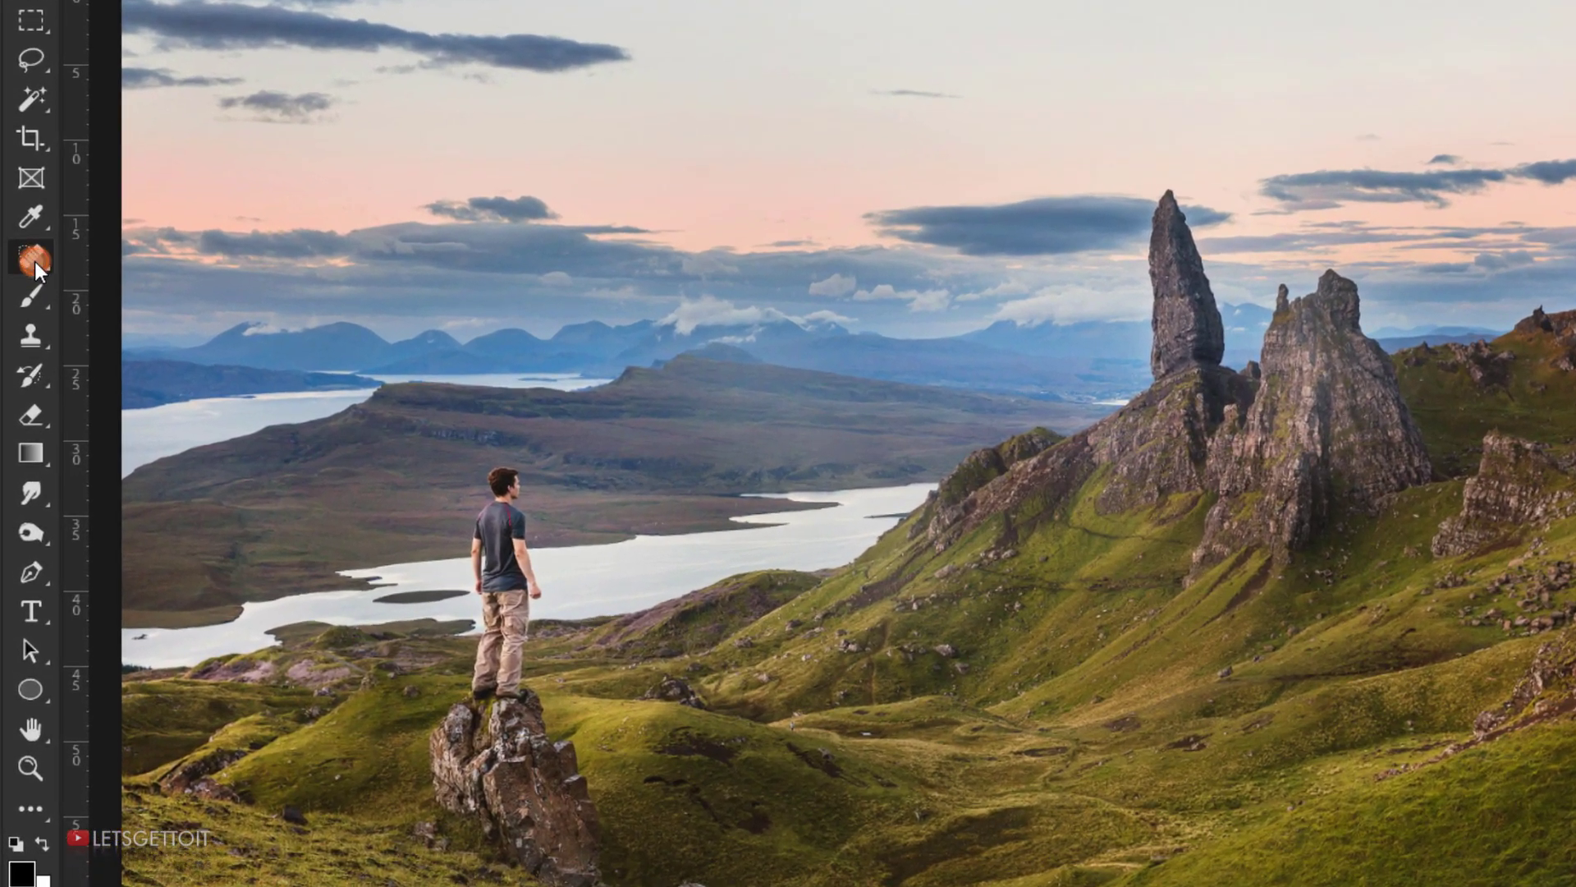
pyautogui.rightClick(35, 262)
pyautogui.click(102, 253)
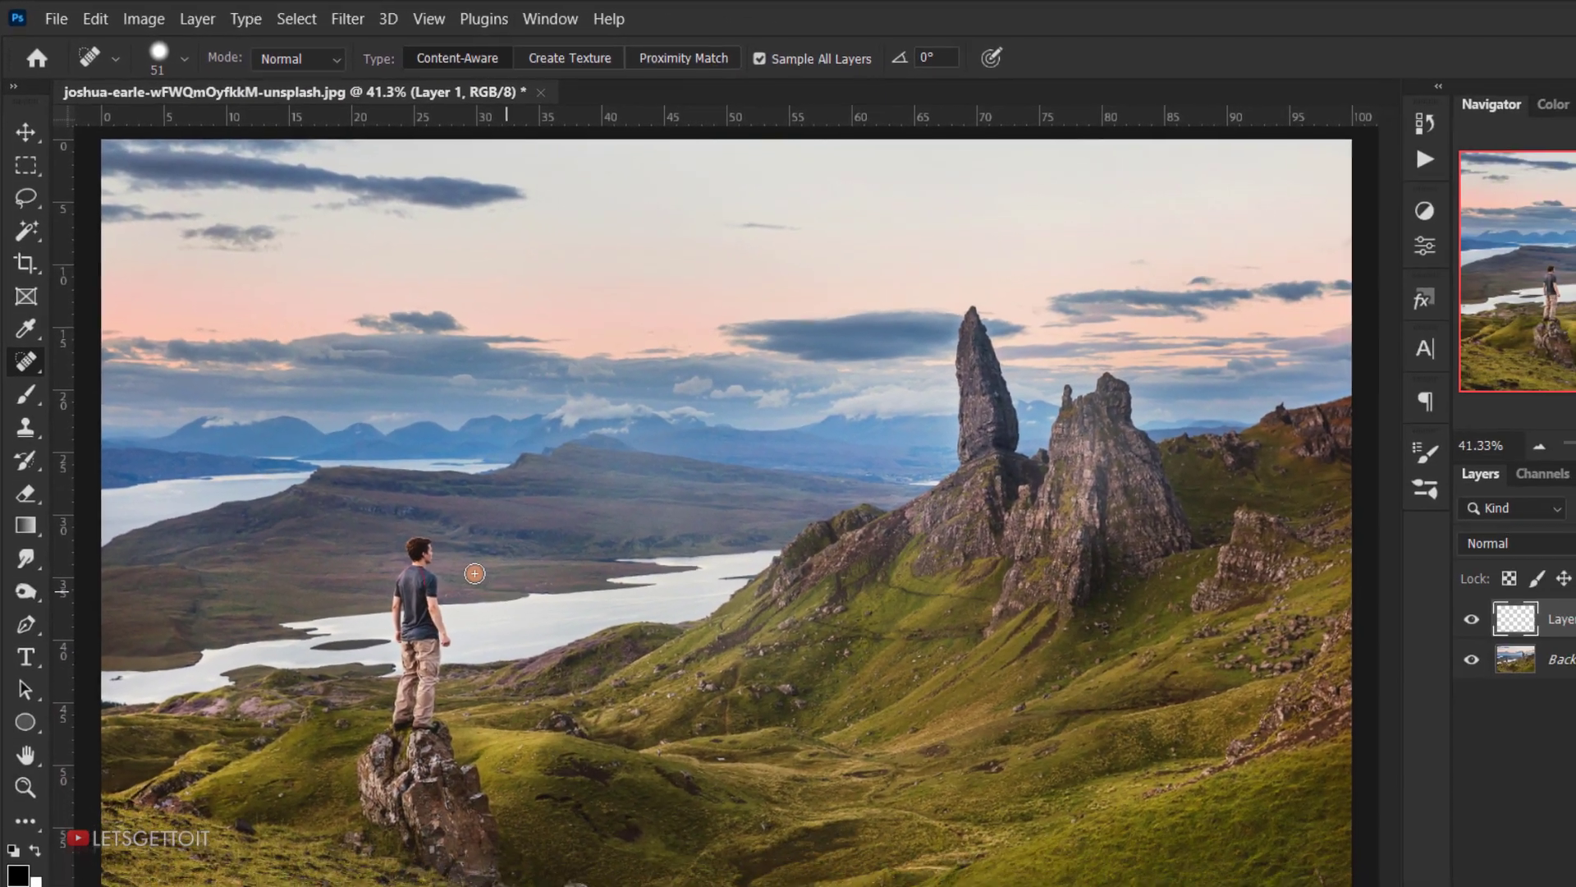
# Remove the man on the rock with content-aware healing on Layer 1, including leftover traces along the shoreline.
pyautogui.scroll(5, 414, 546)
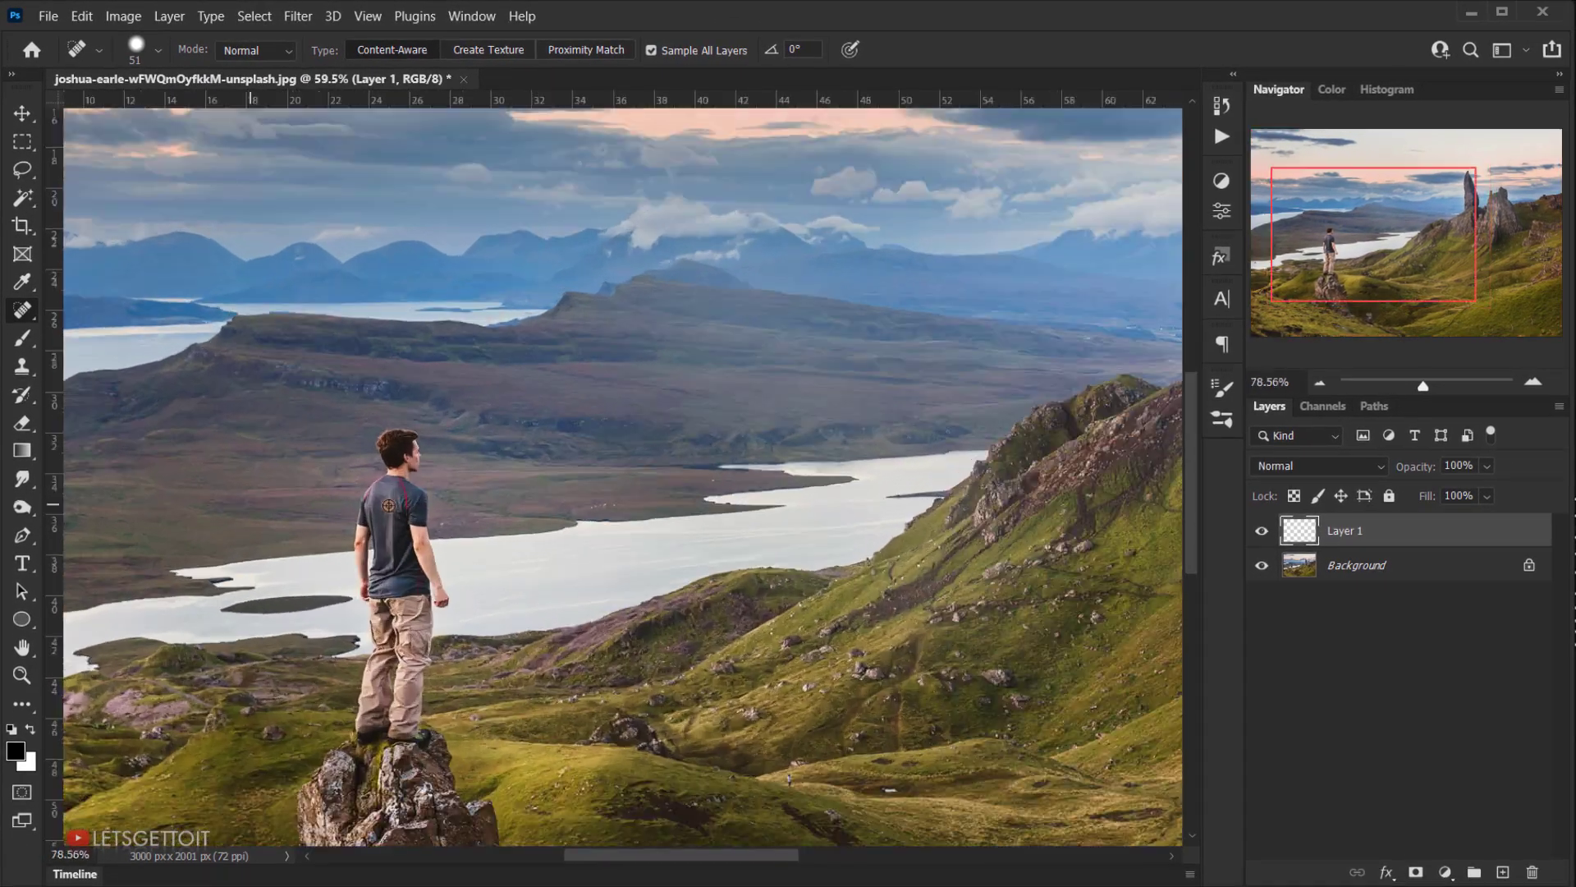
pyautogui.moveTo(361, 427)
pyautogui.mouseDown()
pyautogui.moveTo(418, 420)
pyautogui.moveTo(456, 643)
pyautogui.moveTo(430, 825)
pyautogui.moveTo(374, 825)
pyautogui.moveTo(352, 791)
pyautogui.moveTo(366, 585)
pyautogui.moveTo(349, 527)
pyautogui.moveTo(375, 441)
pyautogui.moveTo(397, 477)
pyautogui.moveTo(427, 765)
pyautogui.moveTo(398, 785)
pyautogui.moveTo(425, 831)
pyautogui.moveTo(373, 839)
pyautogui.mouseUp()
pyautogui.moveTo(383, 684)
pyautogui.mouseDown()
pyautogui.moveTo(387, 503)
pyautogui.moveTo(352, 578)
pyautogui.mouseUp()
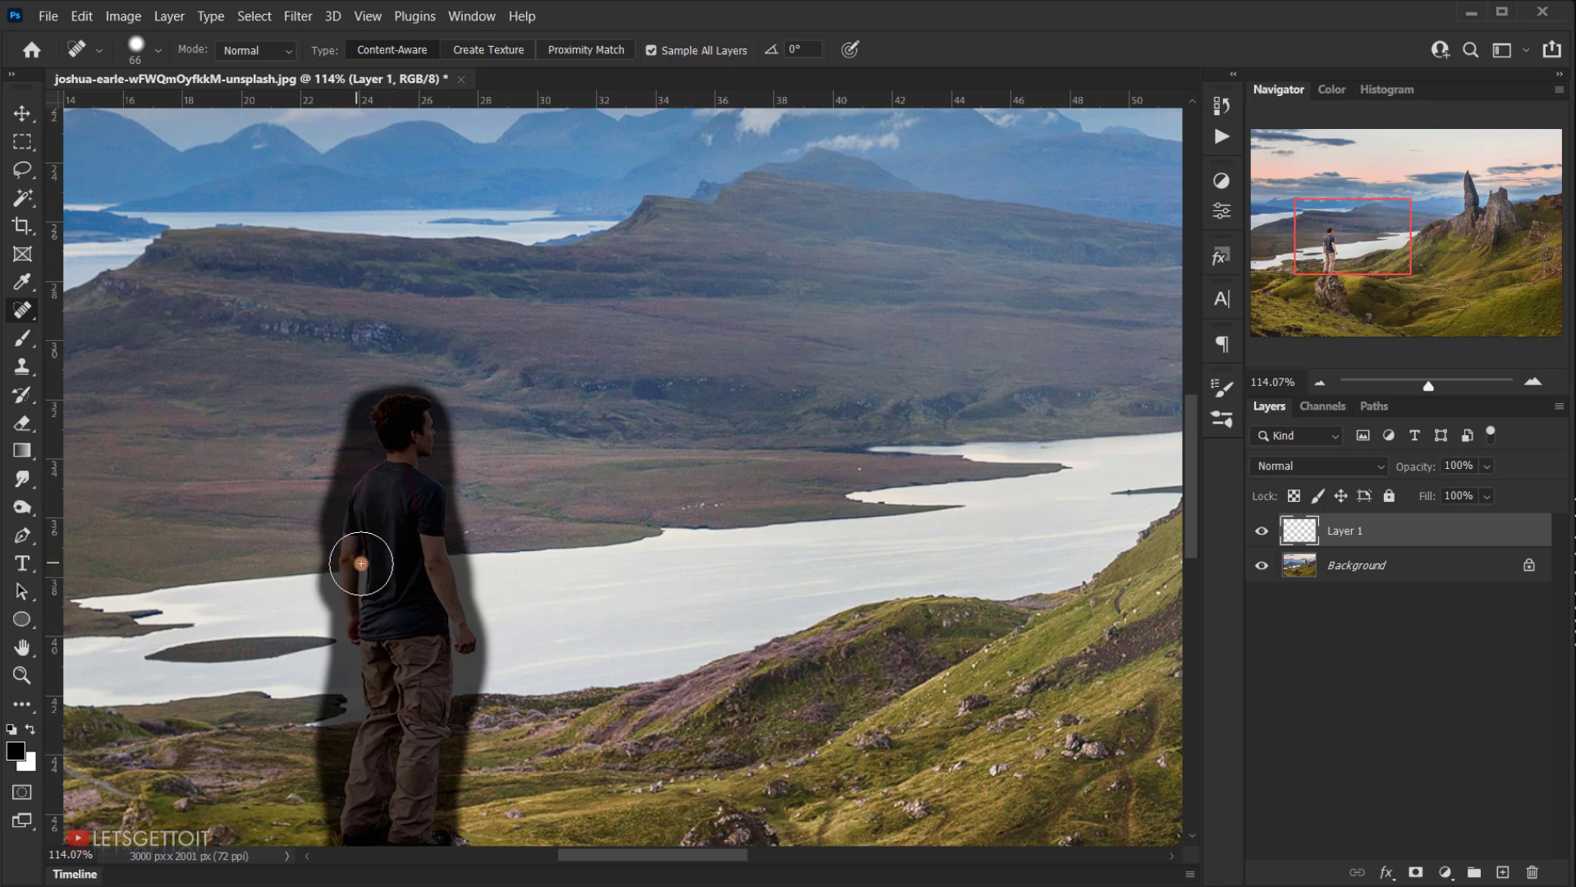
pyautogui.scroll(-3, 1198, 609)
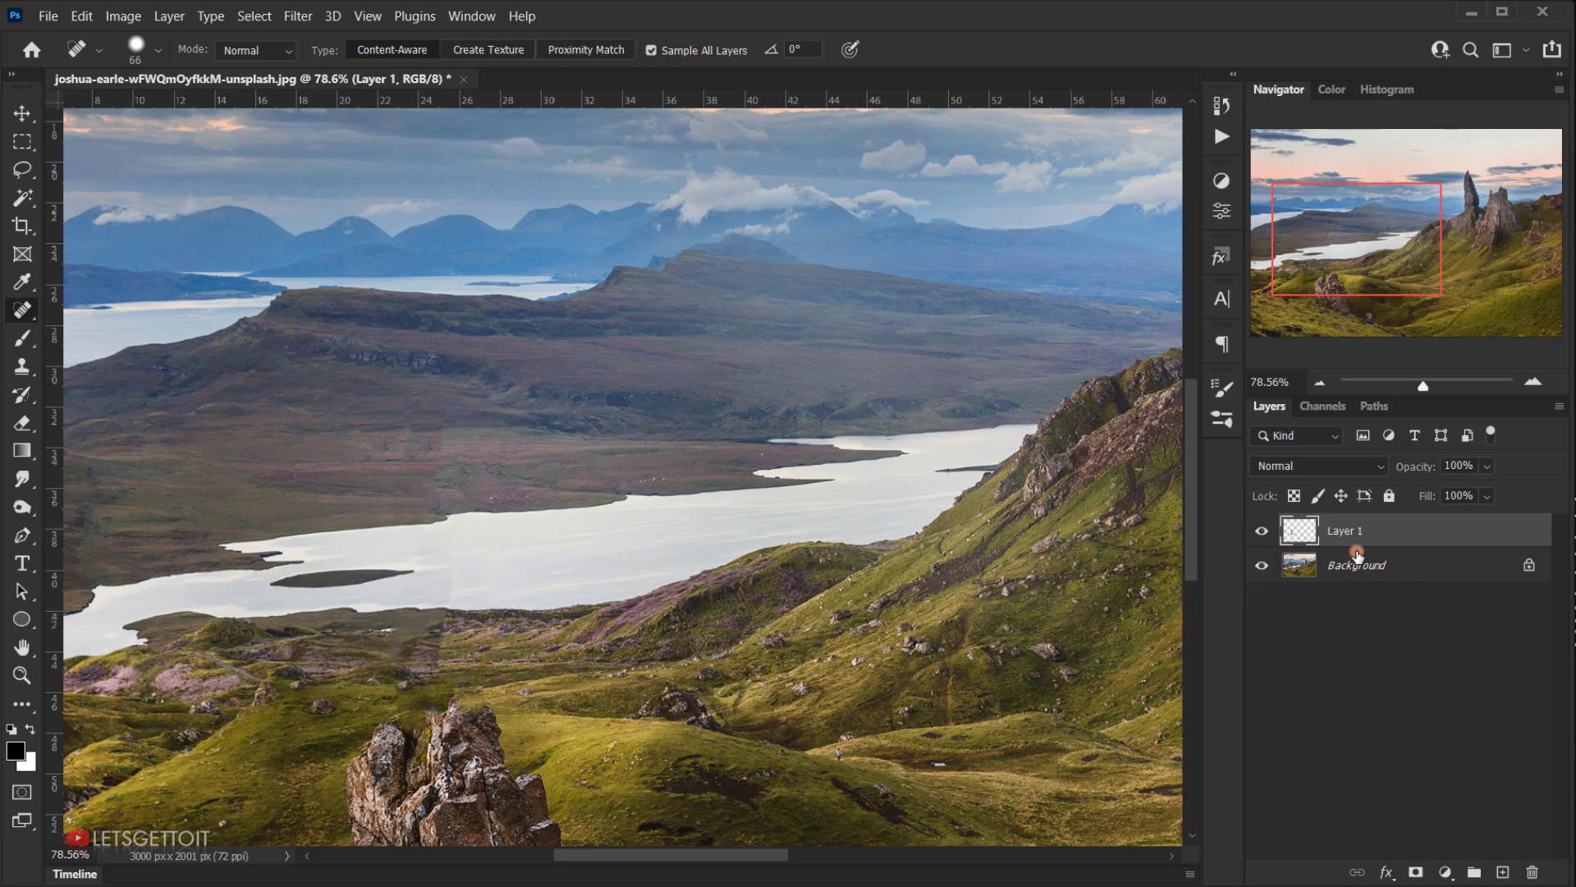
pyautogui.moveTo(457, 622); pyautogui.dragTo(430, 686)
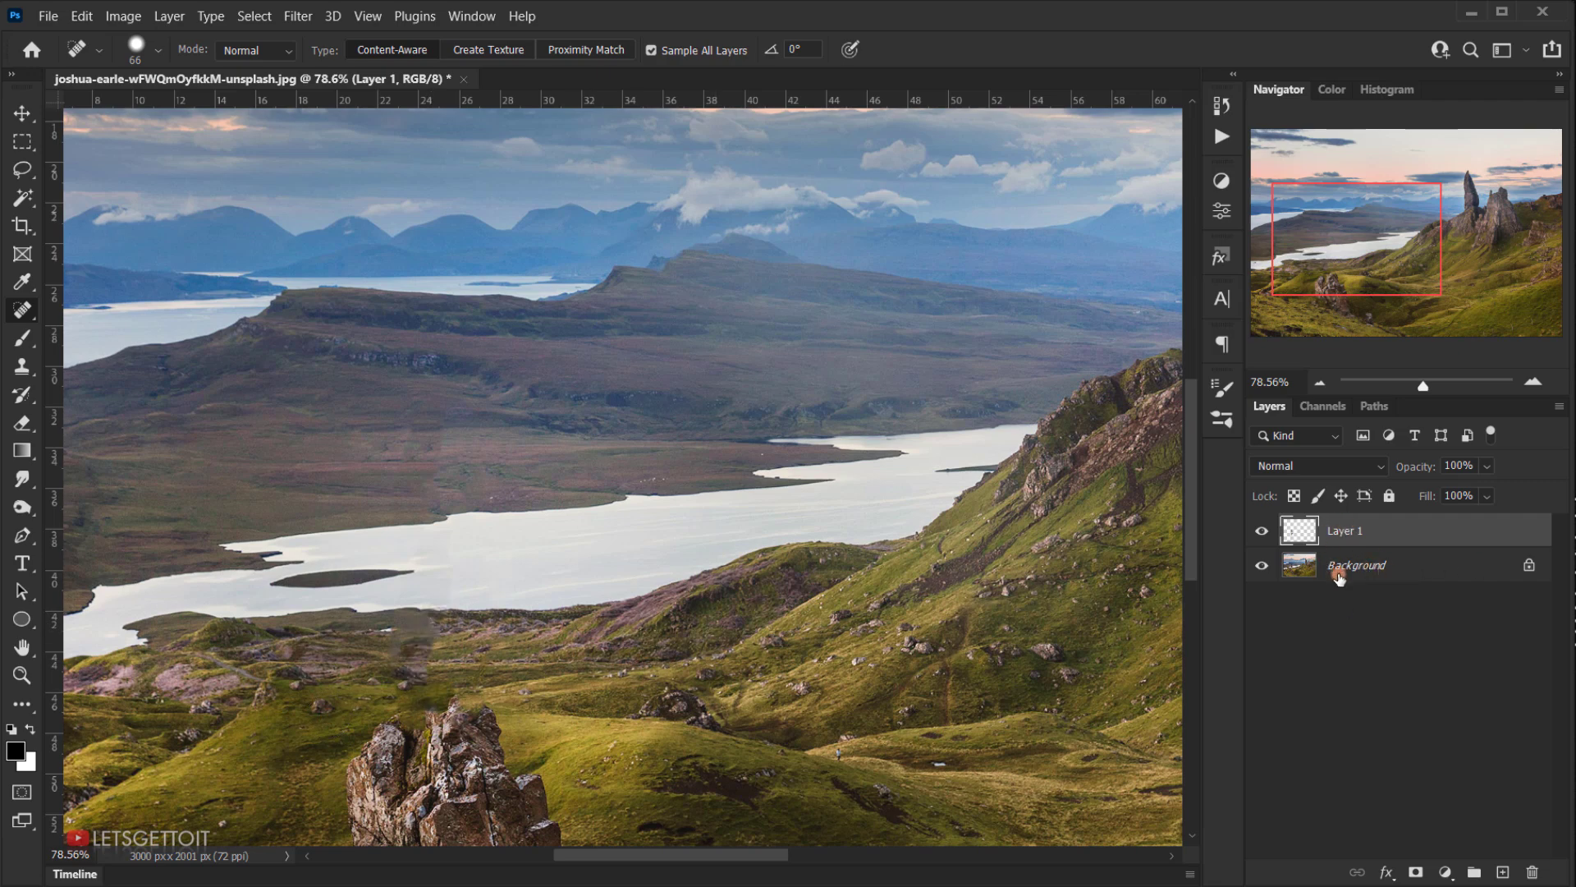
pyautogui.scroll(-3, 455, 552)
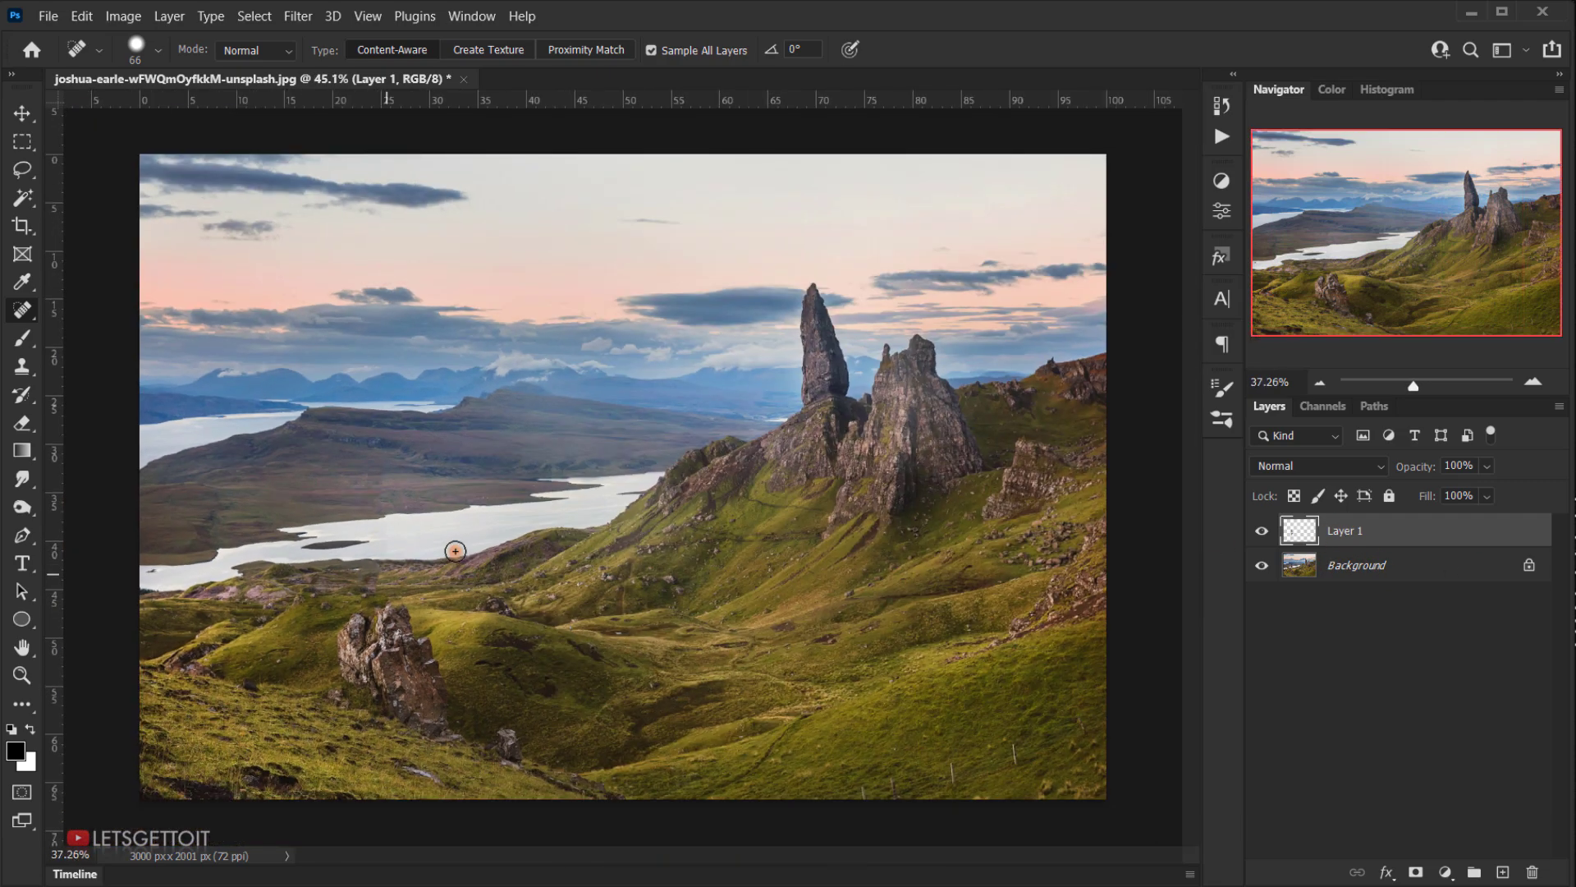
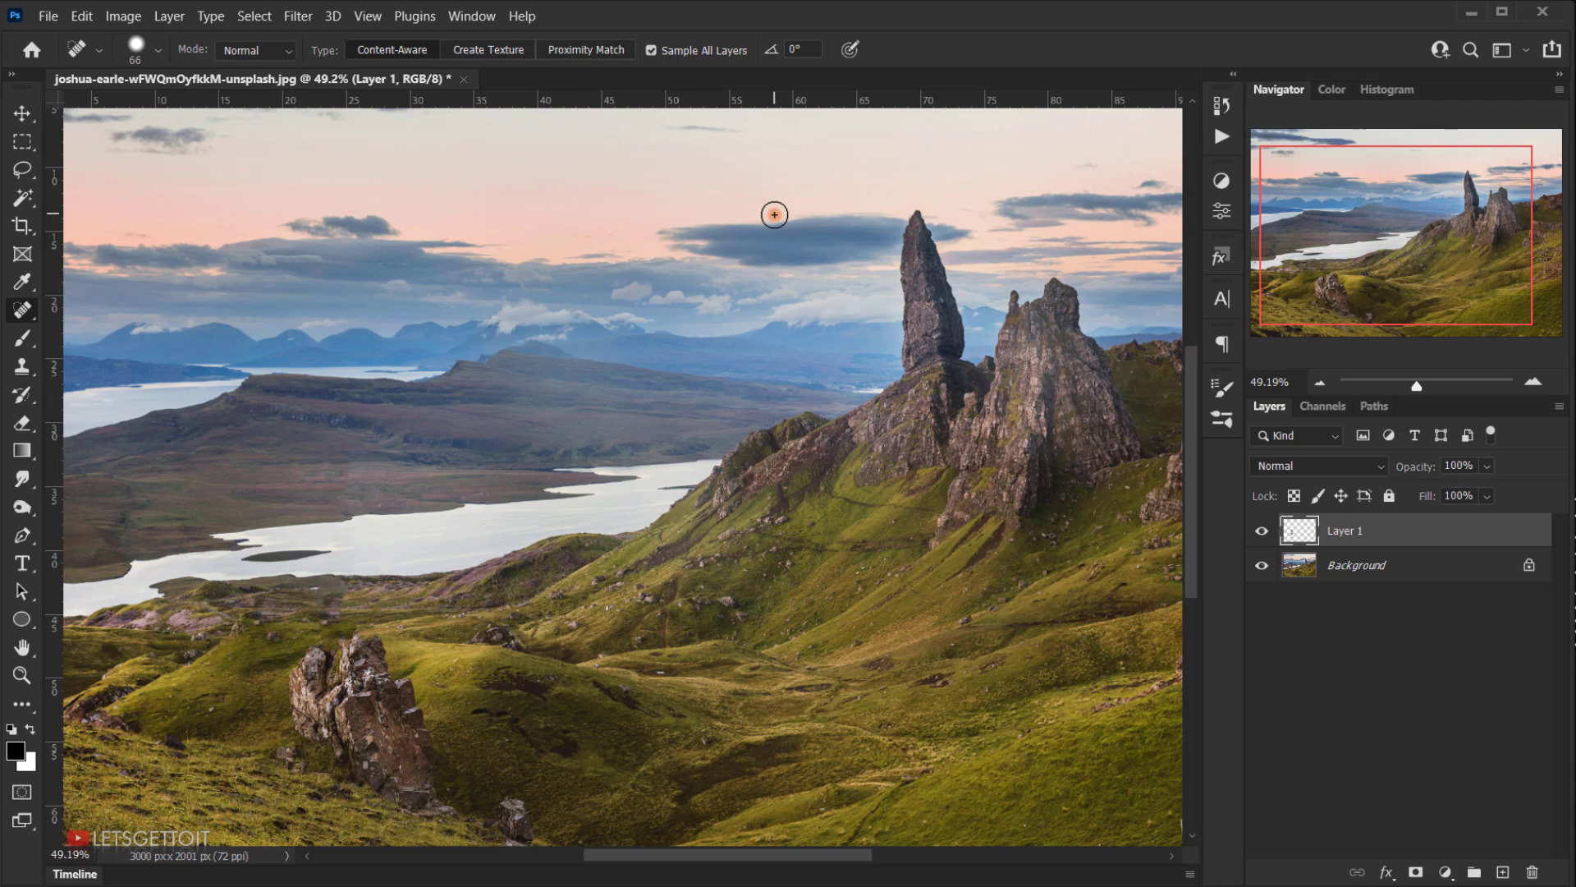
# Stamp all visible layers into a new layer on top and delete the healing layer, Layer 1.
pyautogui.hotkey('ctrl', '0')
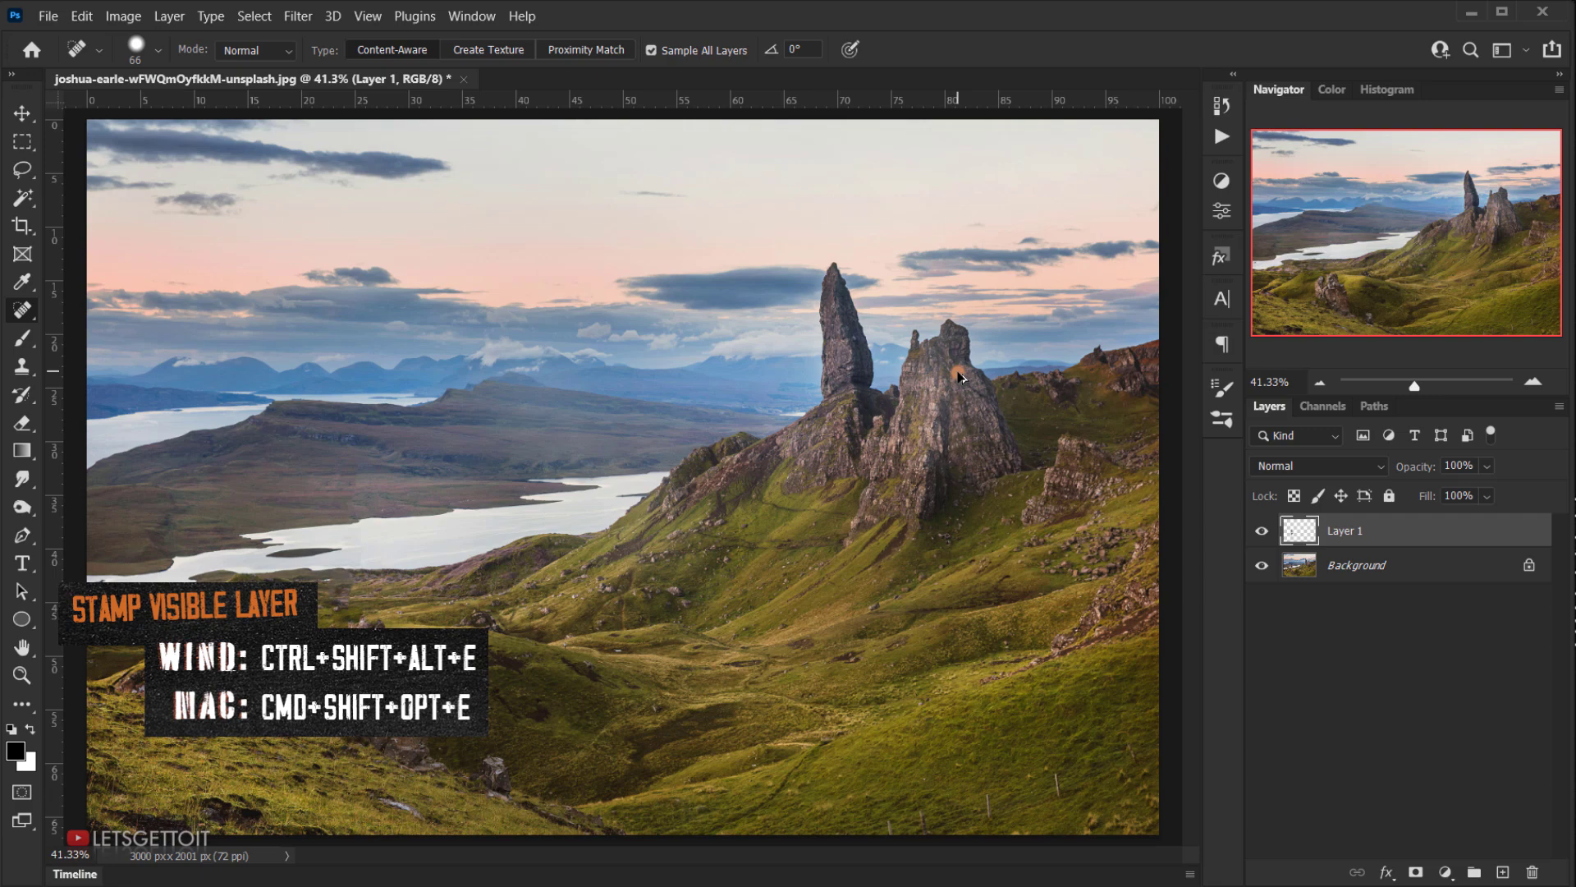
pyautogui.hotkey('ctrl', 'shift', 'alt', 'e')
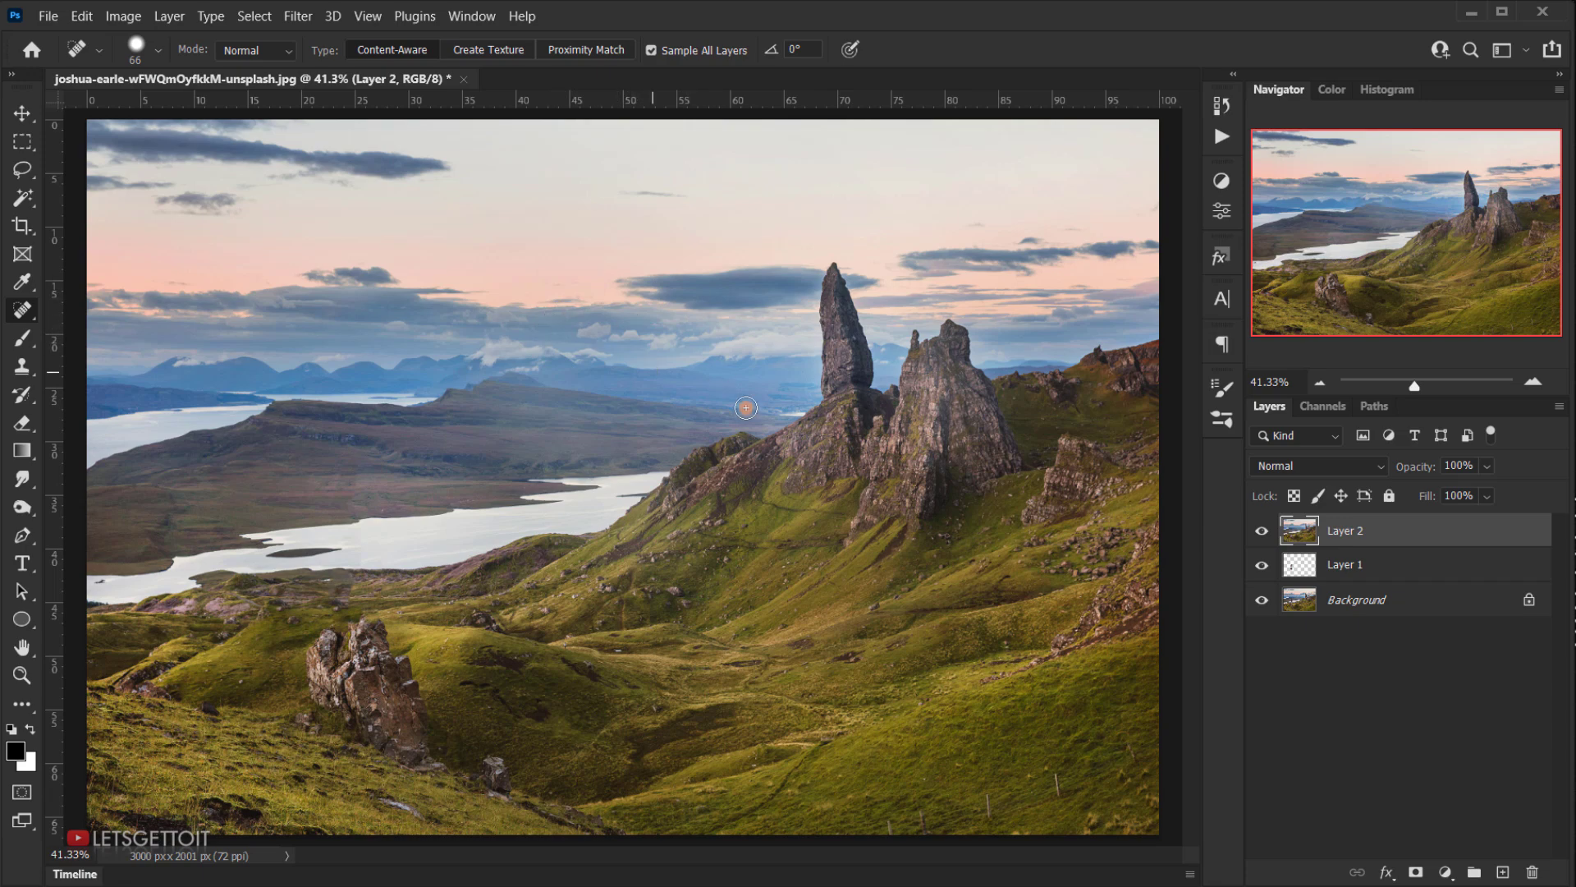
pyautogui.click(1369, 565)
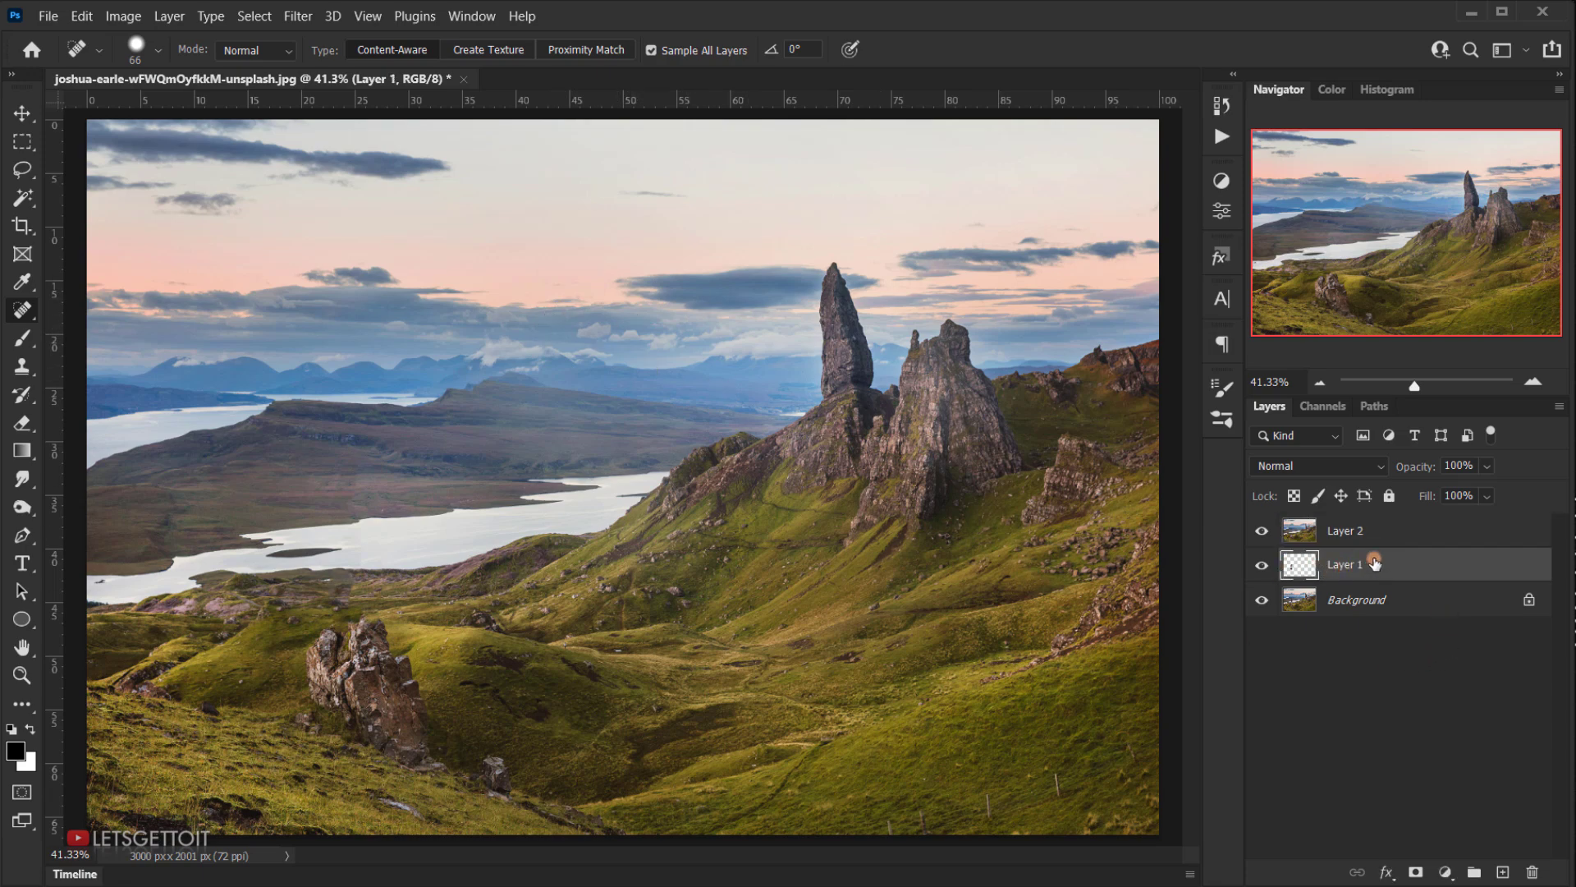
pyautogui.press('Delete')
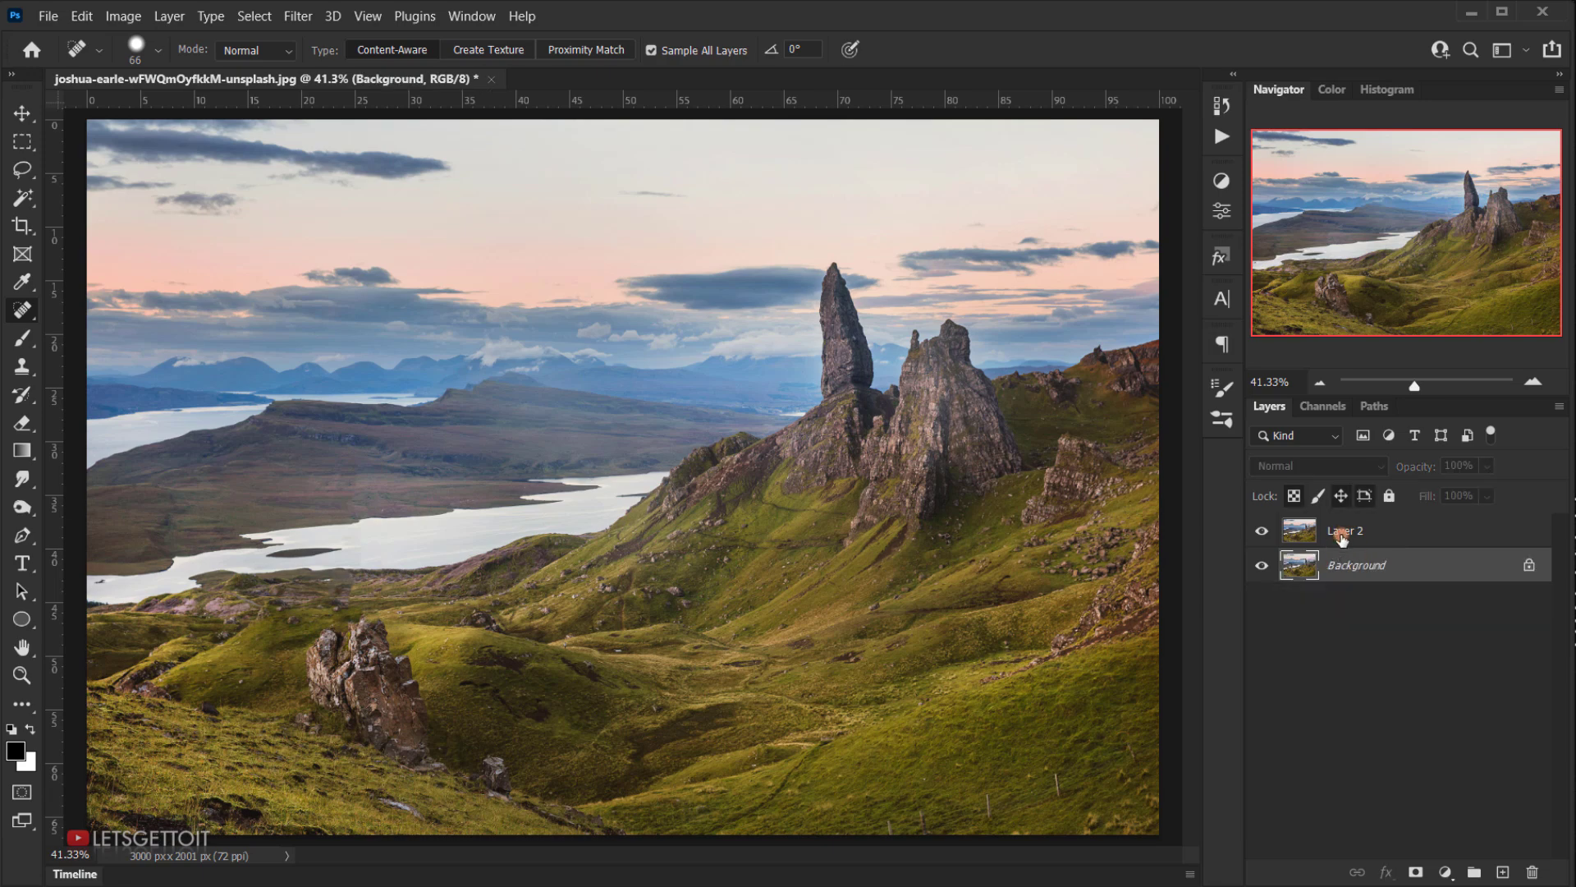
# Rename the stamped layer as Sphere.
pyautogui.doubleClick(1344, 532)
pyautogui.write('Sphere')
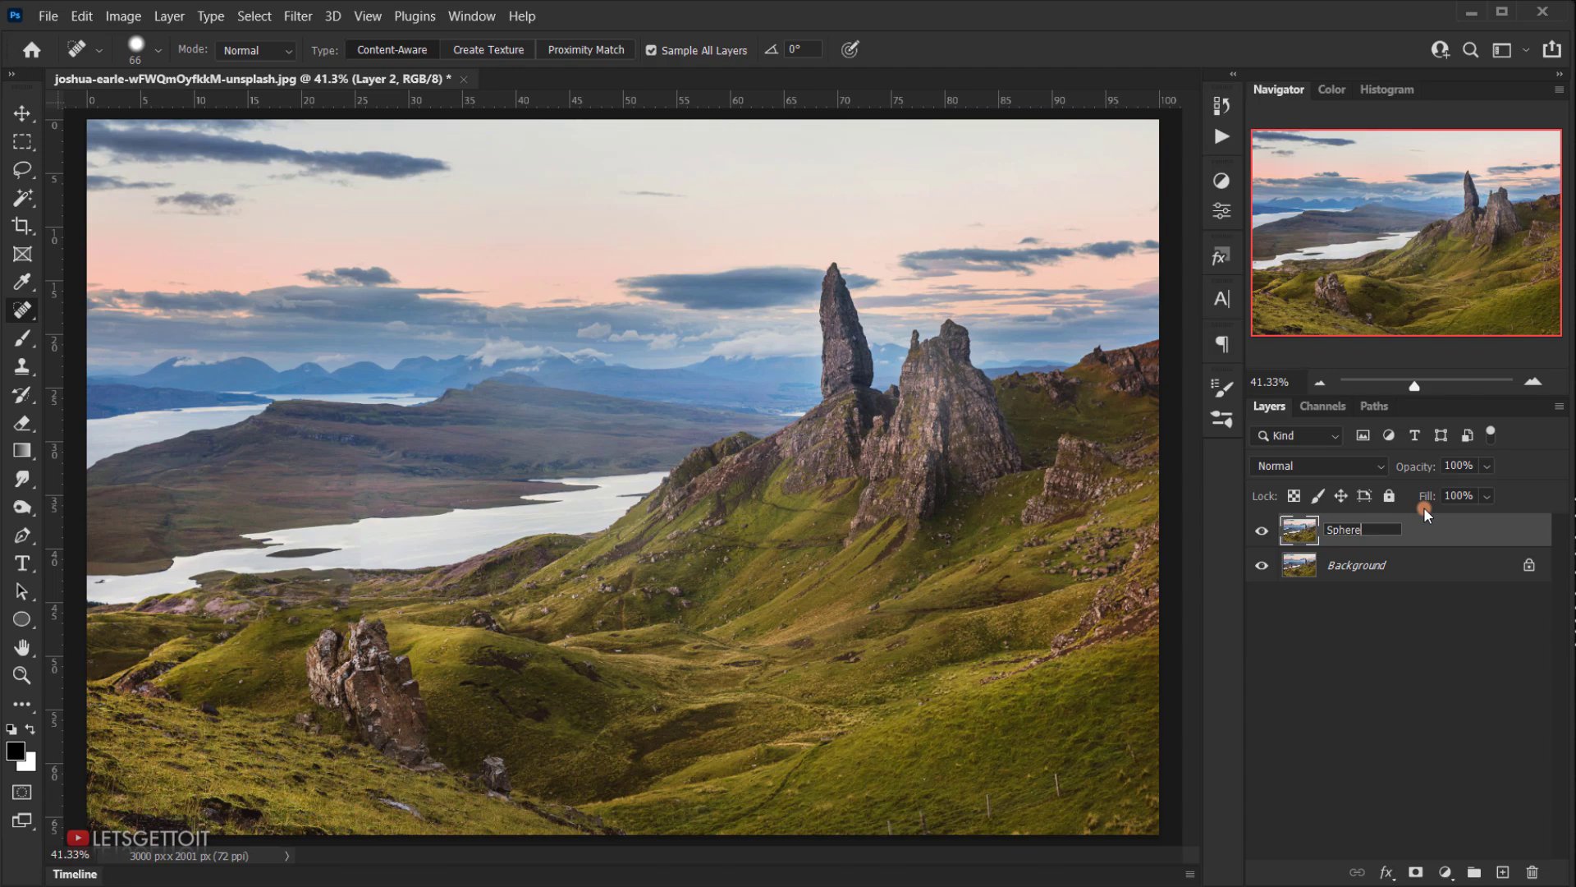
pyautogui.press('Return')
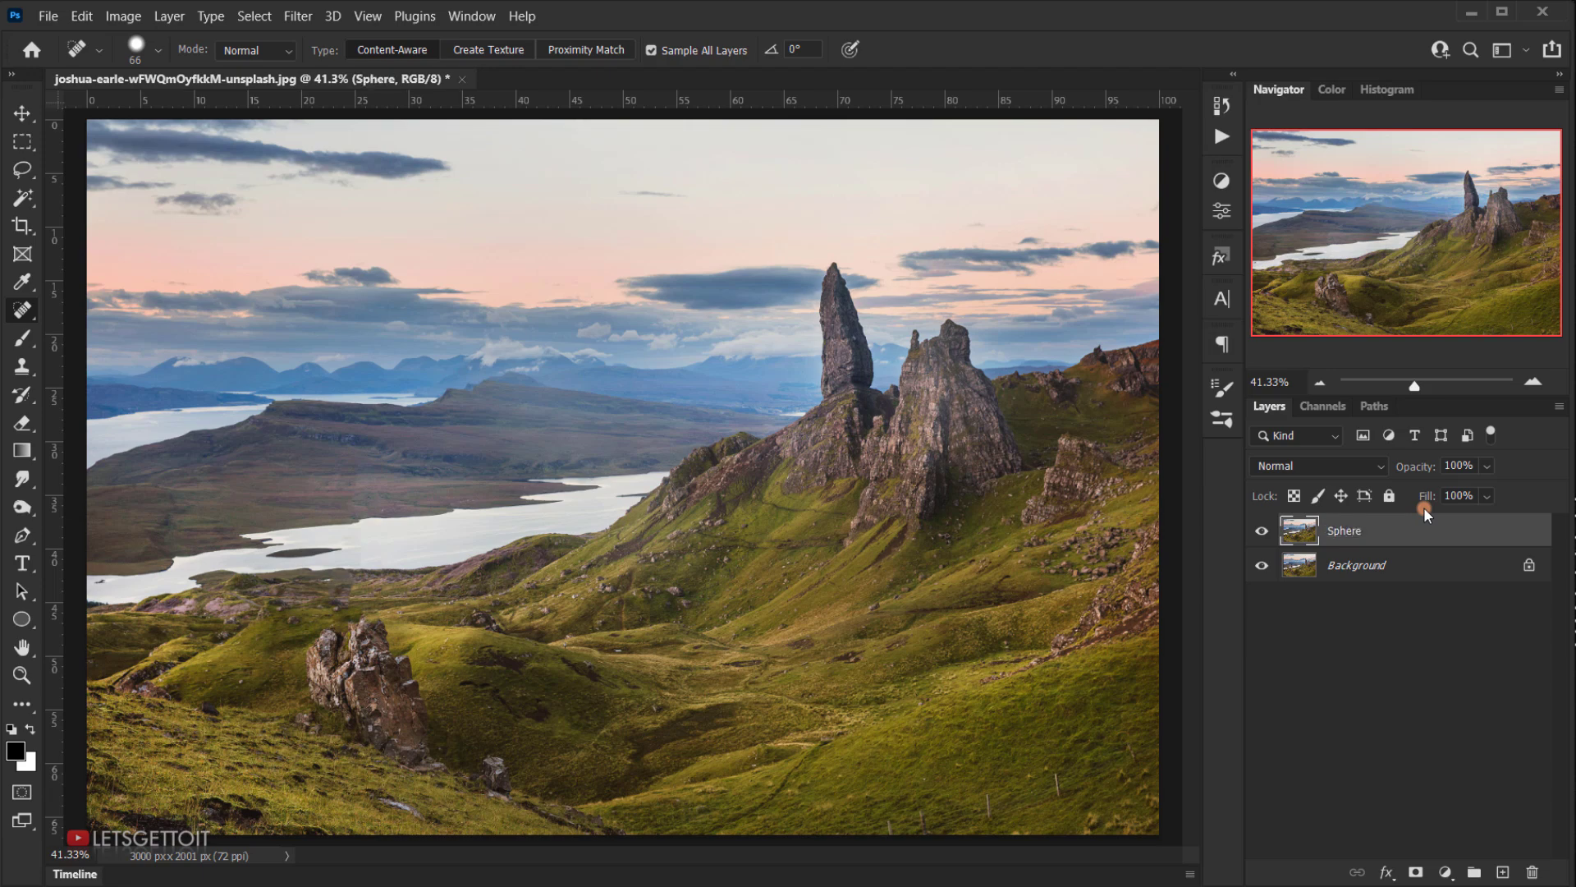
# Compare the retouched image with the original by hiding and reshowing the Sphere layer.
pyautogui.click(1265, 532)
pyautogui.click(1356, 530)
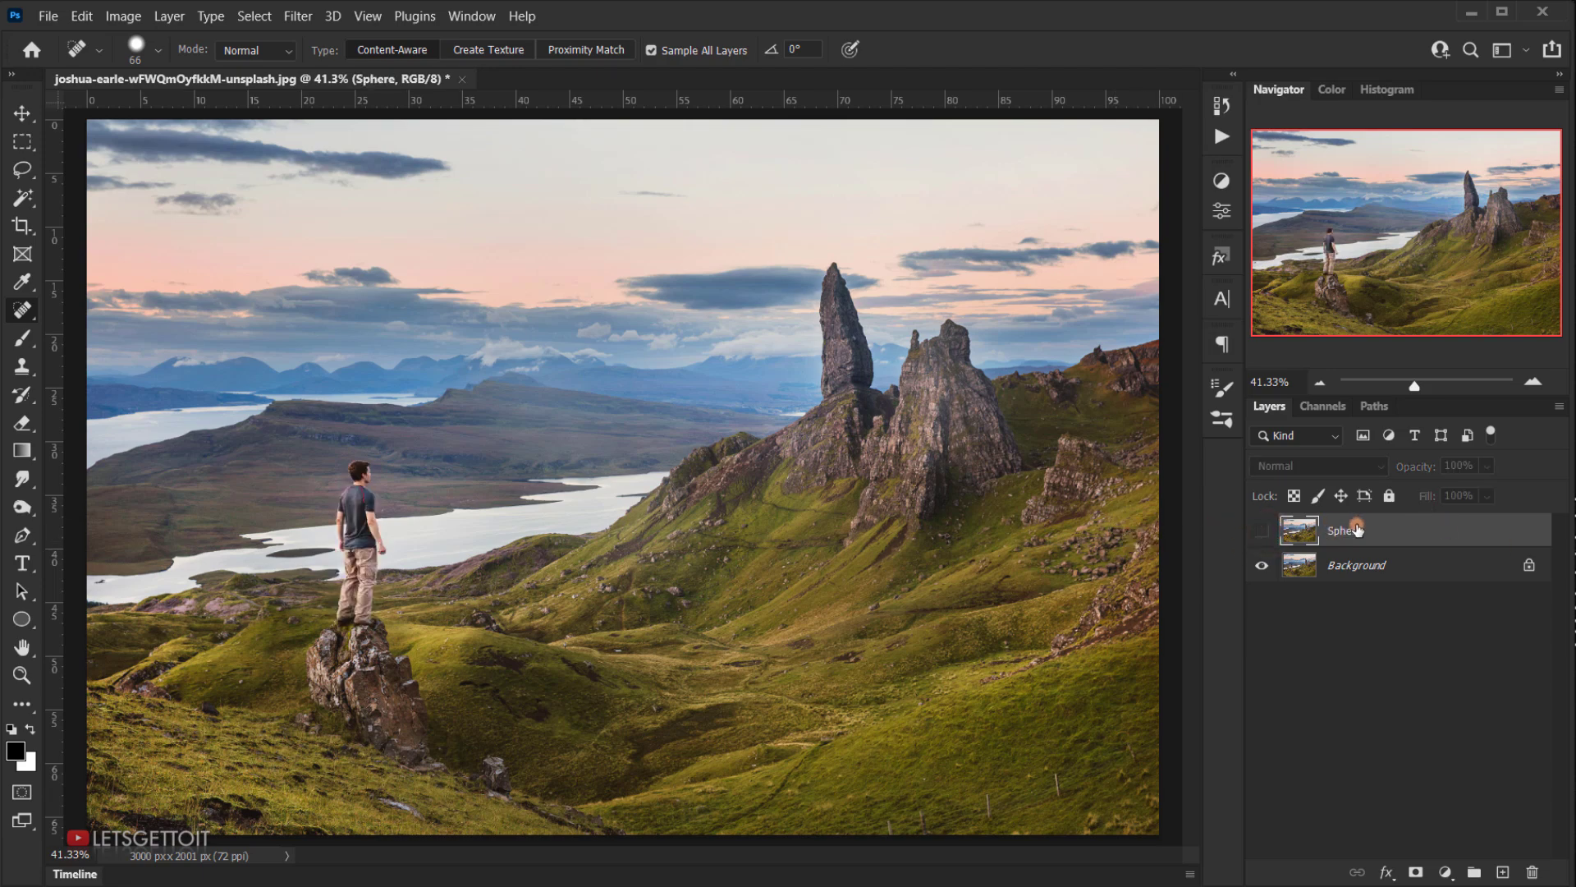
pyautogui.click(1271, 531)
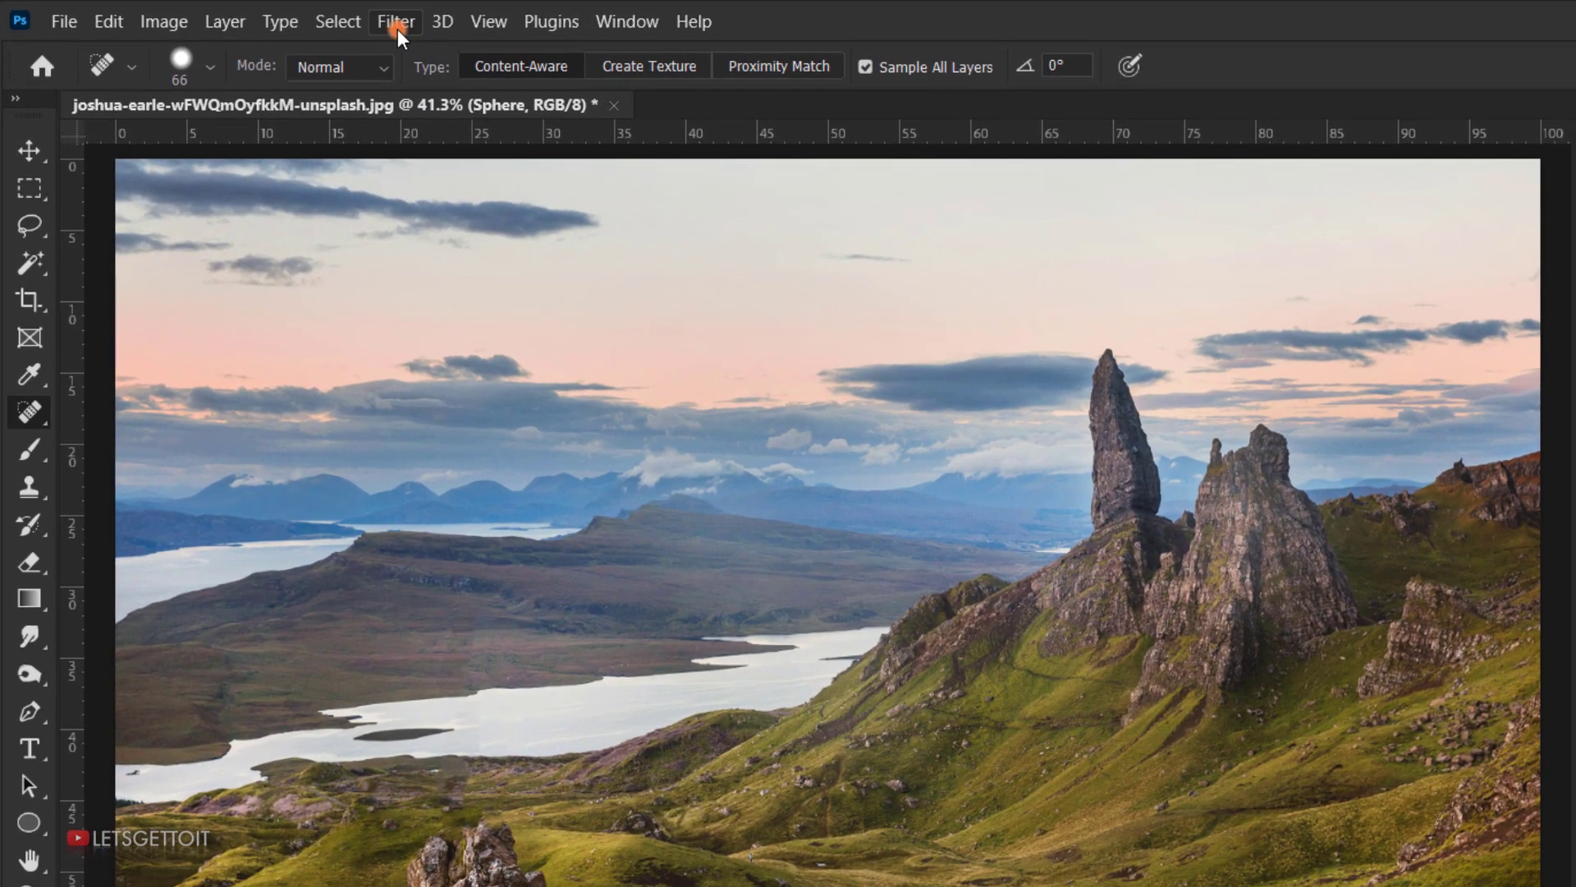
# Apply the Spherize distortion filter to the Sphere layer with an amount of 100% in Normal mode.
pyautogui.click(298, 17)
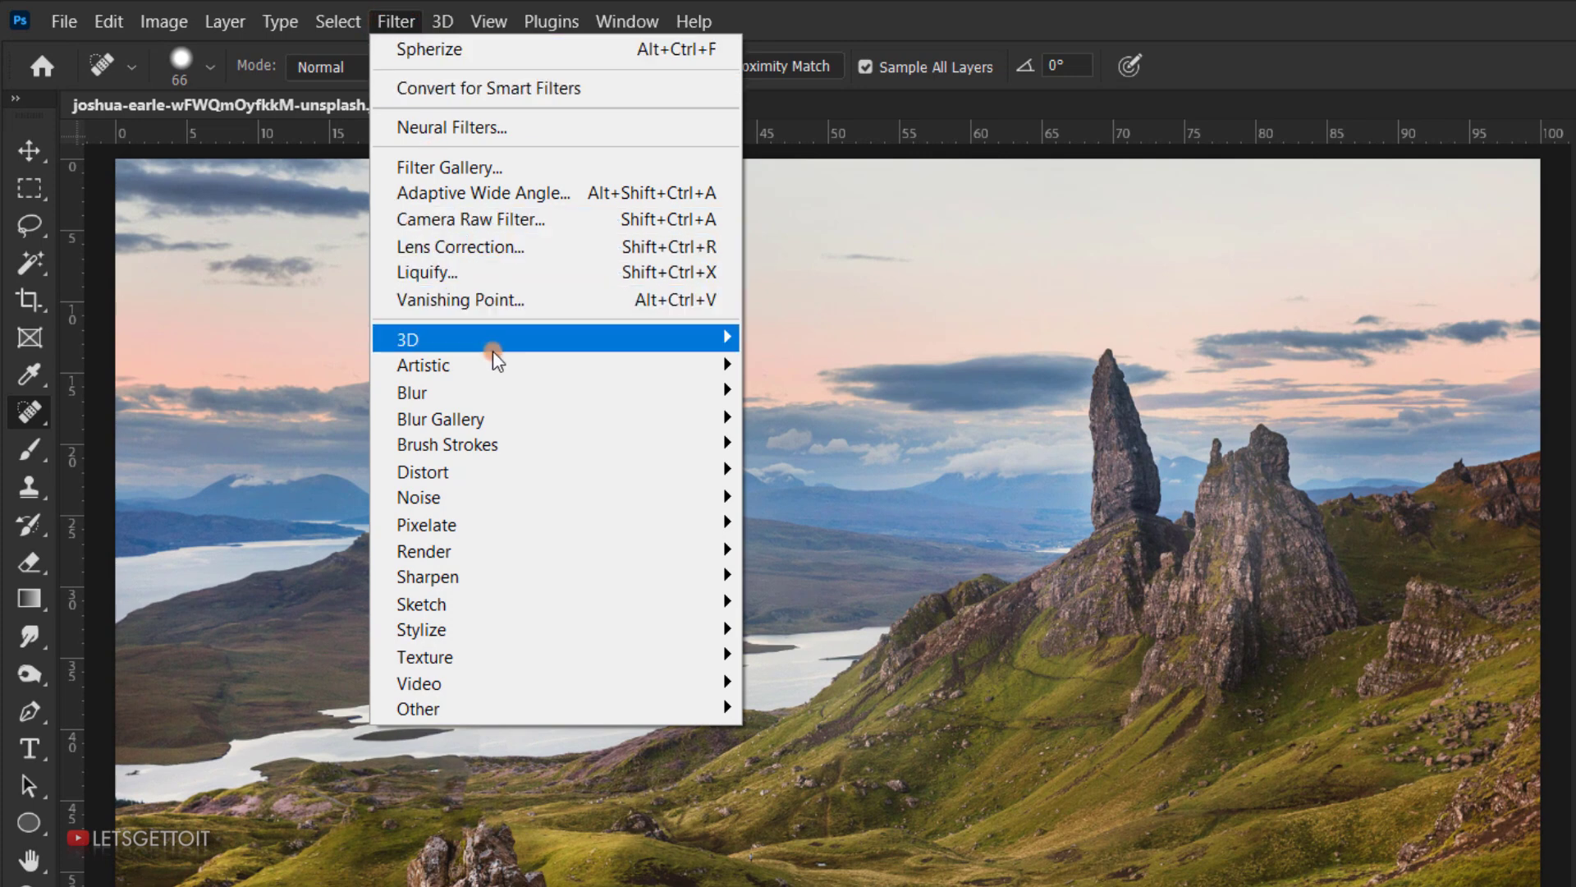
pyautogui.moveTo(473, 472)
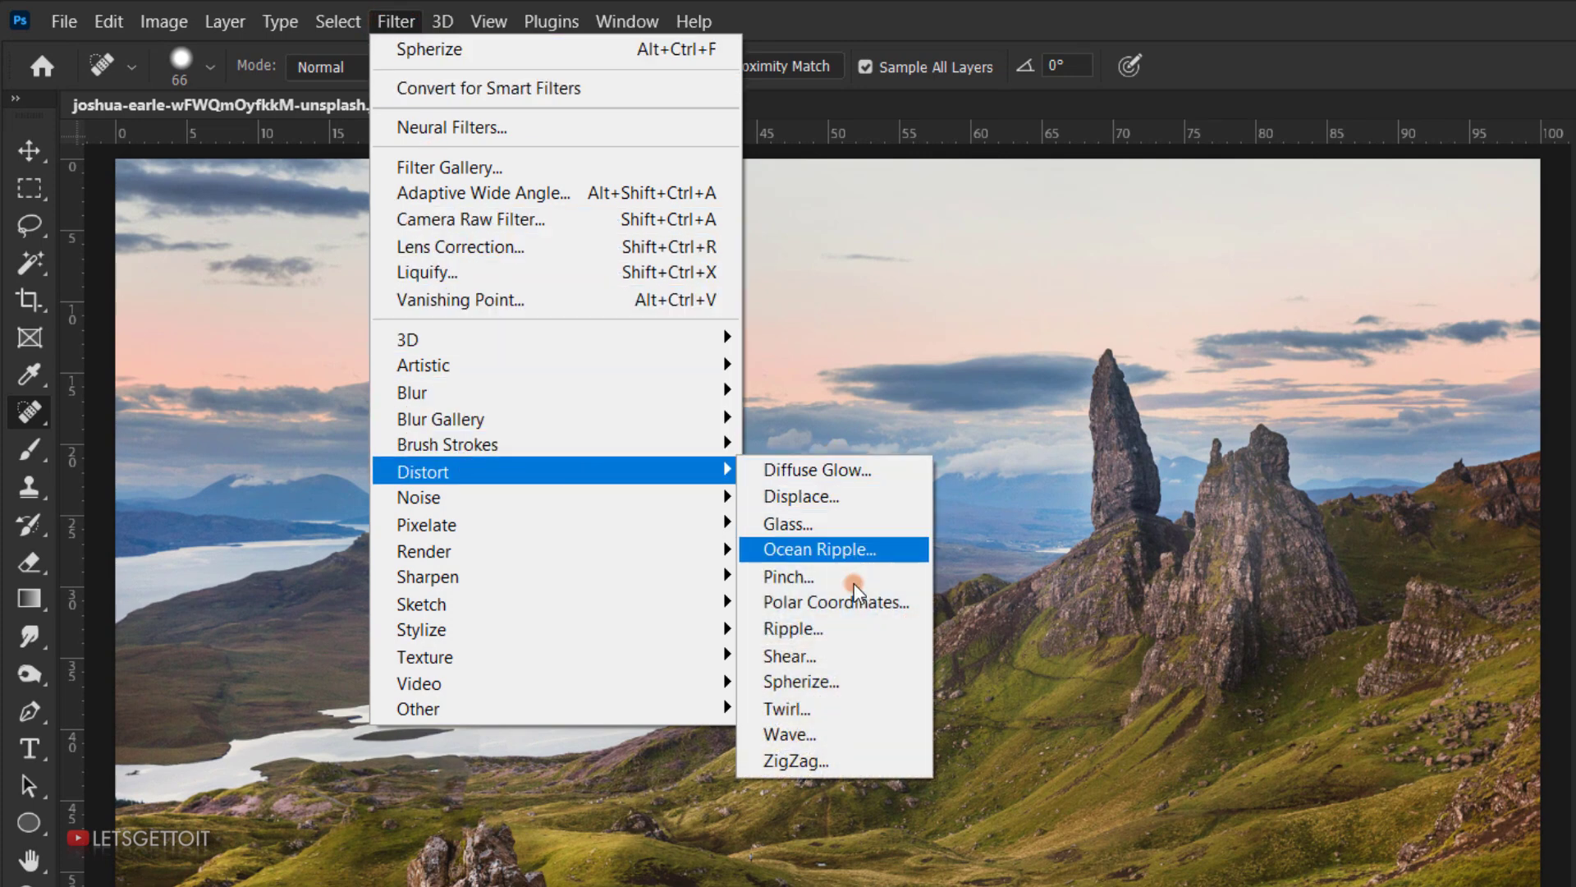
pyautogui.click(822, 691)
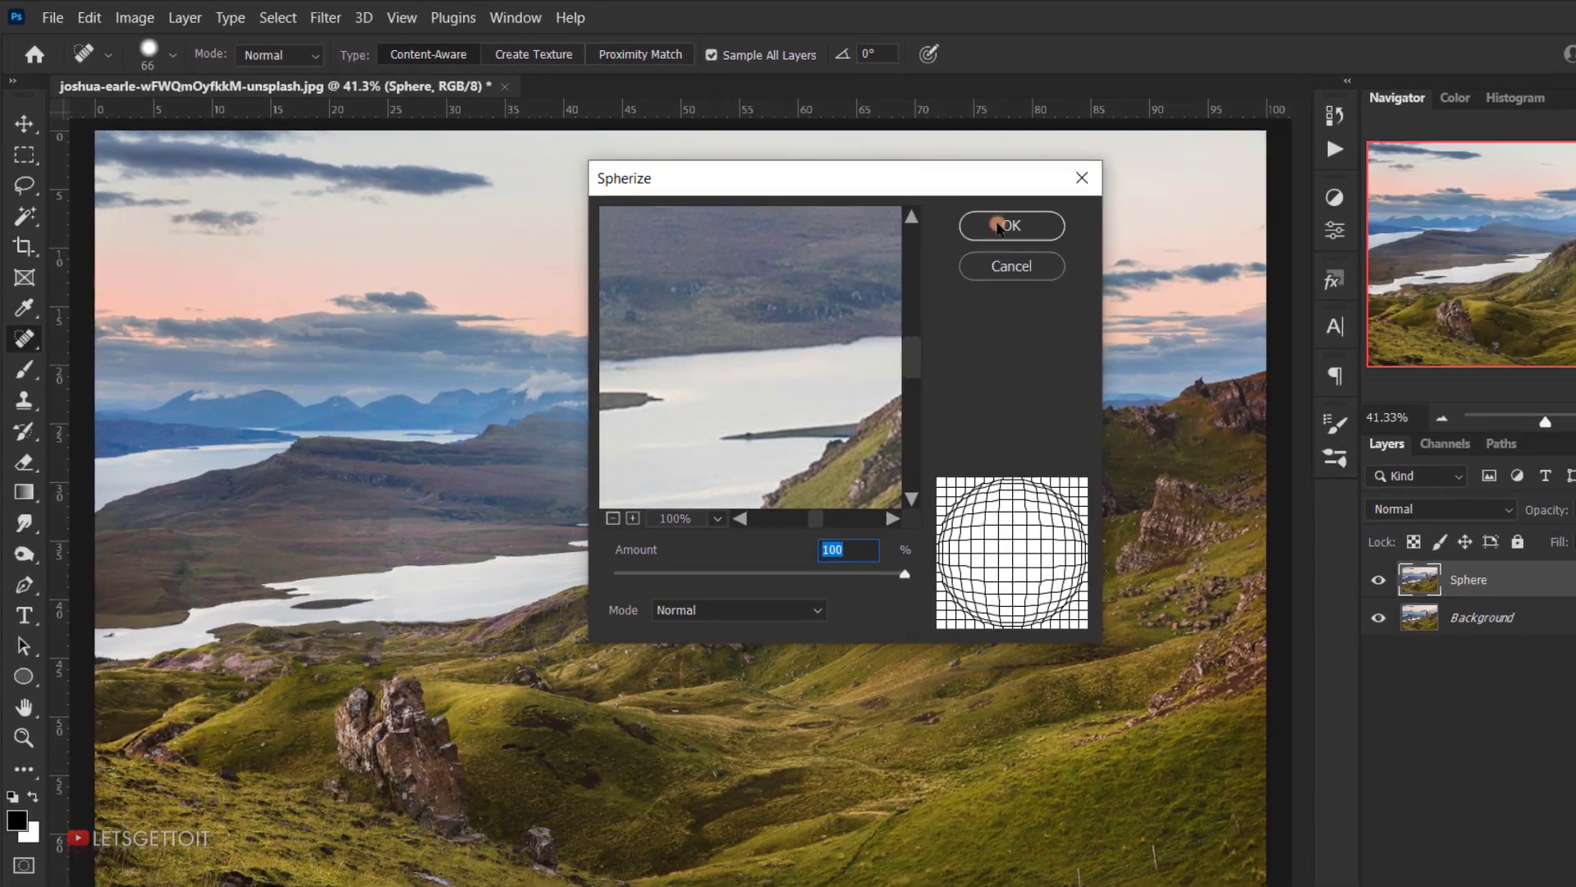
pyautogui.click(998, 227)
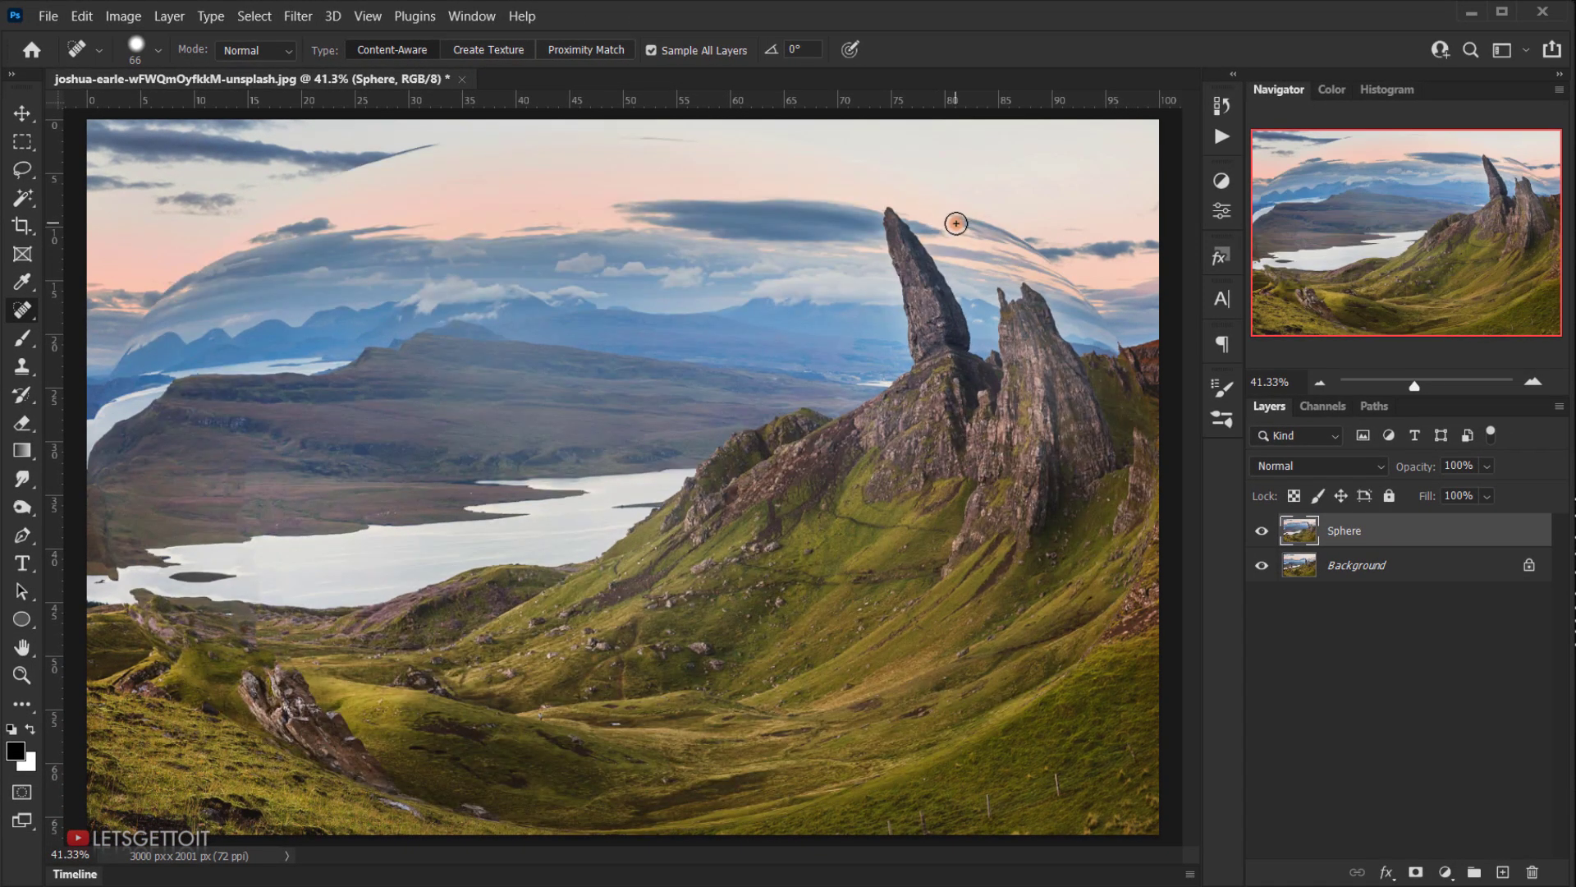
# Reapply the last Spherize filter to the Sphere layer to strengthen the bulge.
pyautogui.press('v')
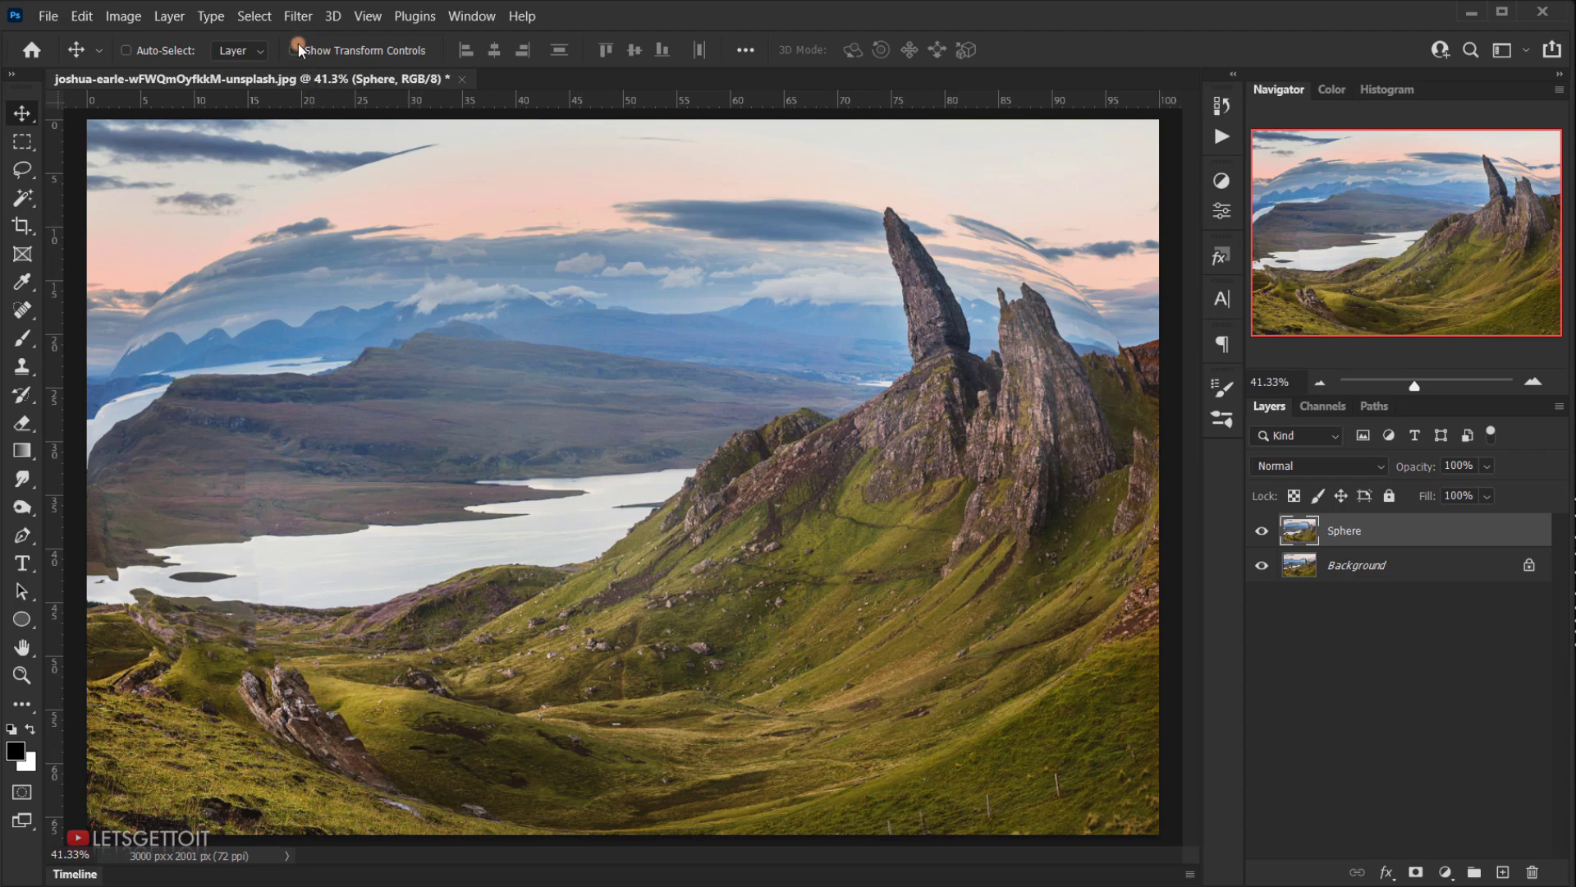
pyautogui.click(298, 17)
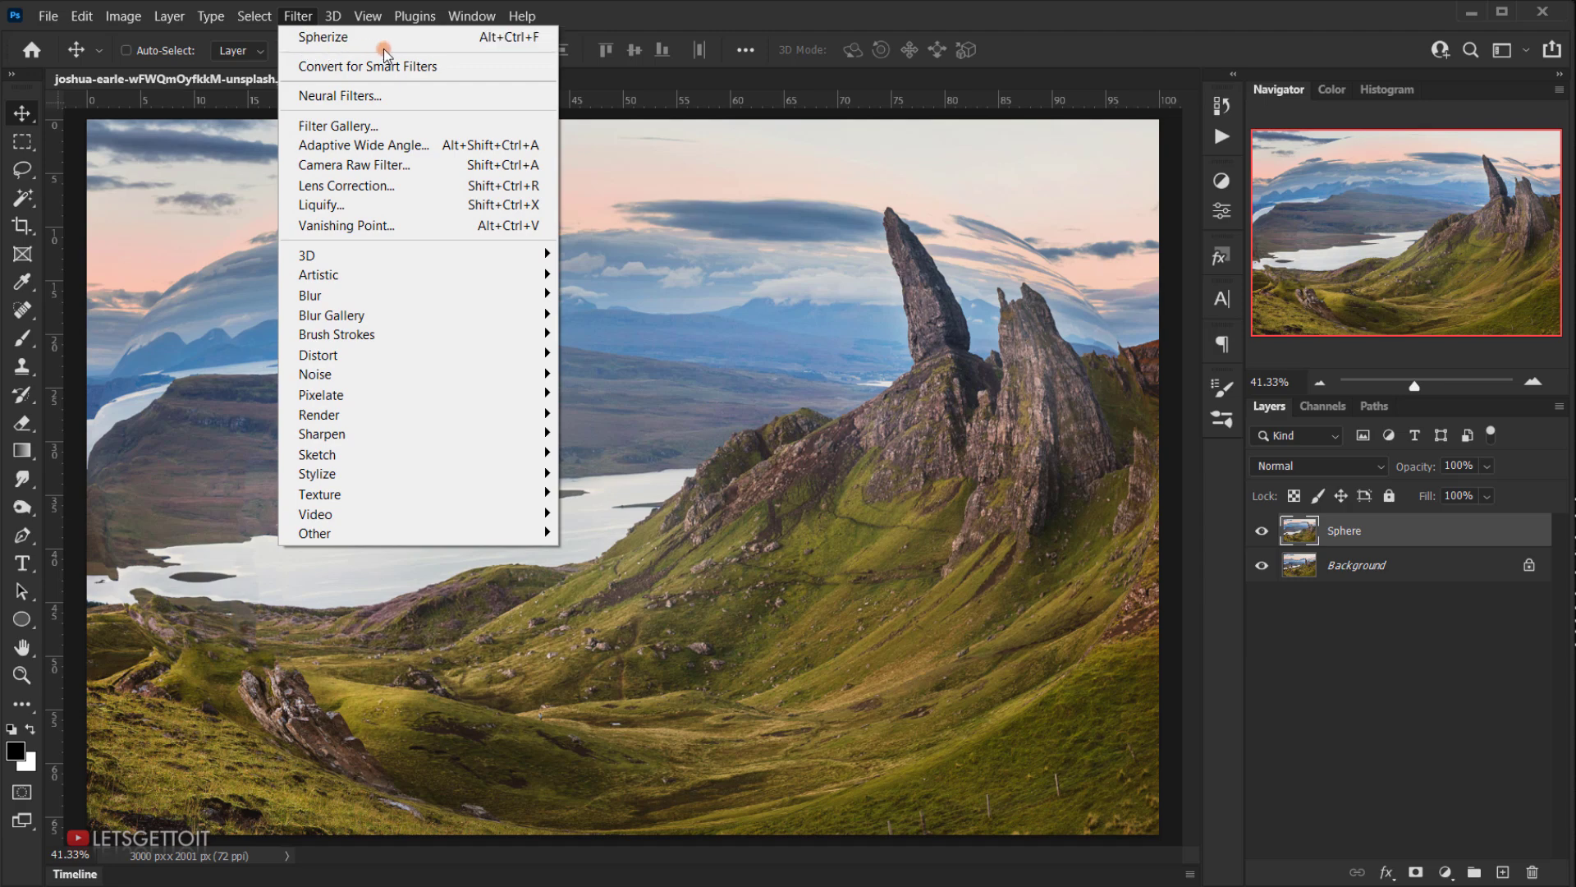
pyautogui.click(333, 36)
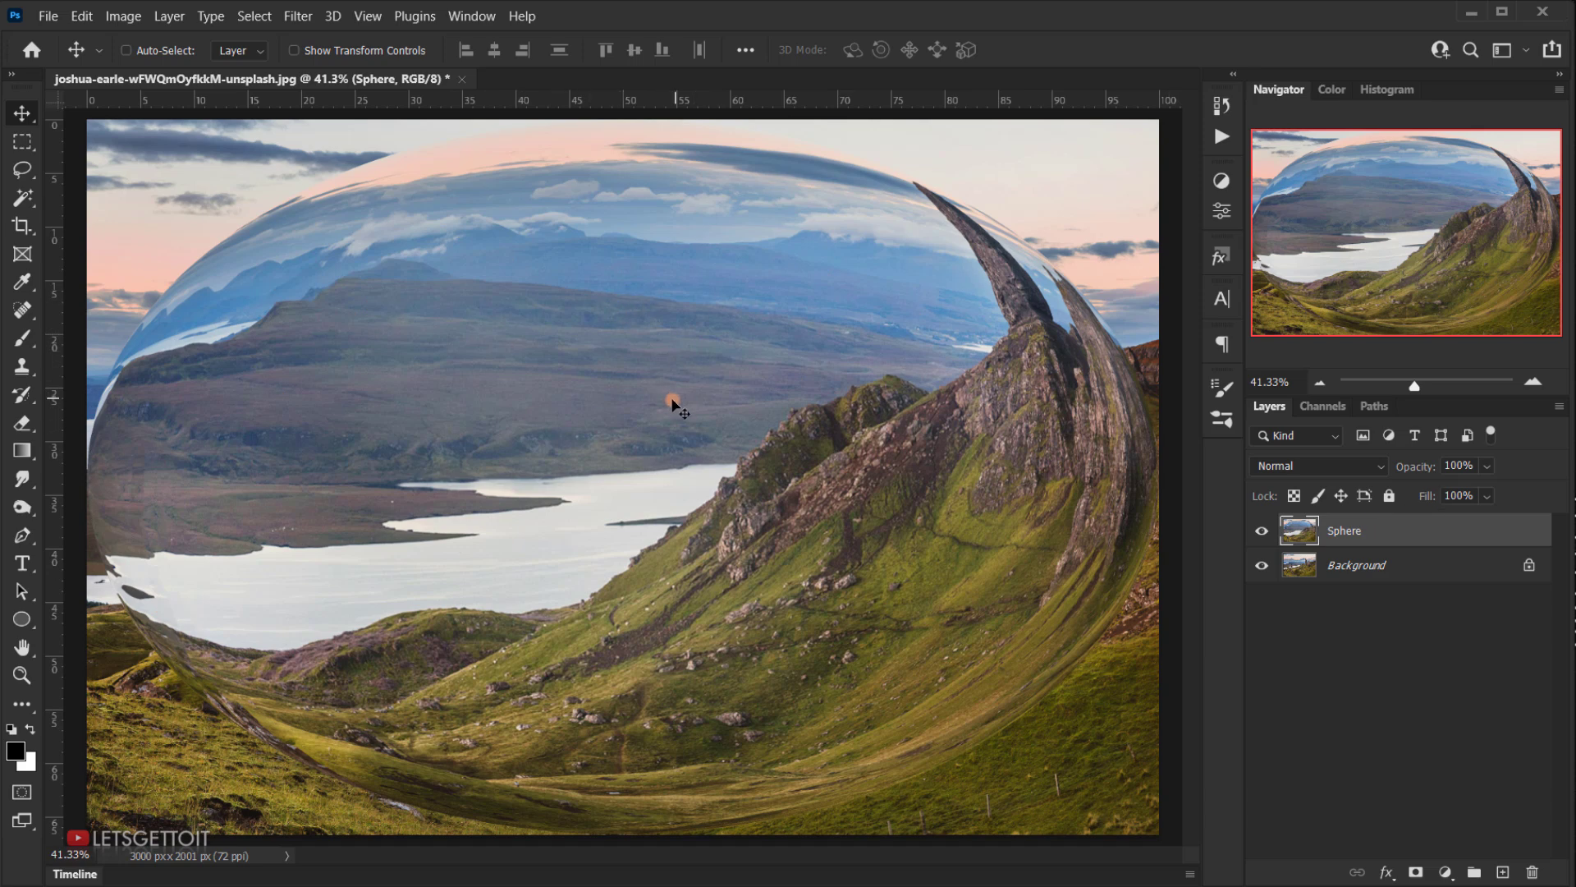
# Make a circular selection with the Elliptical Marquee tool over the upper middle of the spherized image.
pyautogui.click(23, 141)
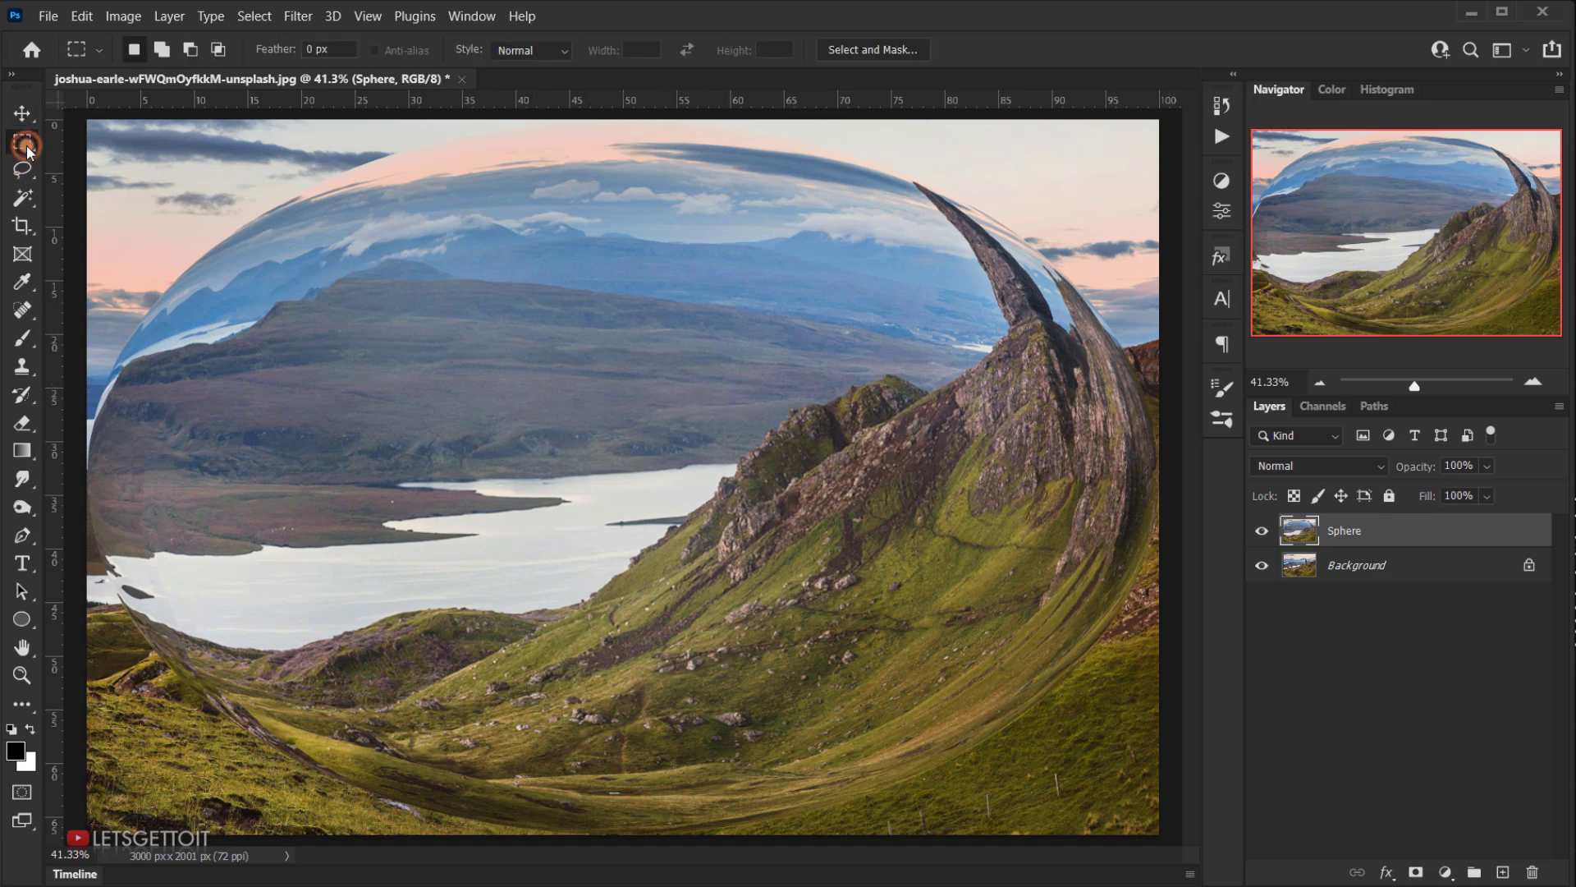
pyautogui.rightClick(22, 141)
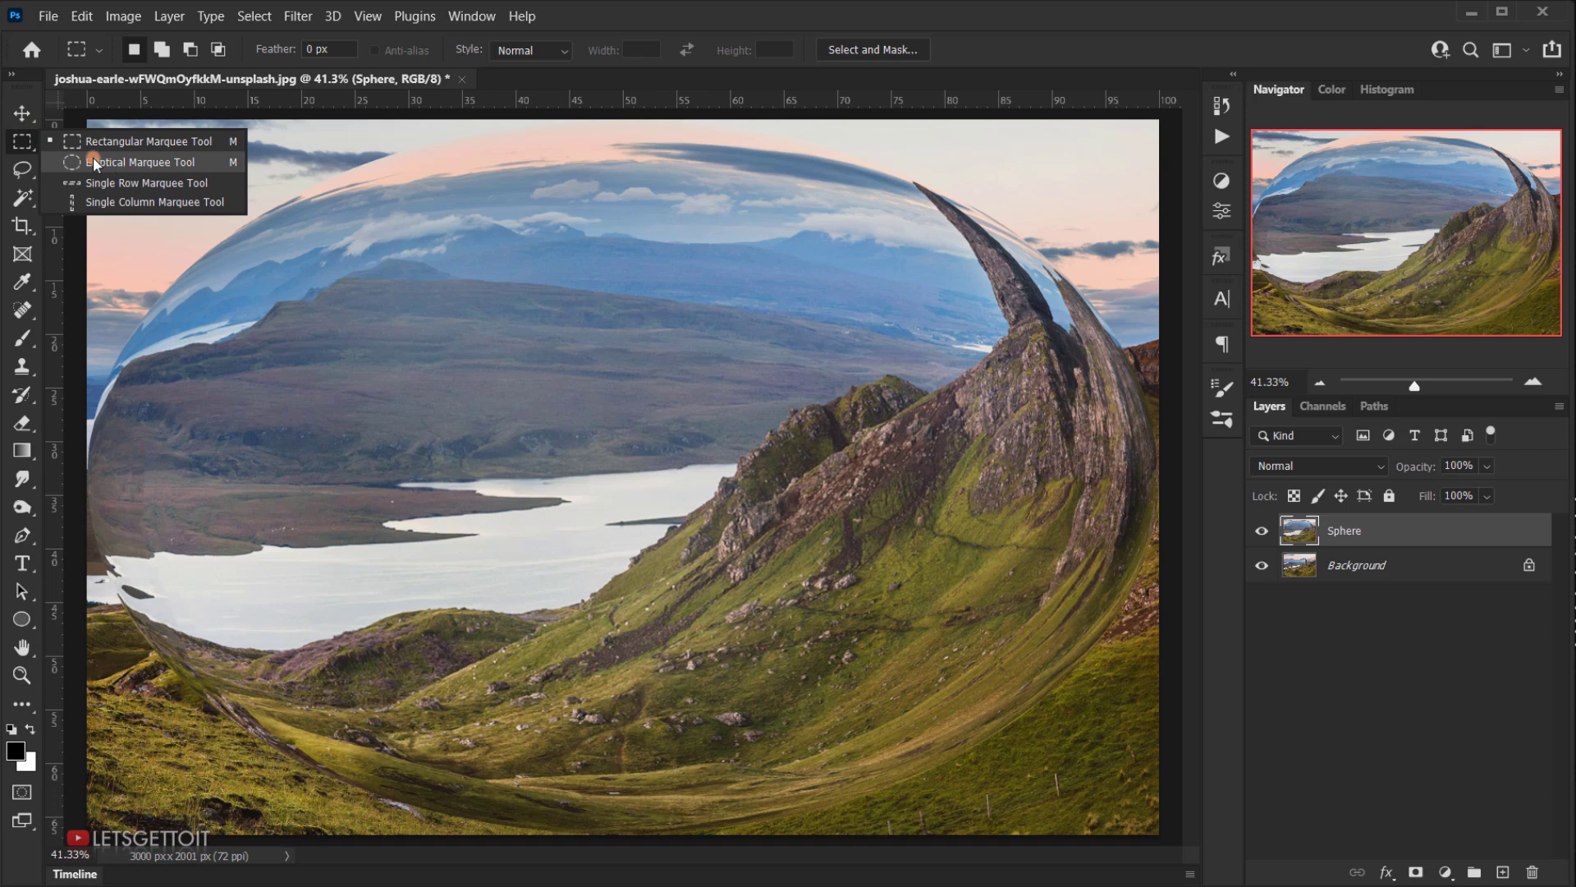
pyautogui.click(93, 160)
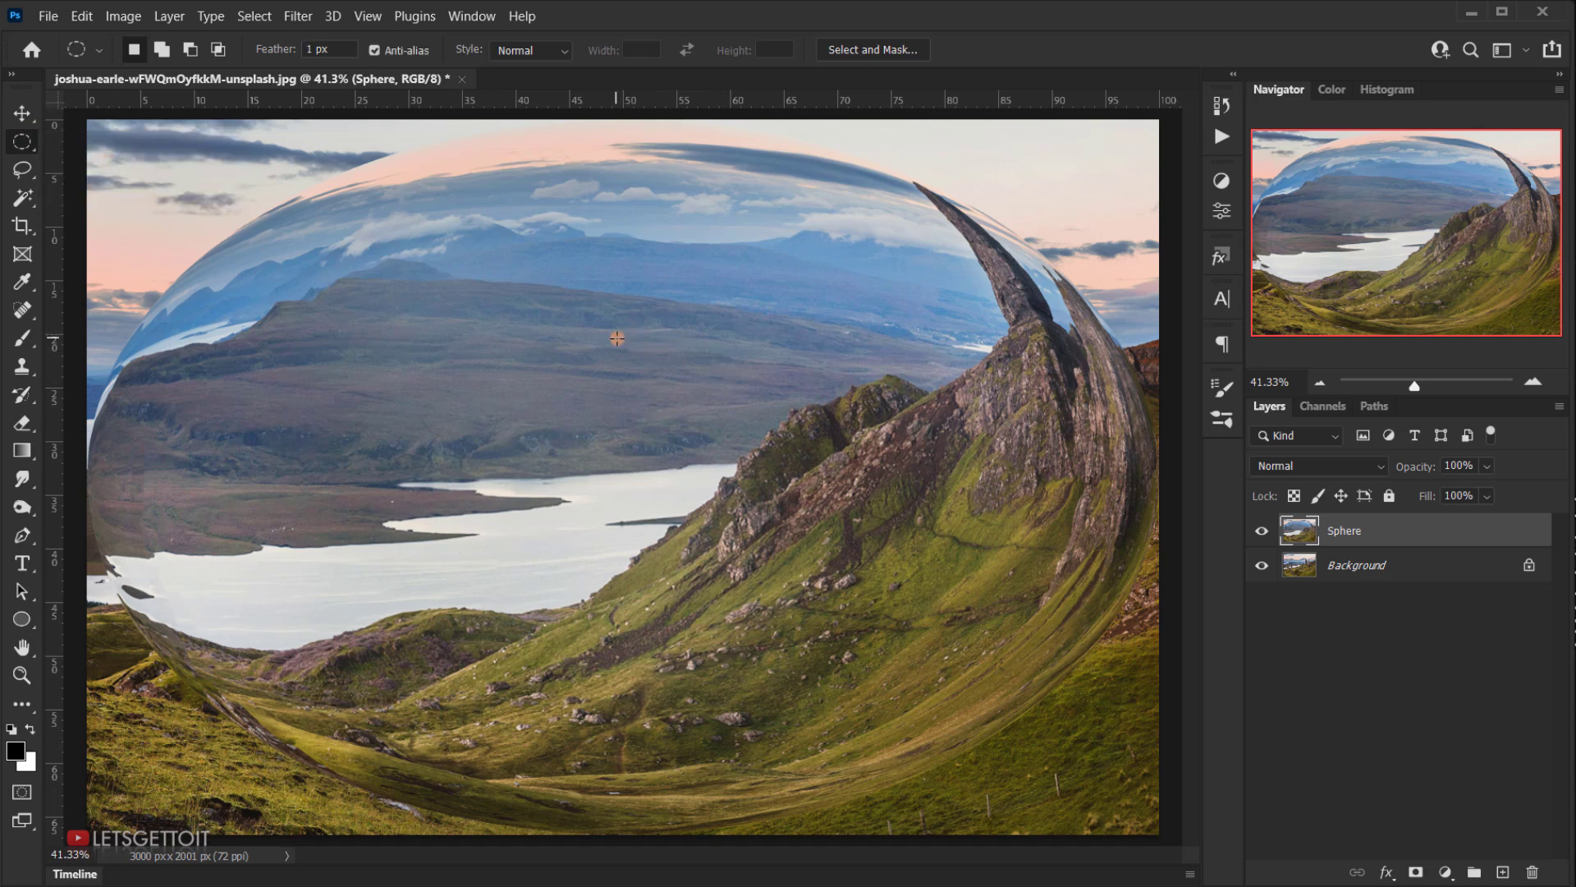
pyautogui.moveTo(560, 284); pyautogui.dragTo(825, 521)
pyautogui.click(726, 443)
# Fill the circular selection with the black foreground color on a new layer above Sphere and deselect.
pyautogui.click(1504, 867)
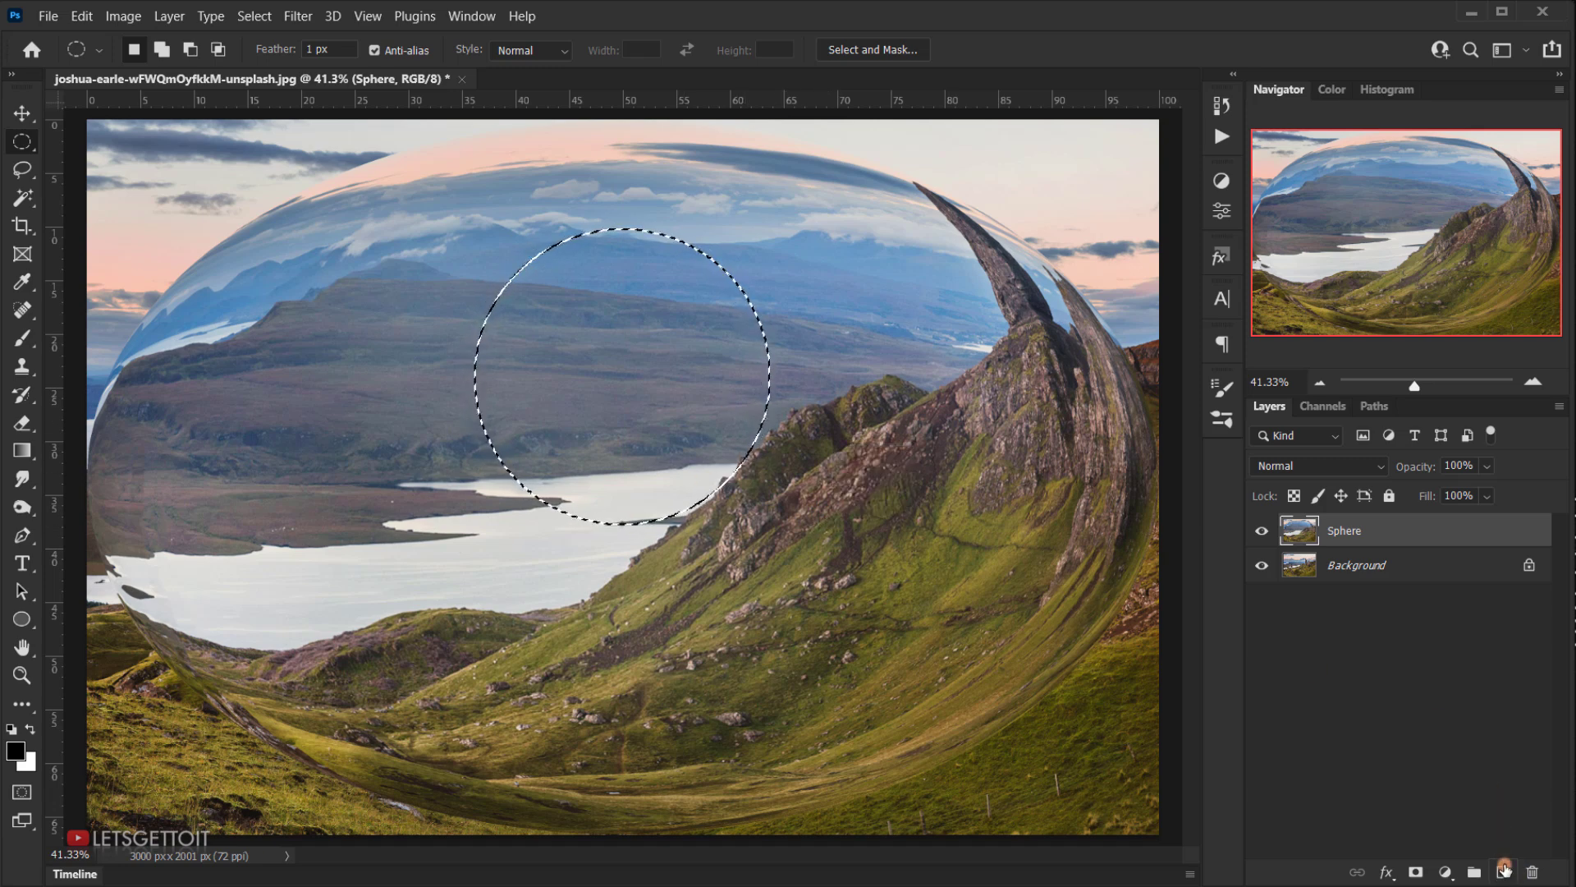
pyautogui.click(1346, 546)
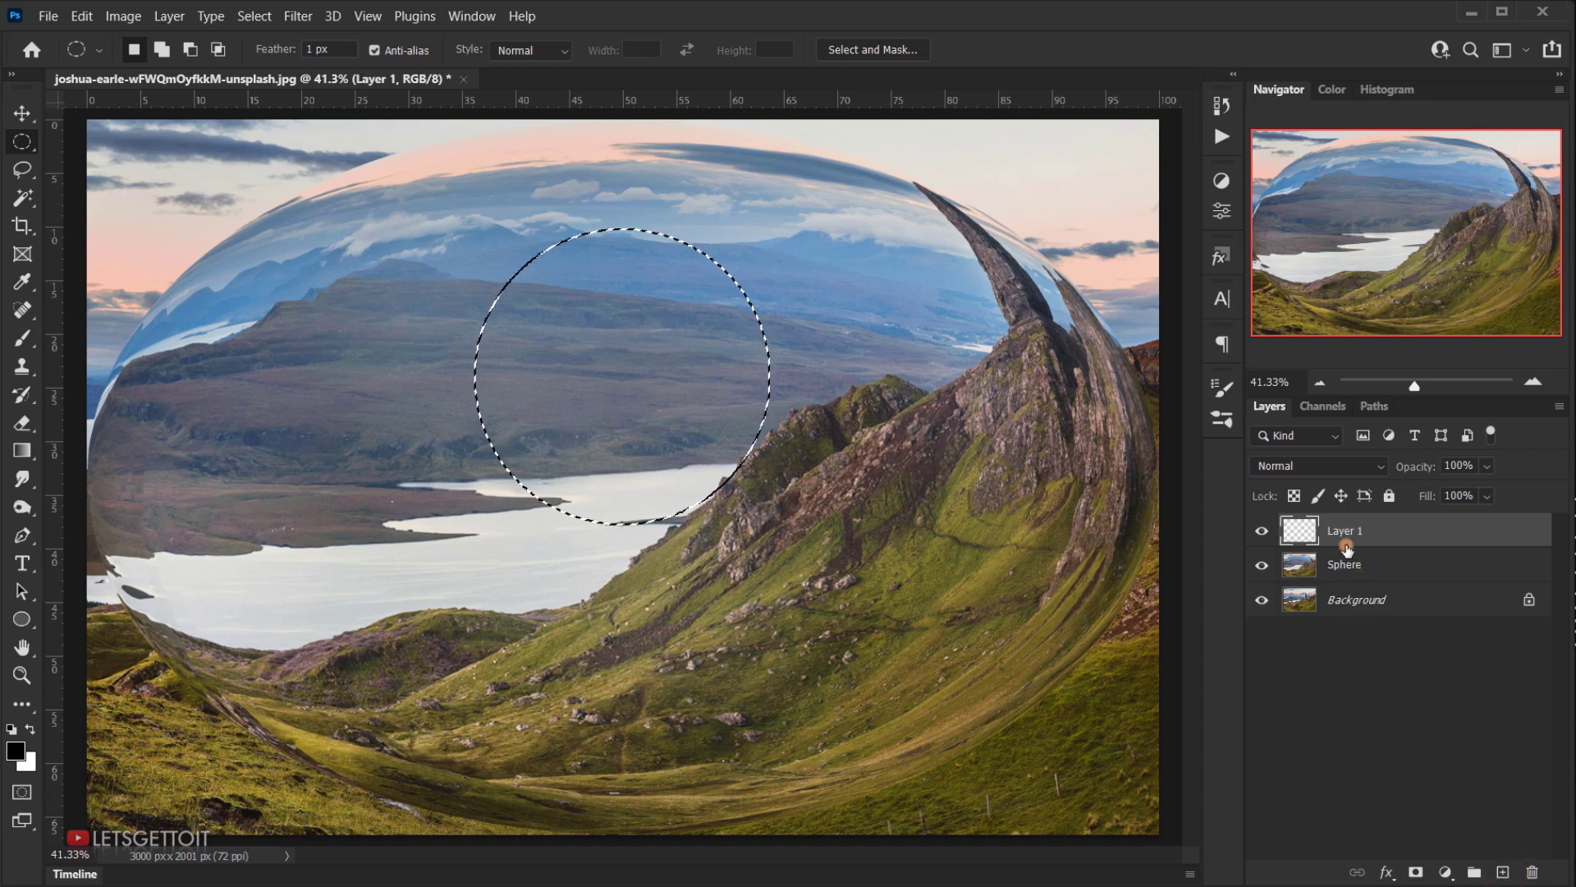
pyautogui.click(1375, 530)
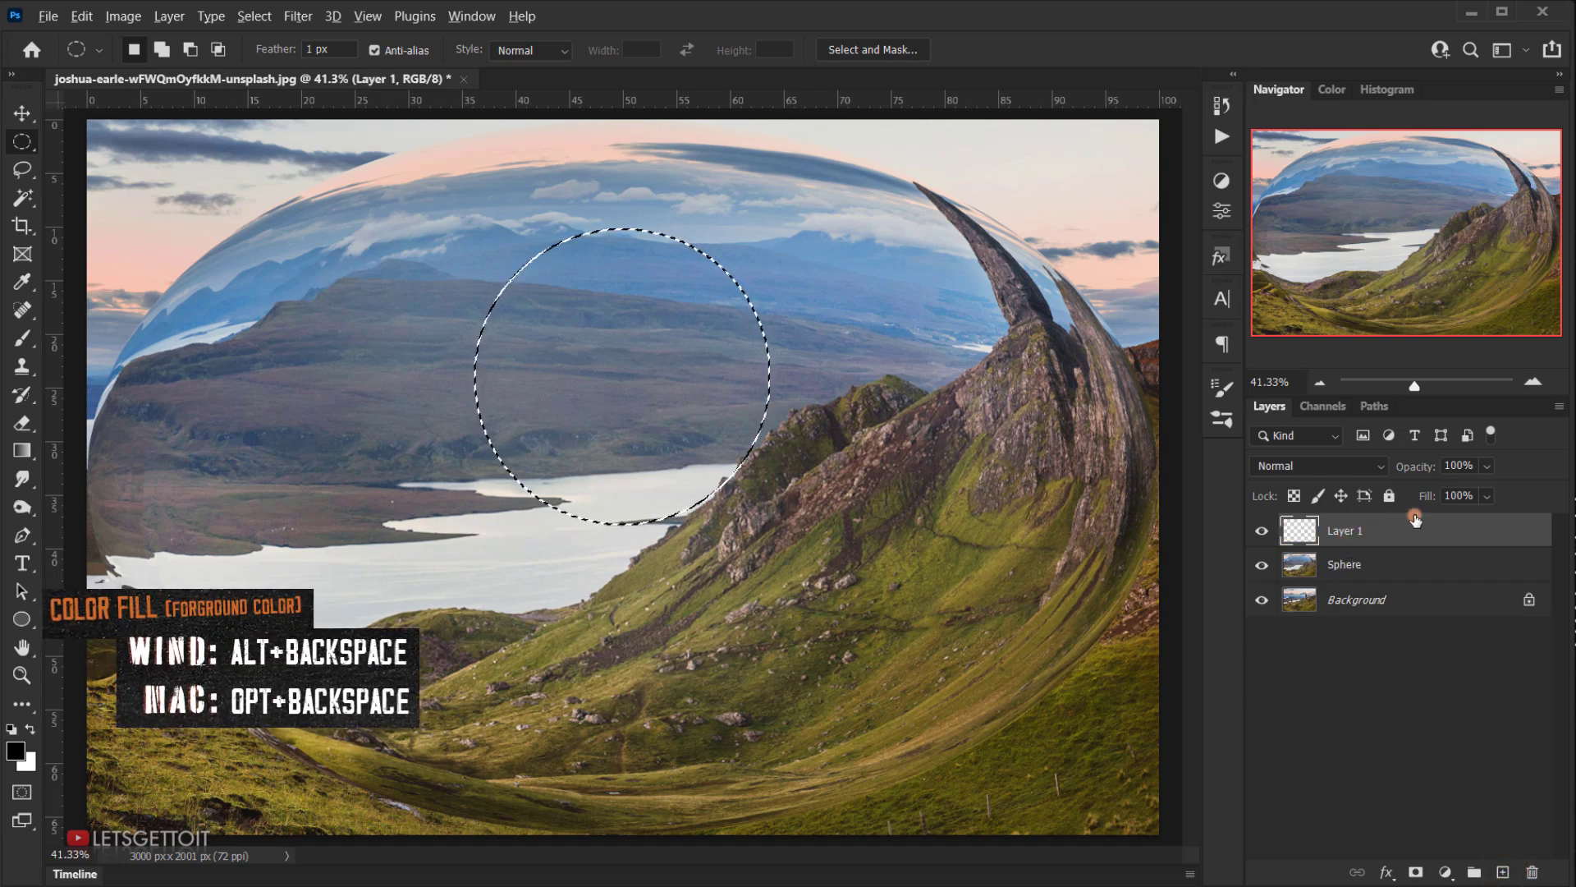
pyautogui.hotkey('alt', 'BackSpace')
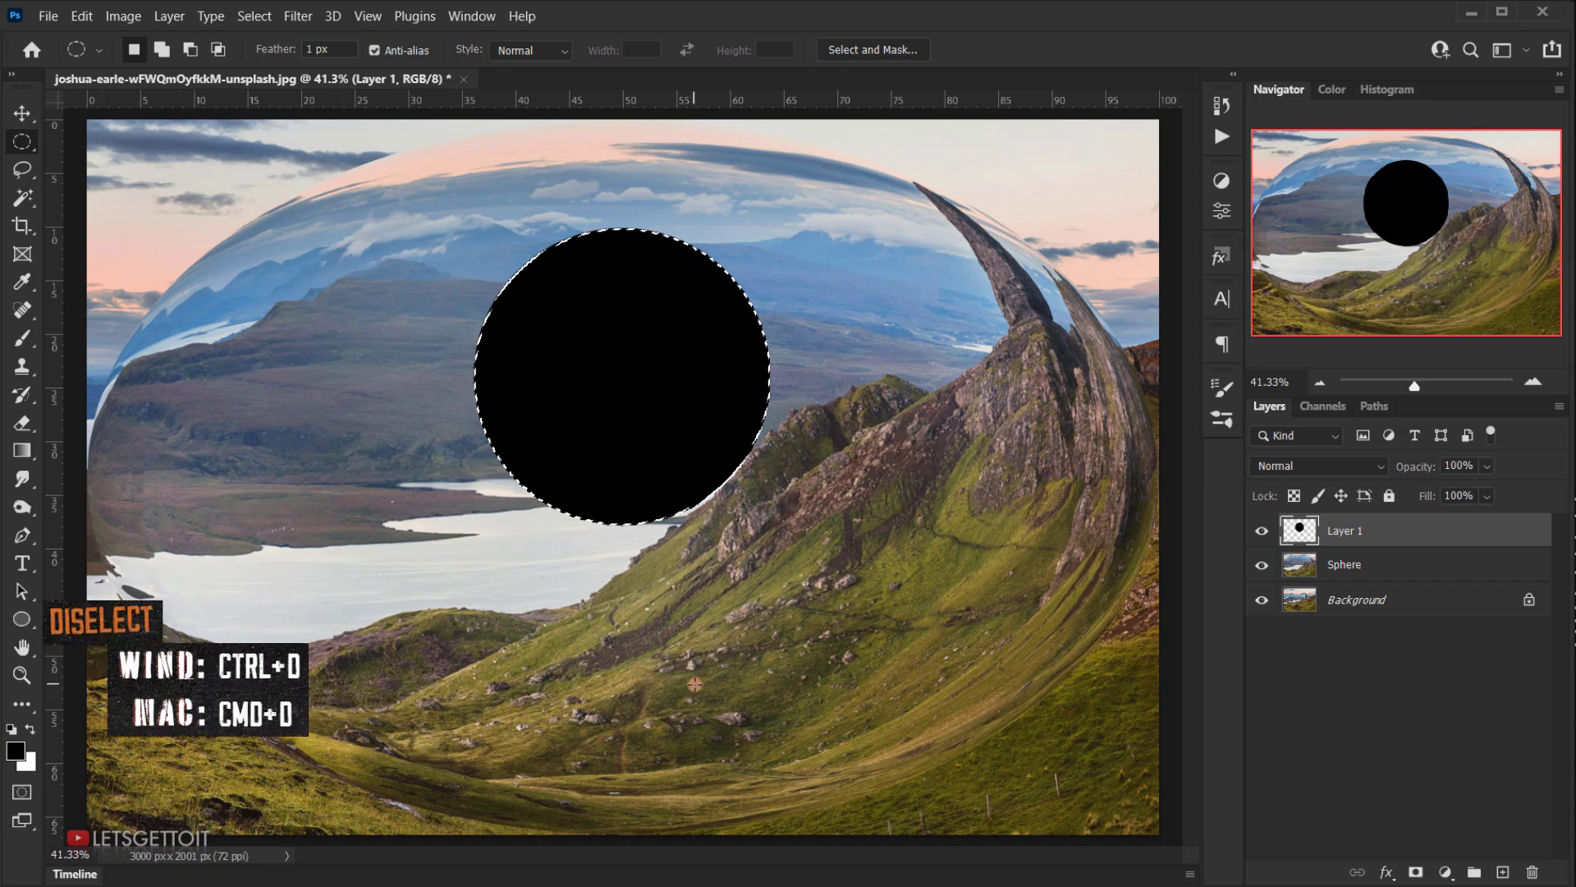
pyautogui.hotkey('ctrl', 'd')
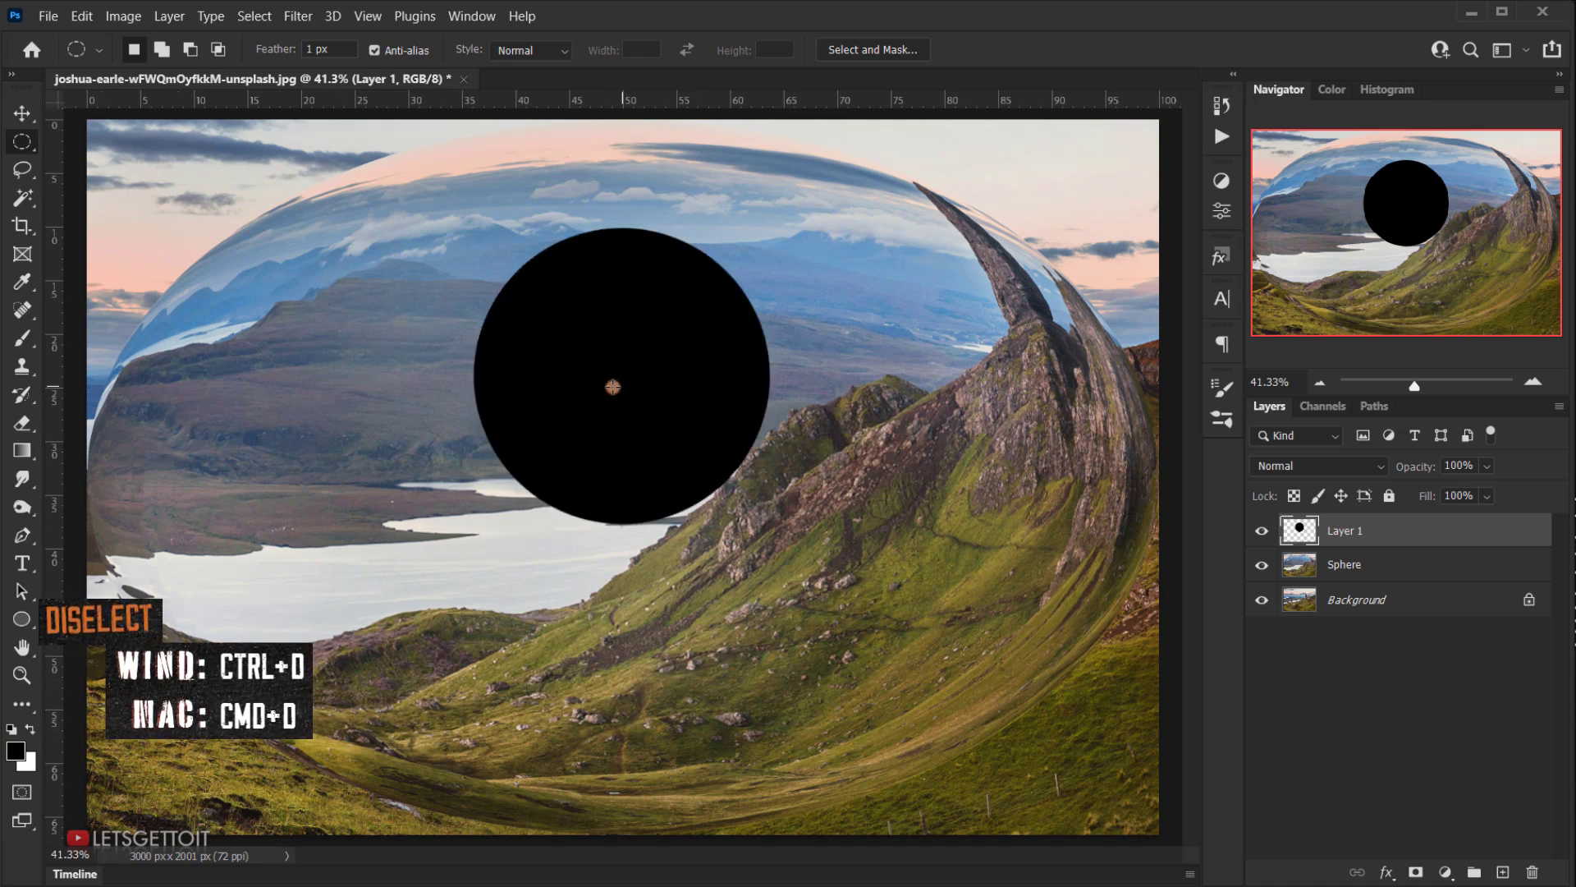
# Transform the Sphere layer to fit the black circle's bounds, with width 27.80% and height 41.68%.
pyautogui.click(1362, 565)
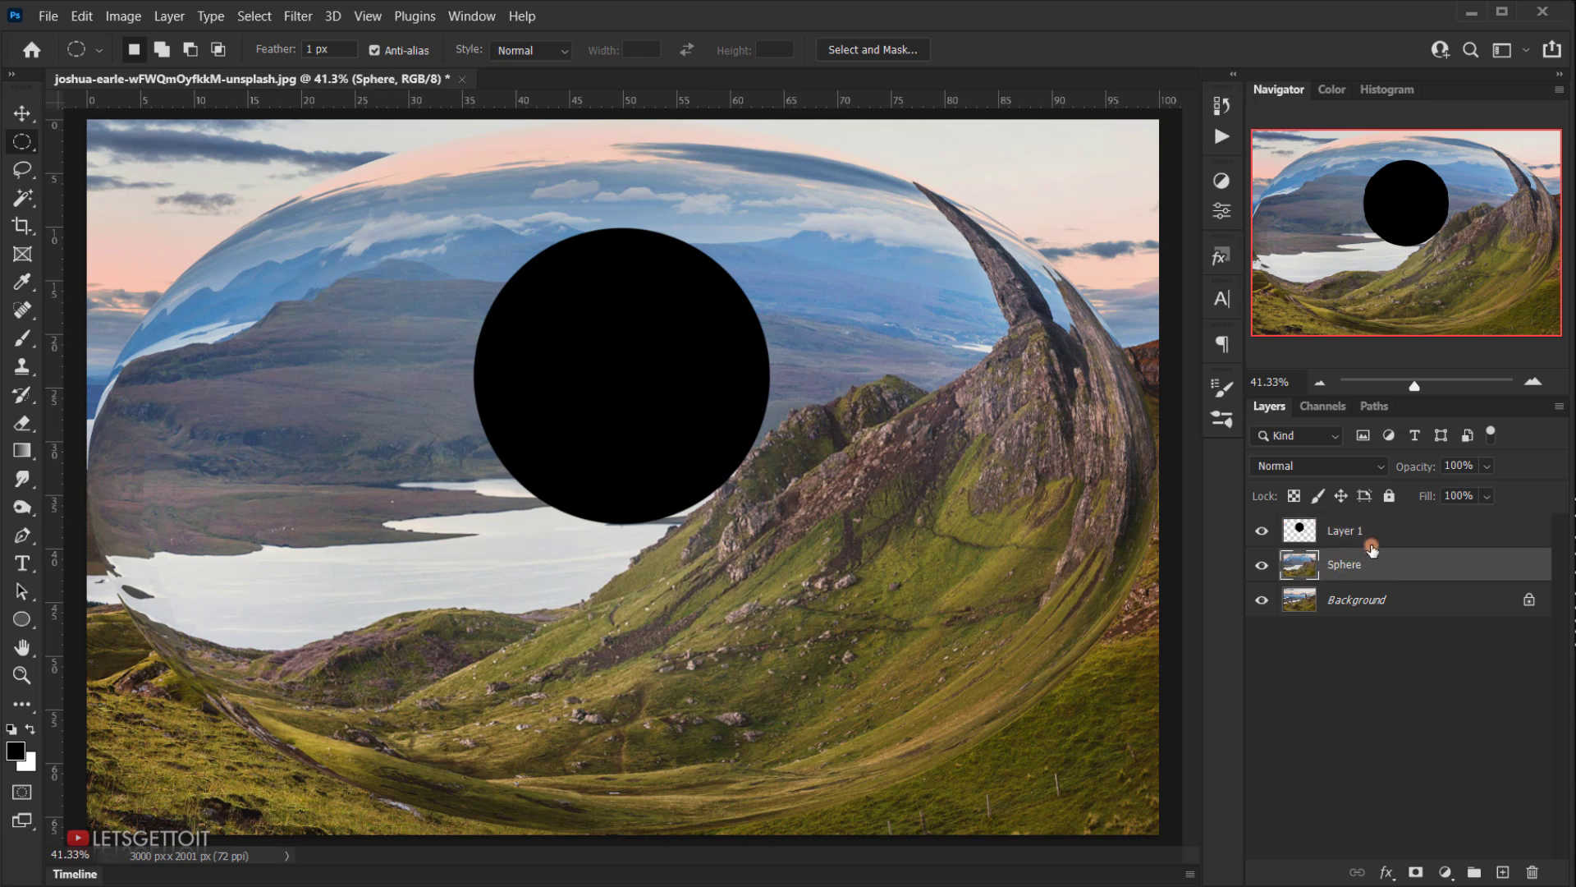
pyautogui.hotkey('ctrl', 't')
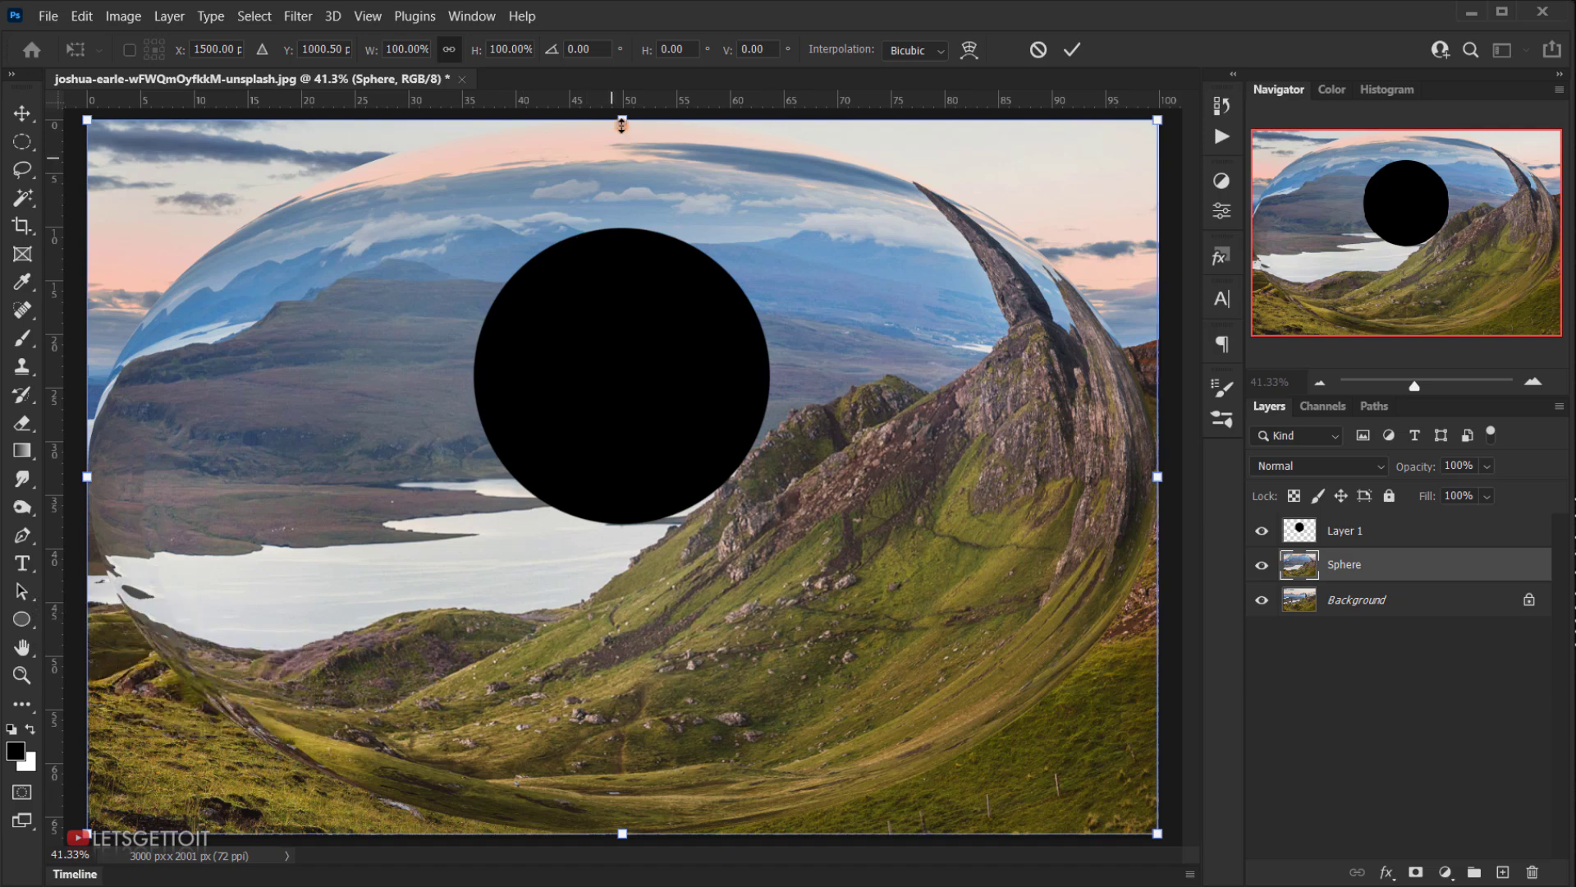
pyautogui.moveTo(621, 122); pyautogui.dragTo(622, 227)
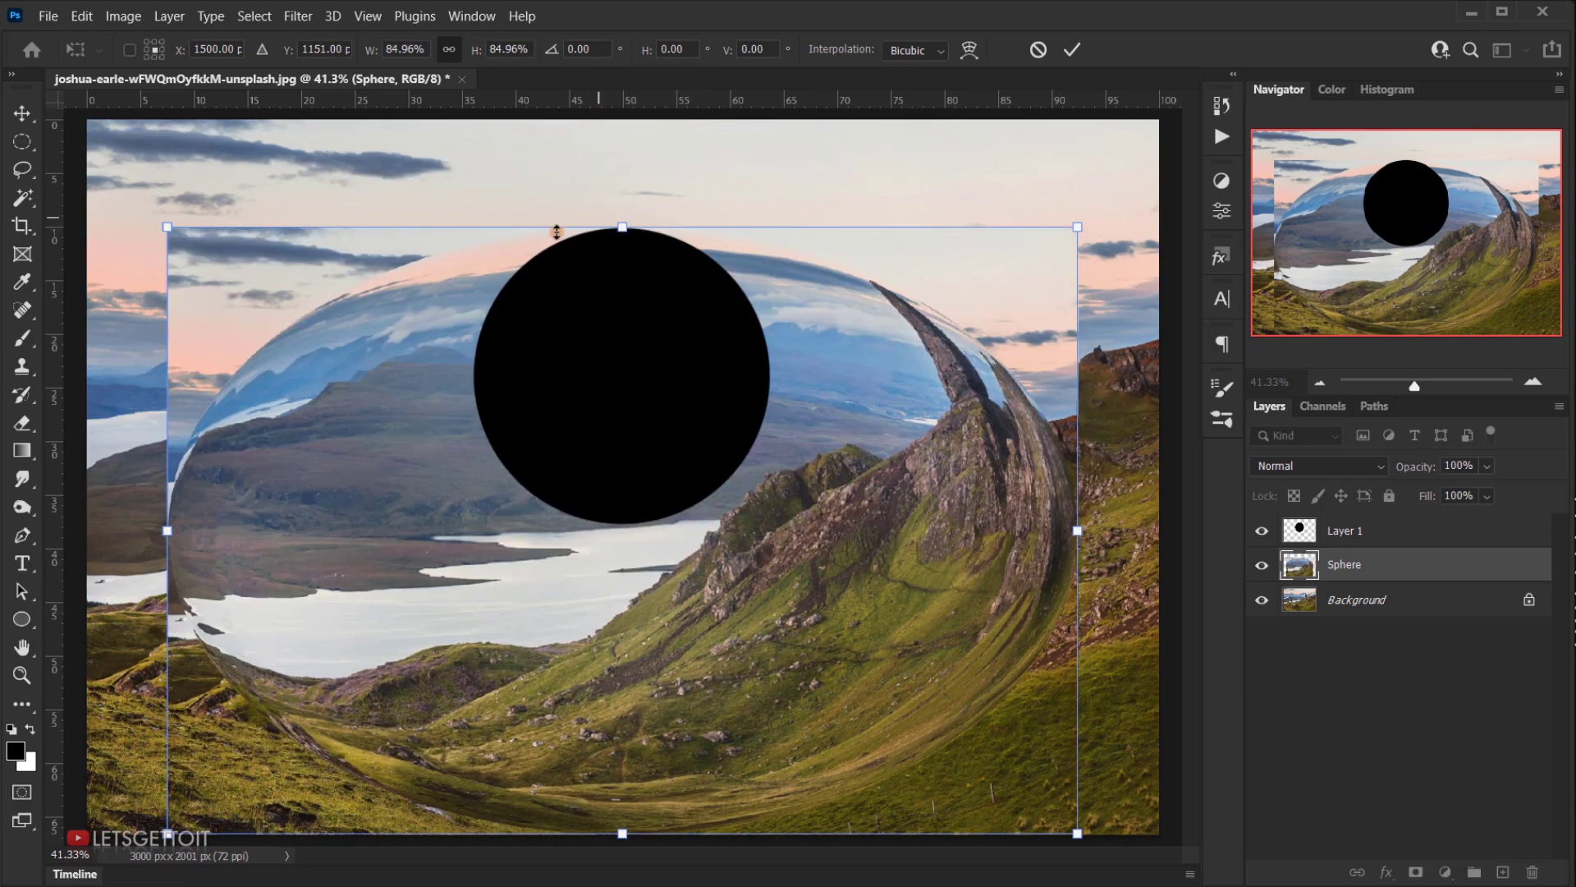
pyautogui.moveTo(622, 832); pyautogui.dragTo(593, 529)
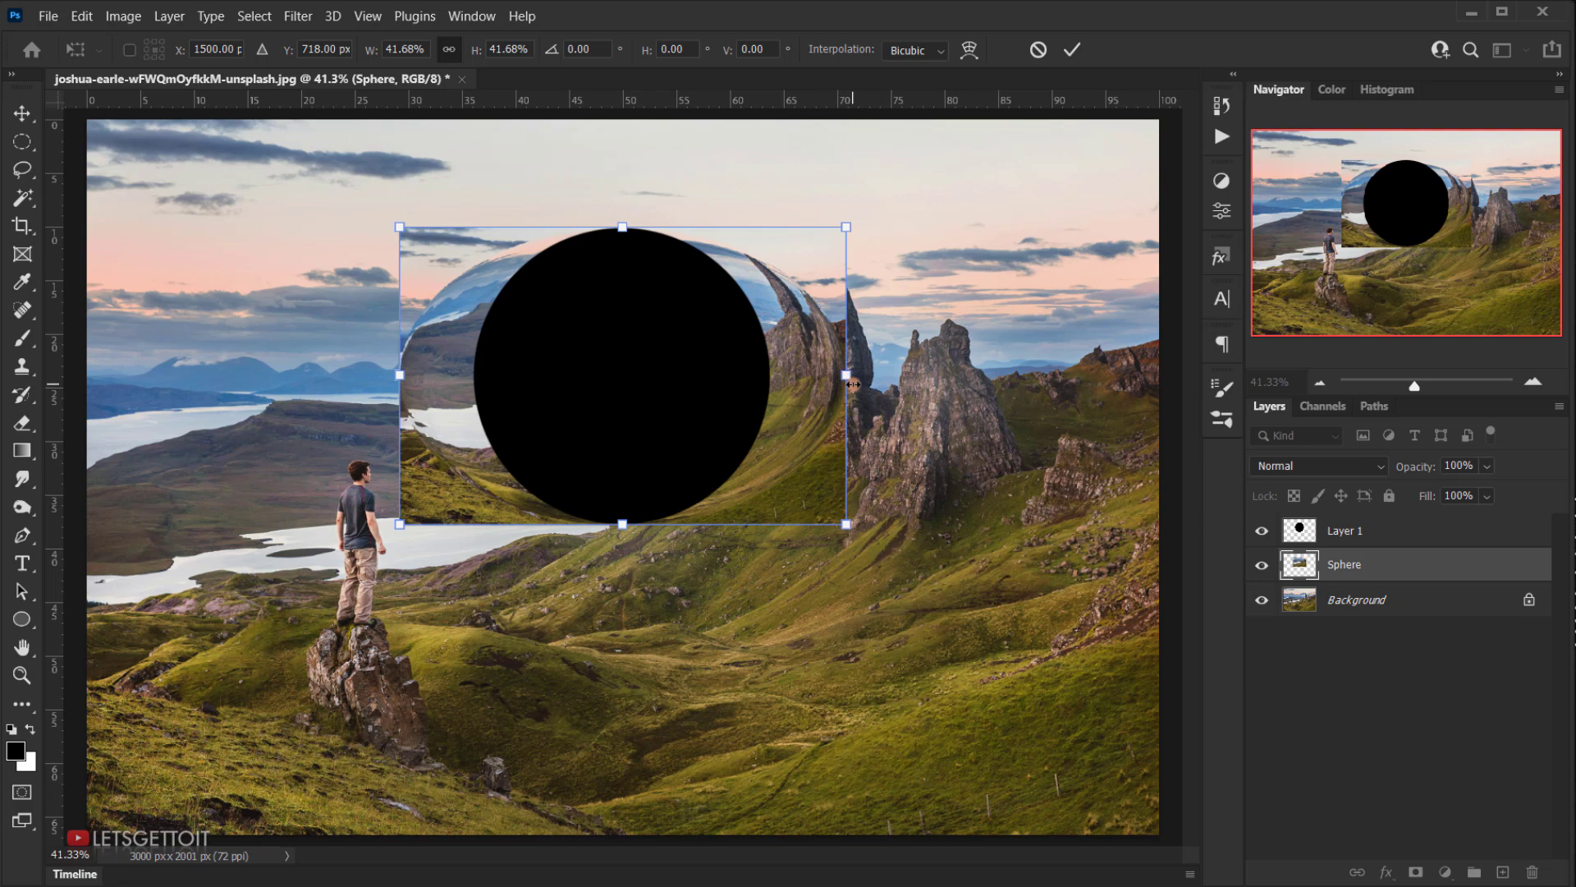
pyautogui.moveTo(849, 375); pyautogui.dragTo(769, 375)
pyautogui.moveTo(401, 377); pyautogui.dragTo(473, 375)
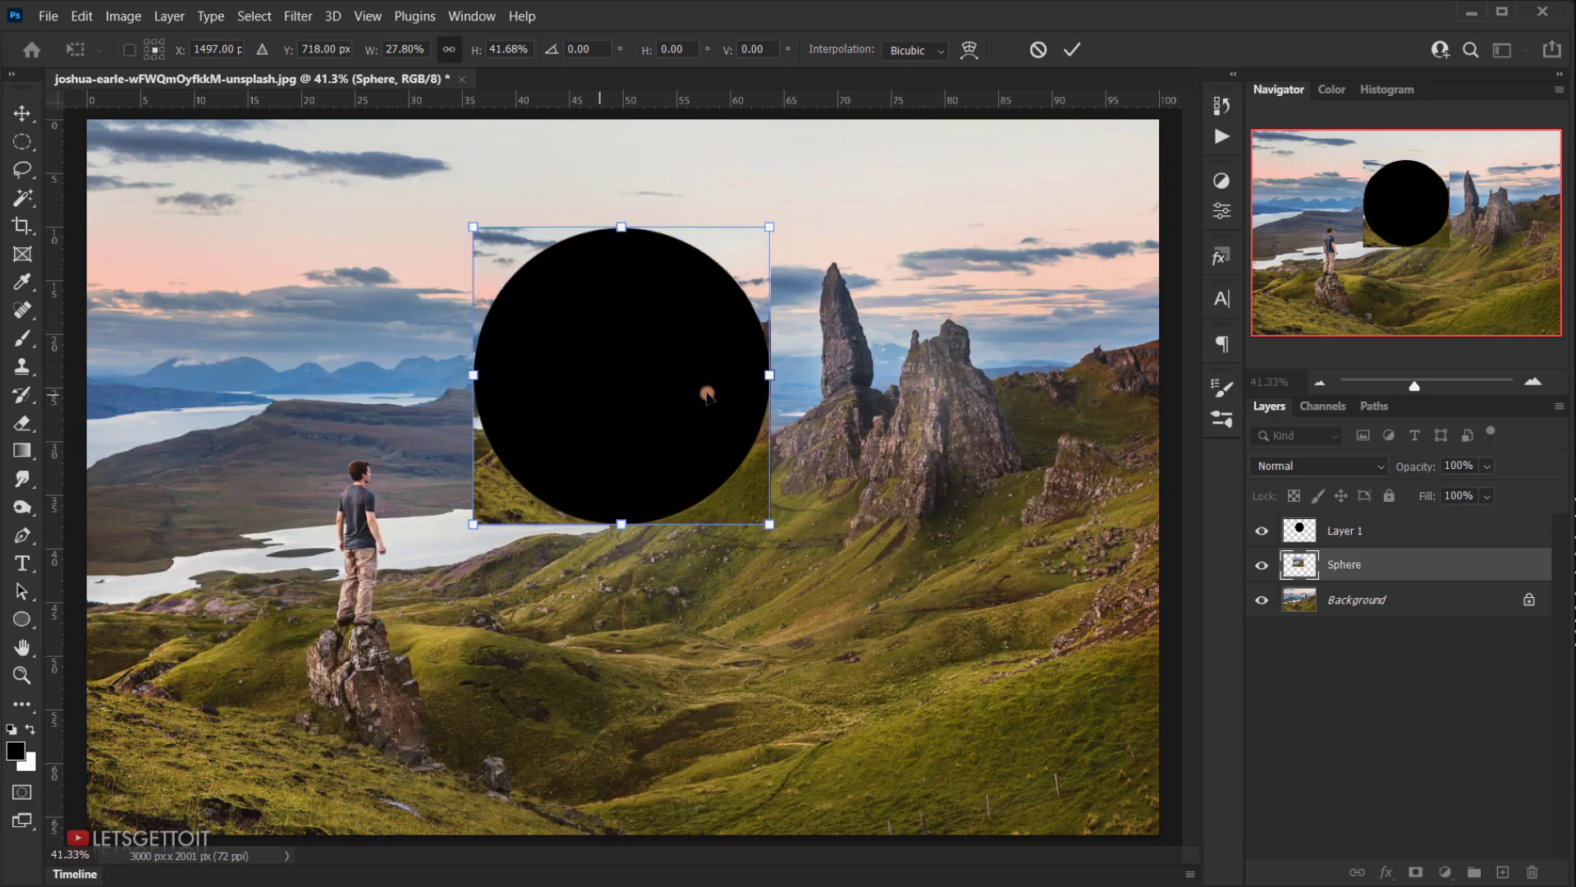
pyautogui.press('Return')
pyautogui.press('m')
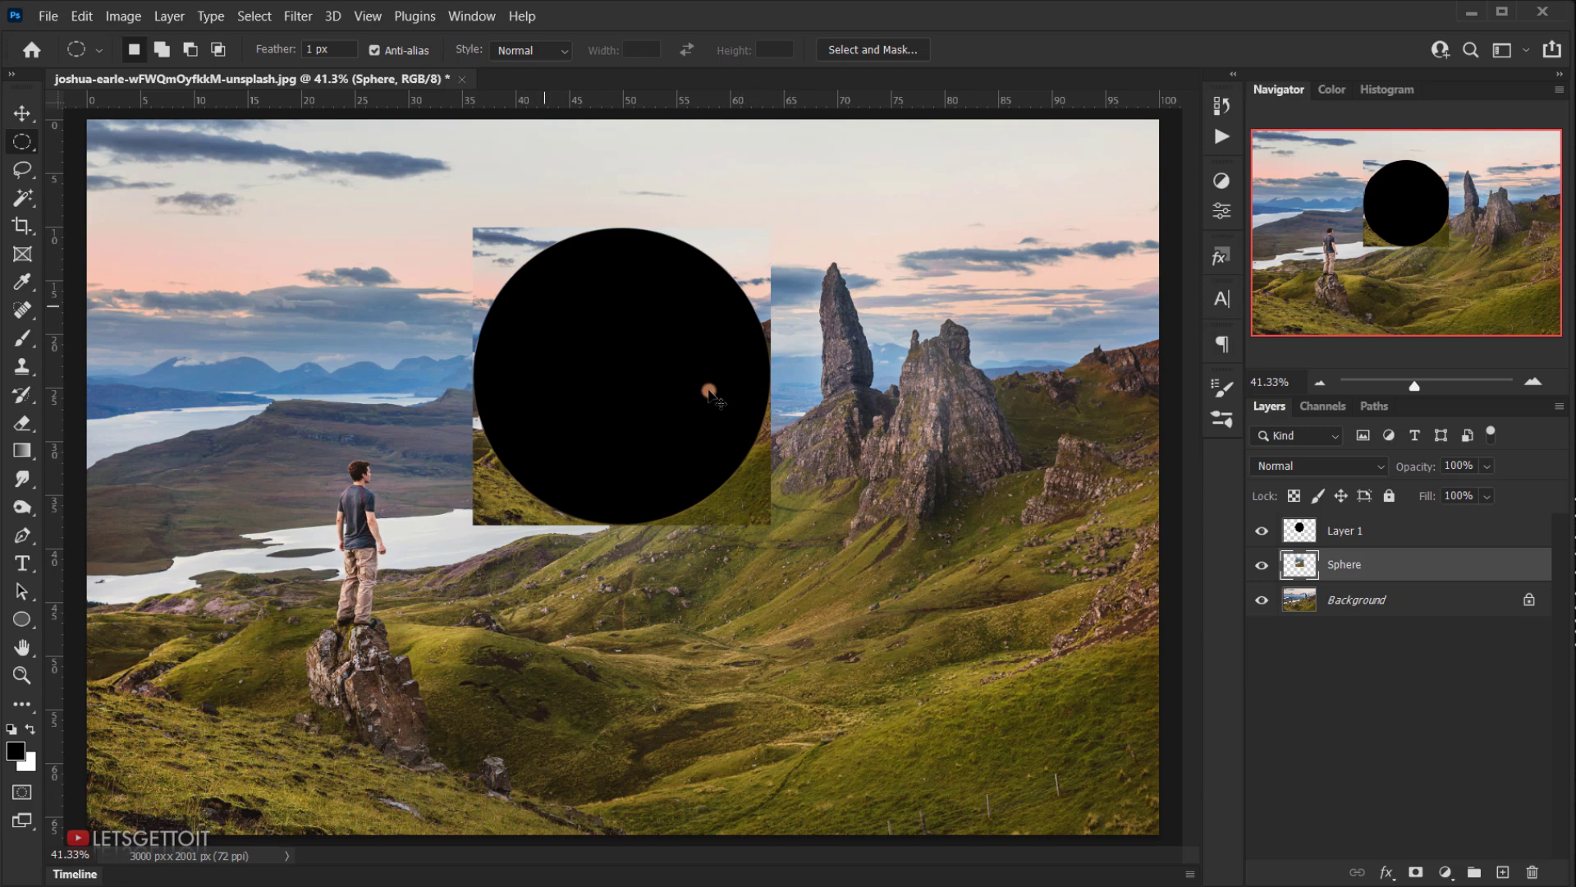
# Load the black circle as a selection, delete Layer 1, and mask the Sphere layer to that circle.
pyautogui.click(1350, 558)
pyautogui.moveTo(1336, 539); pyautogui.dragTo(1296, 535)
pyautogui.keyDown('ctrl'); pyautogui.click(1305, 535); pyautogui.keyUp('ctrl')
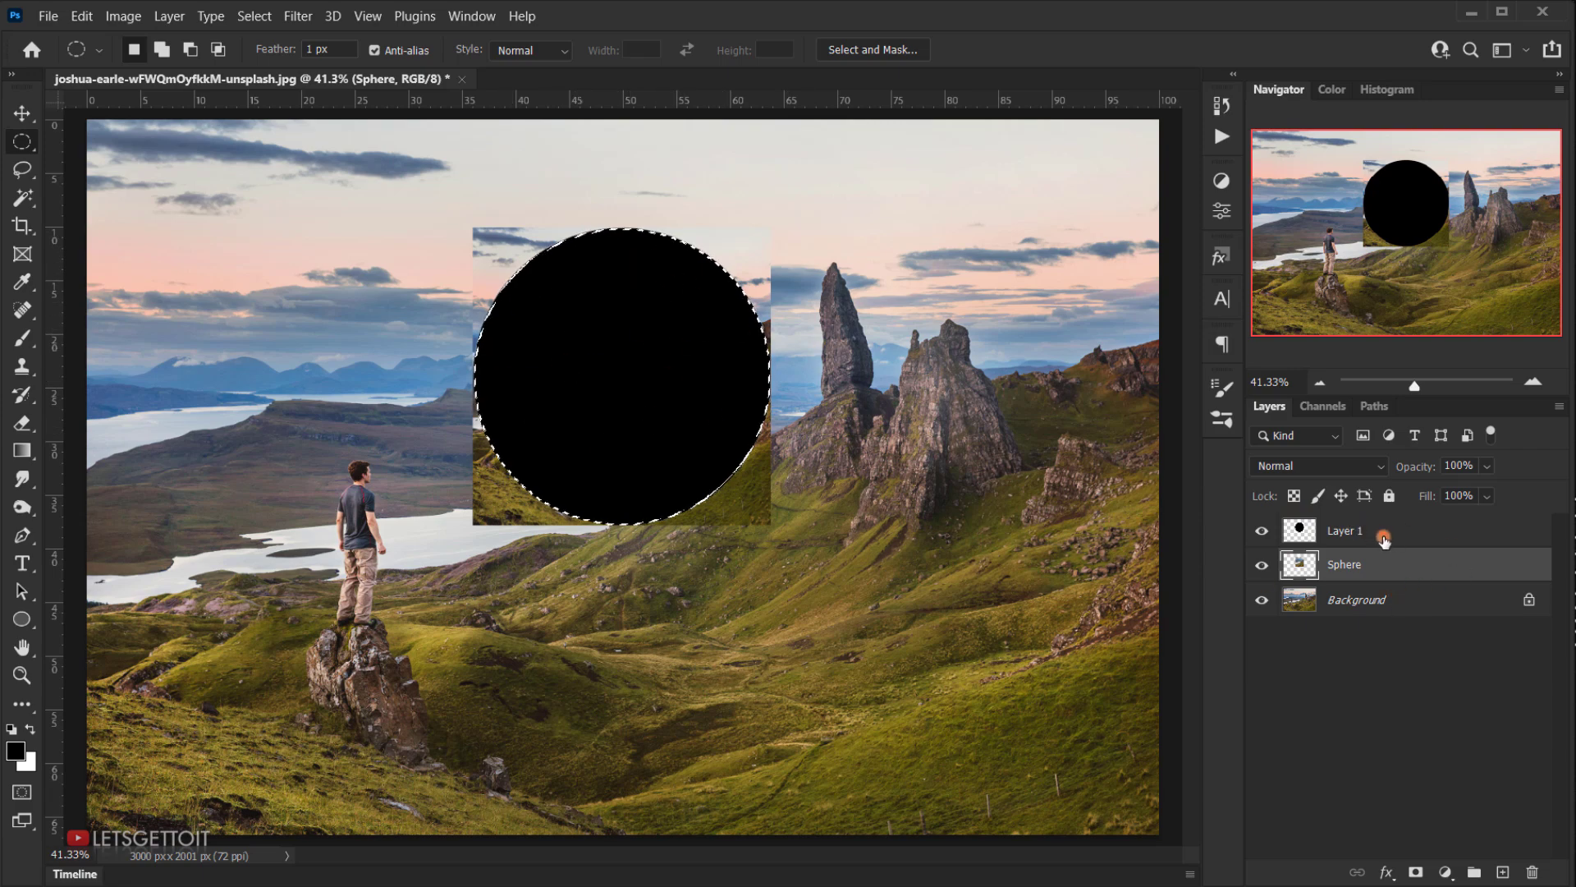
pyautogui.moveTo(1381, 530); pyautogui.dragTo(1532, 872)
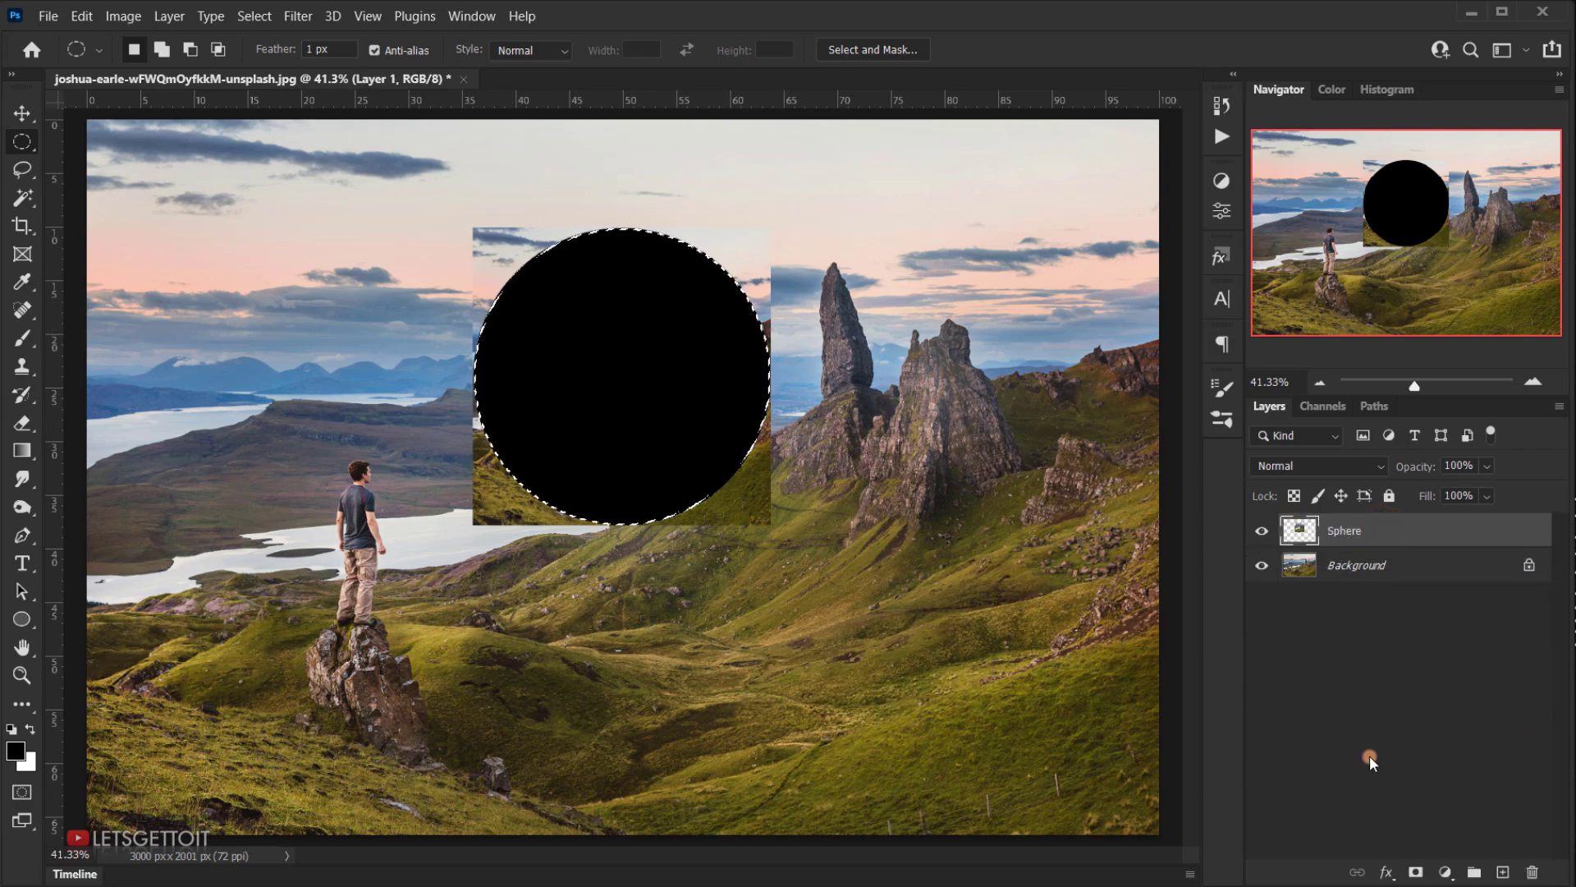
pyautogui.click(1415, 872)
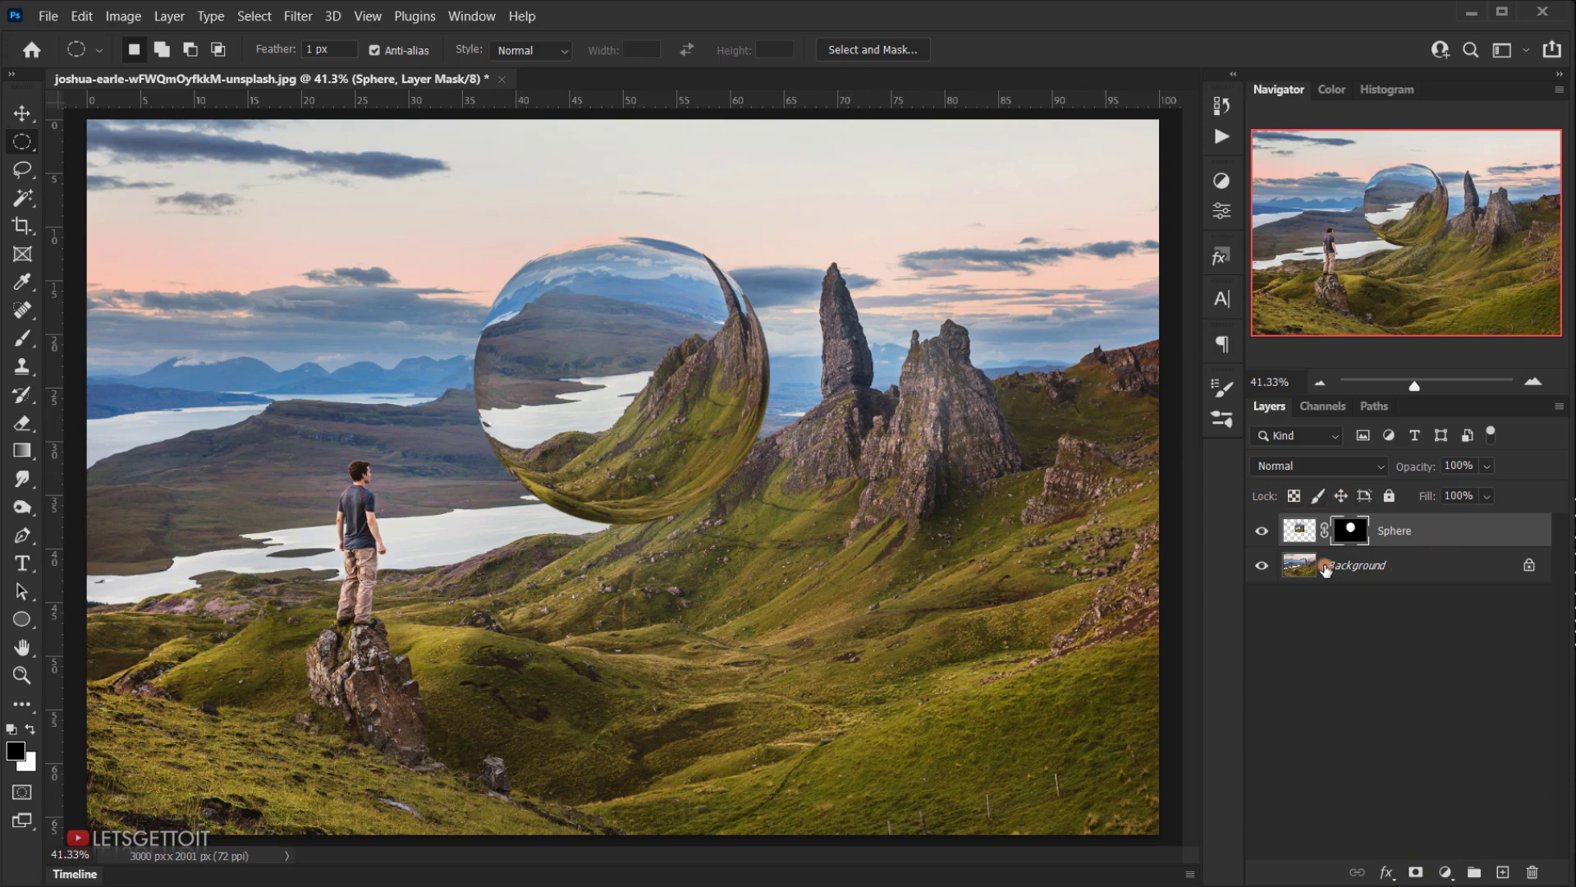
# Add a Brightness/Contrast adjustment layer above the Background with brightness -35 and increased contrast.
pyautogui.click(1359, 567)
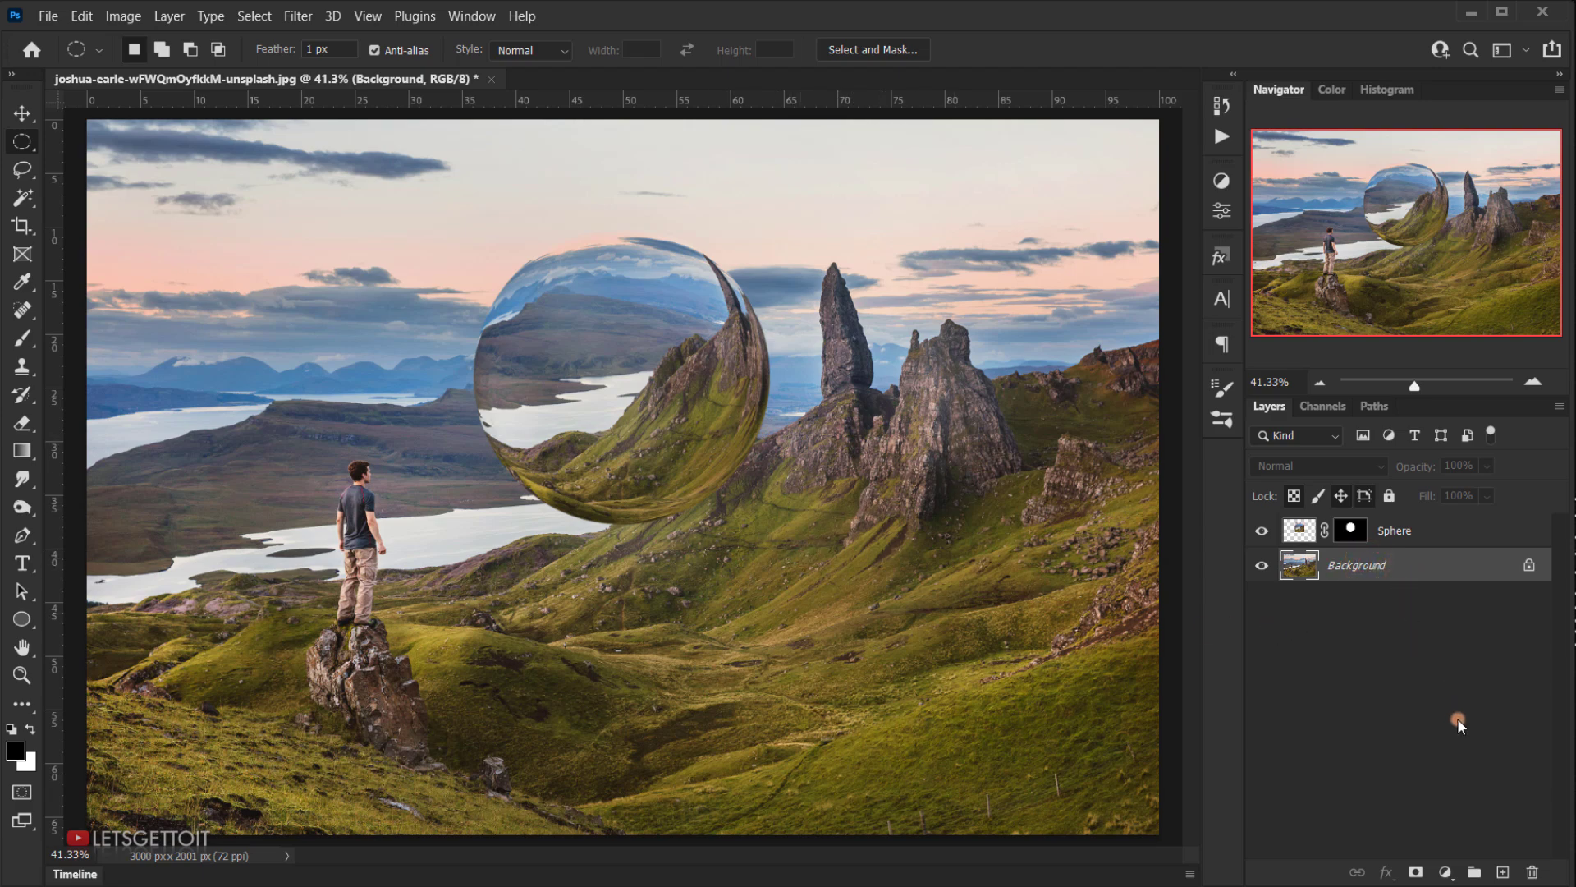
pyautogui.click(1446, 871)
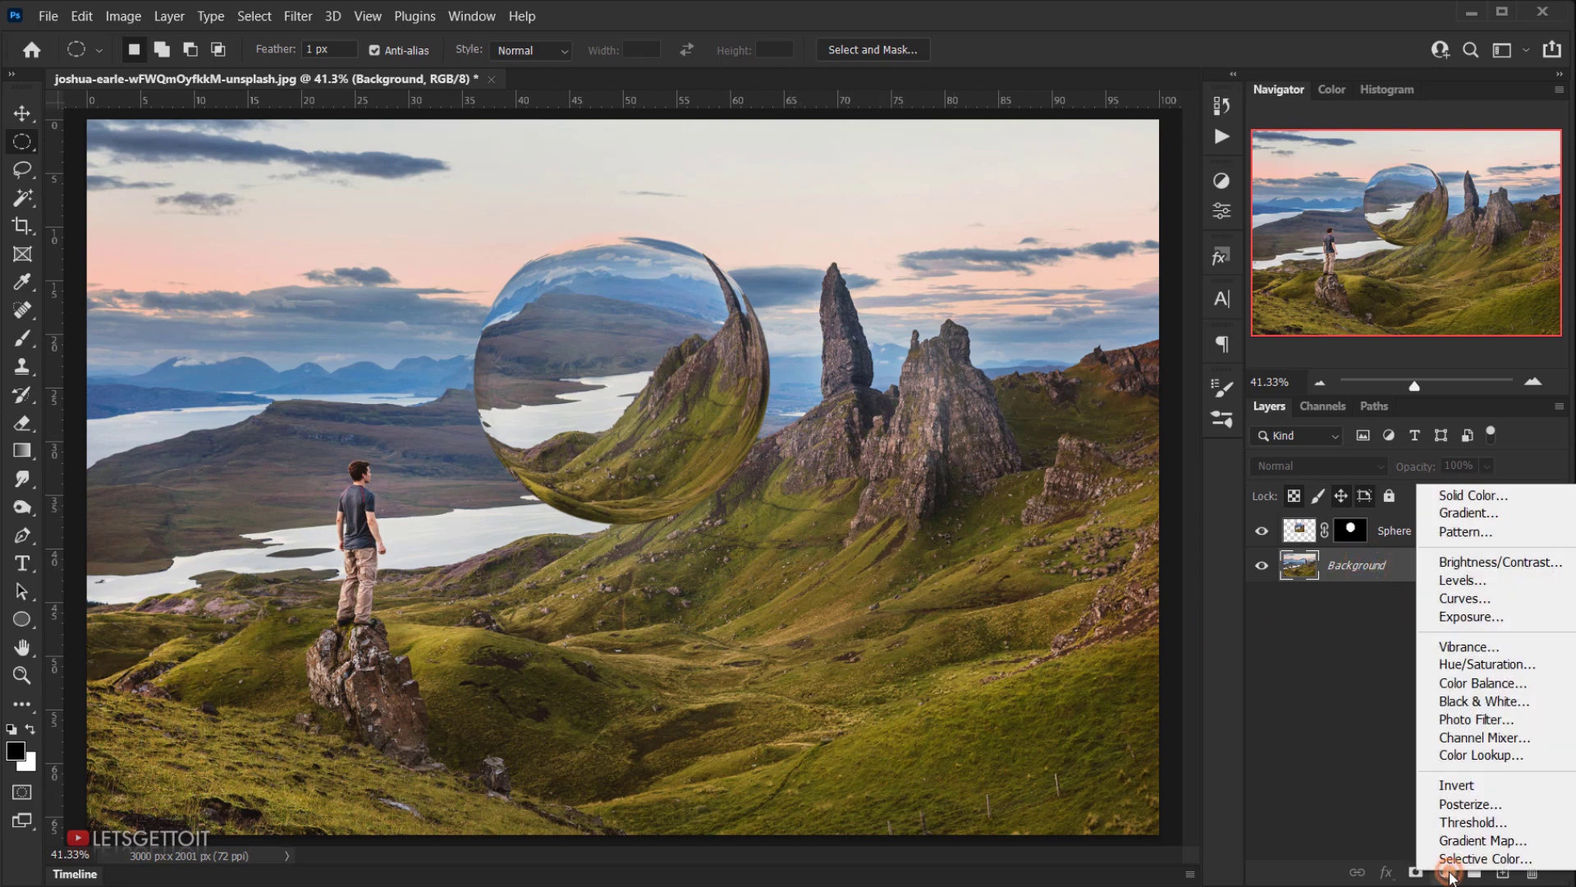
pyautogui.click(1514, 561)
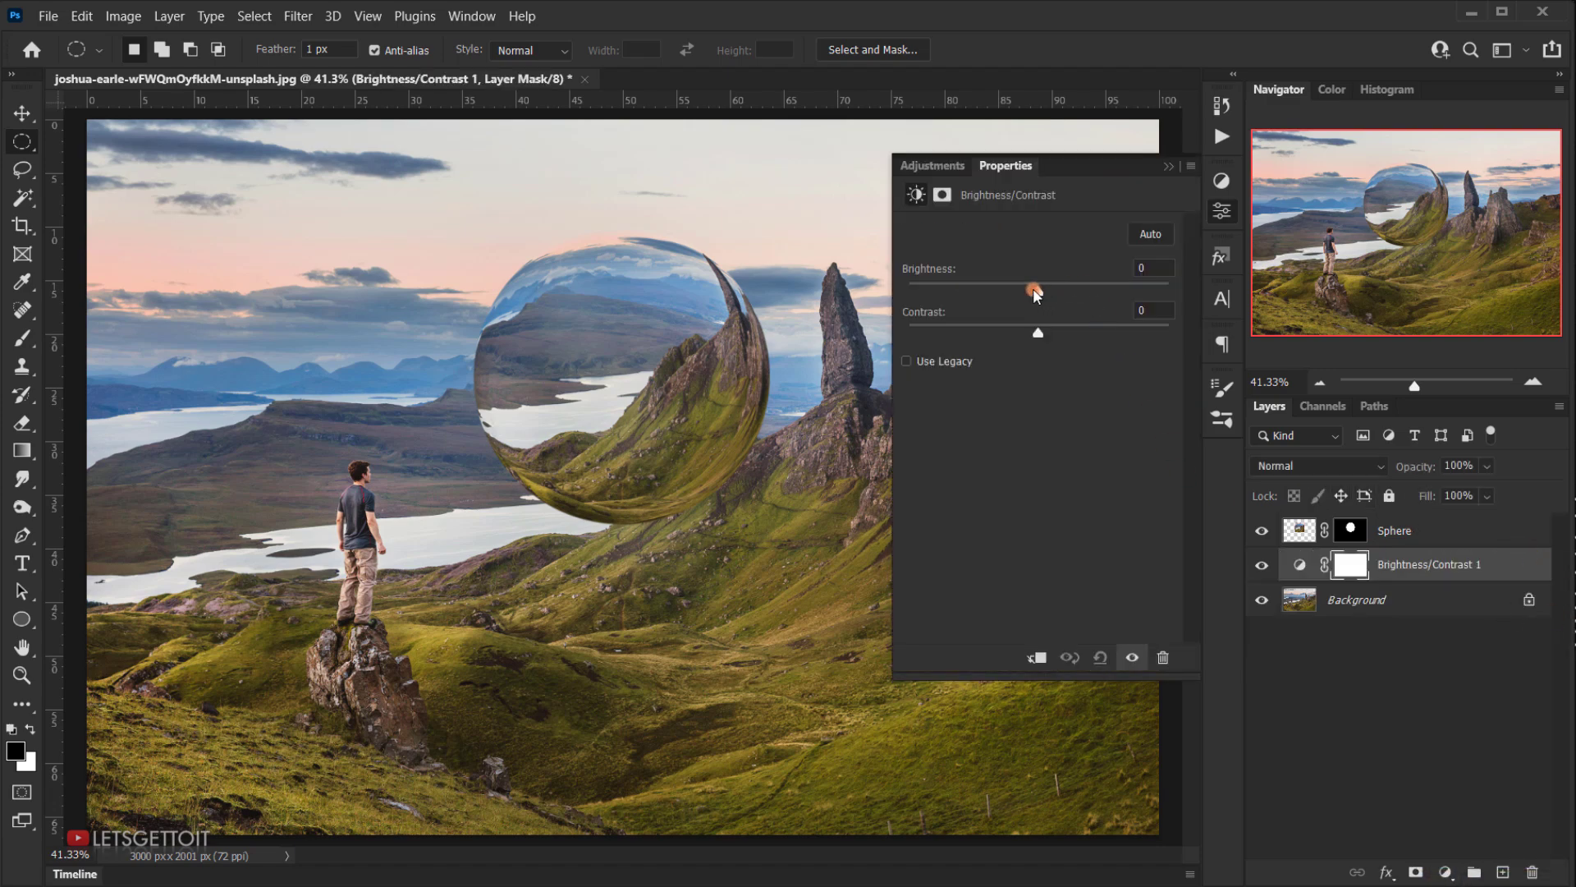
pyautogui.moveTo(1034, 294); pyautogui.dragTo(1018, 296)
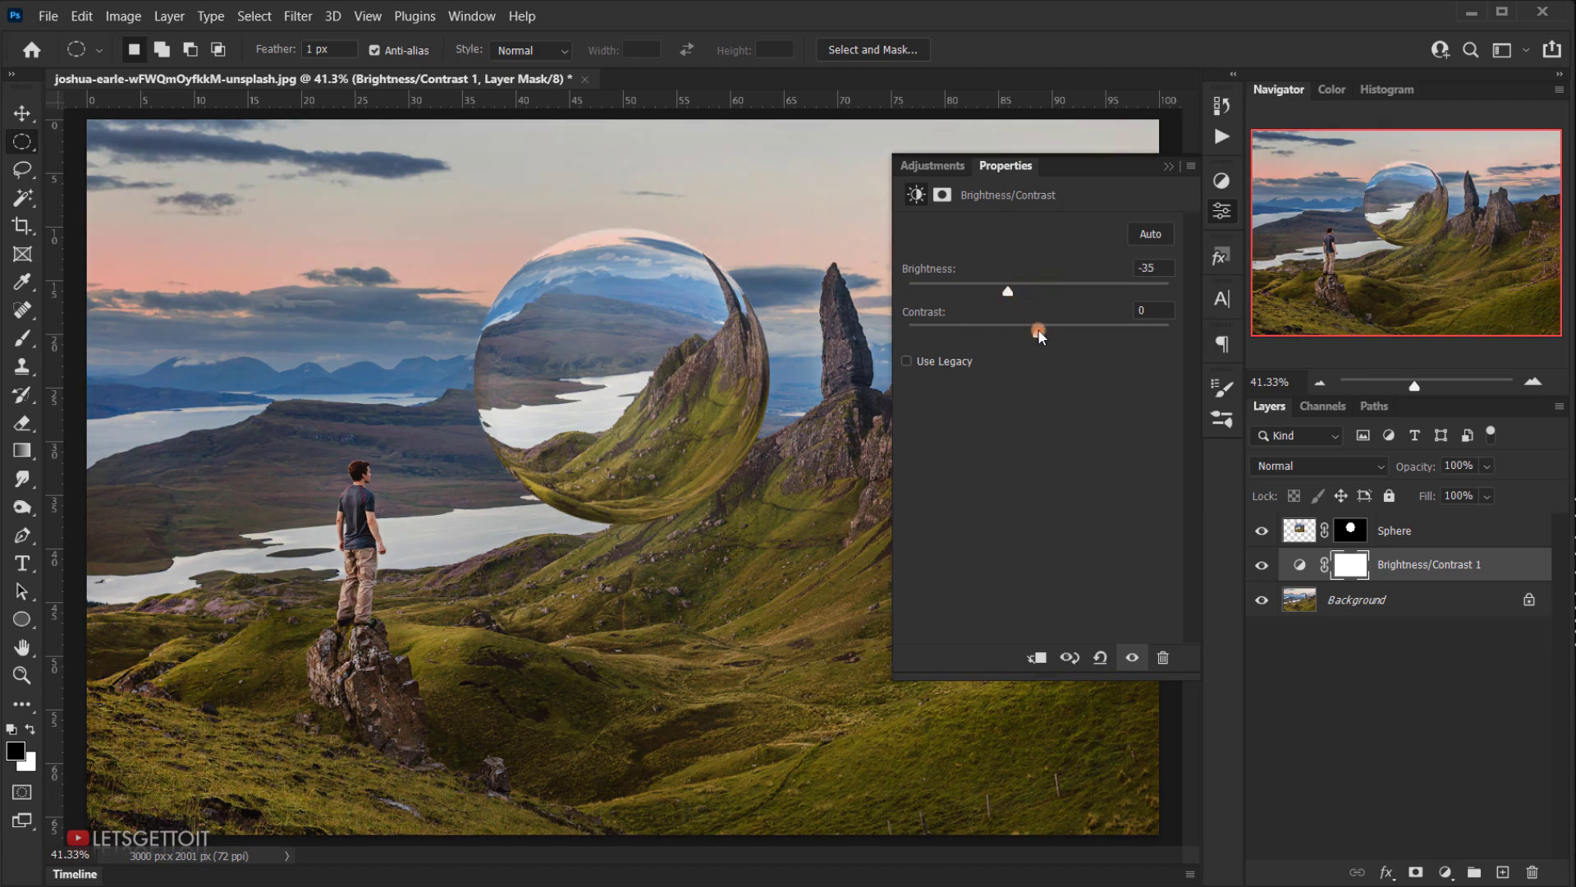
pyautogui.moveTo(1066, 330); pyautogui.dragTo(1075, 331)
pyautogui.click(1170, 171)
# Compare the background with and without the Brightness/Contrast adjustment by toggling its visibility.
pyautogui.click(1265, 568)
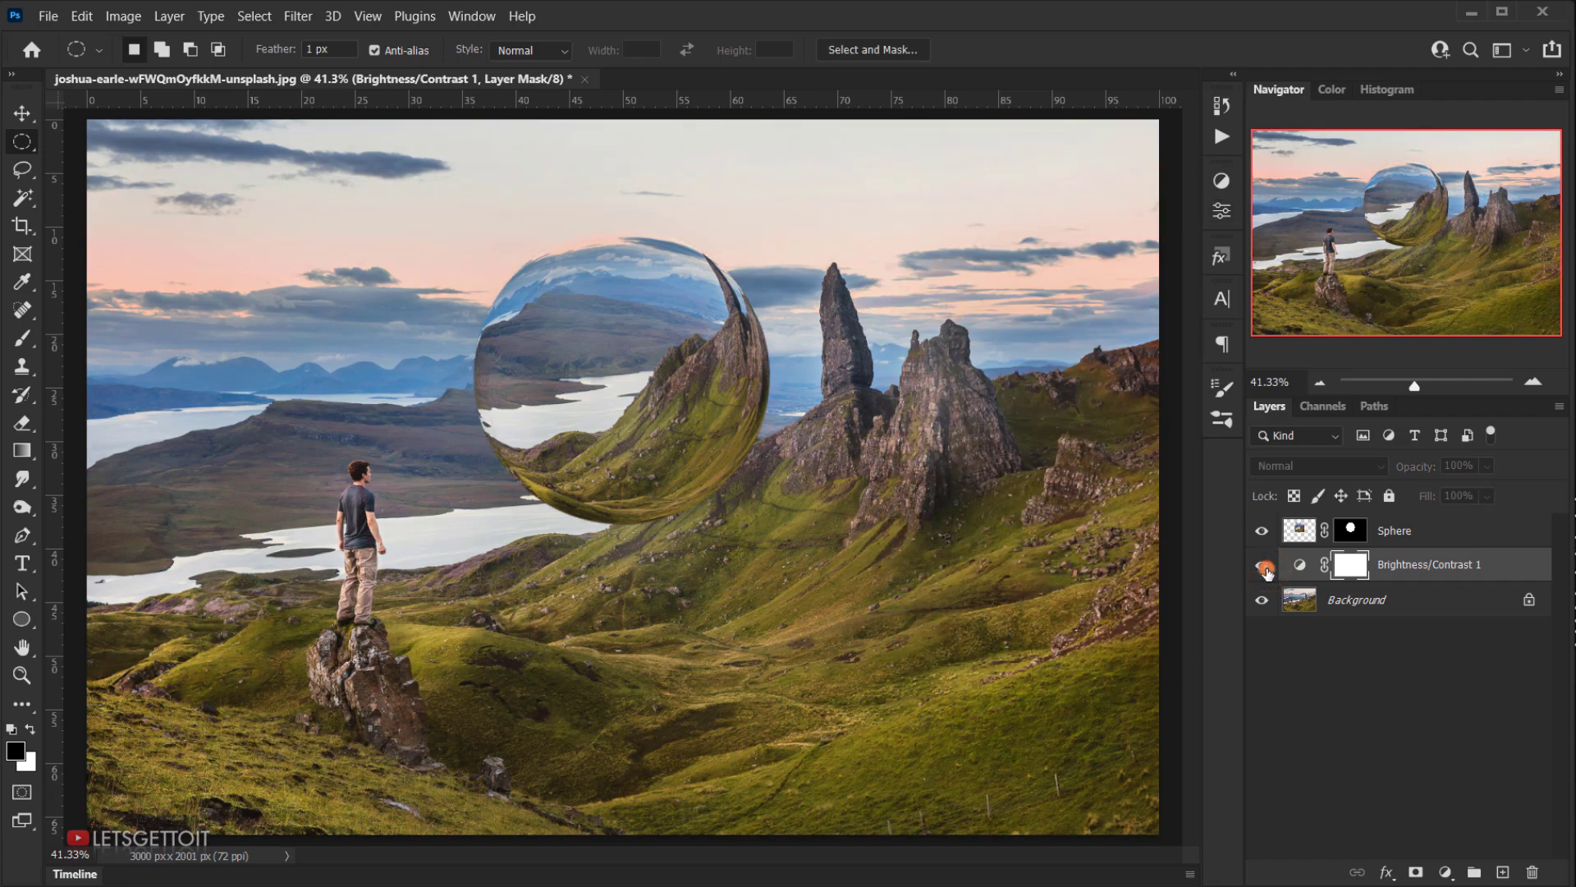
pyautogui.click(1264, 568)
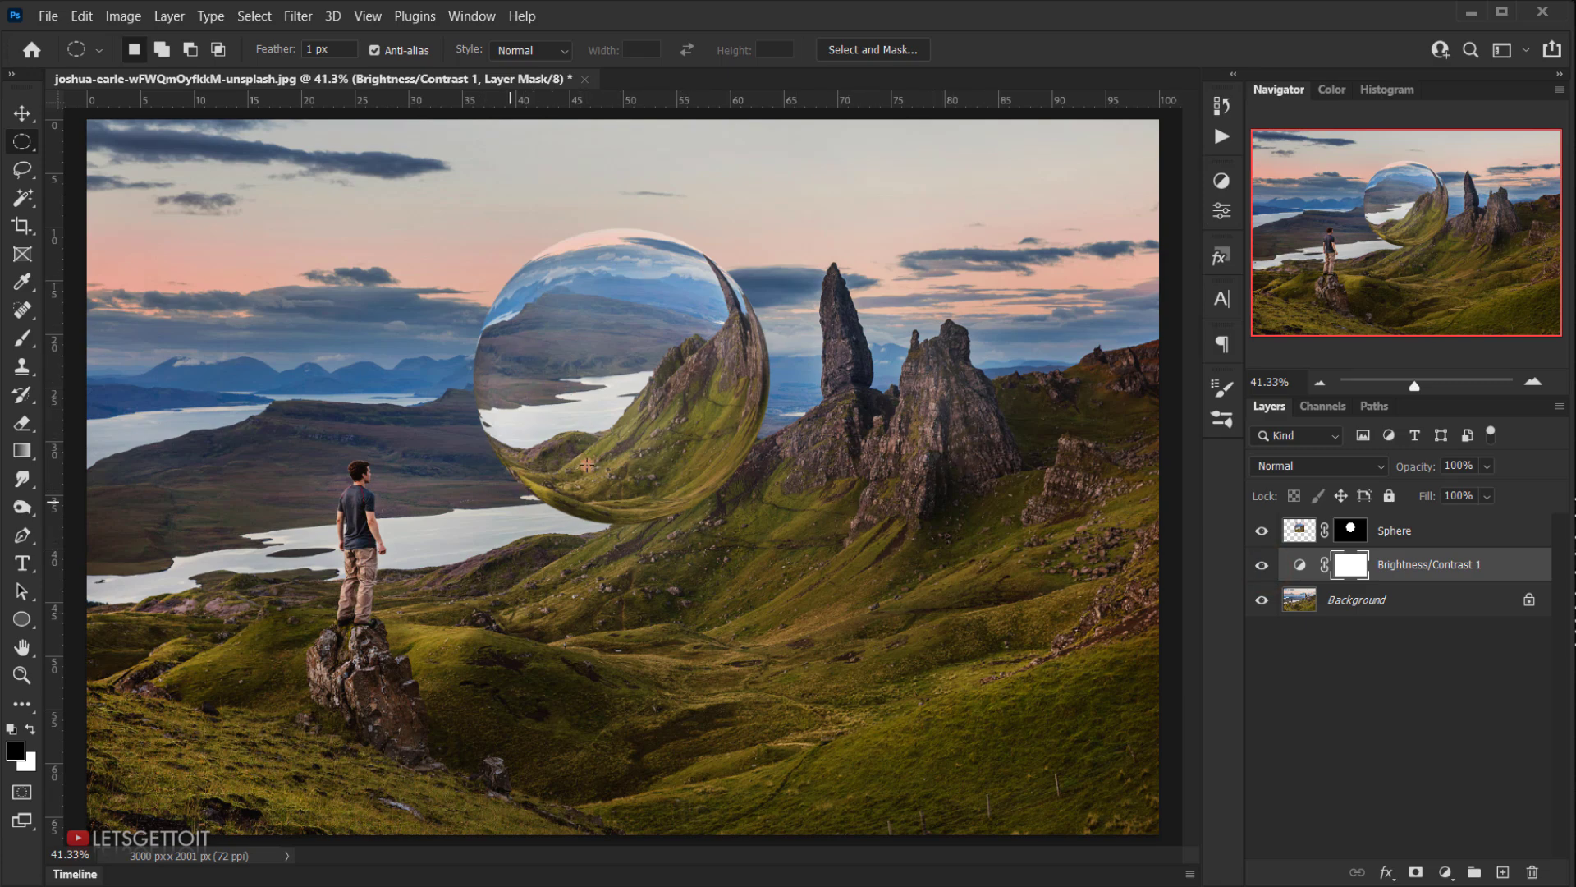
pyautogui.click(1264, 568)
pyautogui.click(1265, 568)
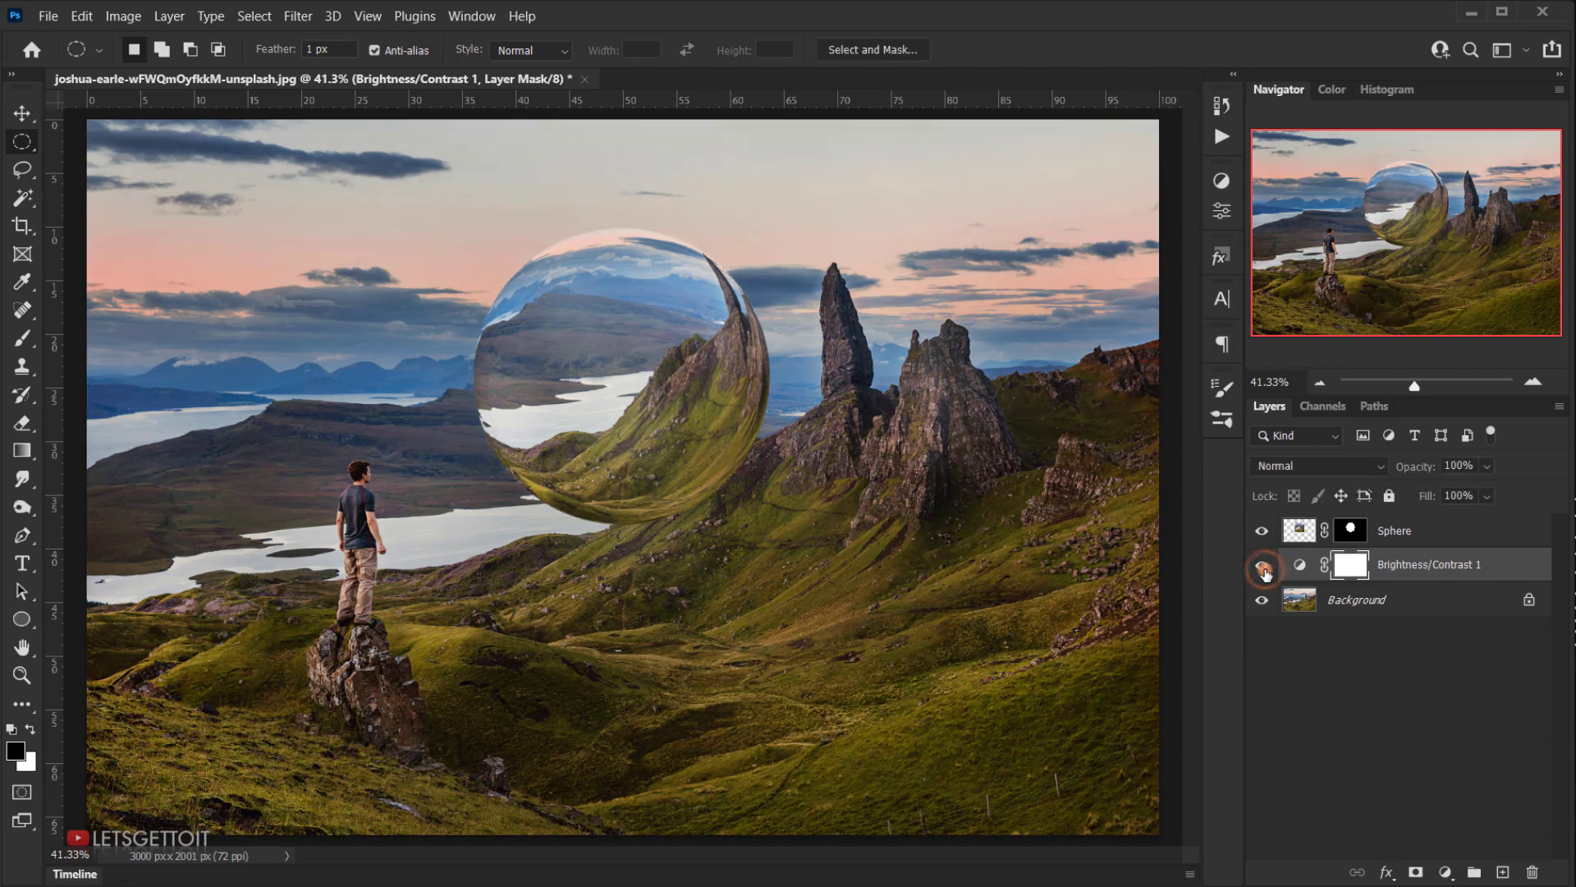
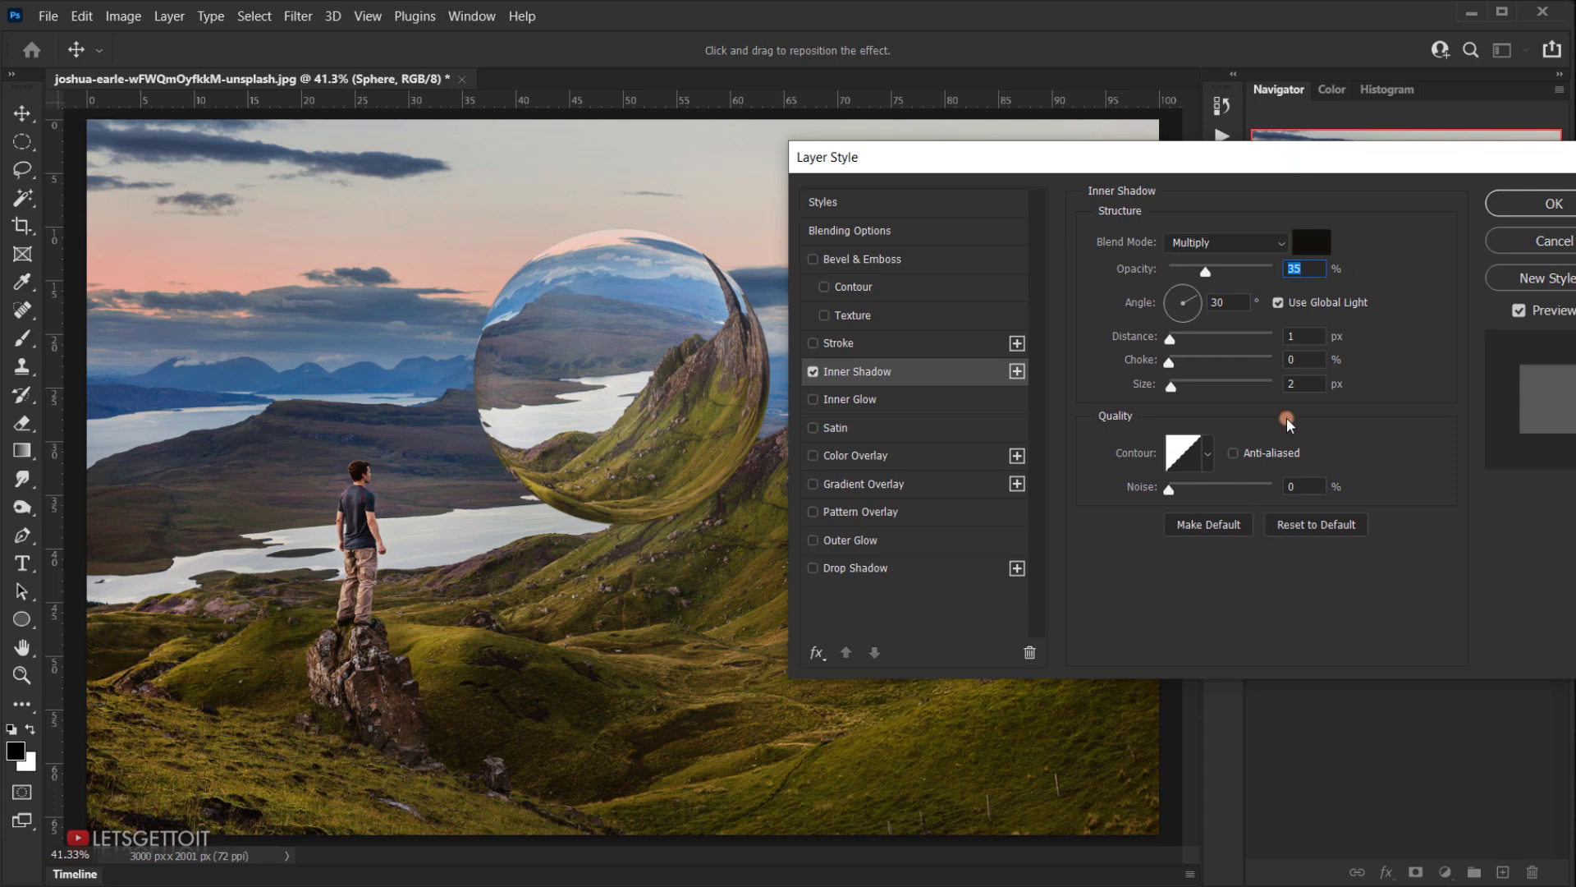
# Turn off global light for the Sphere layer's inner shadow and set its blend mode to Normal.
pyautogui.click(1278, 303)
pyautogui.click(901, 382)
pyautogui.click(1278, 304)
pyautogui.click(1279, 300)
pyautogui.click(1215, 245)
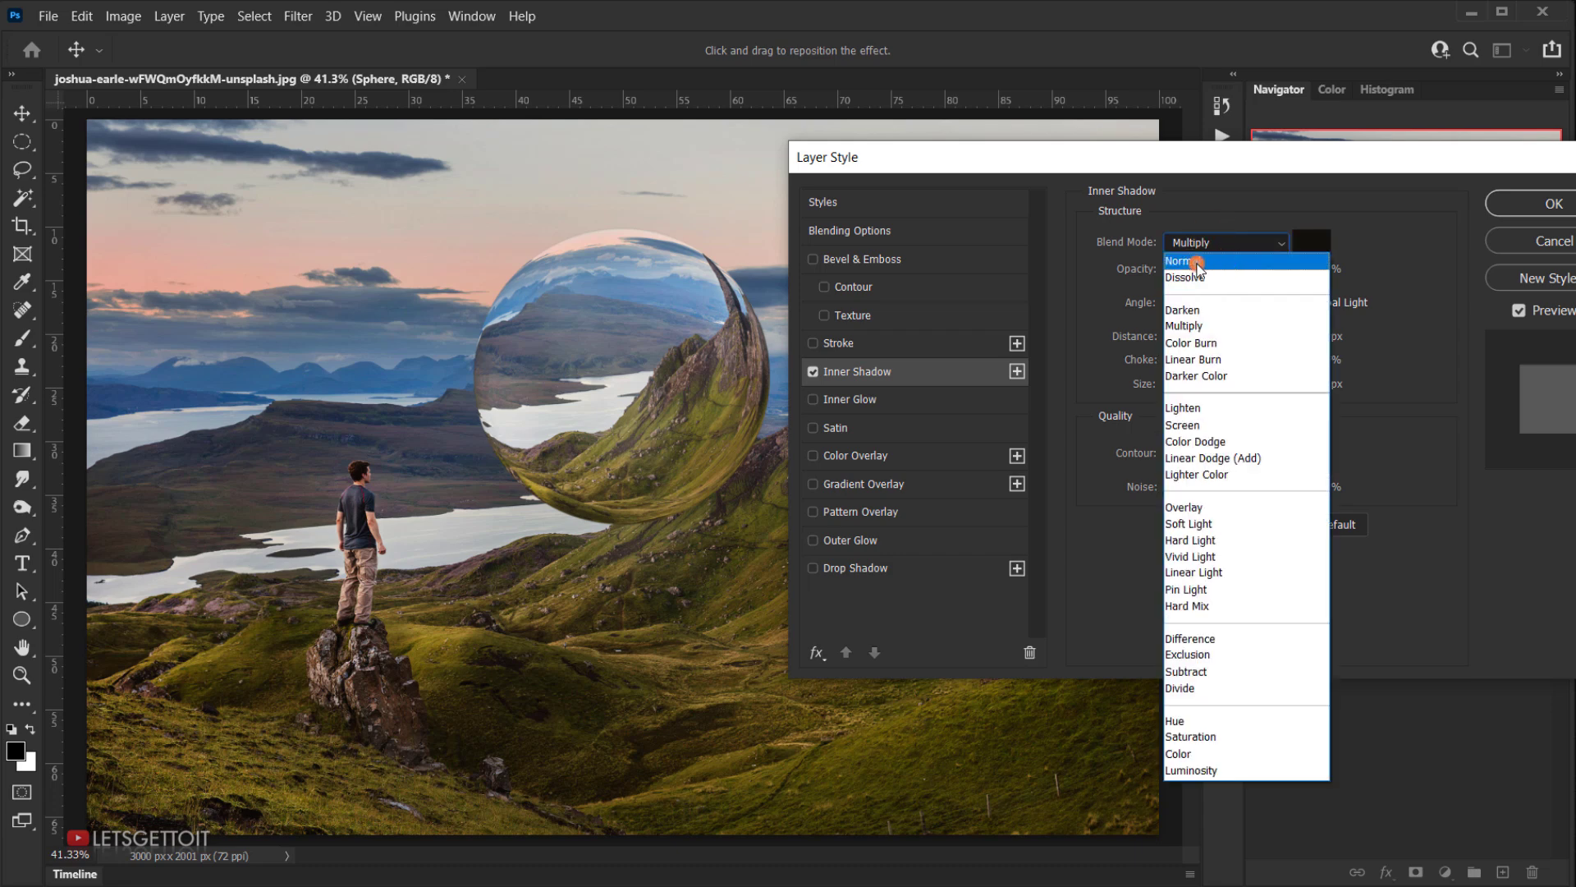
pyautogui.click(1197, 262)
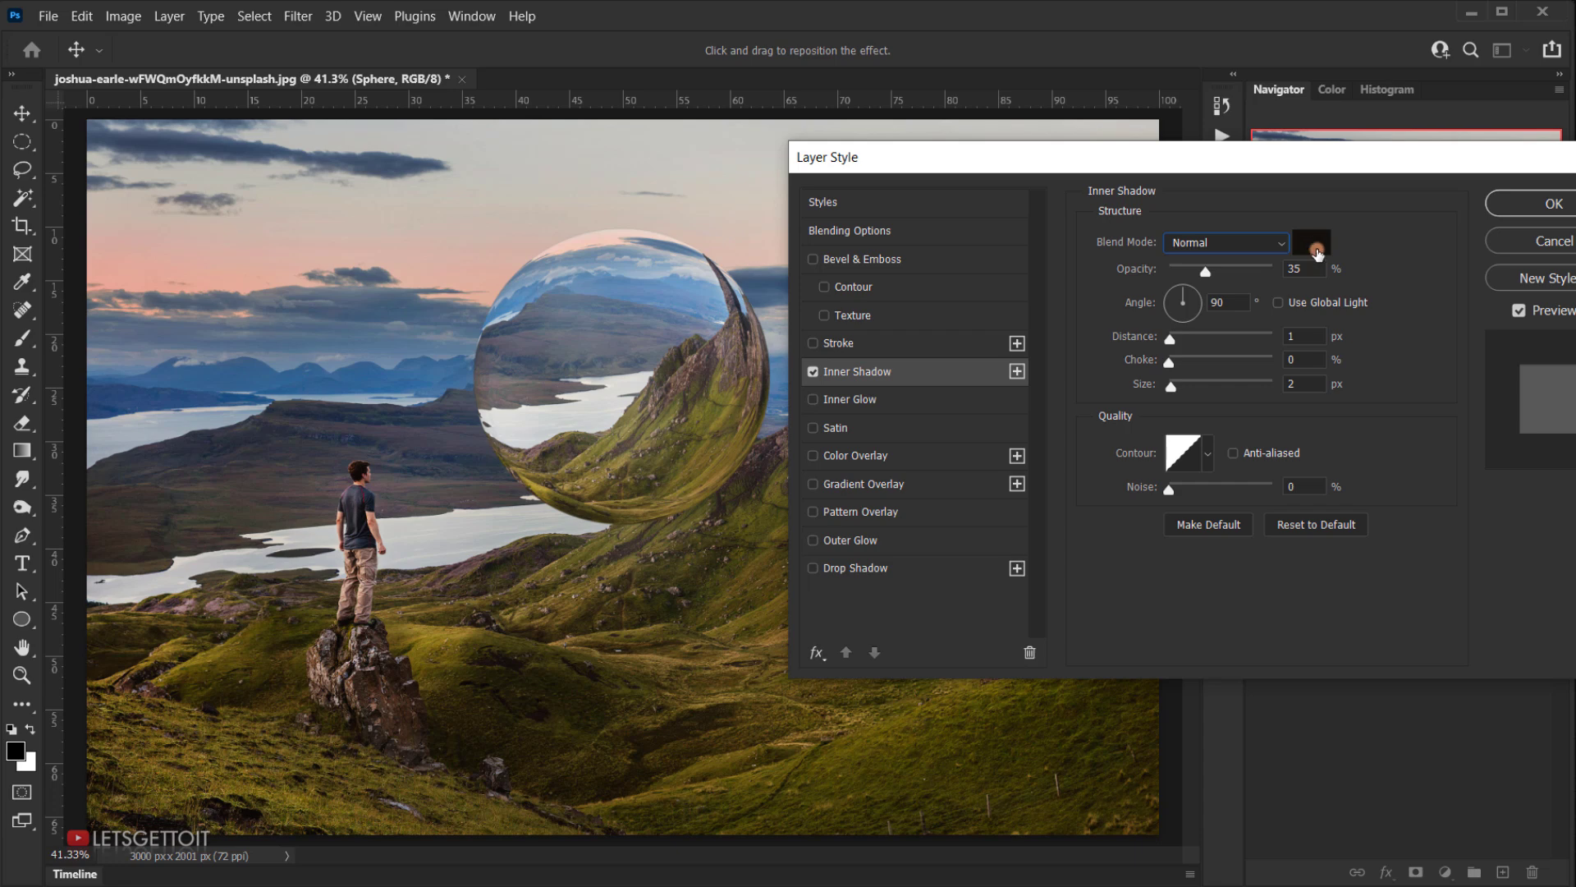
# Shade the sphere's lower edge with the inner shadow at 54% opacity, -67° angle, 83 px distance and 120 px size.
pyautogui.moveTo(697, 464); pyautogui.dragTo(605, 496)
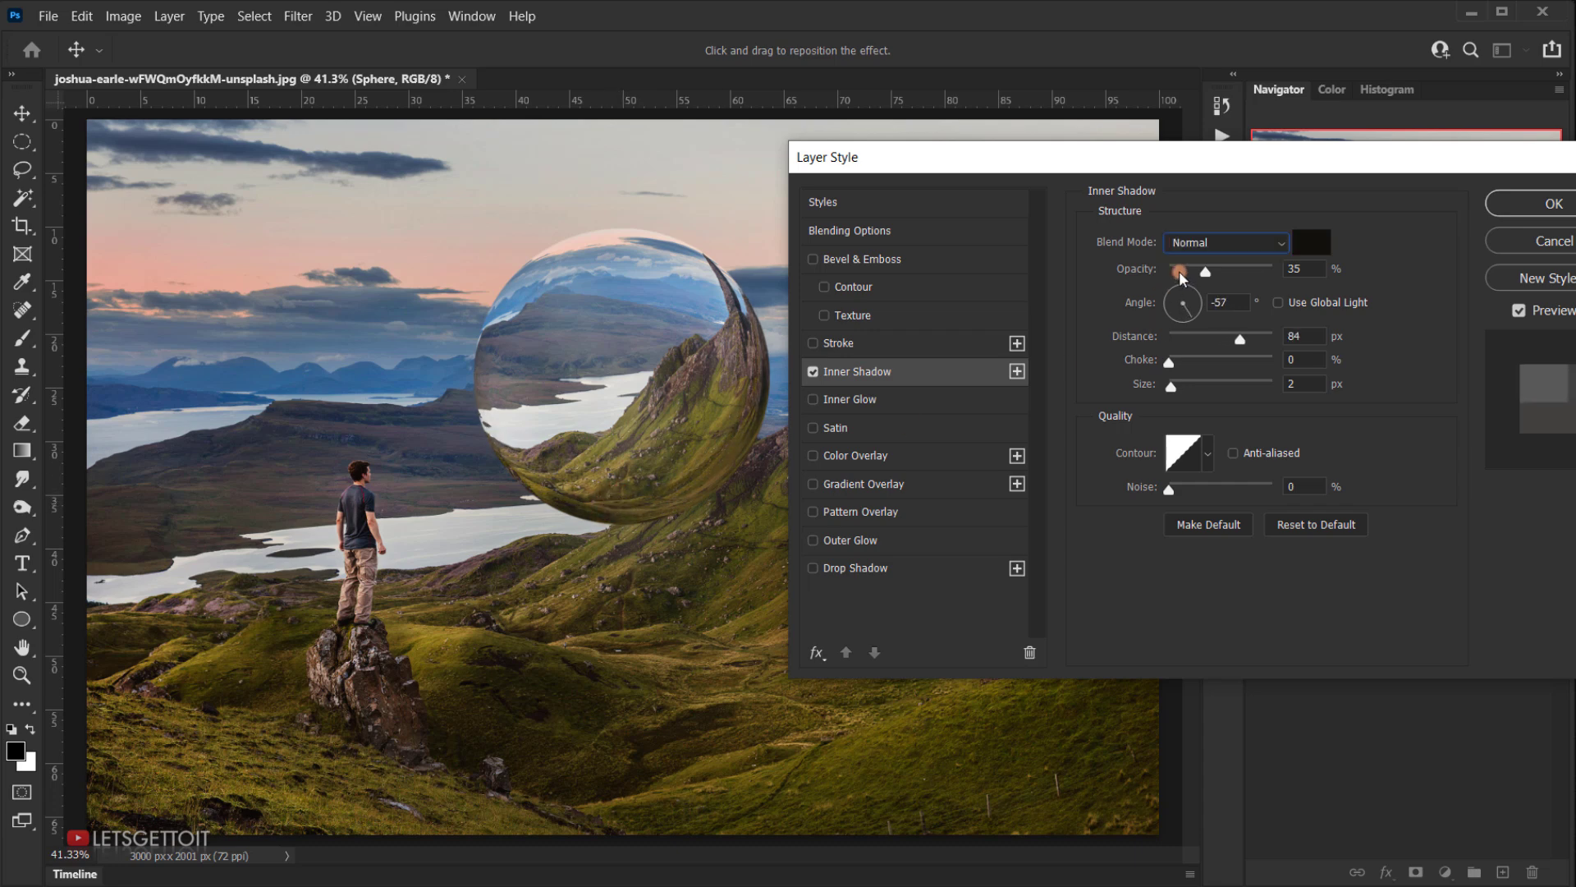
pyautogui.click(1207, 270)
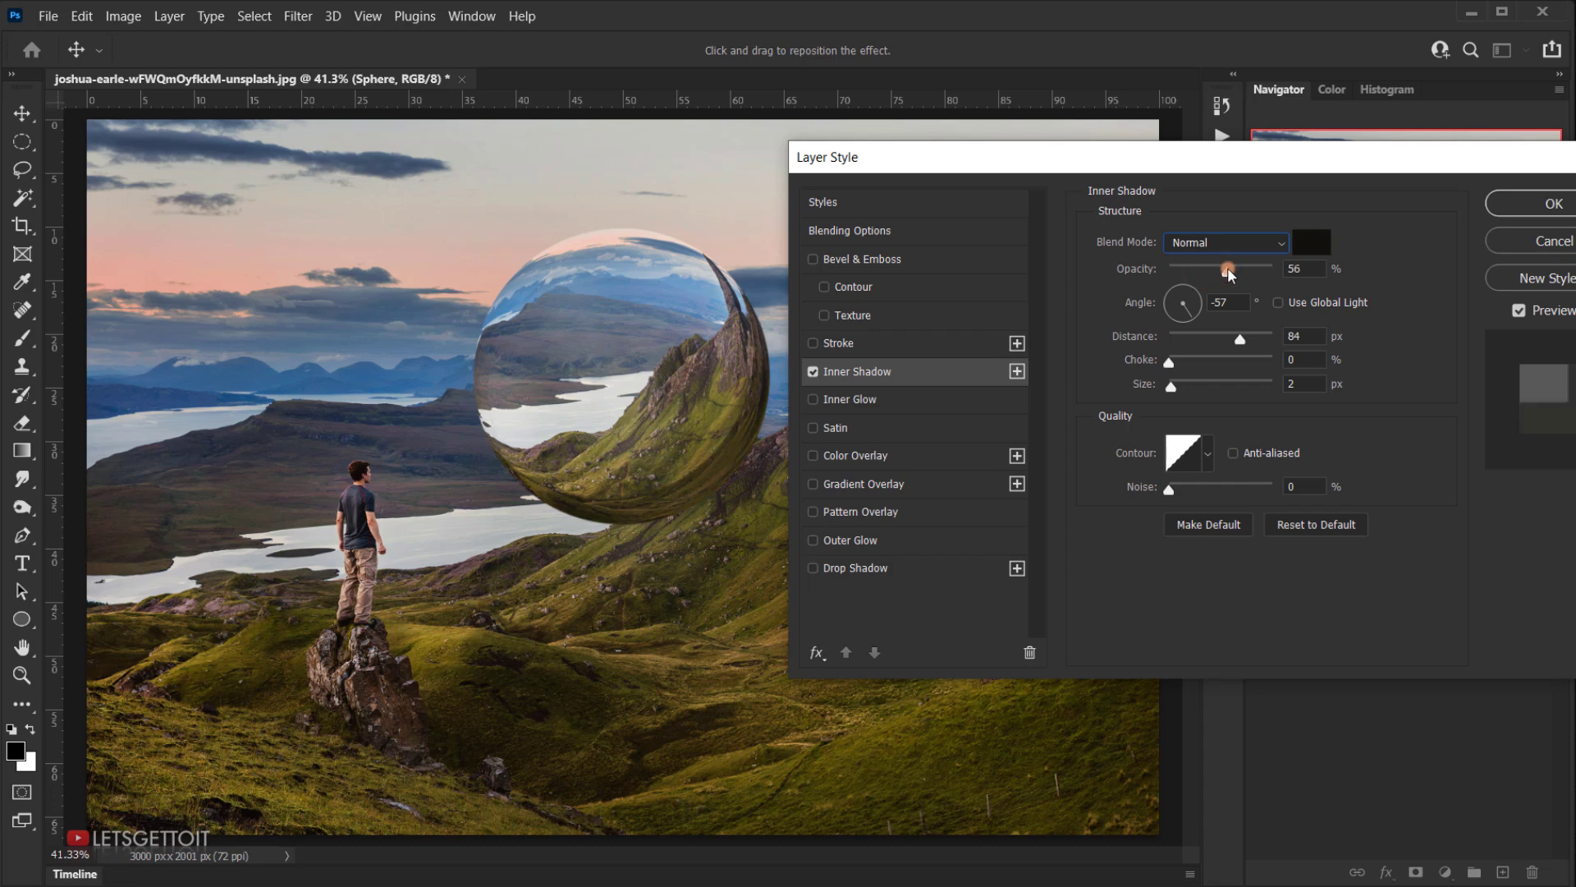
pyautogui.moveTo(1228, 267); pyautogui.dragTo(1225, 268)
pyautogui.moveTo(722, 456); pyautogui.dragTo(732, 461)
pyautogui.click(1171, 389)
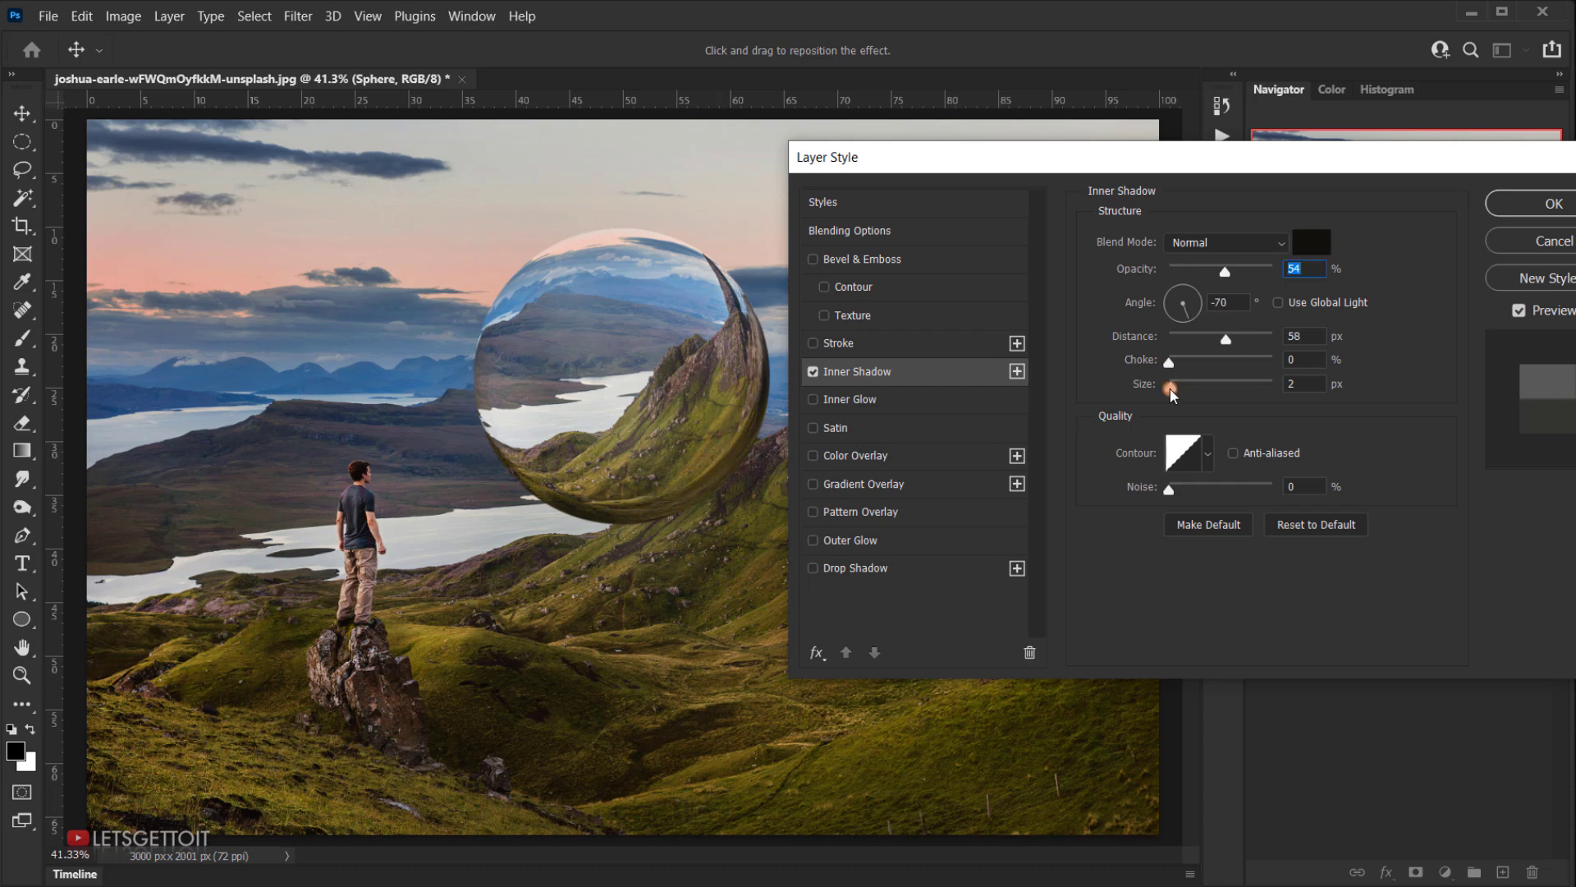
pyautogui.moveTo(1180, 387); pyautogui.dragTo(1223, 382)
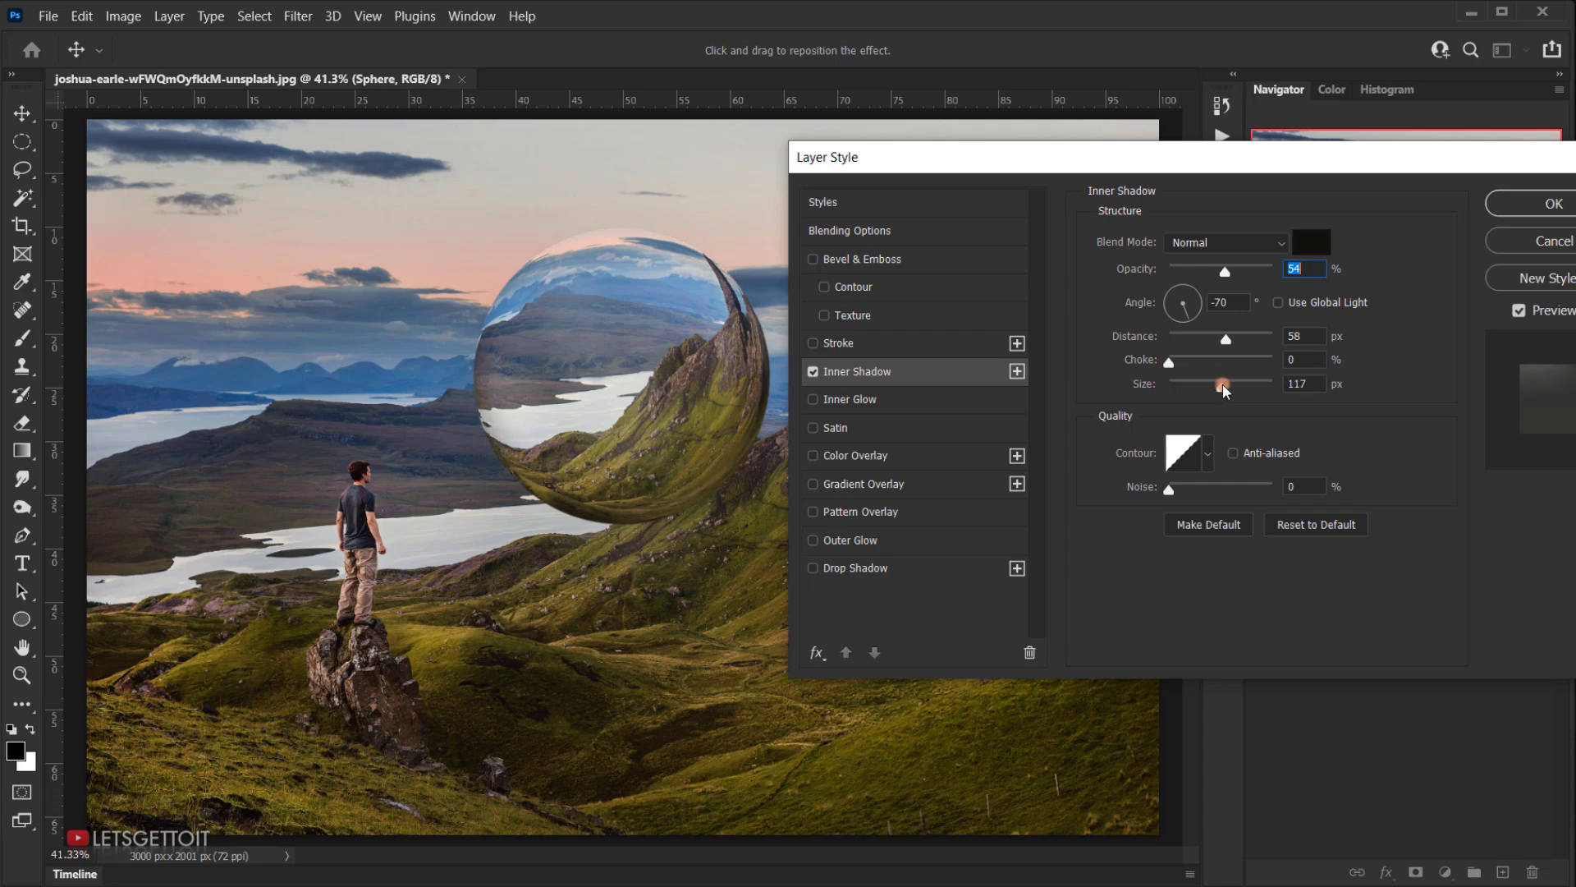
pyautogui.moveTo(725, 464); pyautogui.dragTo(714, 452)
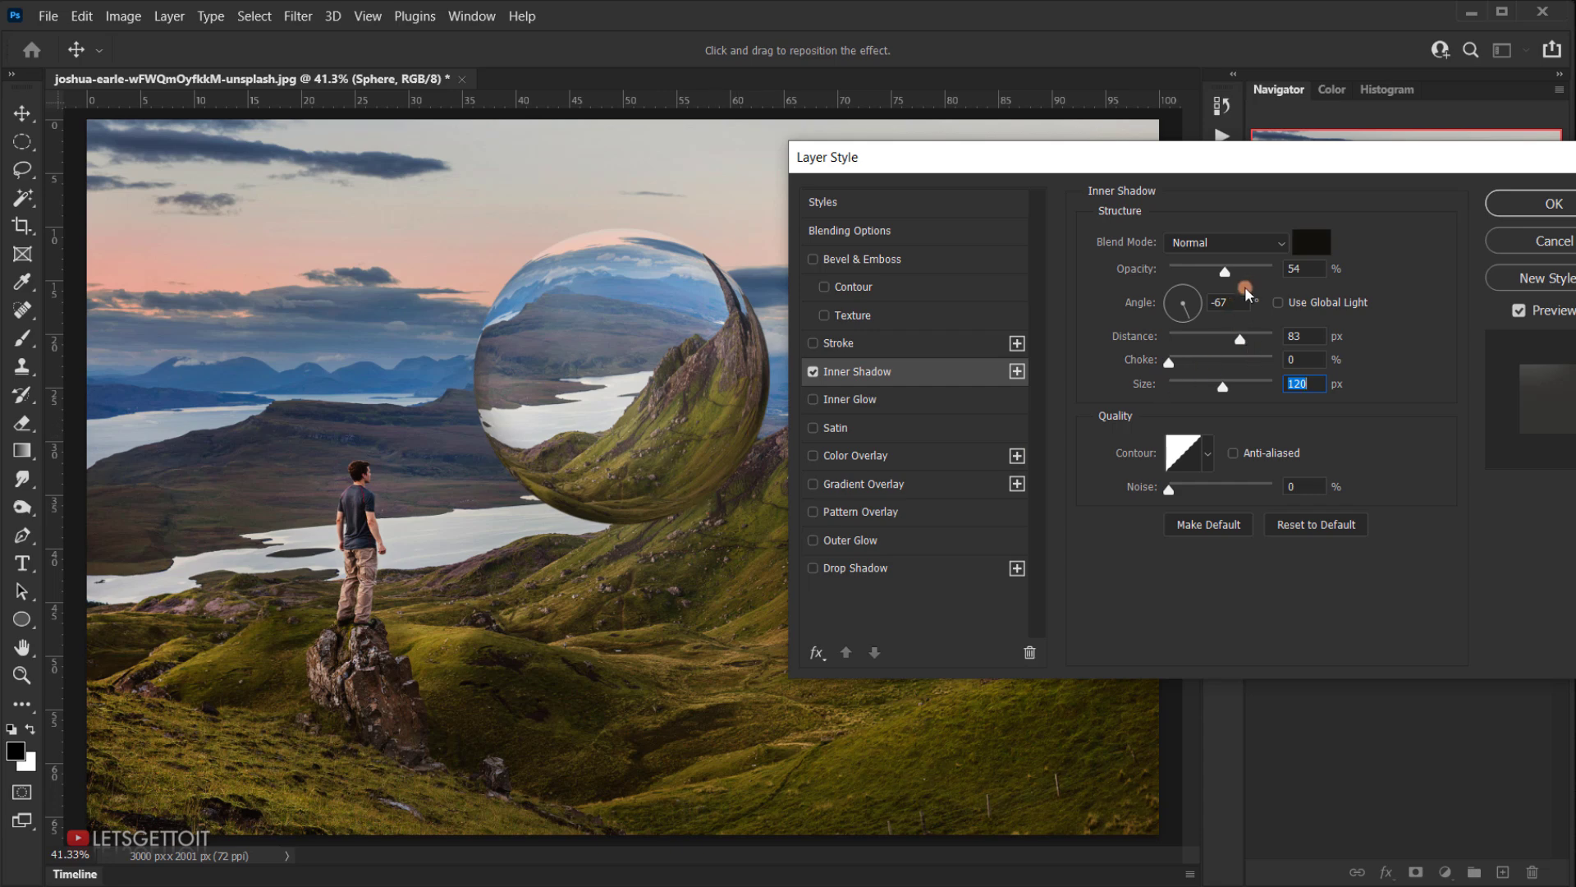
# Strengthen the Sphere layer's dark inner shadow to 65% opacity.
pyautogui.moveTo(1227, 272); pyautogui.dragTo(1236, 273)
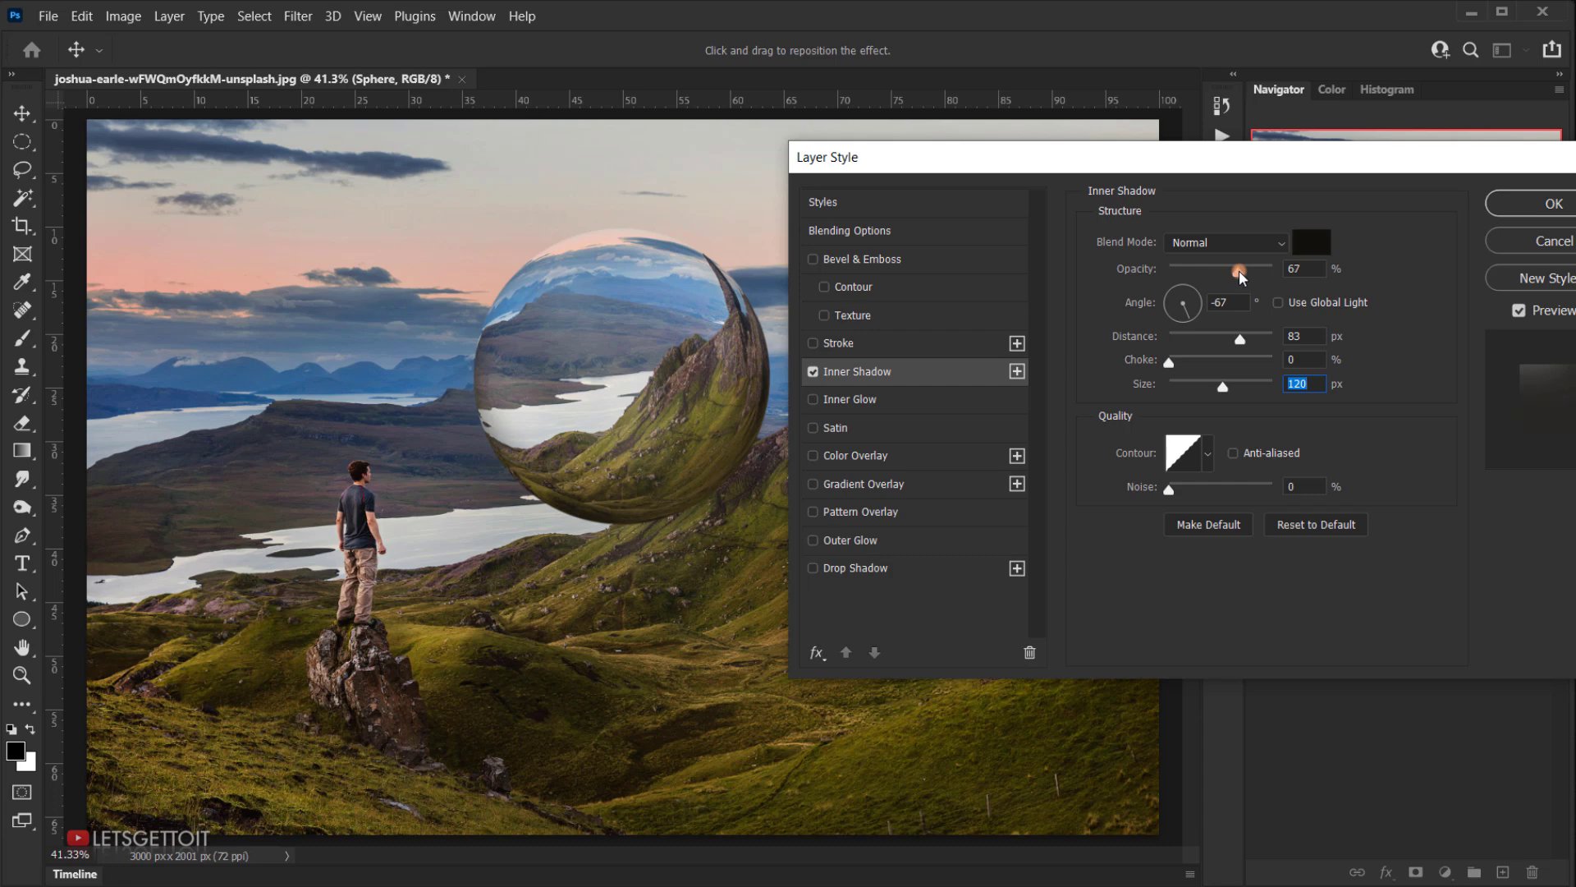
pyautogui.moveTo(1237, 270); pyautogui.dragTo(1235, 272)
pyautogui.moveTo(1236, 272); pyautogui.dragTo(1236, 273)
# Compare the sphere with and without its dark inner shadow by toggling the effect.
pyautogui.click(816, 371)
pyautogui.click(816, 371)
pyautogui.click(816, 371)
pyautogui.click(816, 371)
pyautogui.click(816, 371)
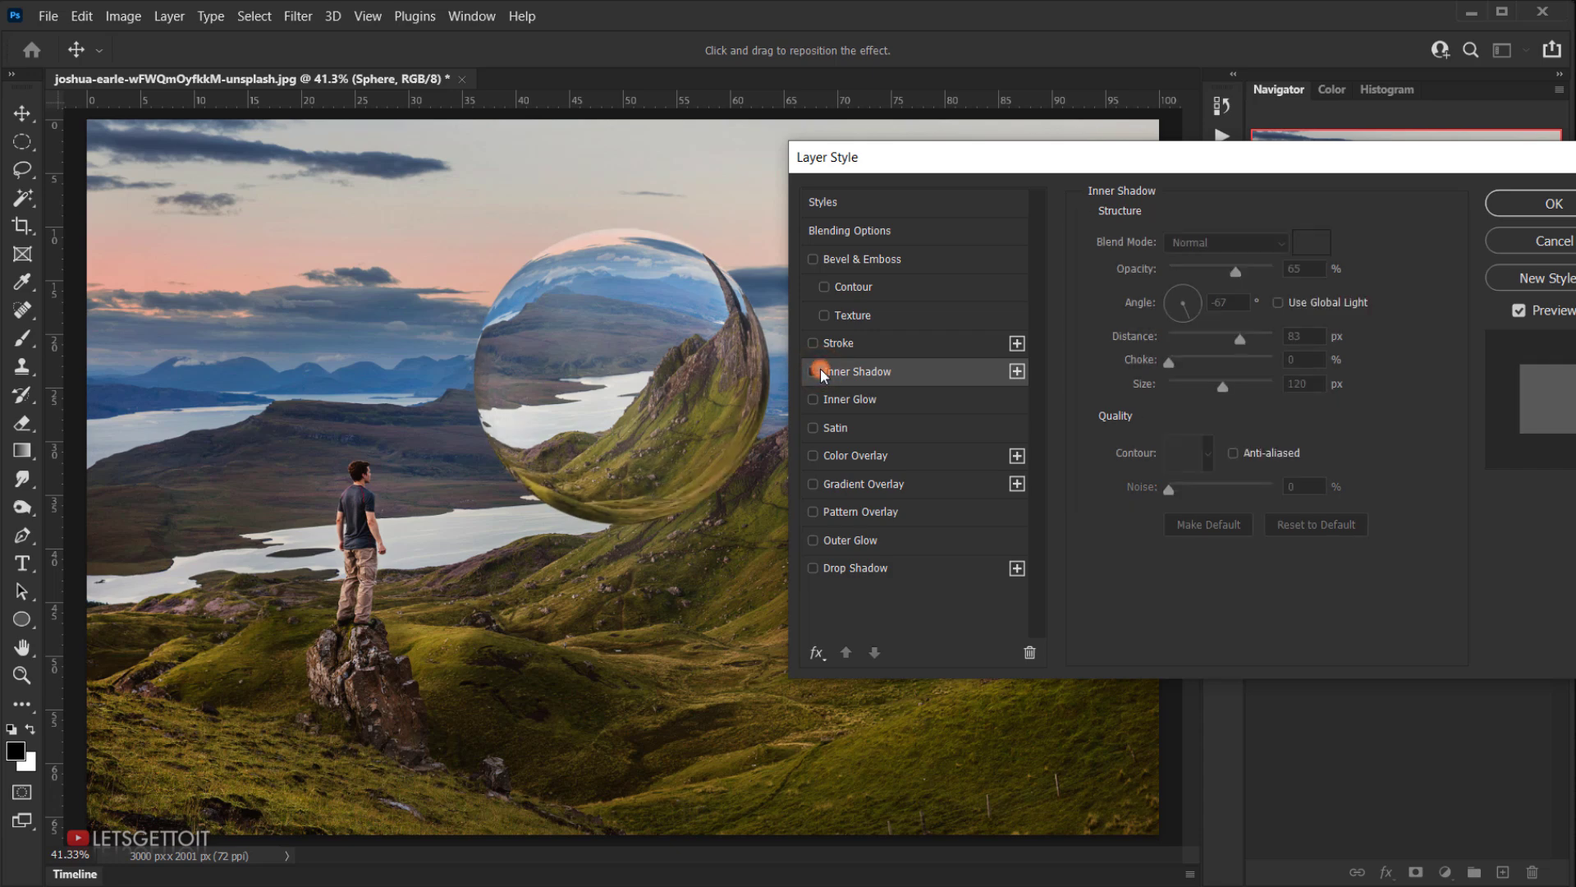
pyautogui.click(816, 371)
pyautogui.click(816, 371)
pyautogui.click(816, 372)
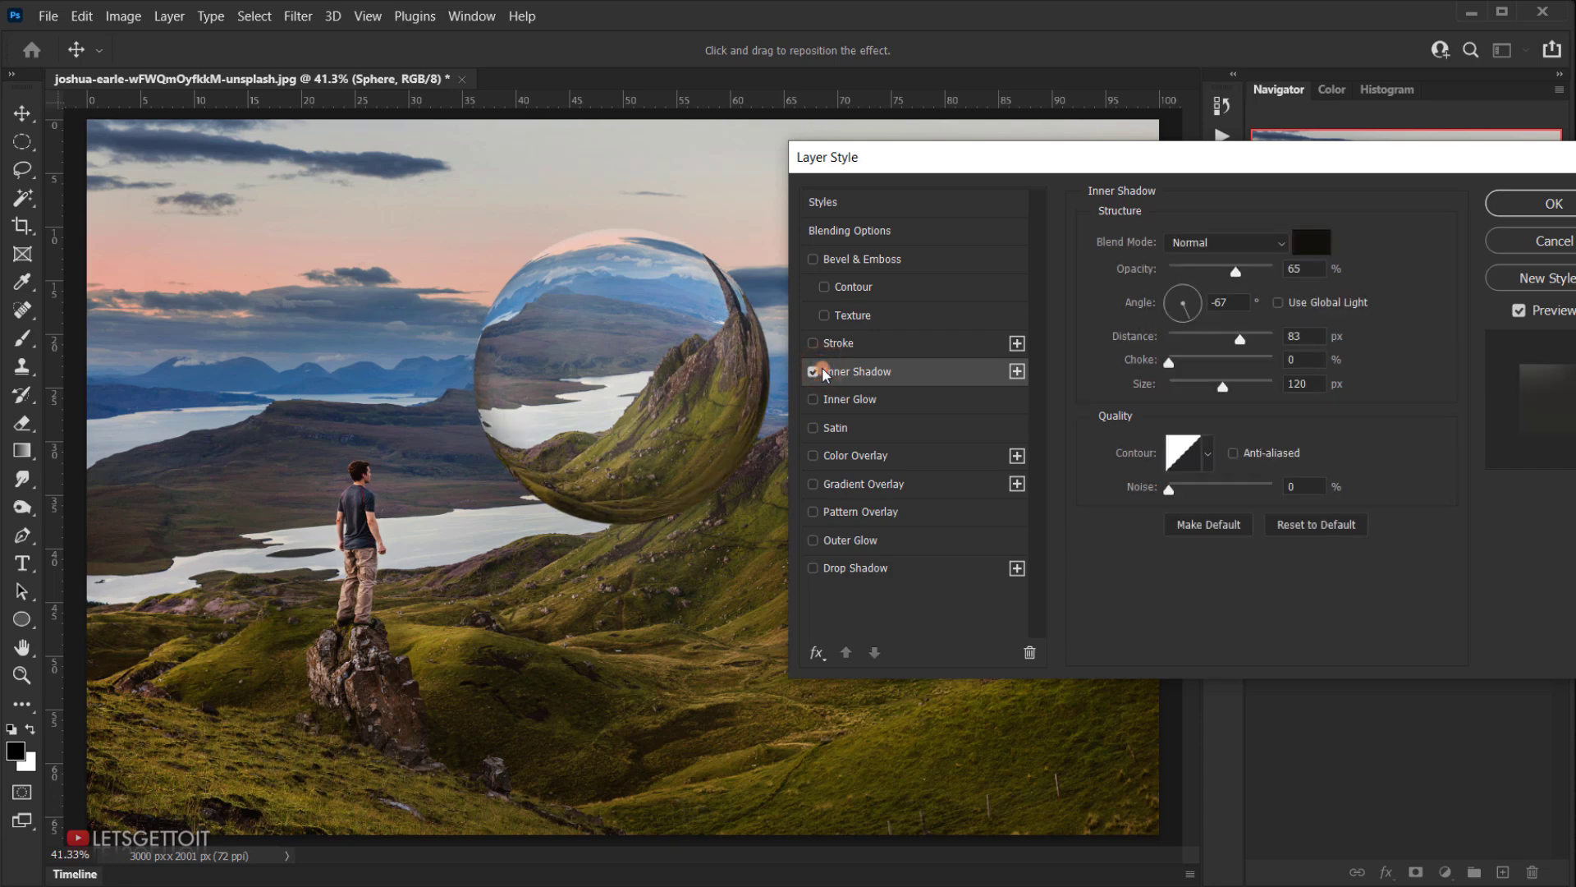
# Reposition the dark inner shadow to -61° with 55 px distance and add a second inner shadow in cream (f9f6e9).
pyautogui.moveTo(649, 422); pyautogui.dragTo(654, 434)
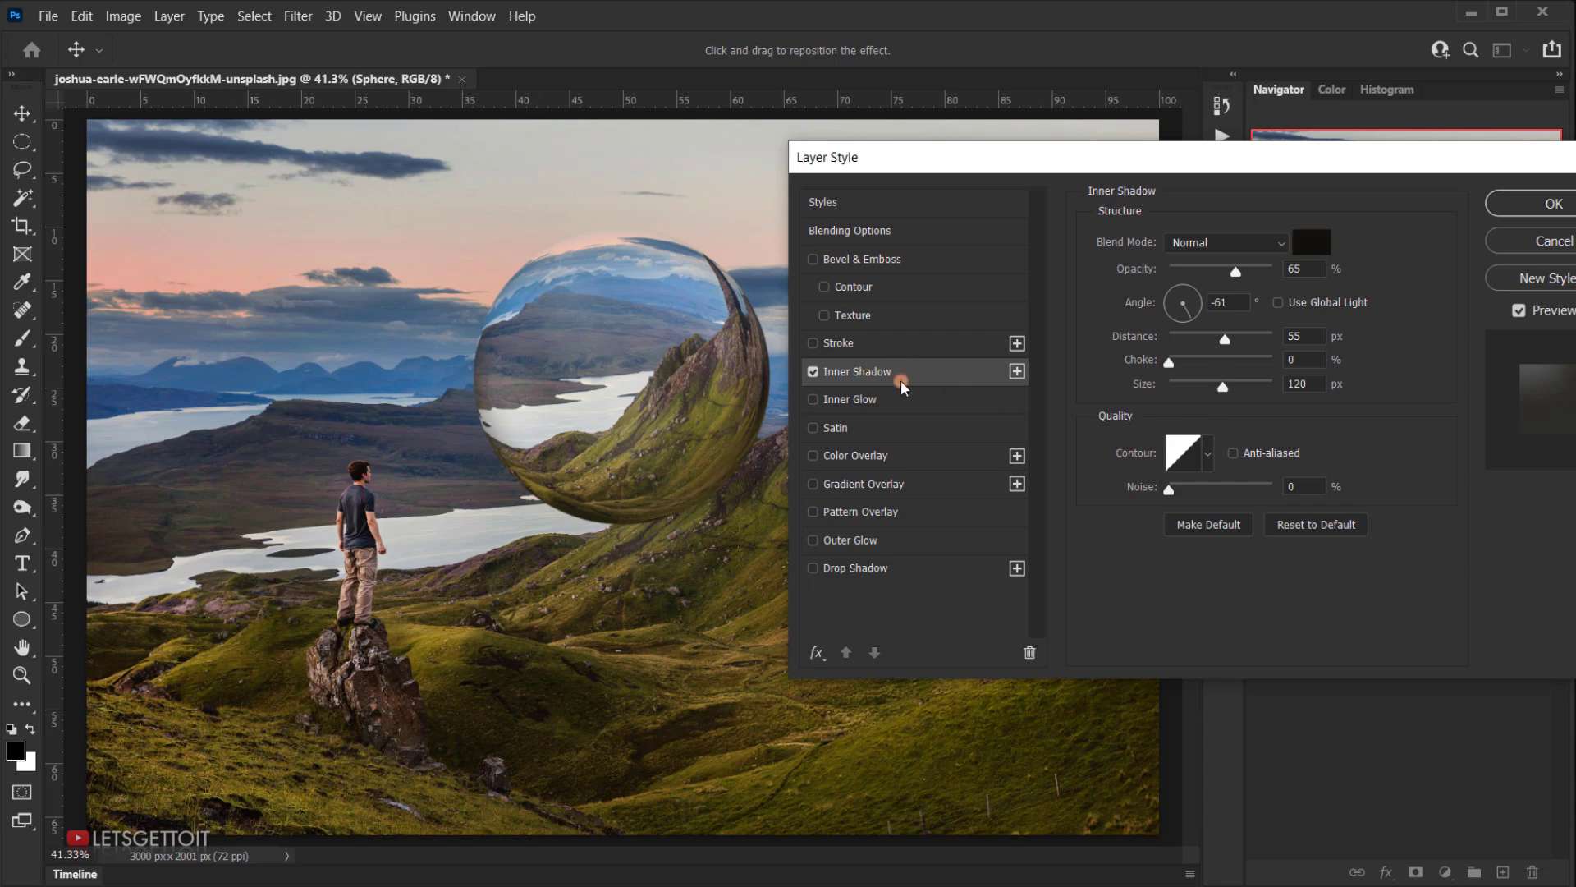
pyautogui.click(1018, 371)
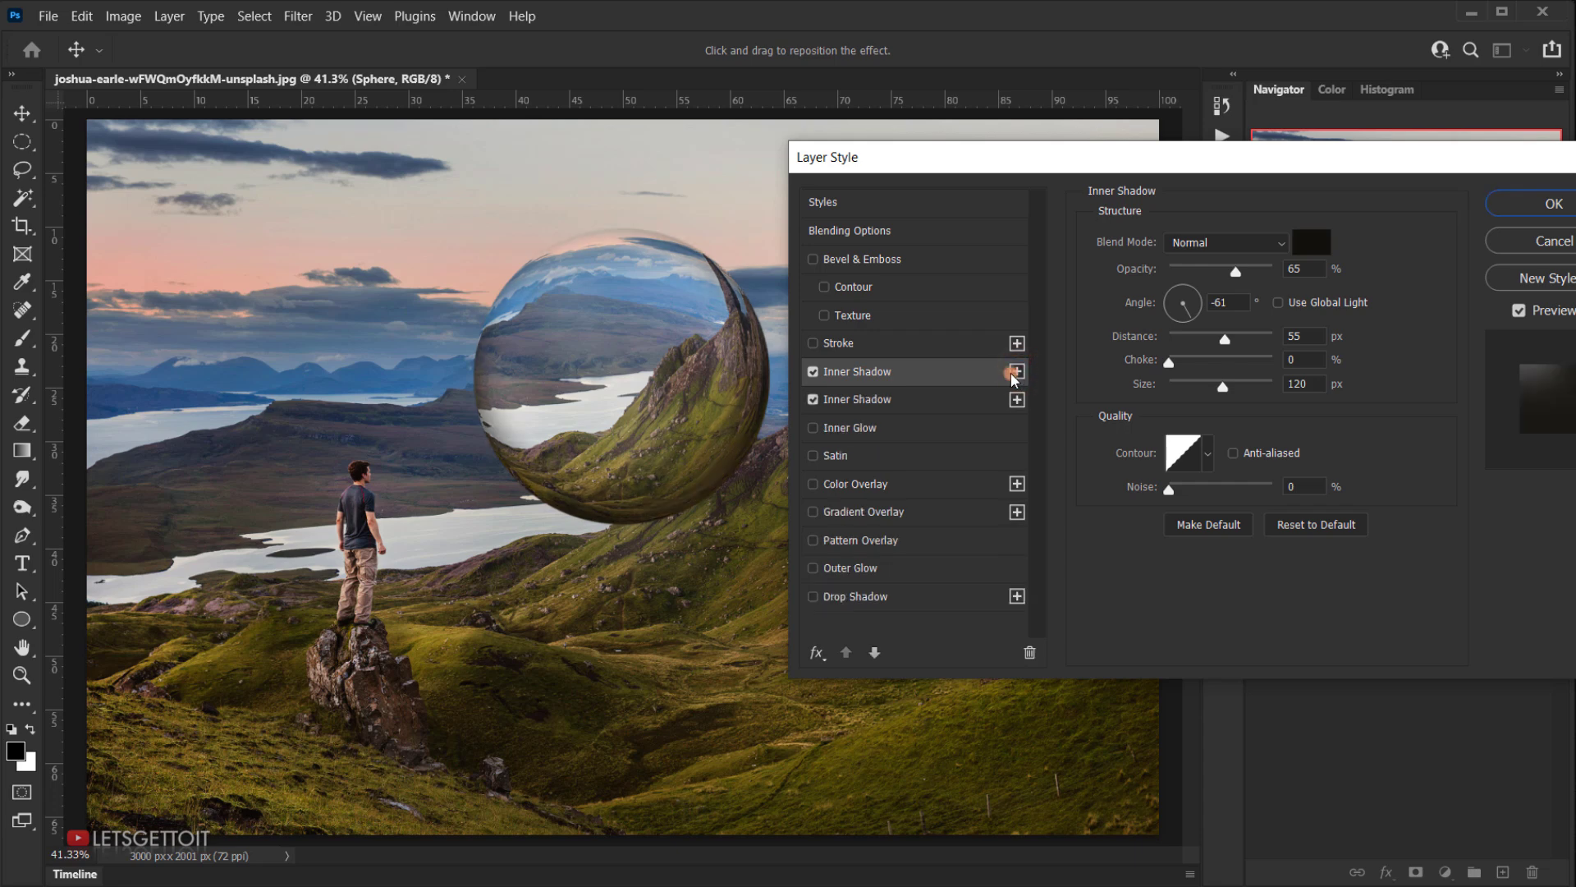
pyautogui.click(1311, 247)
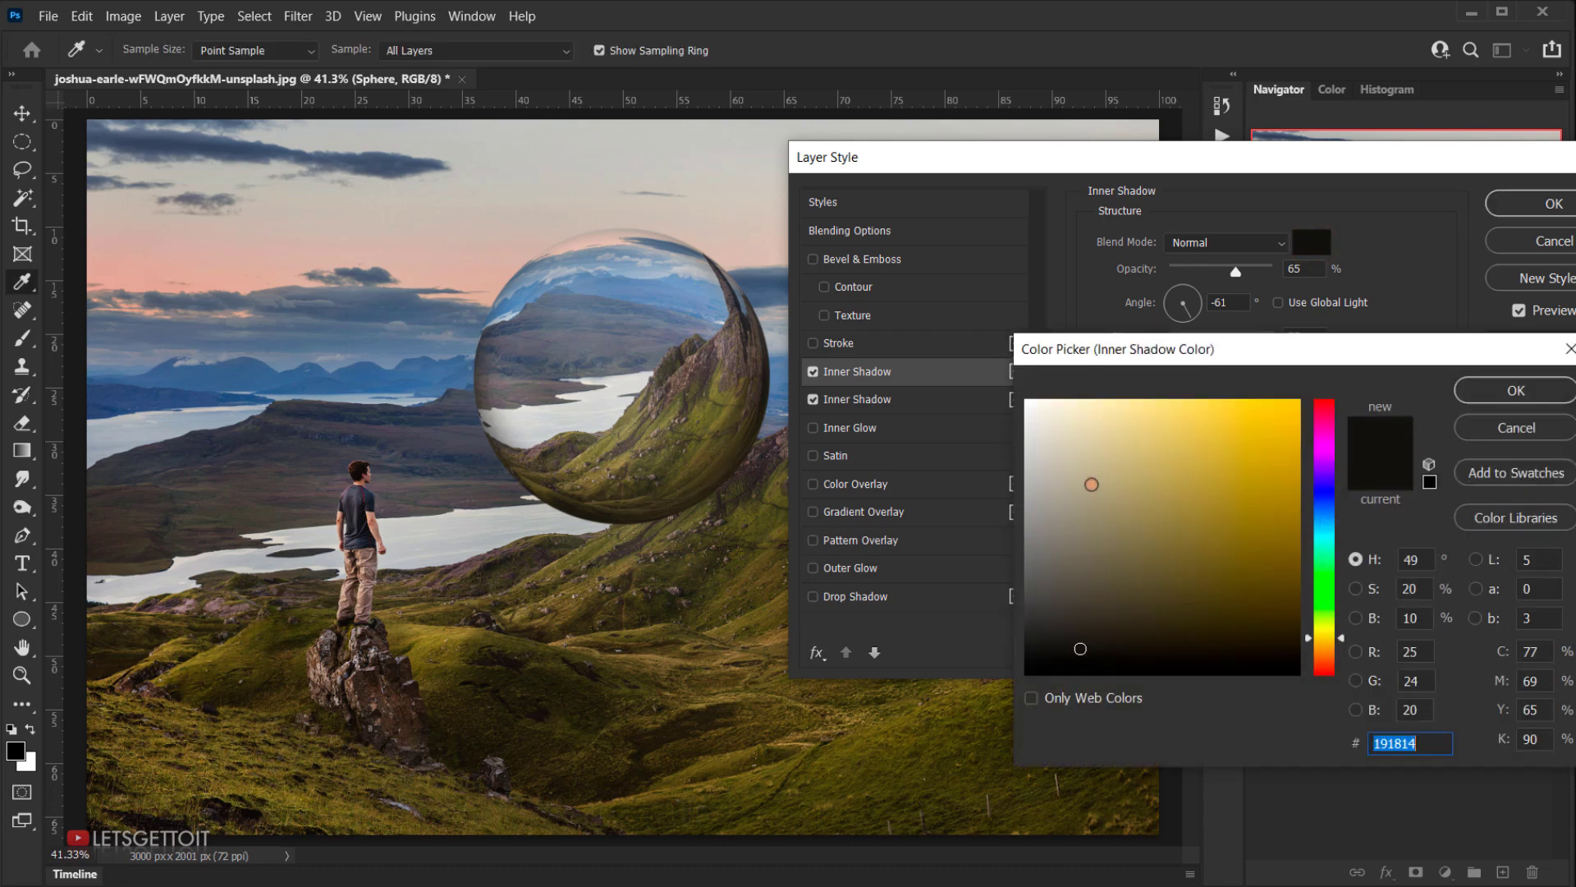
pyautogui.moveTo(1063, 423); pyautogui.dragTo(1041, 405)
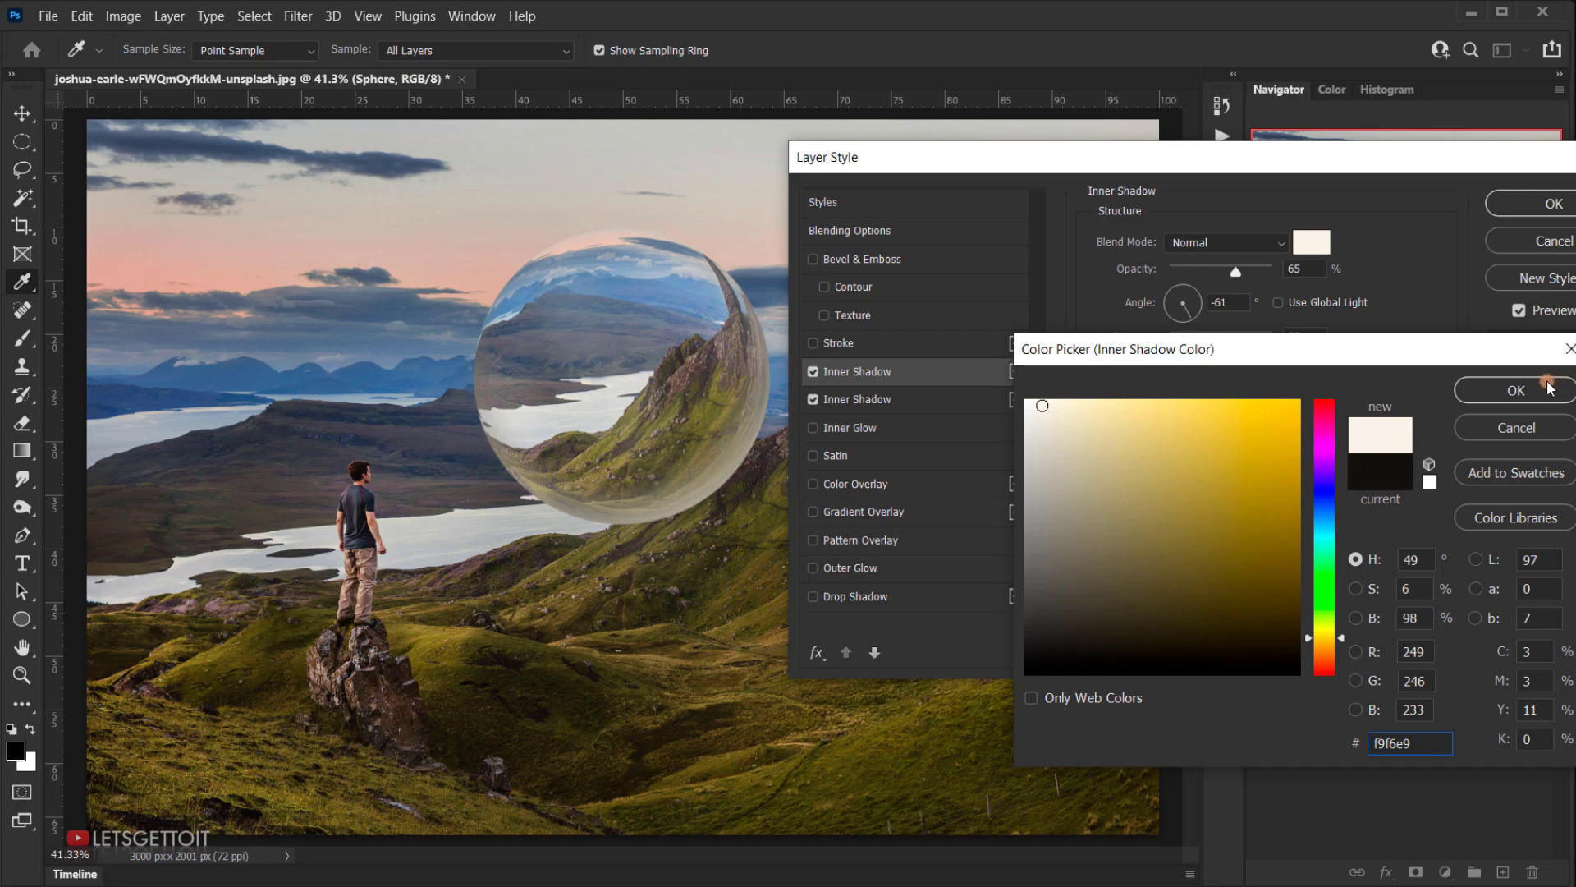
pyautogui.click(1532, 388)
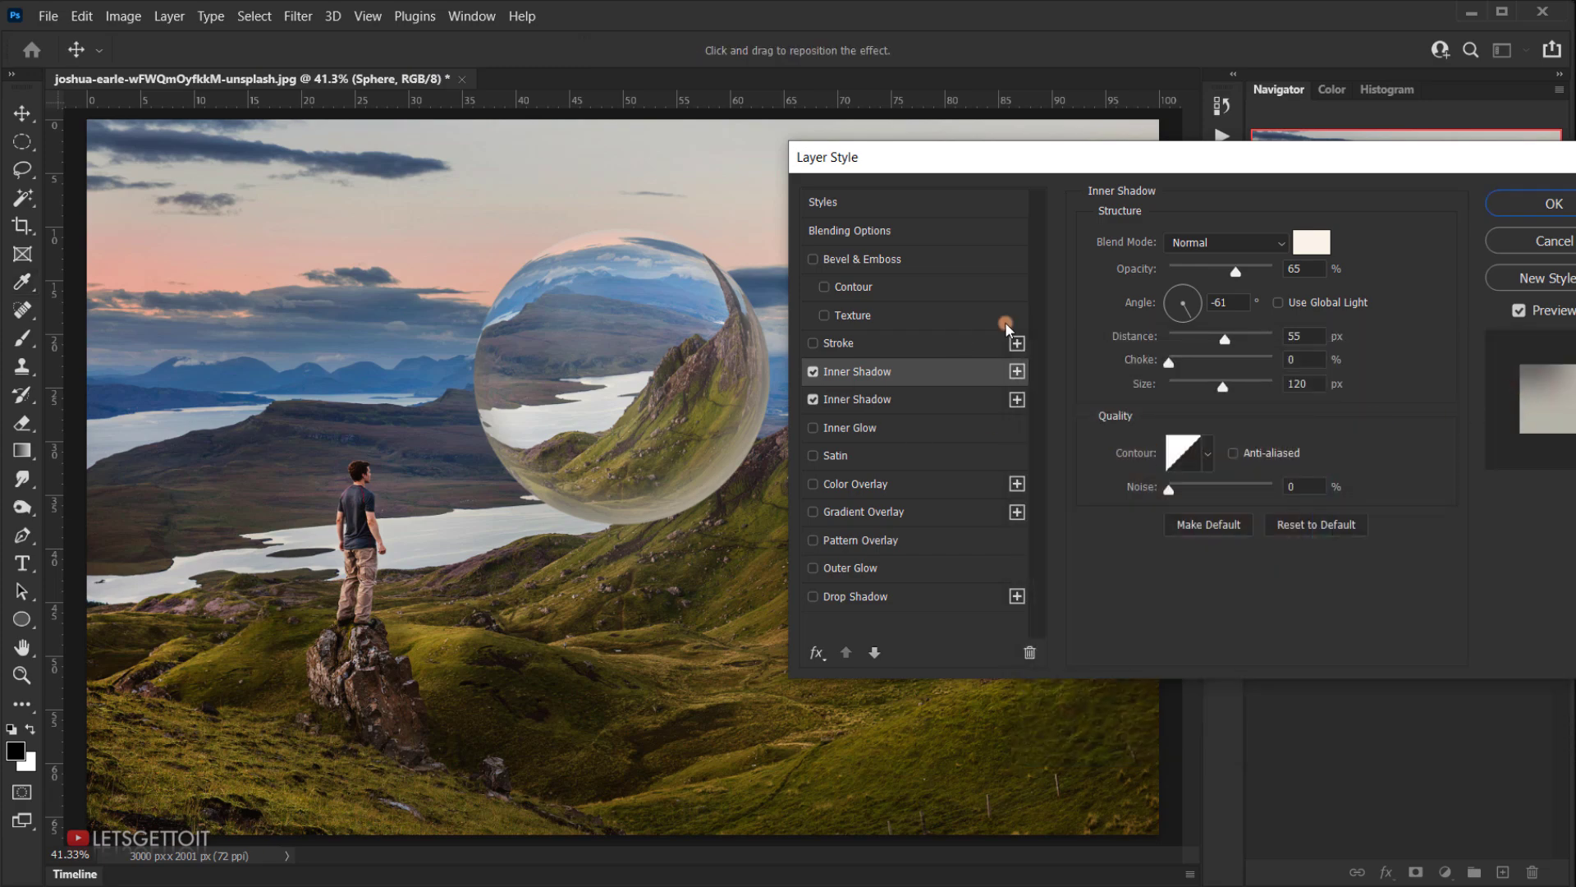
# Set the cream inner shadow to Screen blending with 25% opacity, 135° angle and 89 px distance on the sphere's upper-left edge.
pyautogui.click(1244, 233)
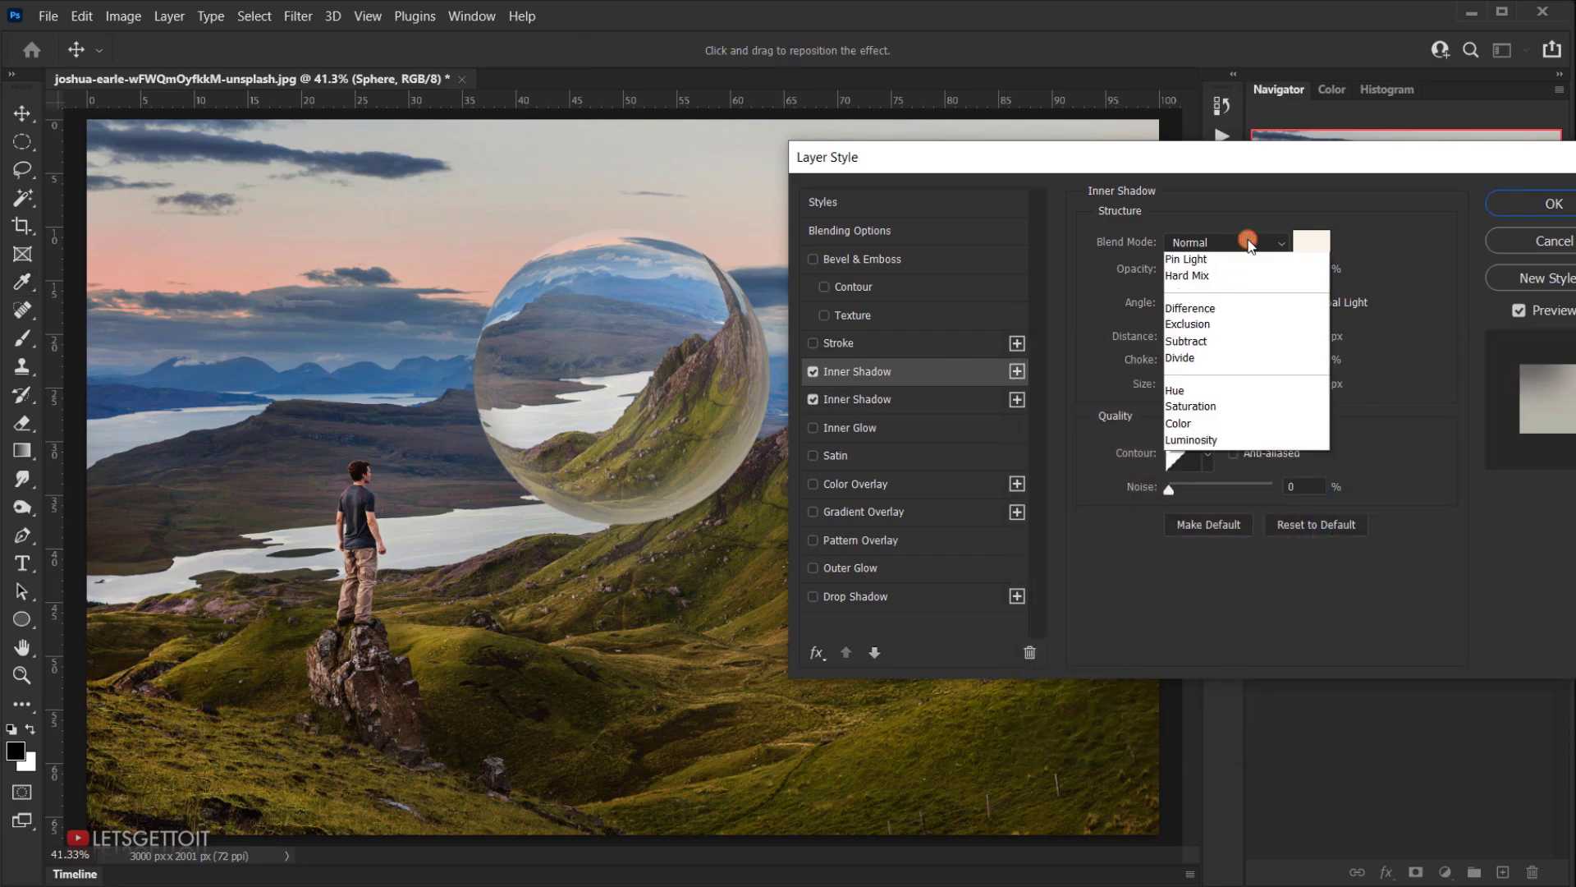
pyautogui.click(1194, 435)
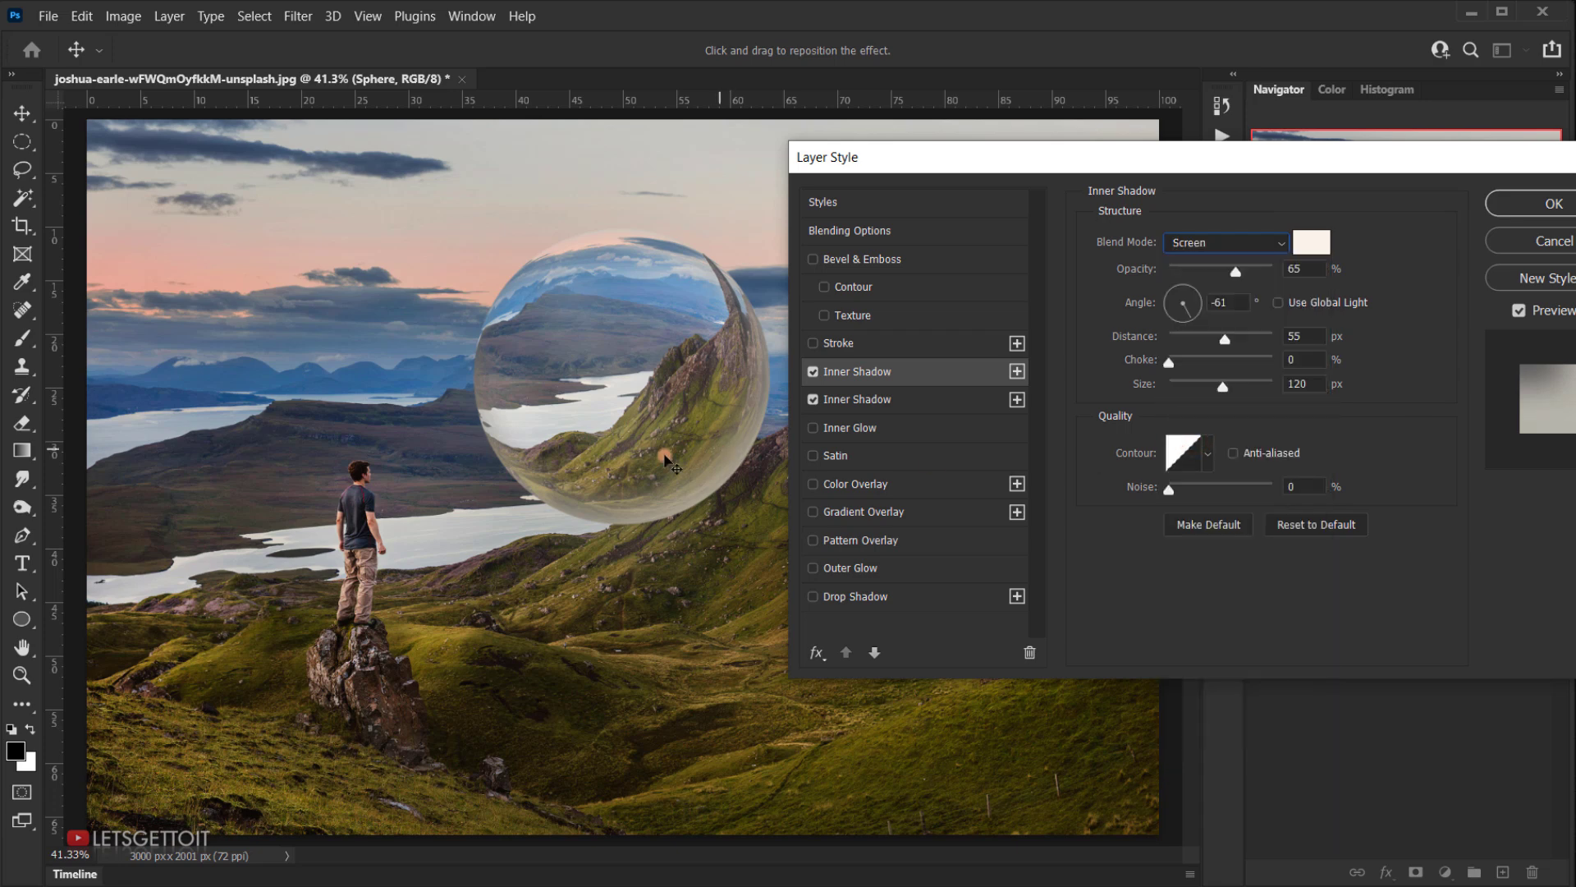
pyautogui.click(618, 224)
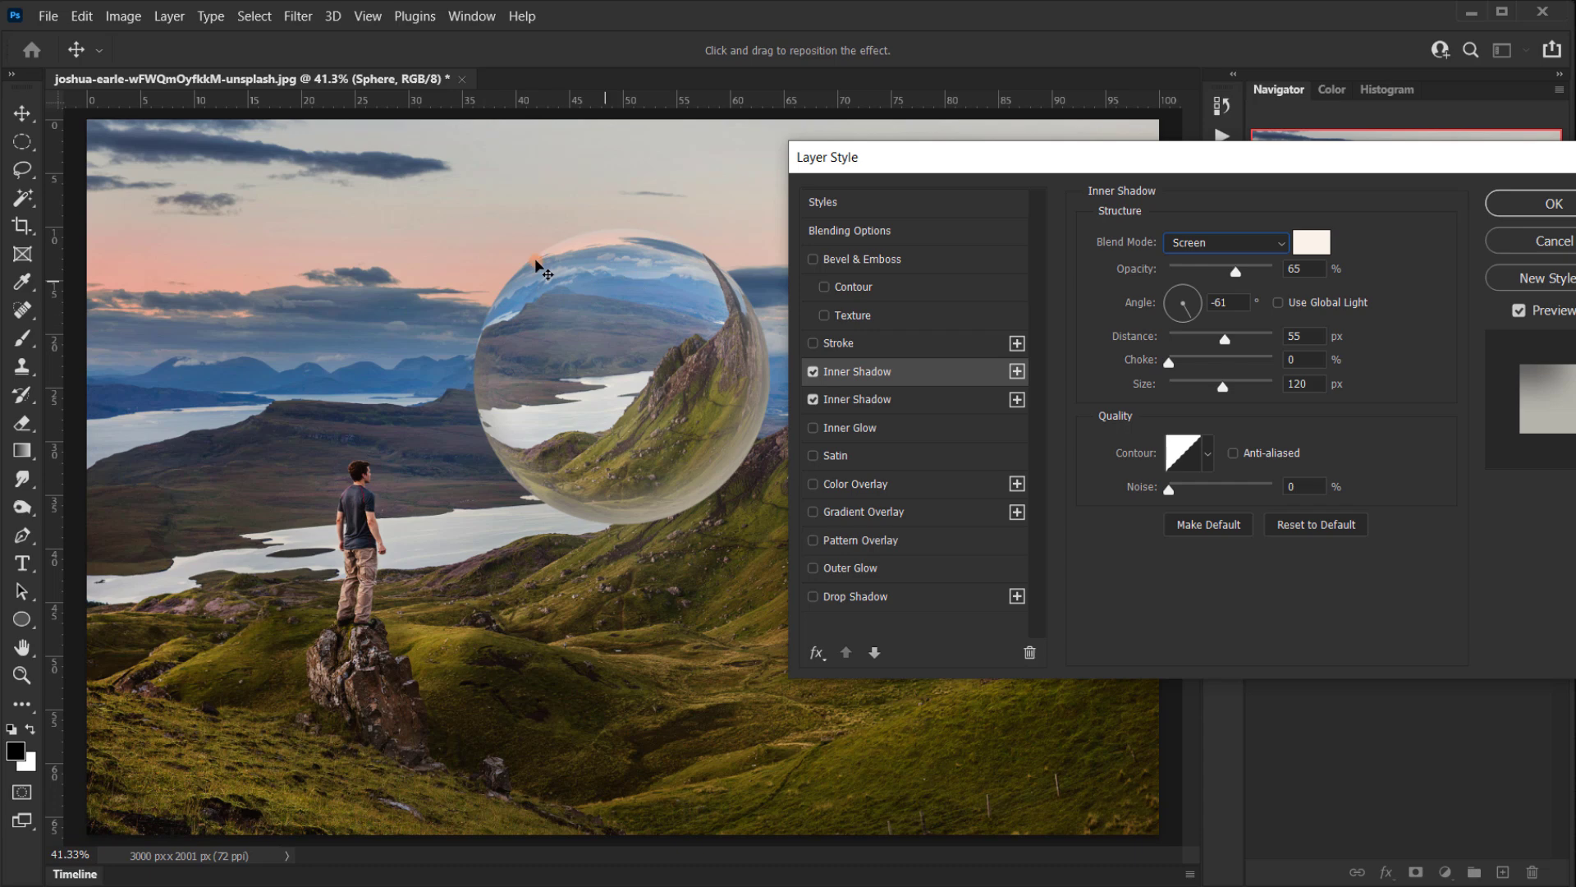
pyautogui.moveTo(556, 271); pyautogui.dragTo(589, 318)
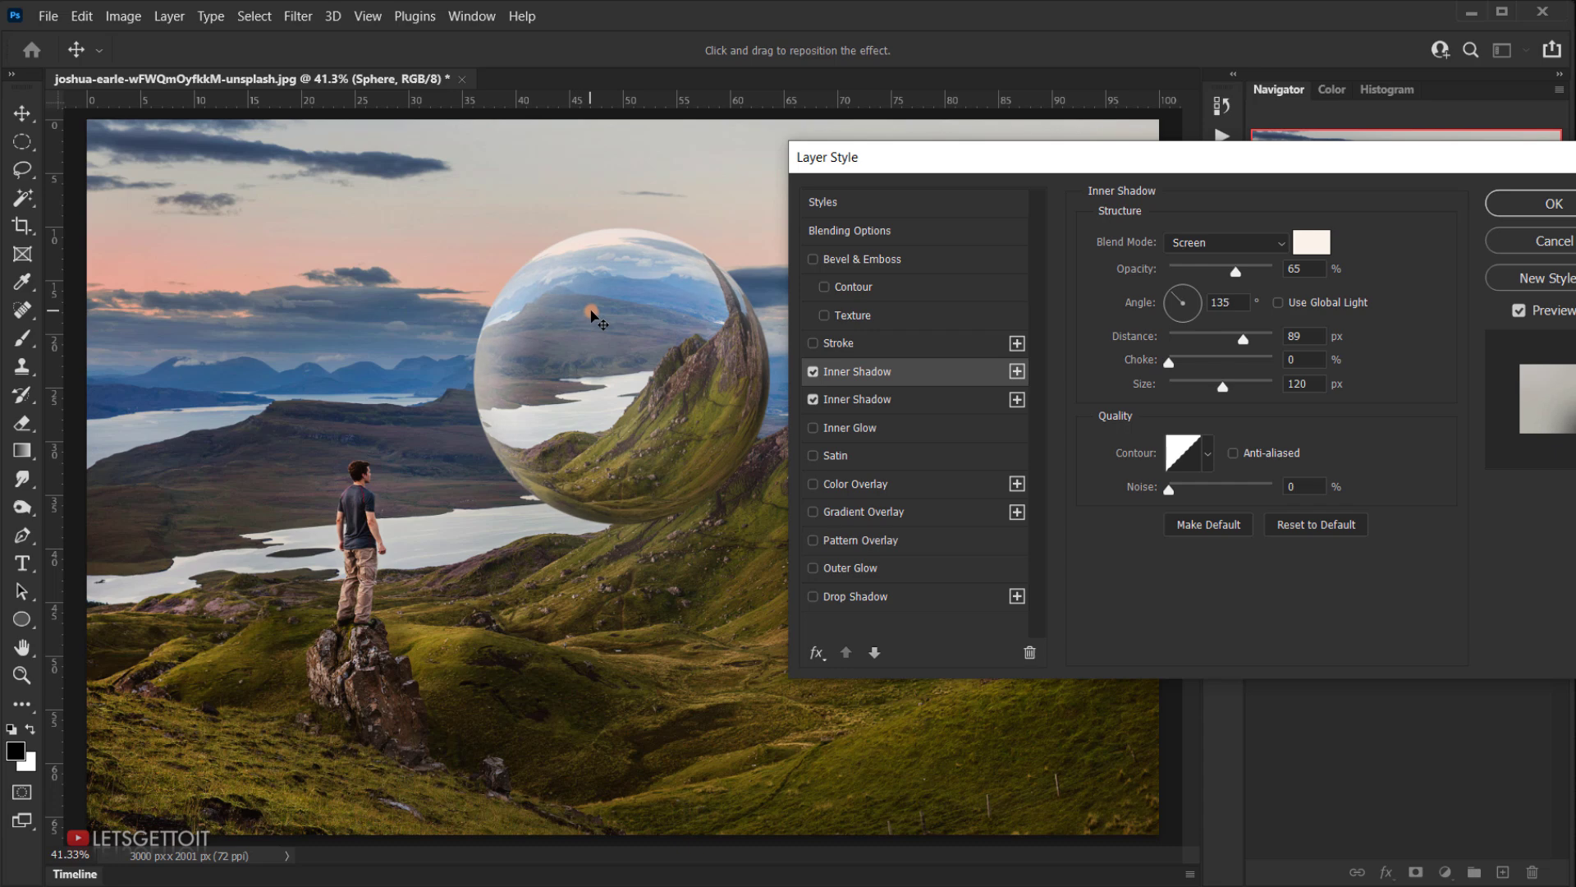
pyautogui.click(1237, 272)
pyautogui.moveTo(1240, 276); pyautogui.dragTo(1209, 276)
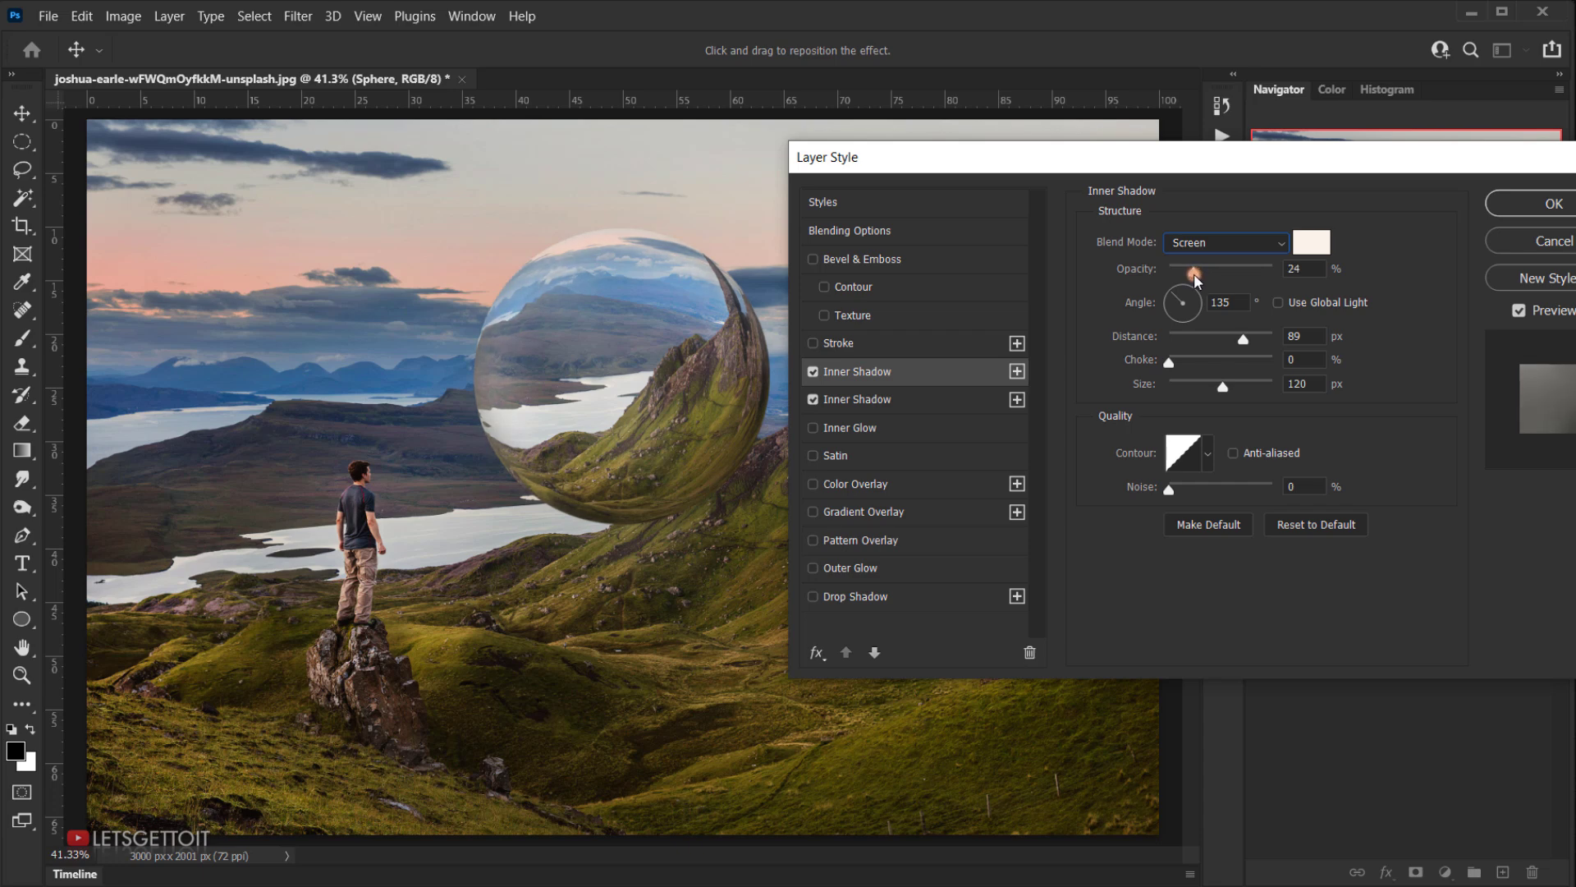
pyautogui.moveTo(1196, 280); pyautogui.dragTo(1195, 278)
# Compare the sphere with and without the cream inner shadow by toggling that effect.
pyautogui.click(813, 371)
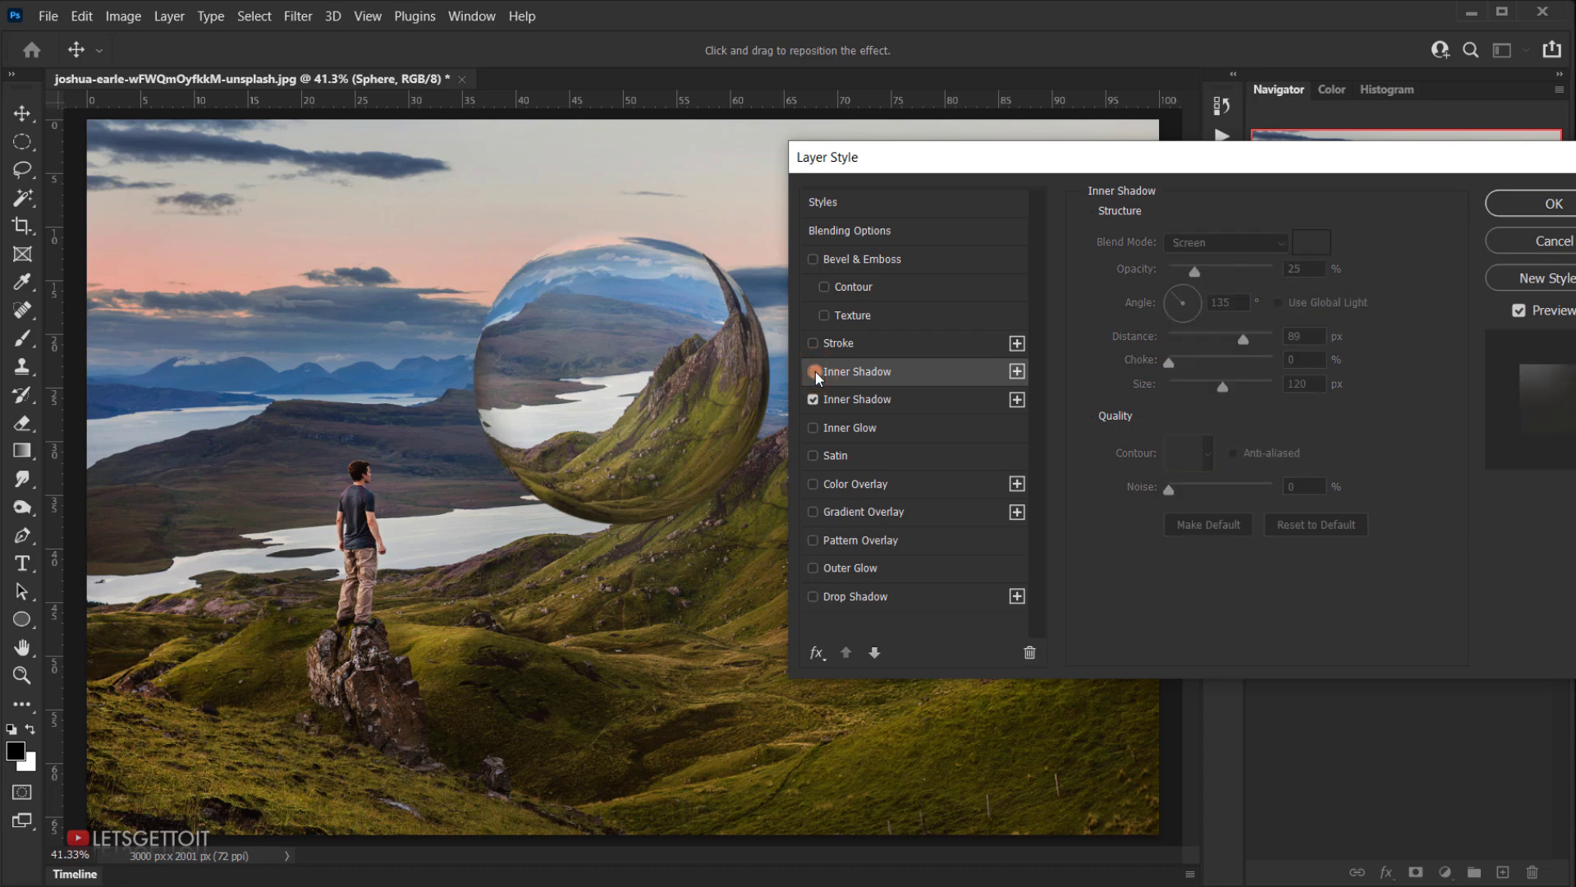
pyautogui.click(813, 372)
pyautogui.click(813, 371)
pyautogui.click(813, 371)
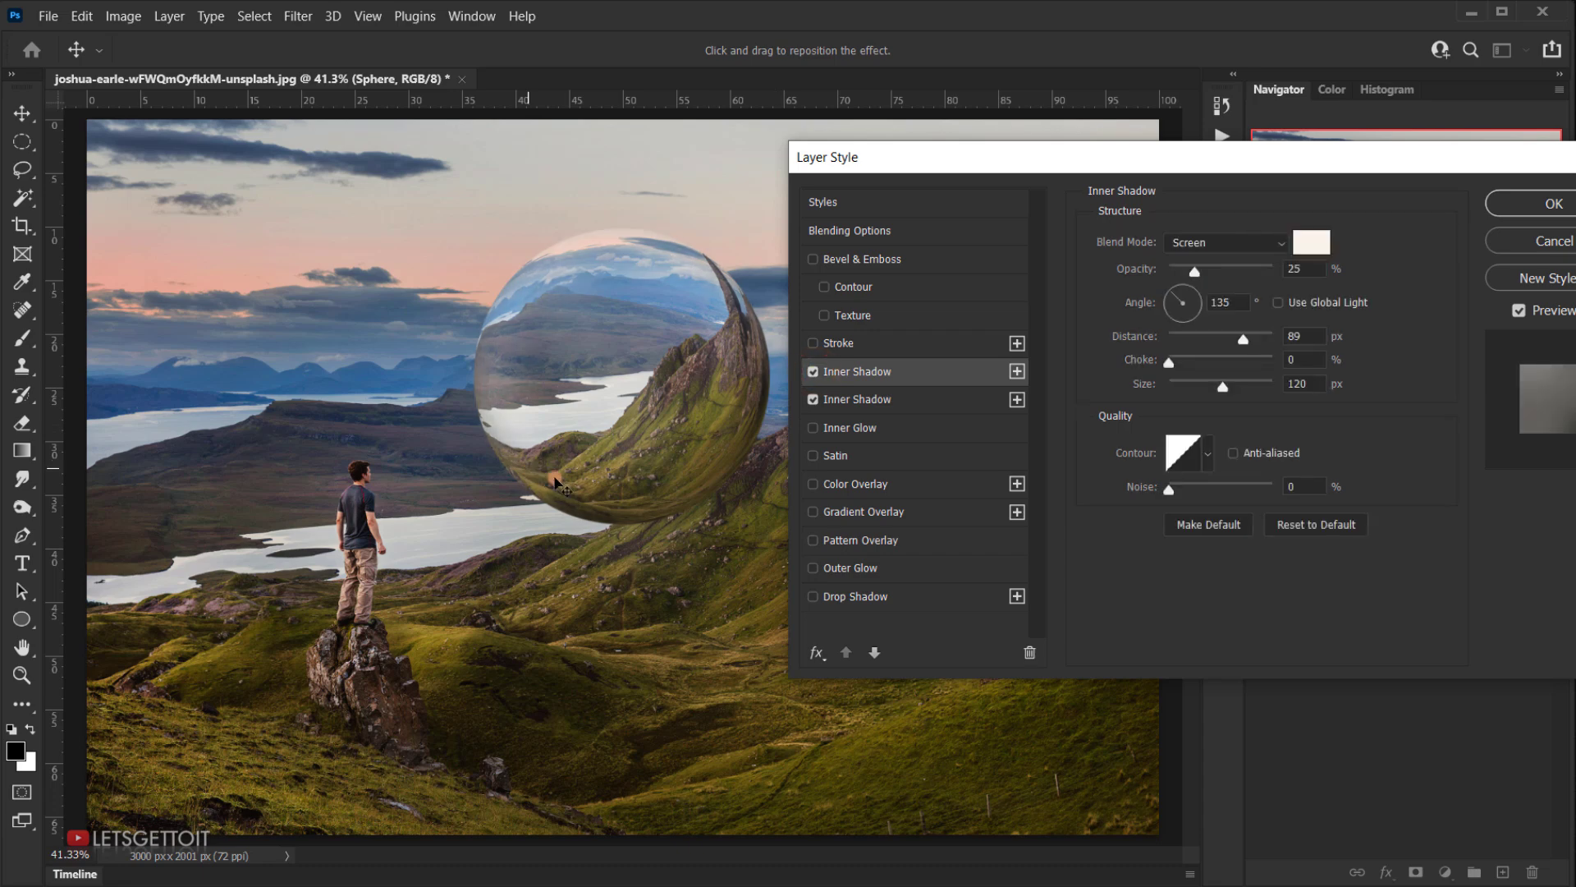
# Adjust the cream inner shadow to 118° angle, 83 px distance and 73 px size, and apply the layer style.
pyautogui.moveTo(565, 484); pyautogui.dragTo(556, 486)
pyautogui.click(1218, 400)
pyautogui.moveTo(1228, 387); pyautogui.dragTo(1205, 386)
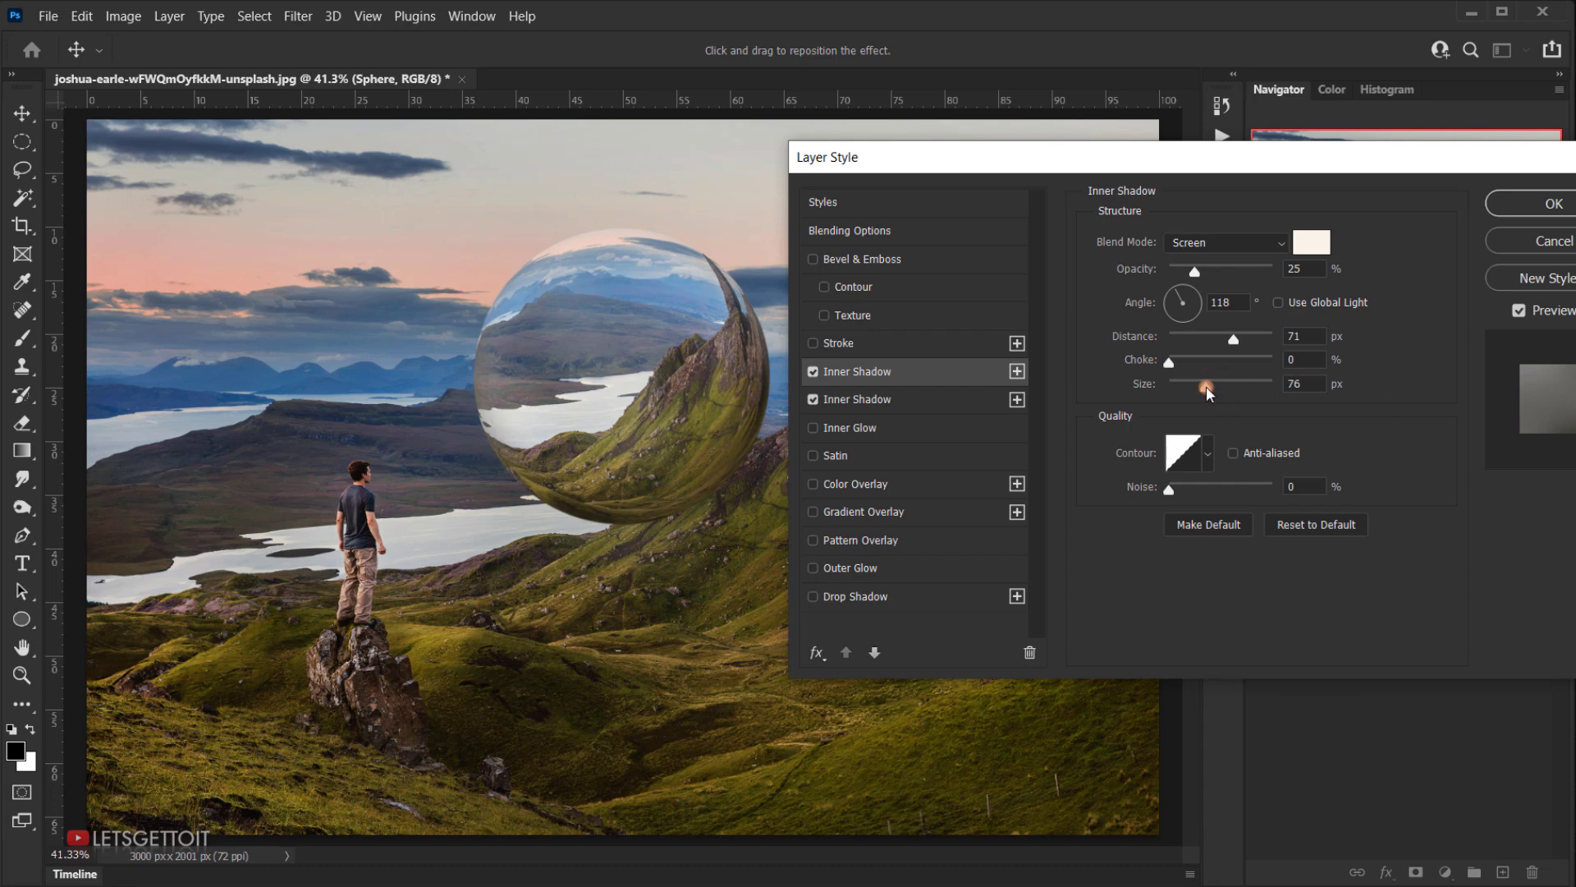
pyautogui.moveTo(518, 344)
pyautogui.mouseDown()
pyautogui.moveTo(588, 332)
pyautogui.moveTo(572, 330)
pyautogui.mouseUp()
pyautogui.moveTo(1367, 160); pyautogui.dragTo(1239, 169)
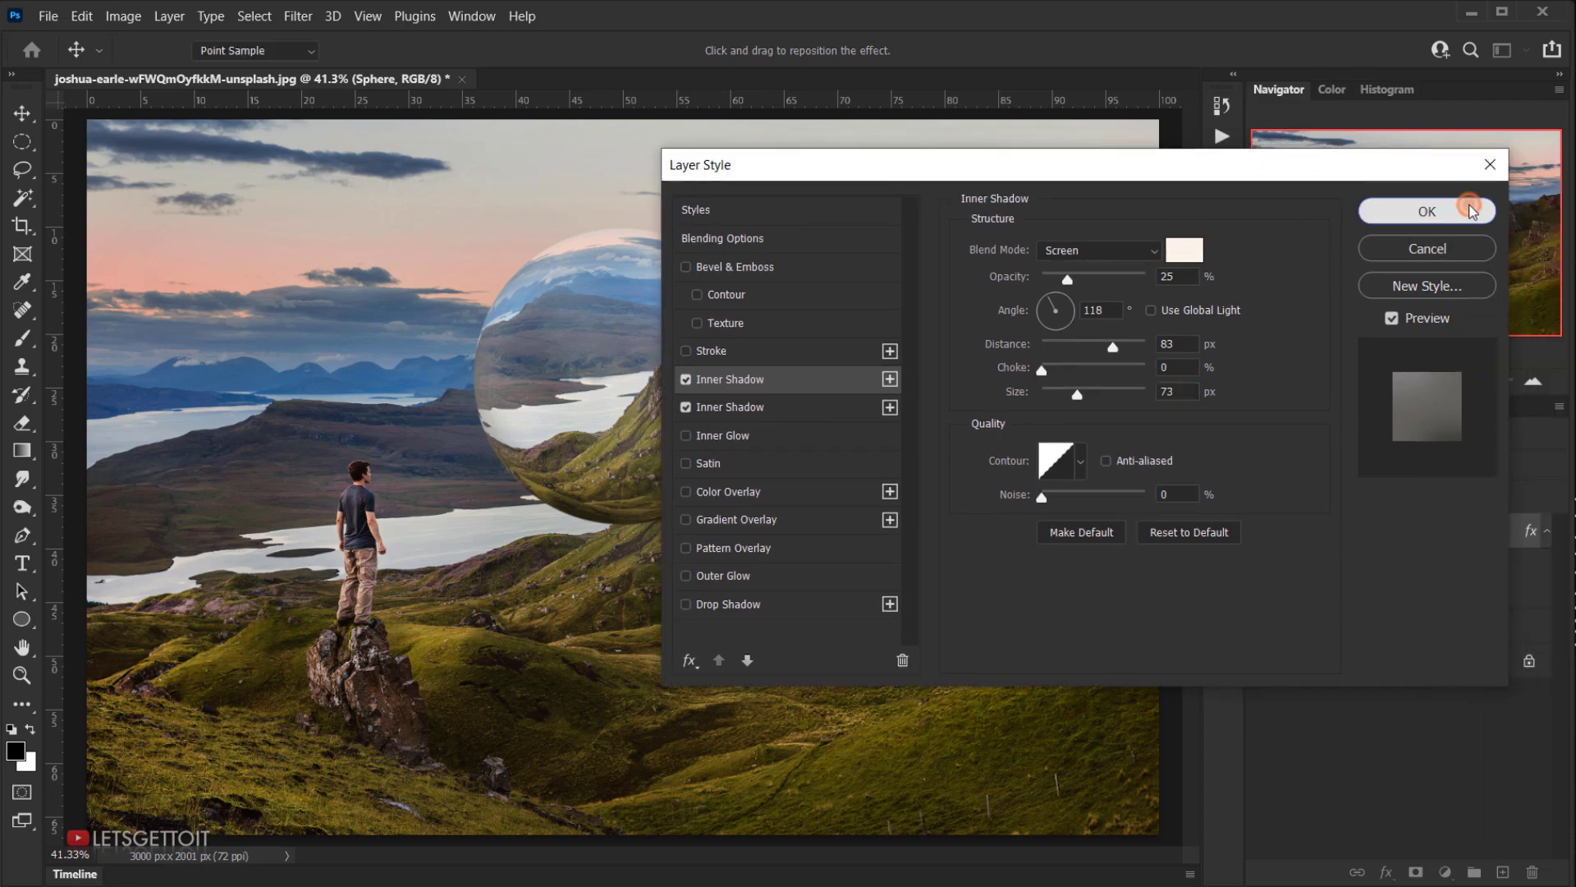
pyautogui.click(1476, 212)
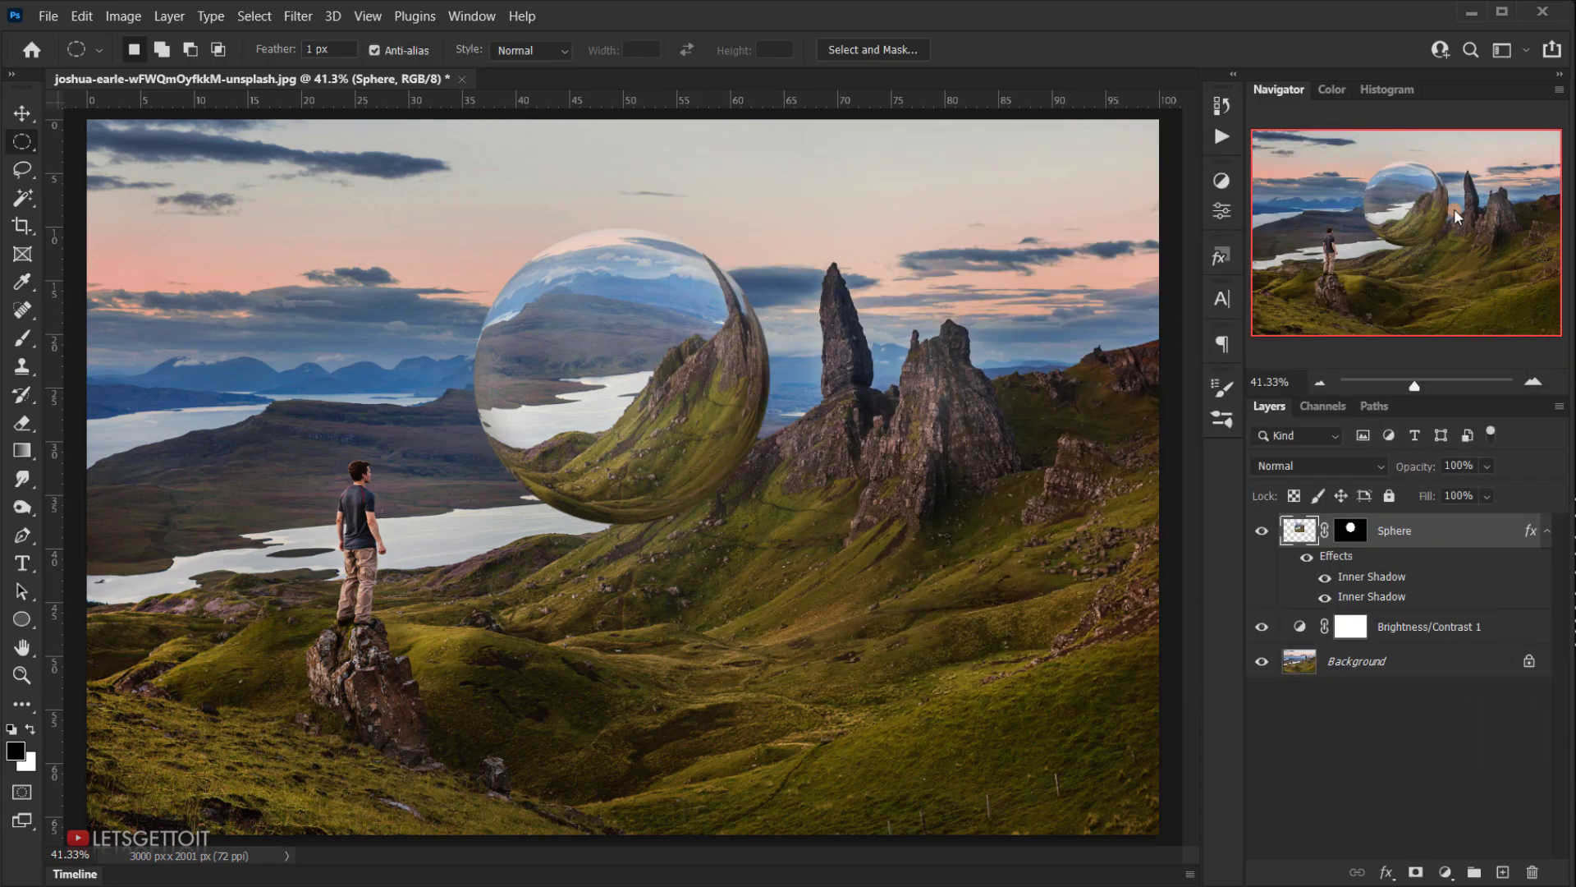
# Compare the sphere with and without all its effects, and collapse the Sphere layer's effects list.
pyautogui.click(1307, 558)
pyautogui.click(1307, 558)
pyautogui.click(1551, 529)
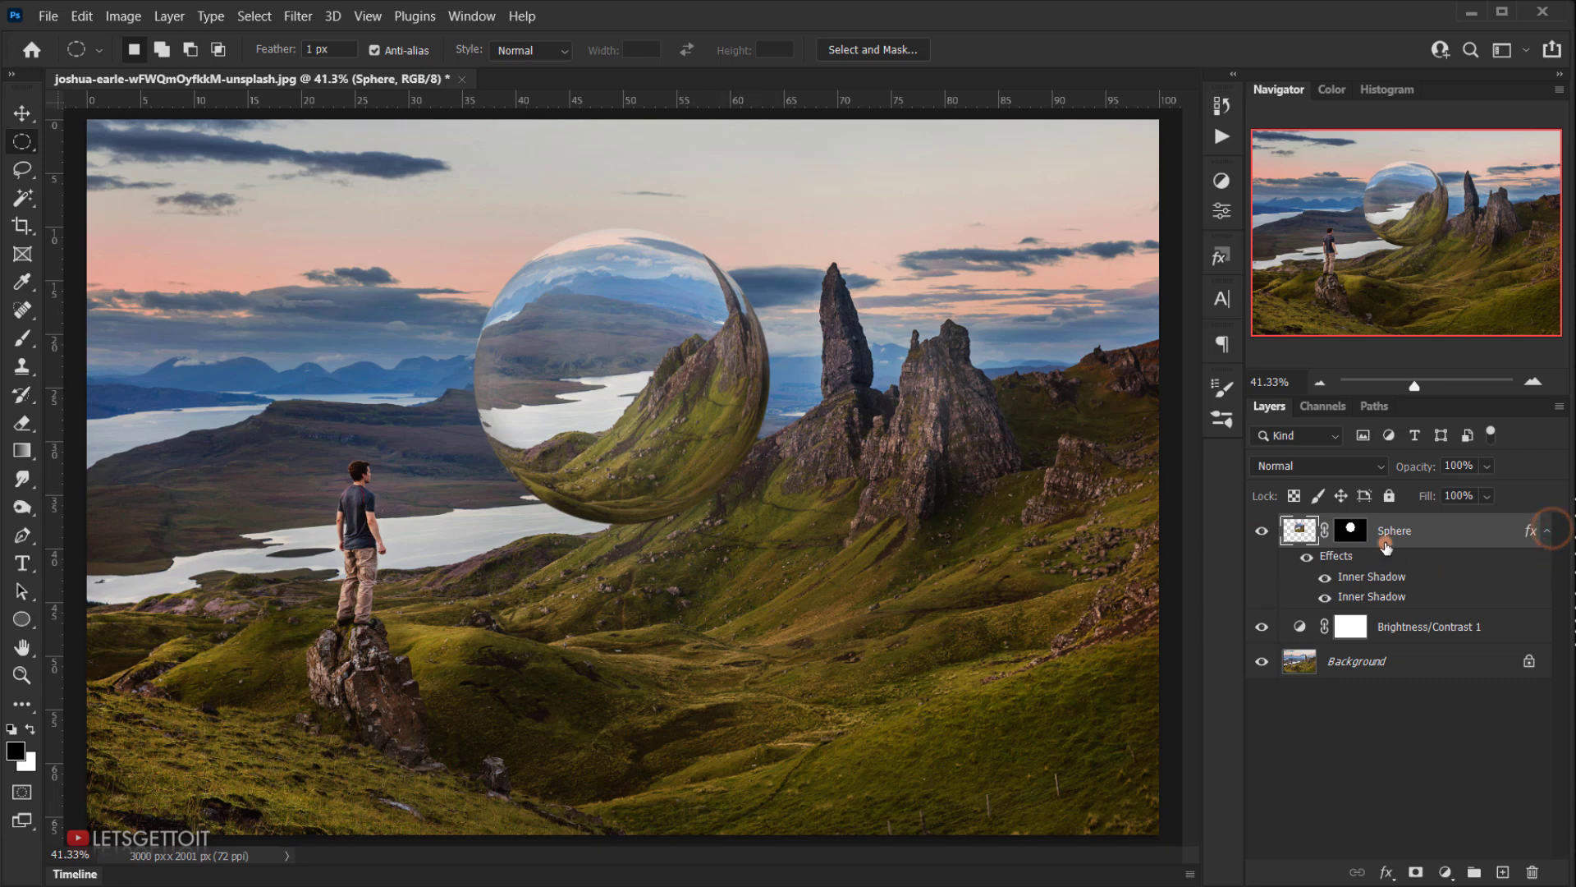
pyautogui.click(1548, 530)
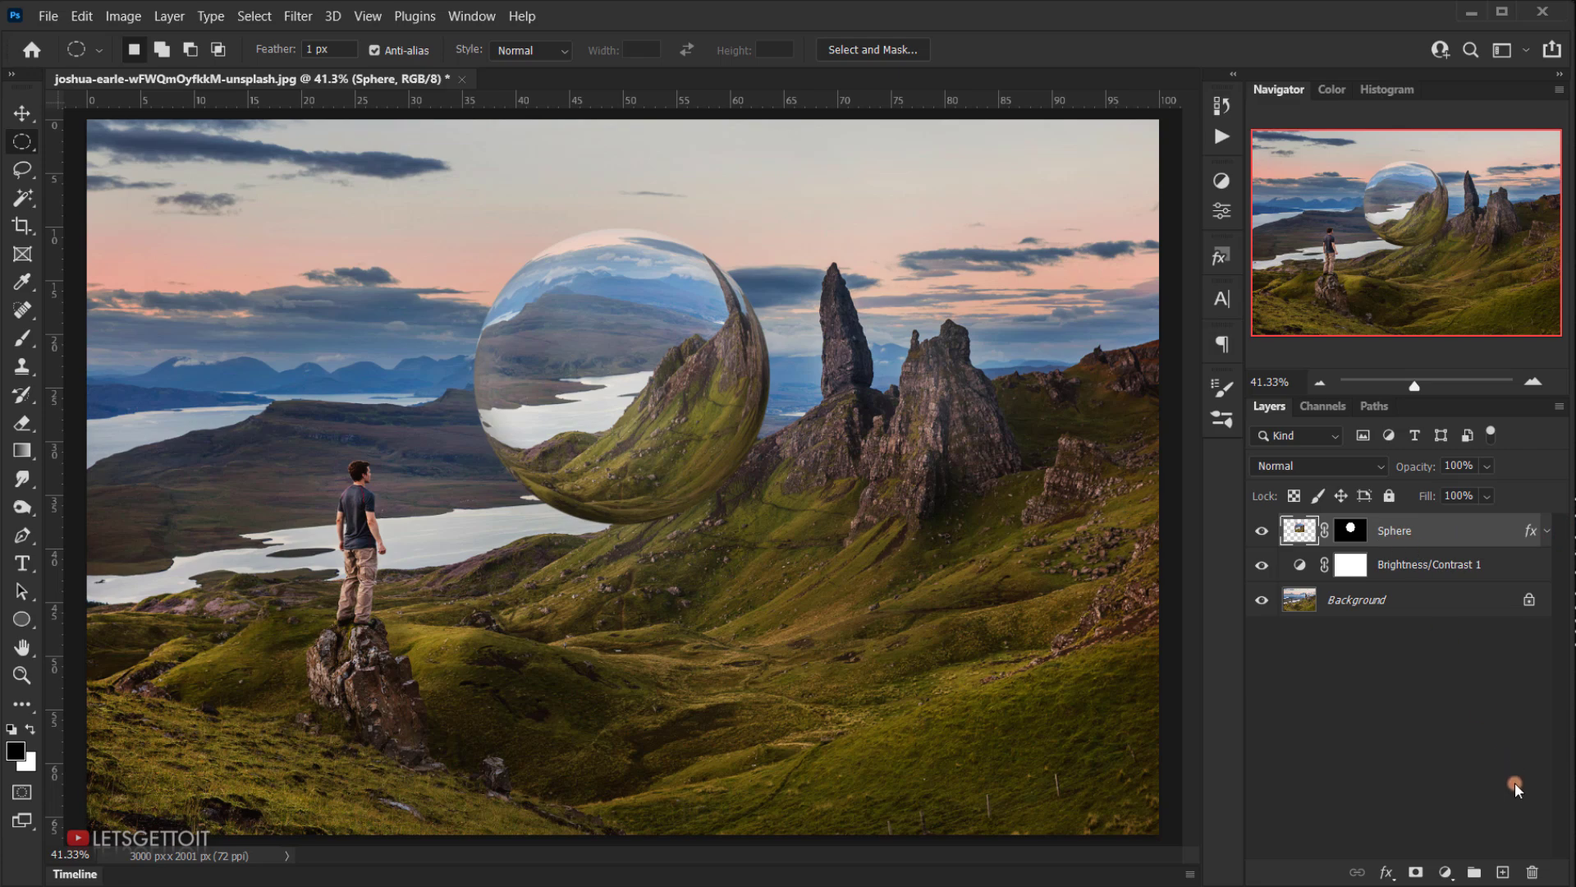
# Add a new layer clipped to the Sphere and brush soft black shading onto the sphere's lower edge with an 854 px brush.
pyautogui.click(1502, 872)
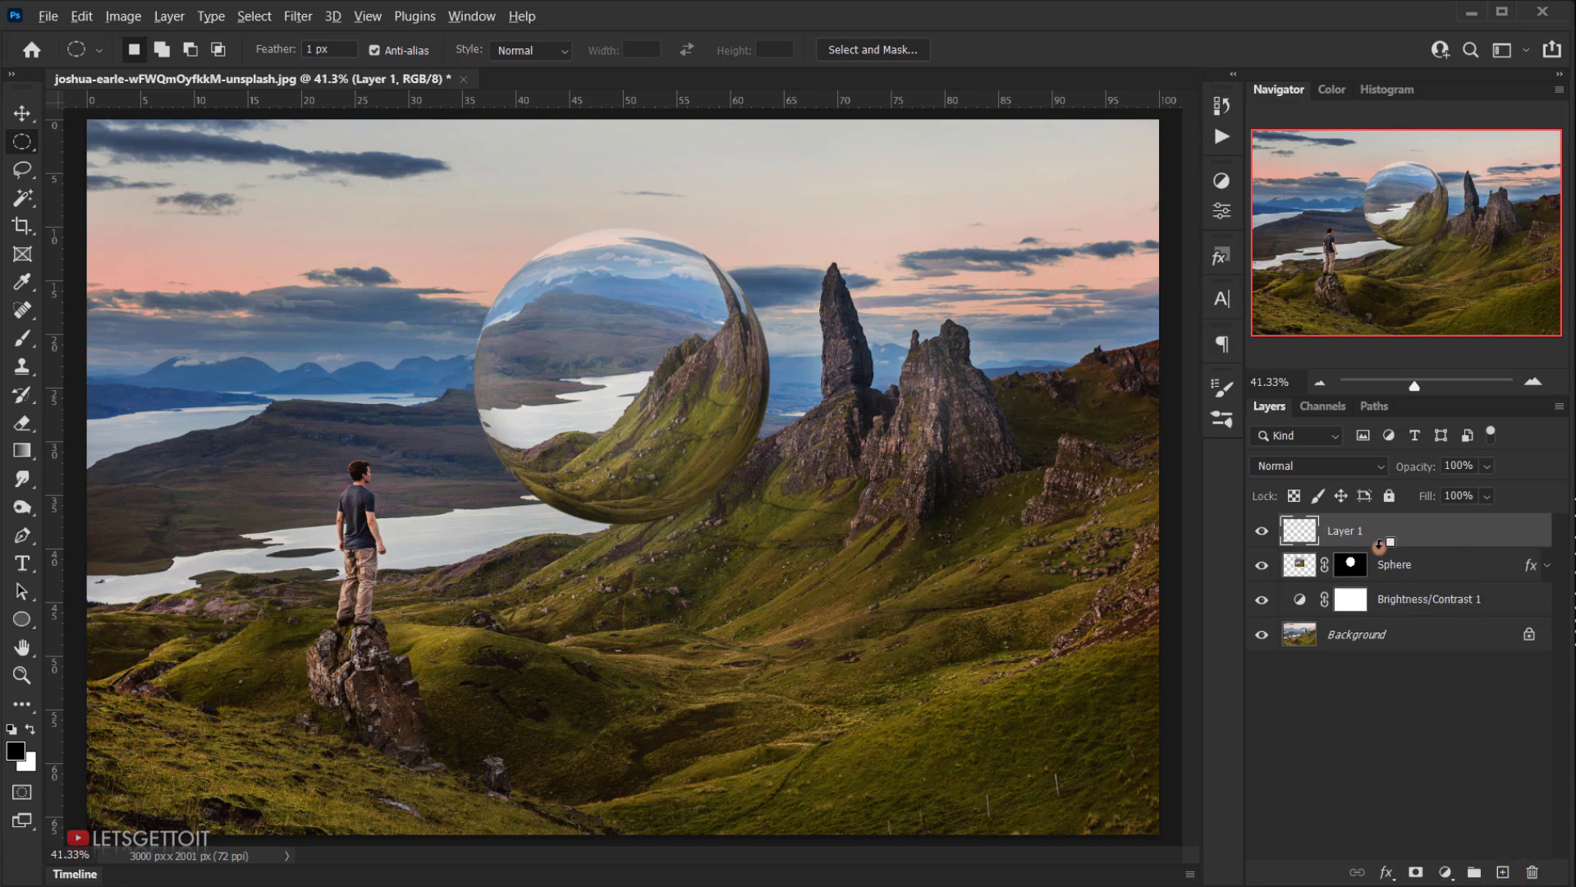
pyautogui.keyDown('alt'); pyautogui.click(1382, 548); pyautogui.keyUp('alt')
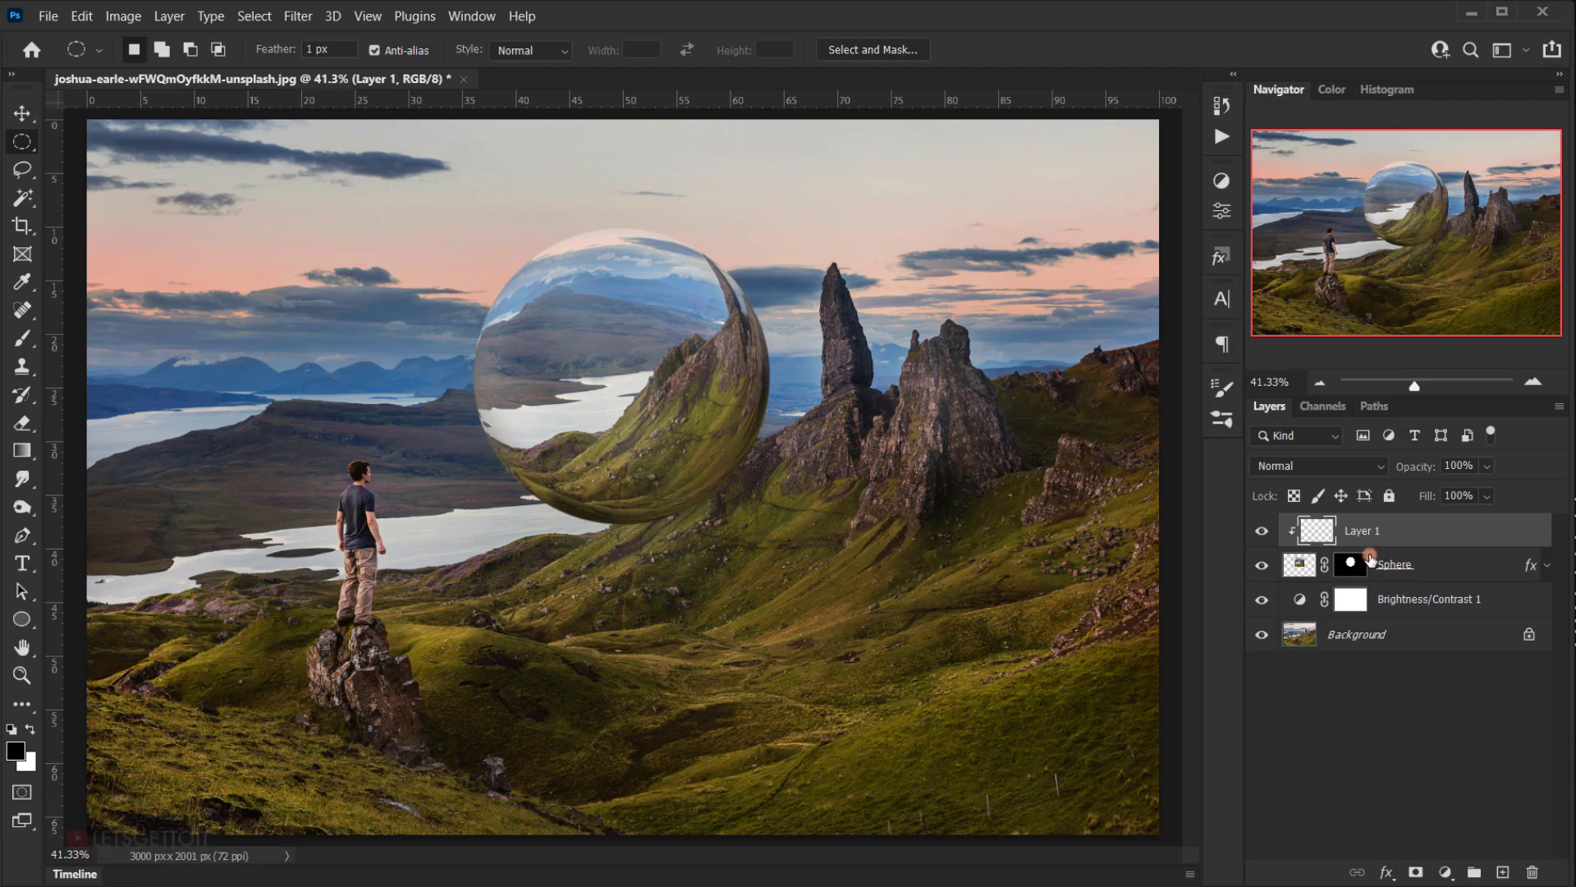
pyautogui.click(22, 338)
pyautogui.click(111, 337)
pyautogui.moveTo(584, 411); pyautogui.dragTo(492, 411)
pyautogui.moveTo(789, 558)
pyautogui.mouseDown()
pyautogui.moveTo(741, 573)
pyautogui.moveTo(685, 545)
pyautogui.mouseUp()
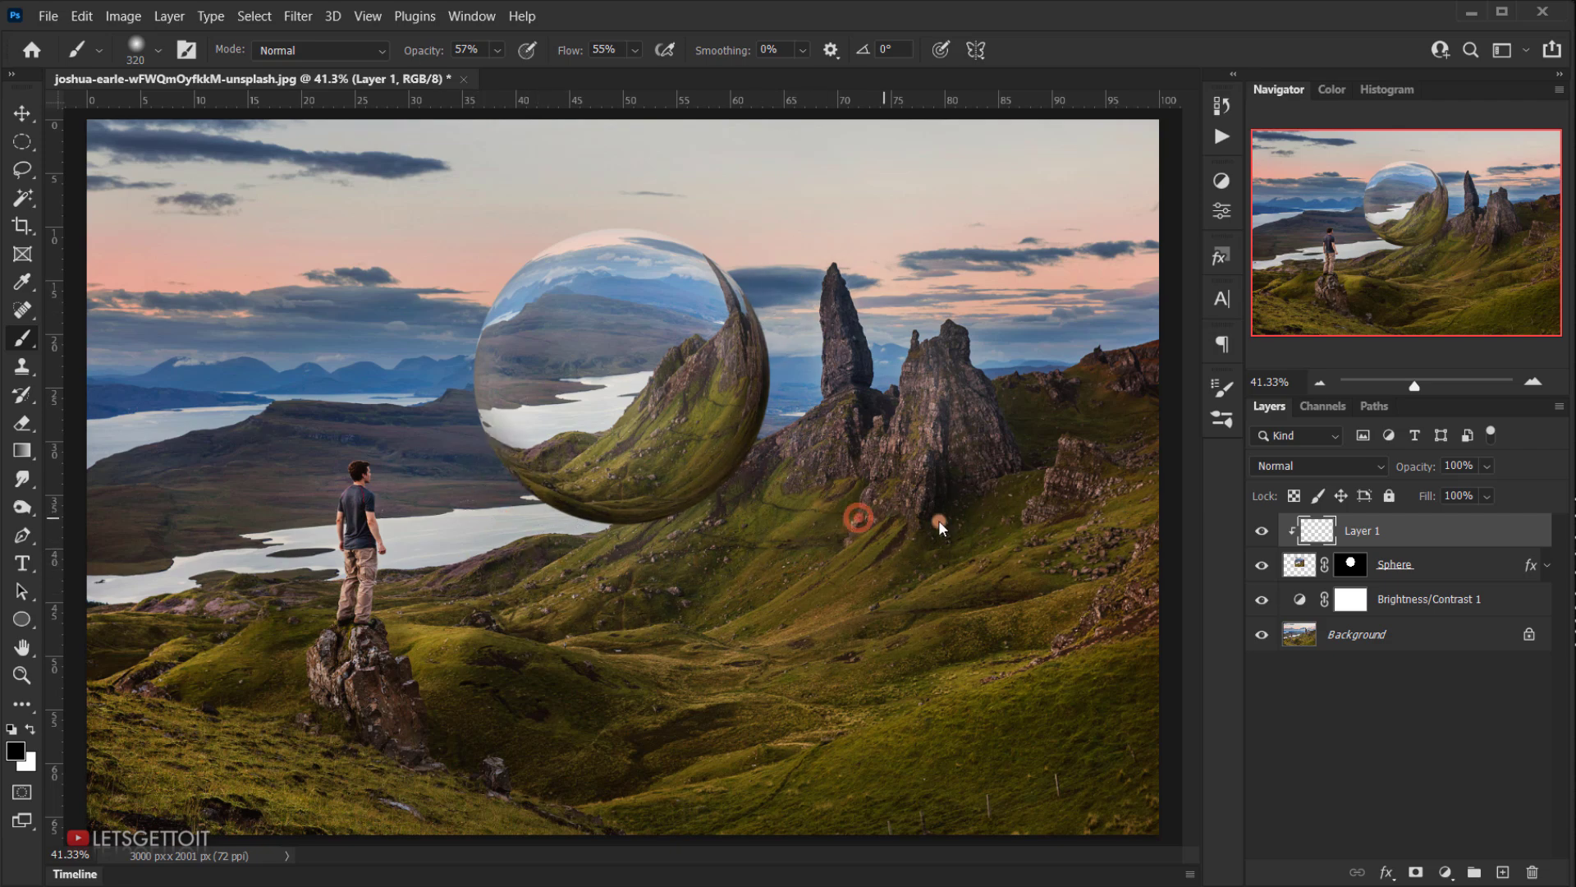
pyautogui.moveTo(855, 518); pyautogui.dragTo(890, 362)
pyautogui.moveTo(545, 668); pyautogui.dragTo(520, 711)
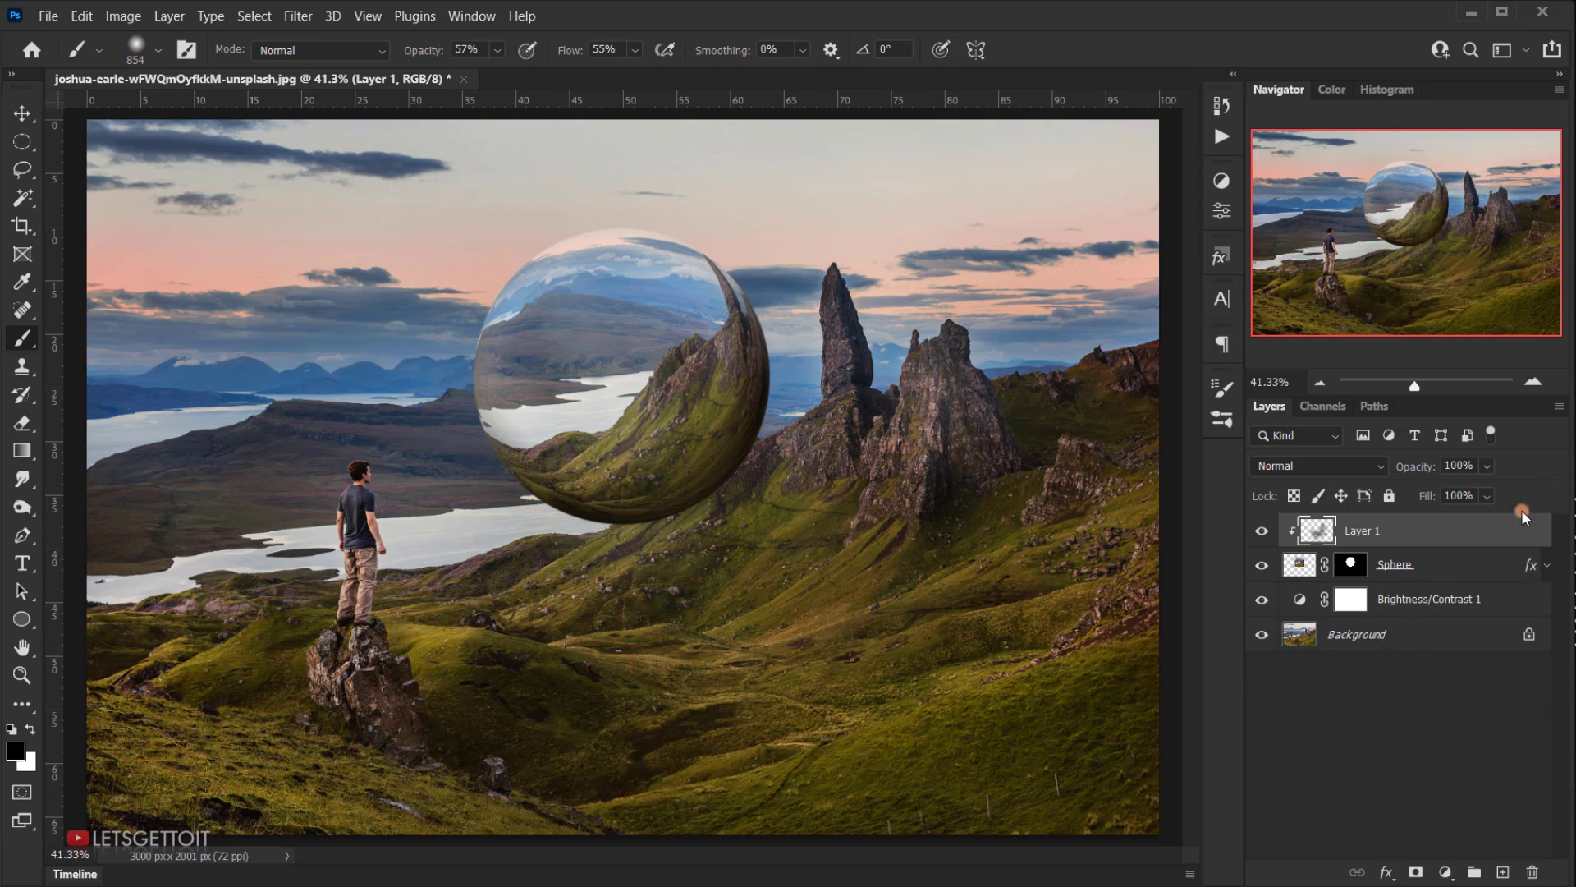
# Reduce the black shading layer's opacity to 57% and compare the sphere with and without it.
pyautogui.moveTo(1442, 465); pyautogui.dragTo(1394, 473)
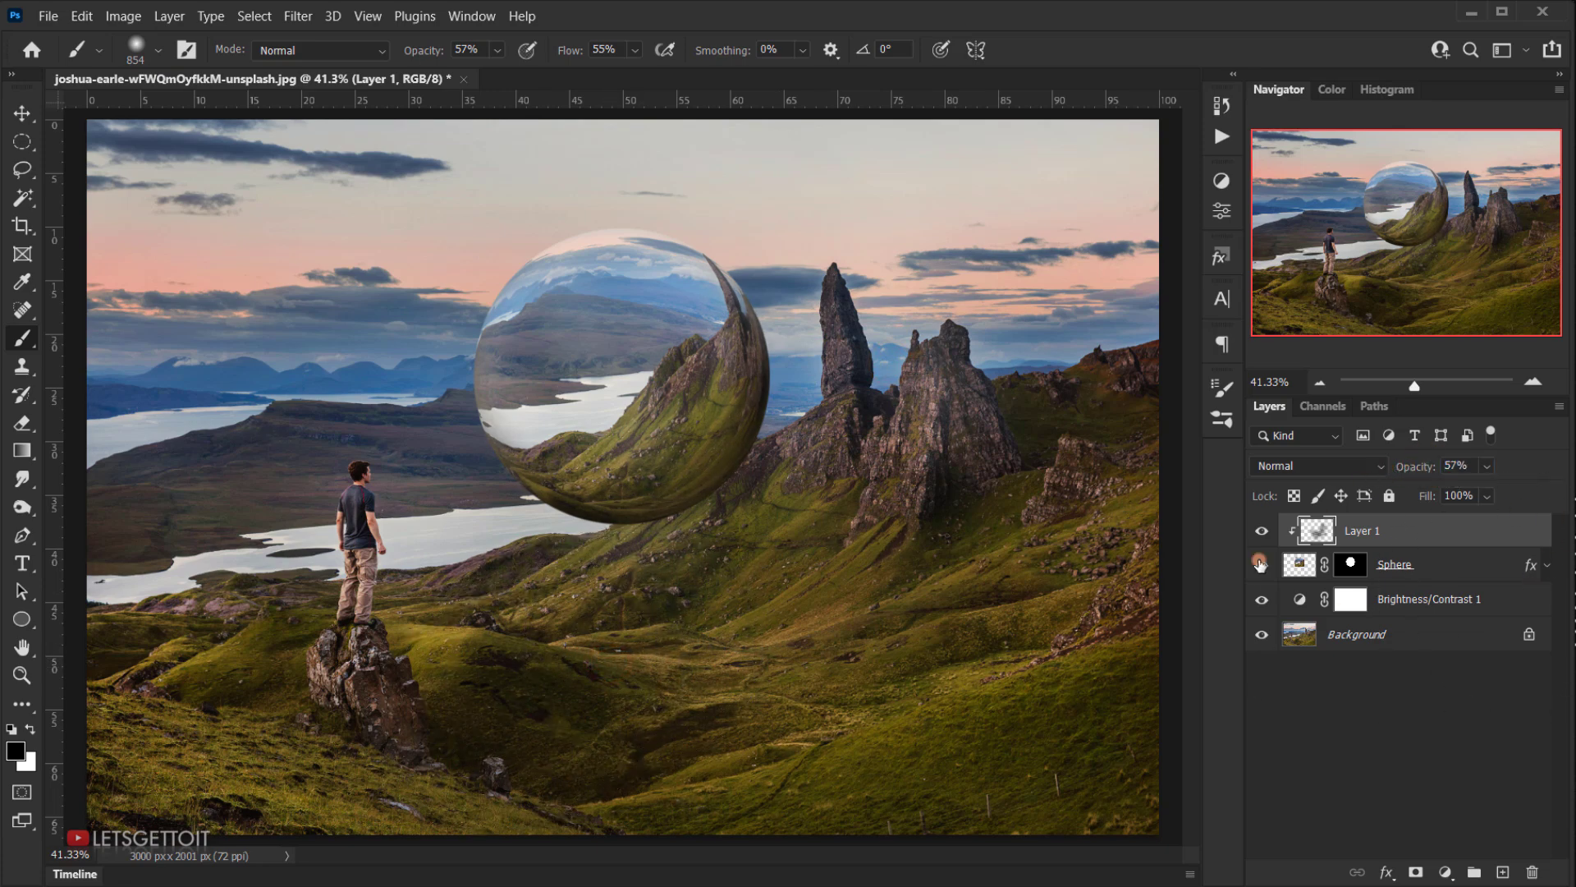
pyautogui.click(1262, 530)
pyautogui.click(1261, 530)
# Add another layer clipped to the Sphere and brush a soft white highlight onto the sphere's upper-left edge.
pyautogui.click(1503, 871)
pyautogui.moveTo(1391, 548); pyautogui.dragTo(1436, 548)
pyautogui.keyDown('alt'); pyautogui.click(1438, 548); pyautogui.keyUp('alt')
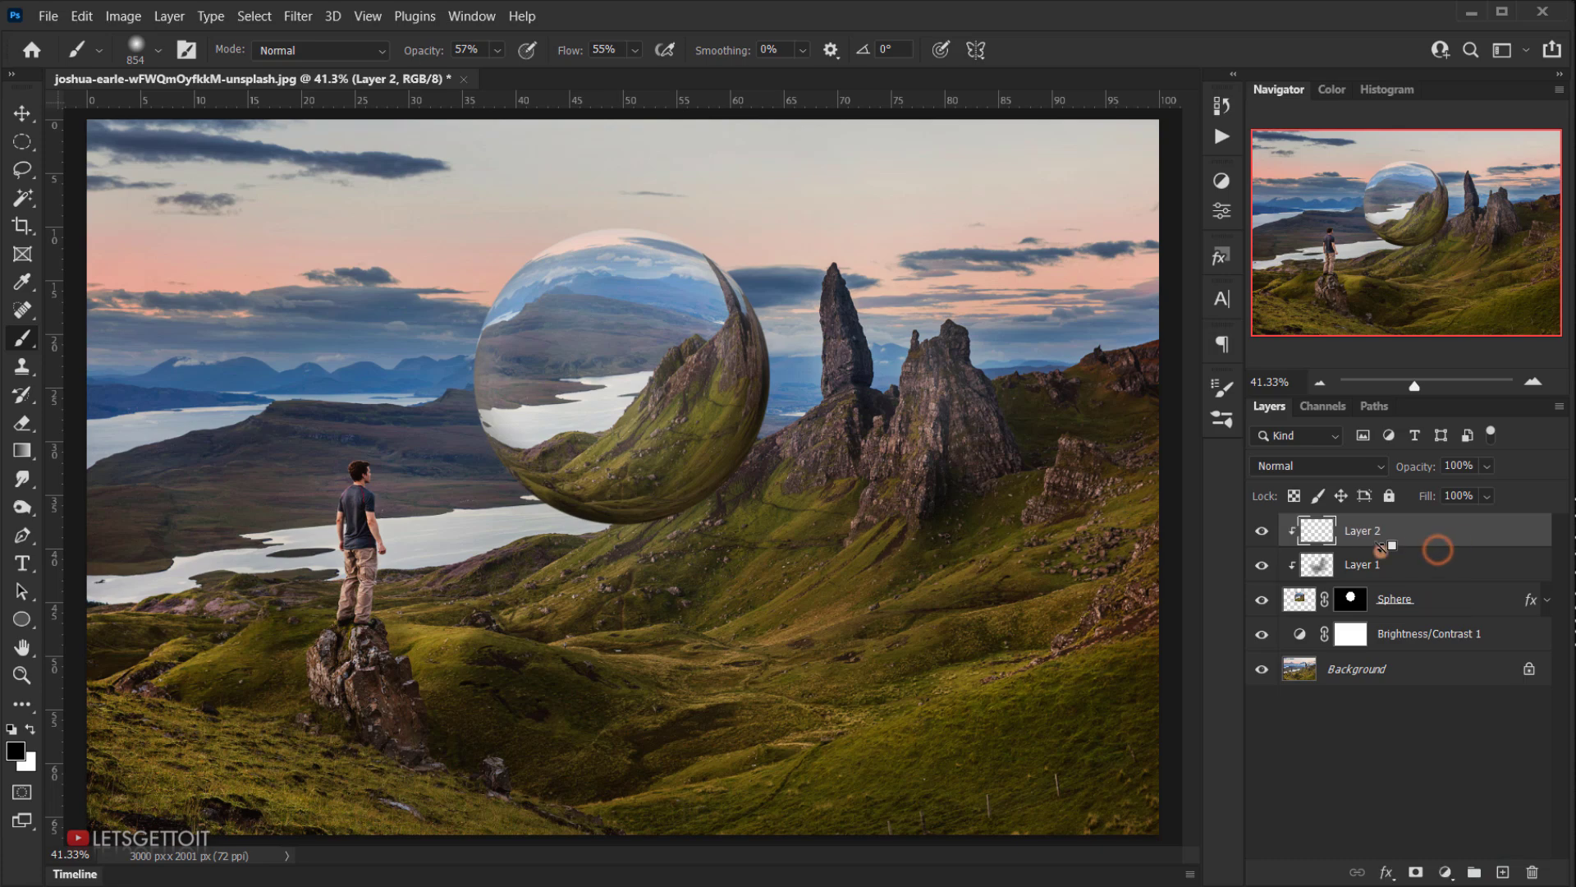
pyautogui.press('x')
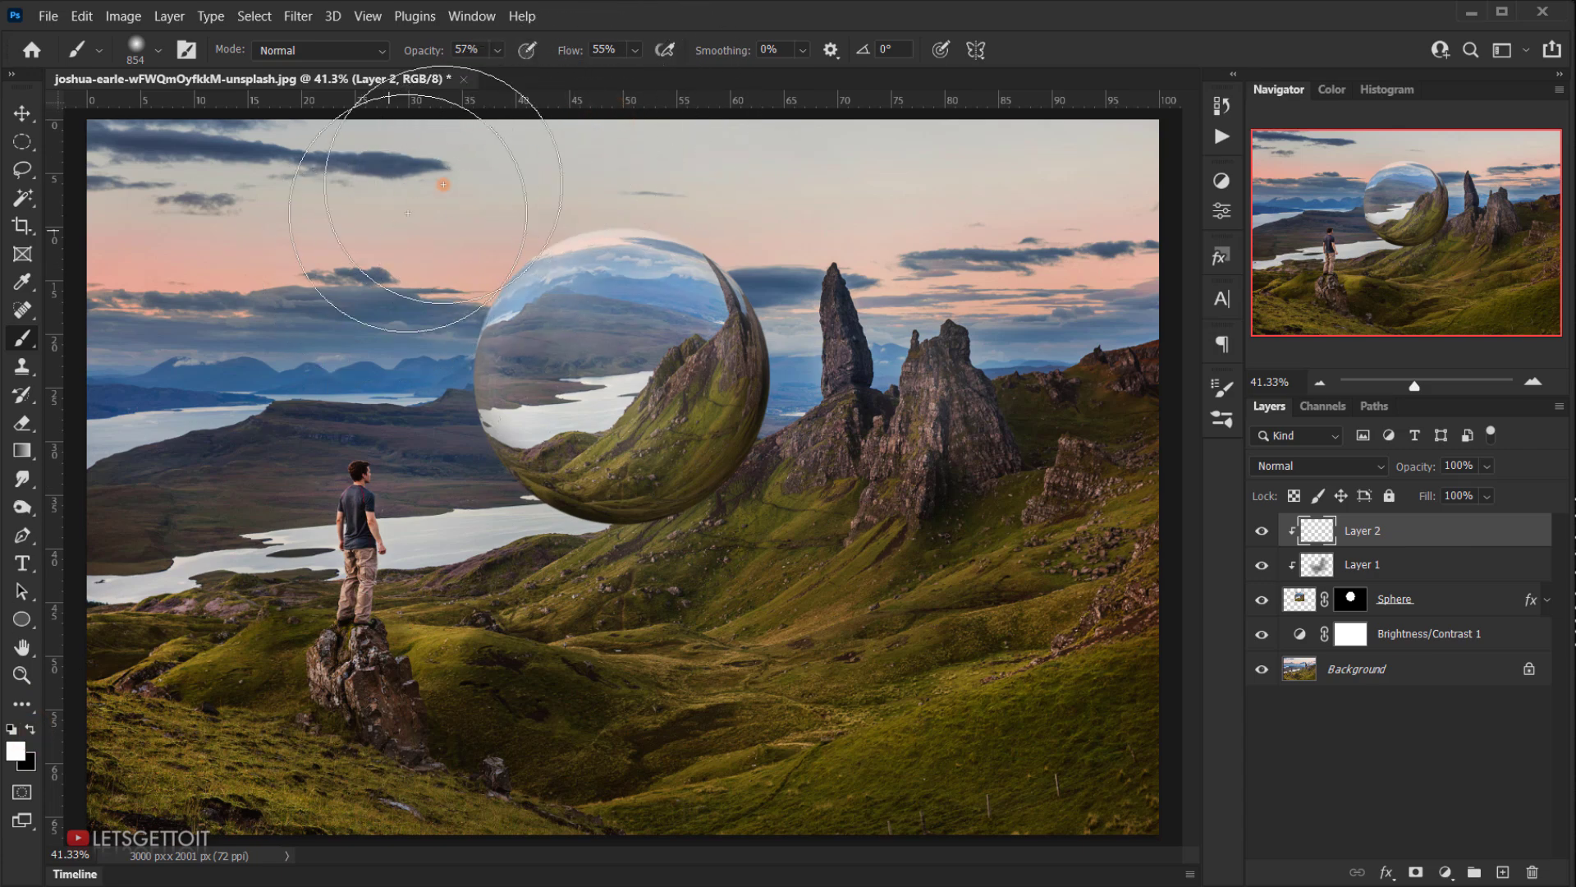
pyautogui.click(1262, 531)
pyautogui.click(1262, 531)
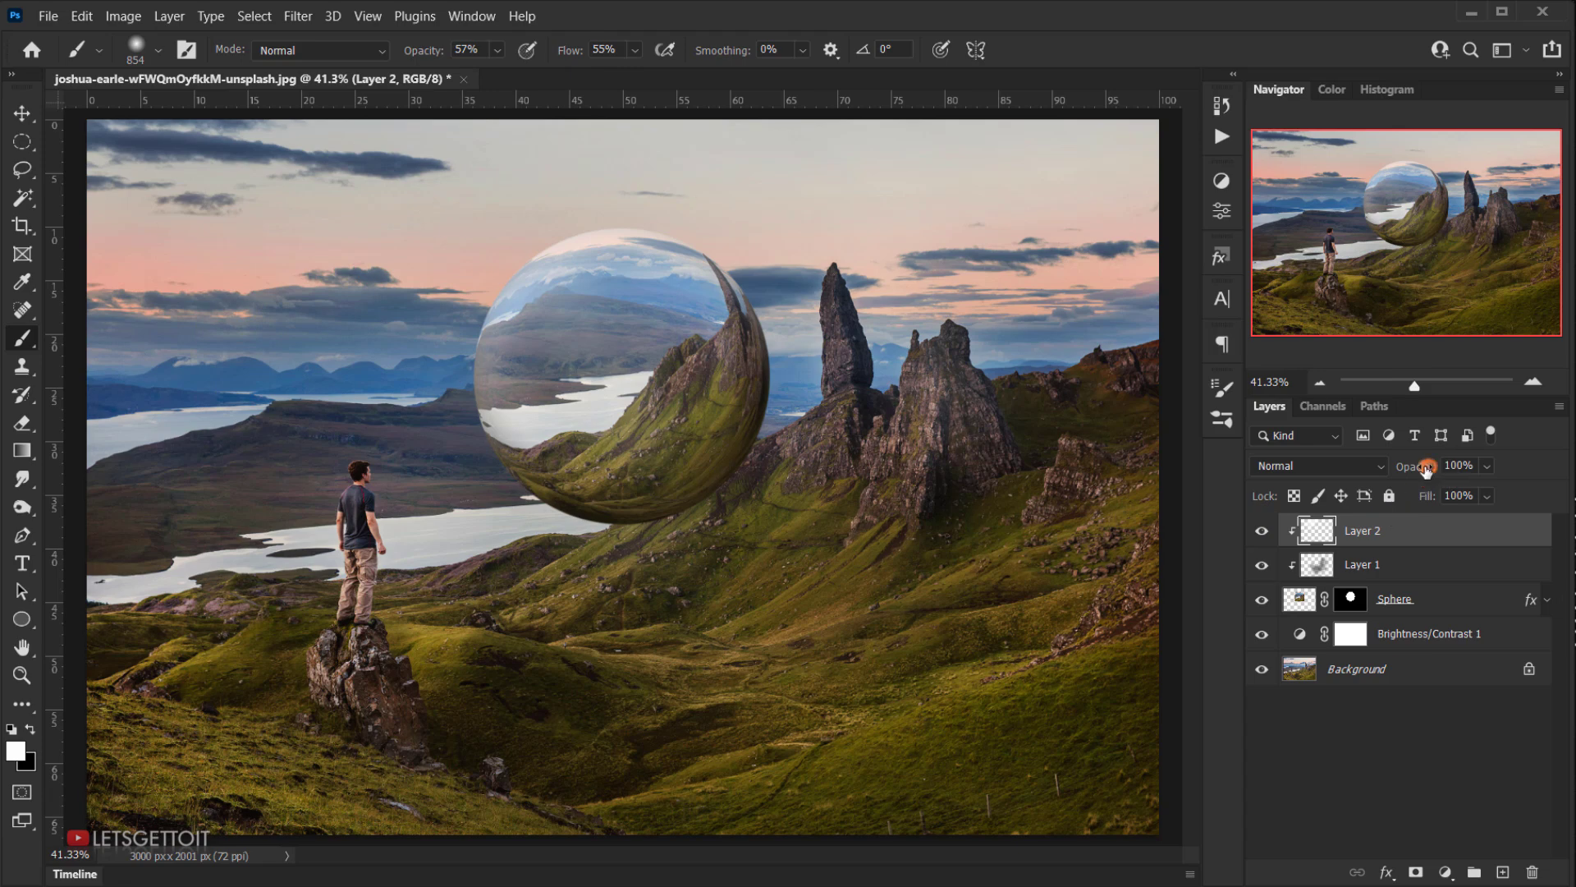
# Reduce the white highlight layer's opacity to 73% and check the sphere's shading up close.
pyautogui.moveTo(1427, 468); pyautogui.dragTo(1419, 468)
pyautogui.press('Return')
pyautogui.scroll(2, 522, 454)
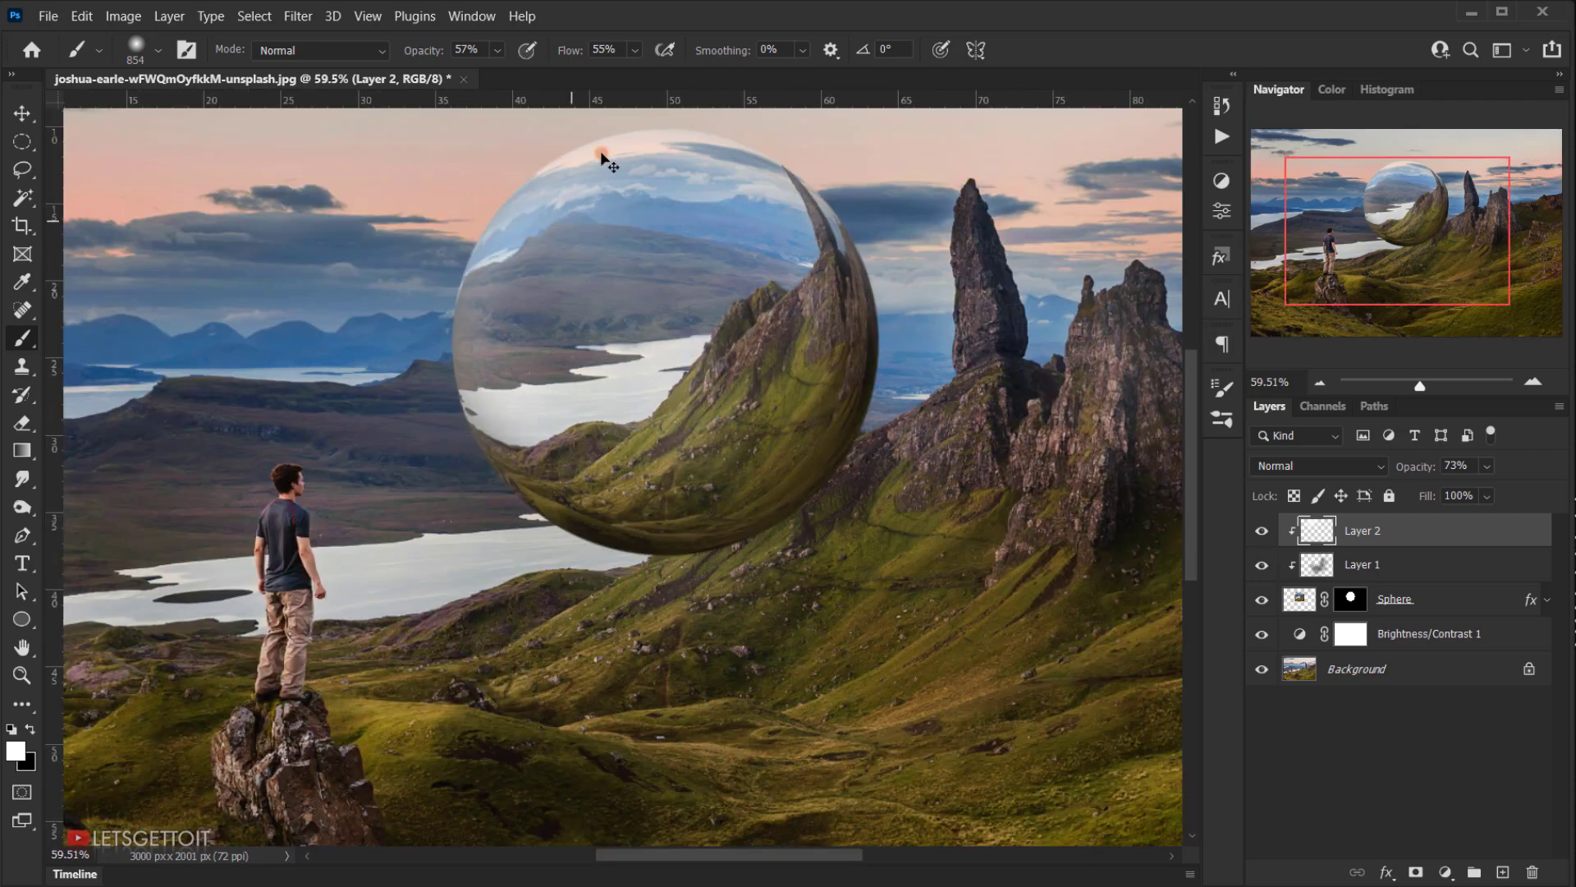
pyautogui.scroll(-3, 566, 308)
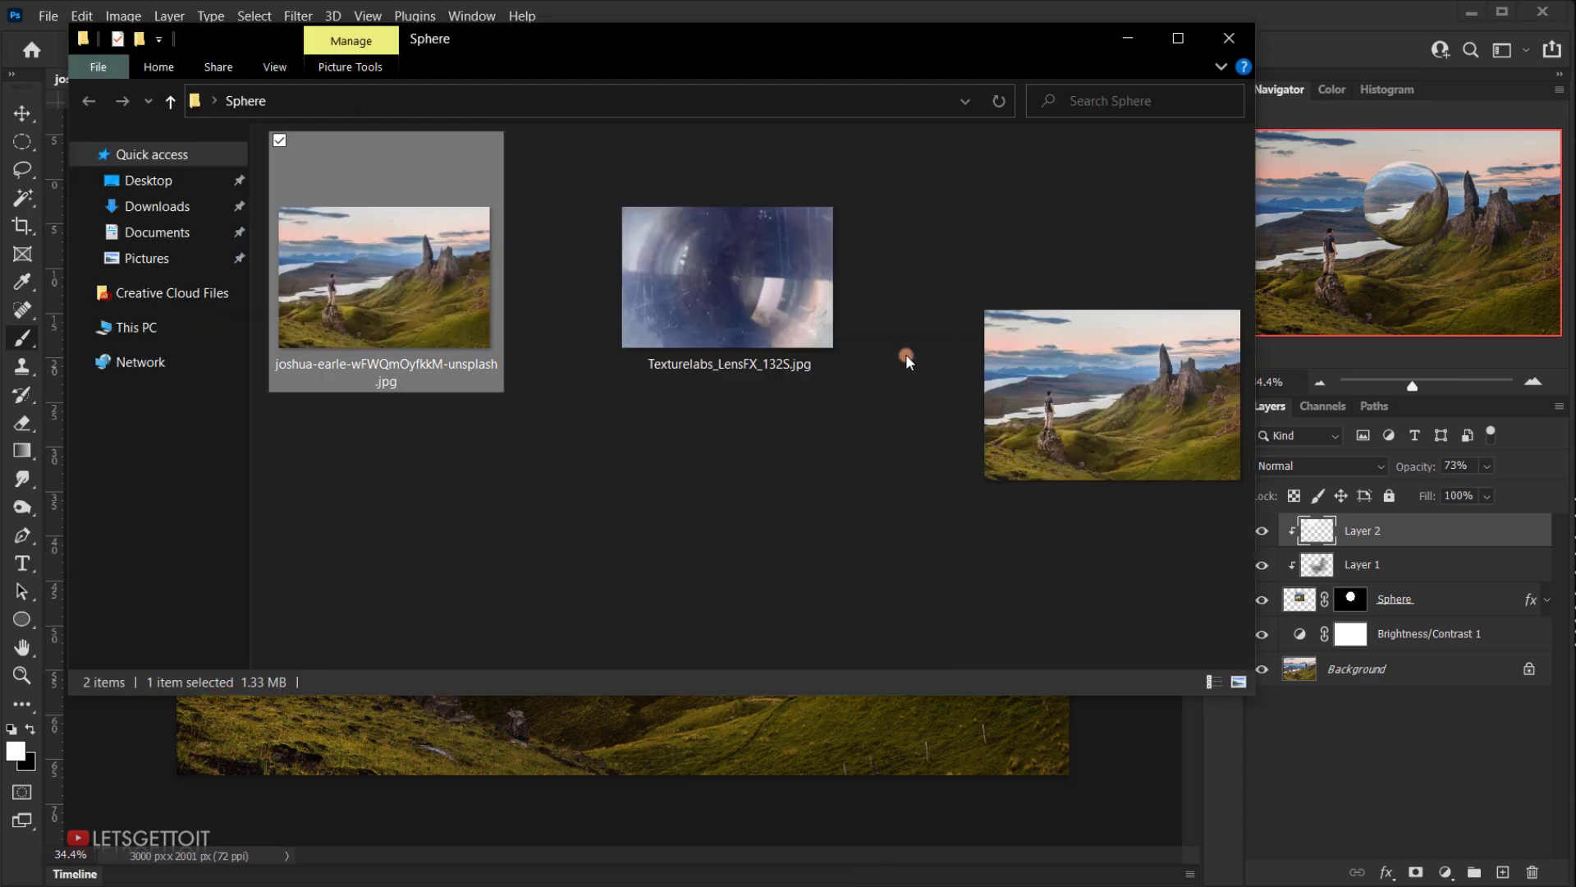
# Place the Texturelabs_LensFX_132S.jpg texture from the Sphere folder in File Explorer into the Photoshop document as the top layer.
pyautogui.click(741, 302)
pyautogui.moveTo(808, 31); pyautogui.dragTo(1141, 18)
pyautogui.moveTo(1069, 246); pyautogui.dragTo(307, 415)
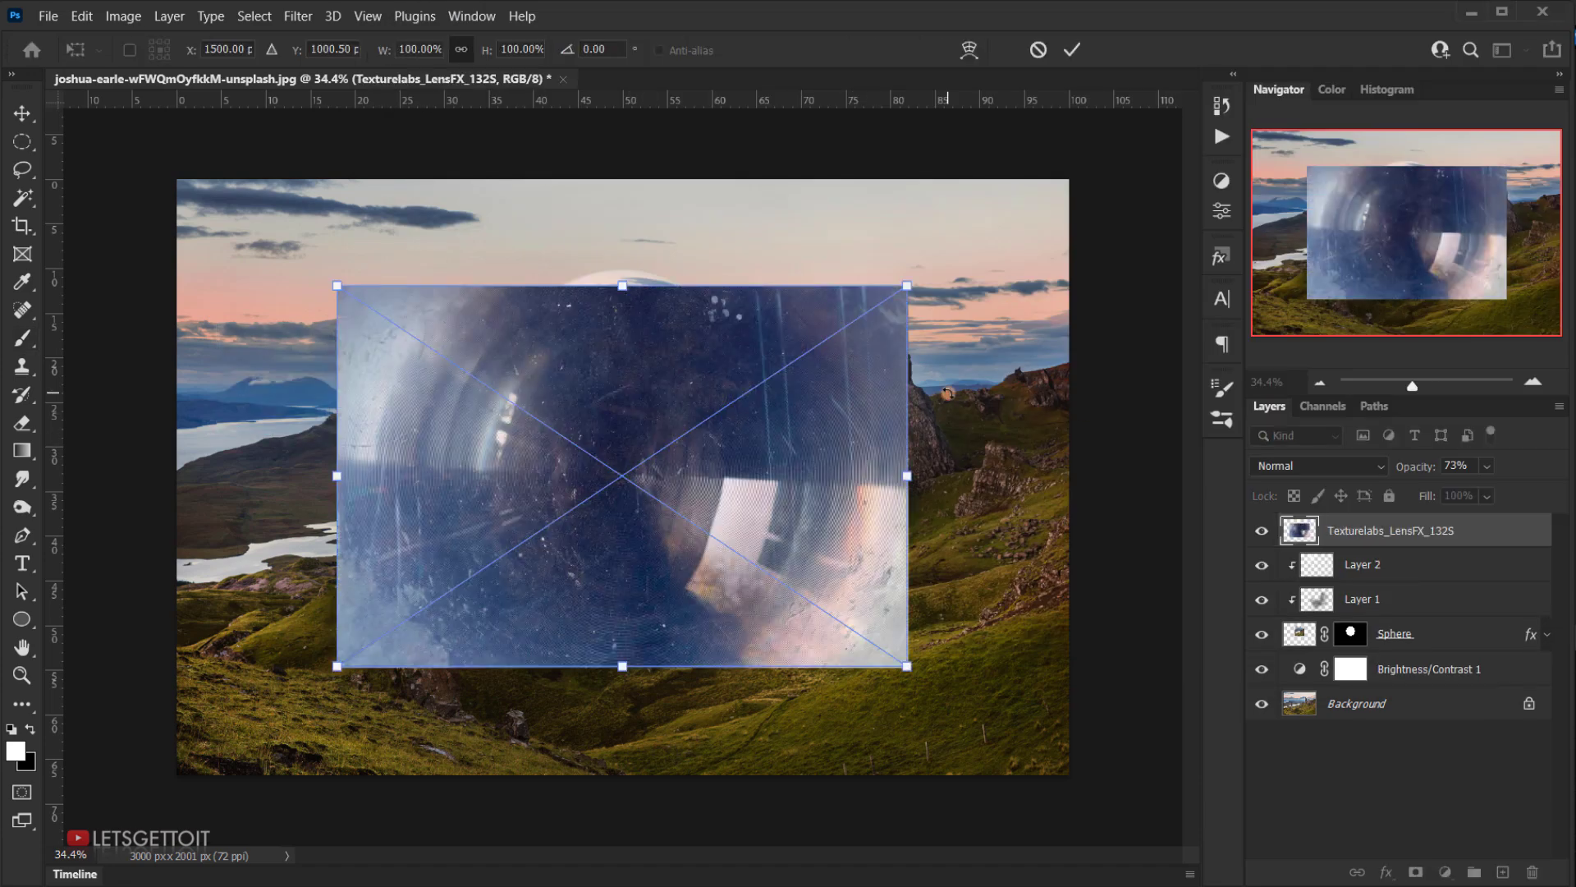
pyautogui.press('Return')
pyautogui.press('b')
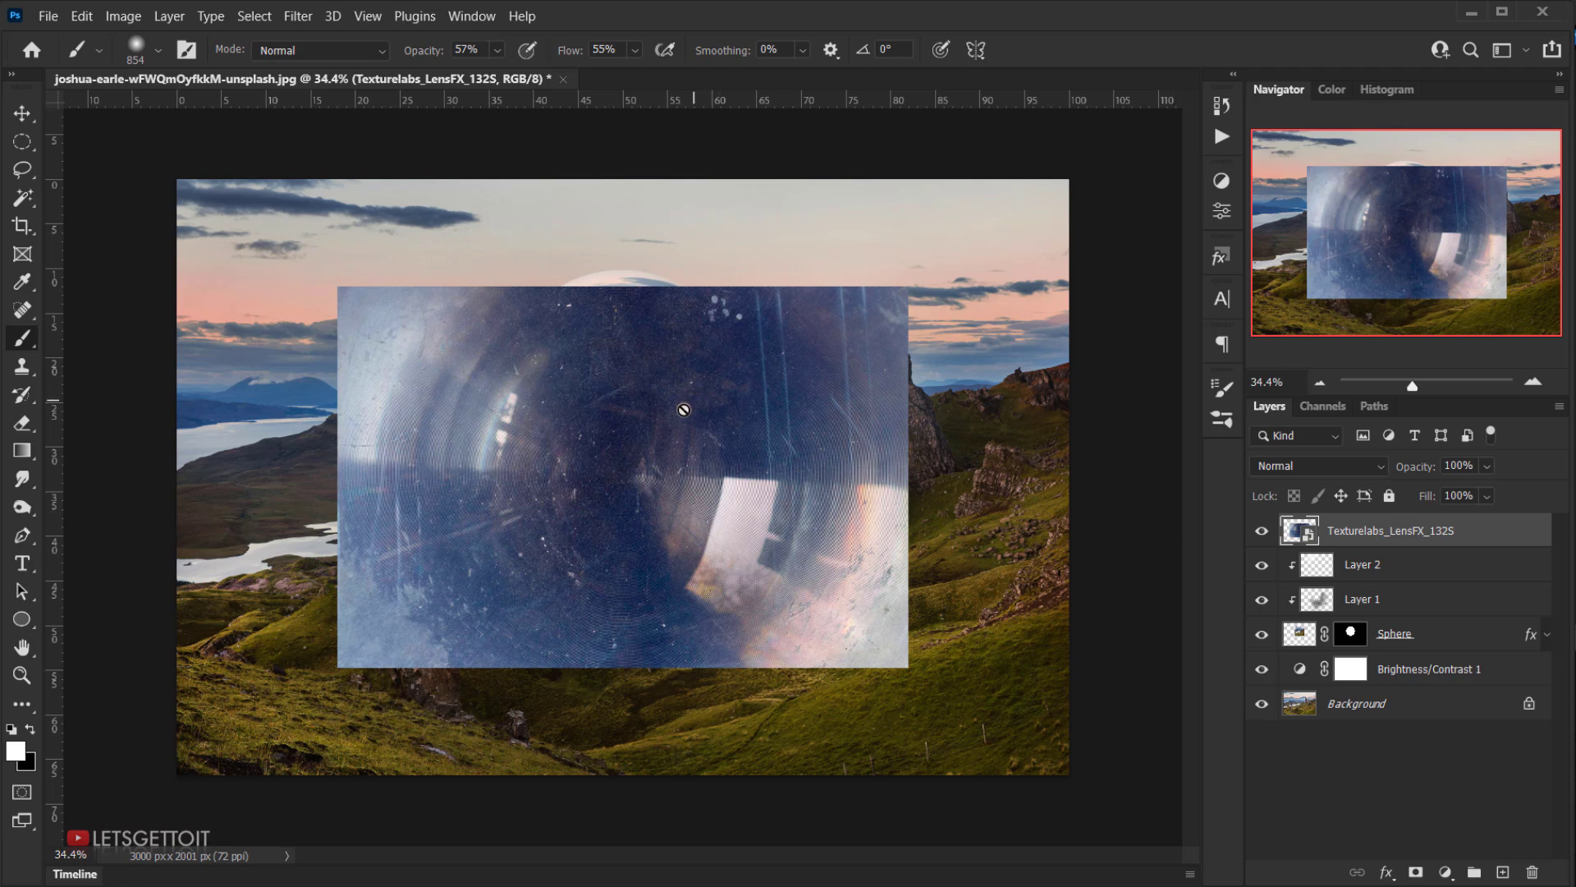
# Move the lens texture upward over the sphere and examine its reflections up close.
pyautogui.click(28, 115)
pyautogui.moveTo(679, 493); pyautogui.dragTo(659, 457)
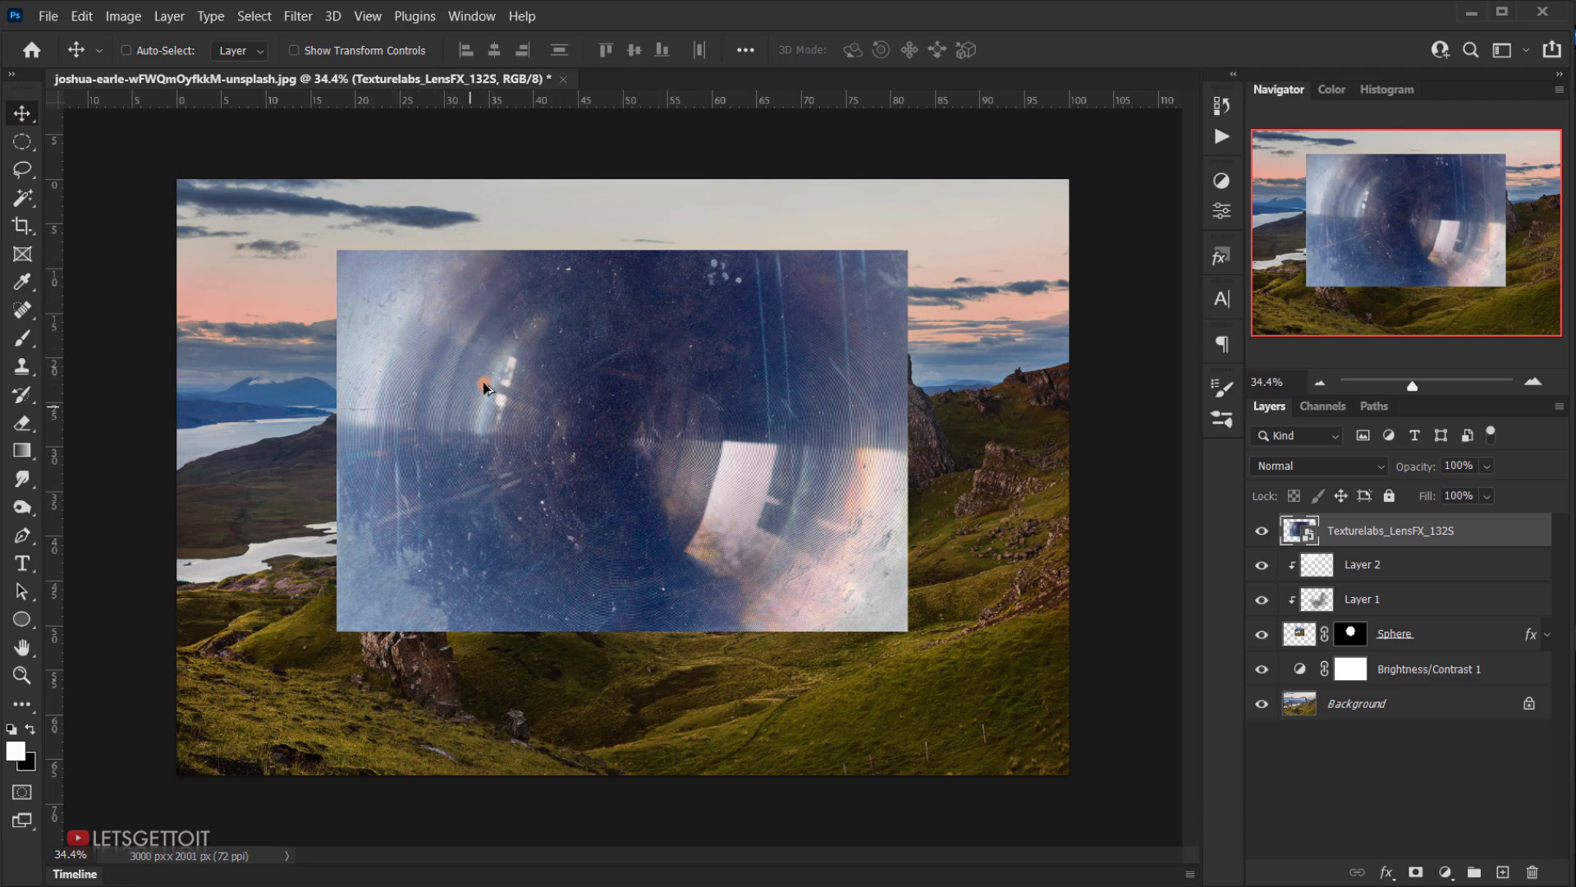
pyautogui.scroll(3, 484, 386)
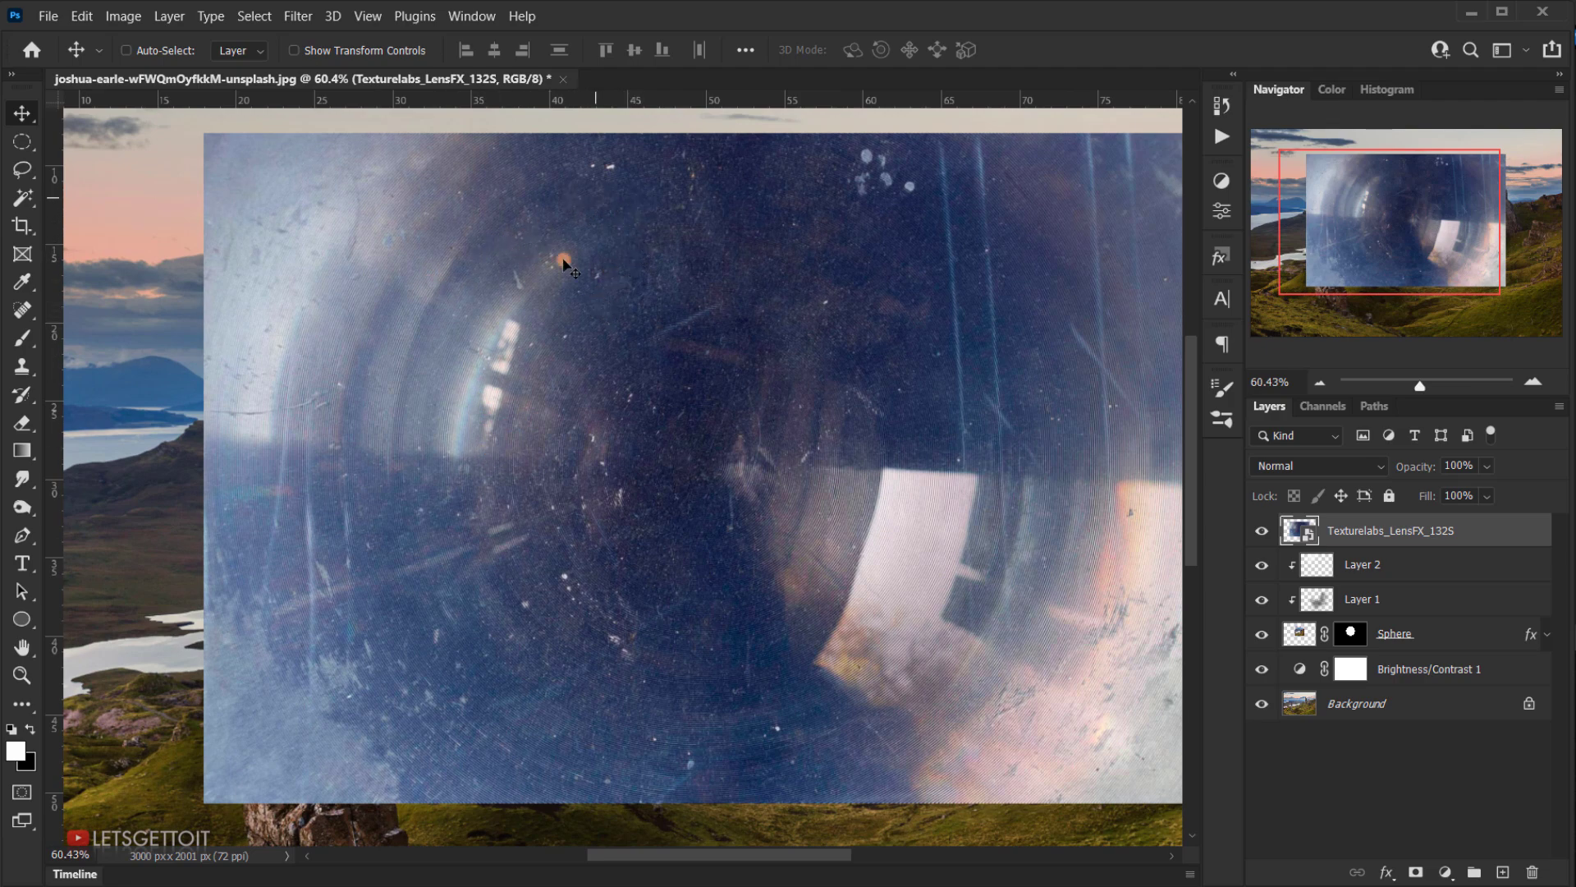
pyautogui.scroll(-3, 492, 345)
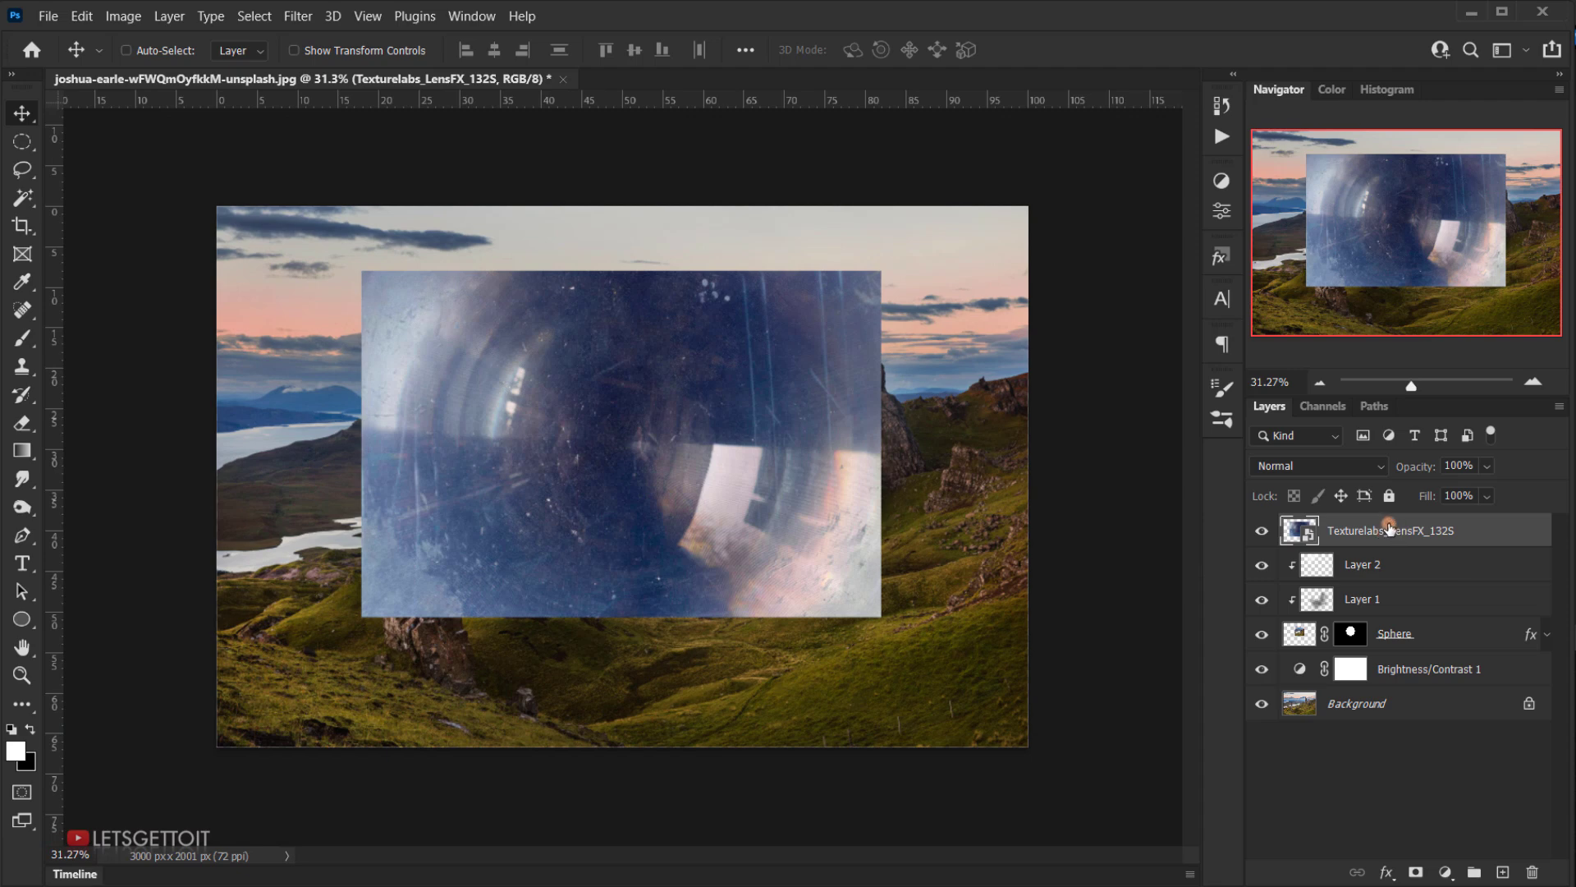
# Rasterize the Texturelabs_LensFX_132S layer and desaturate it to grayscale.
pyautogui.rightClick(1364, 529)
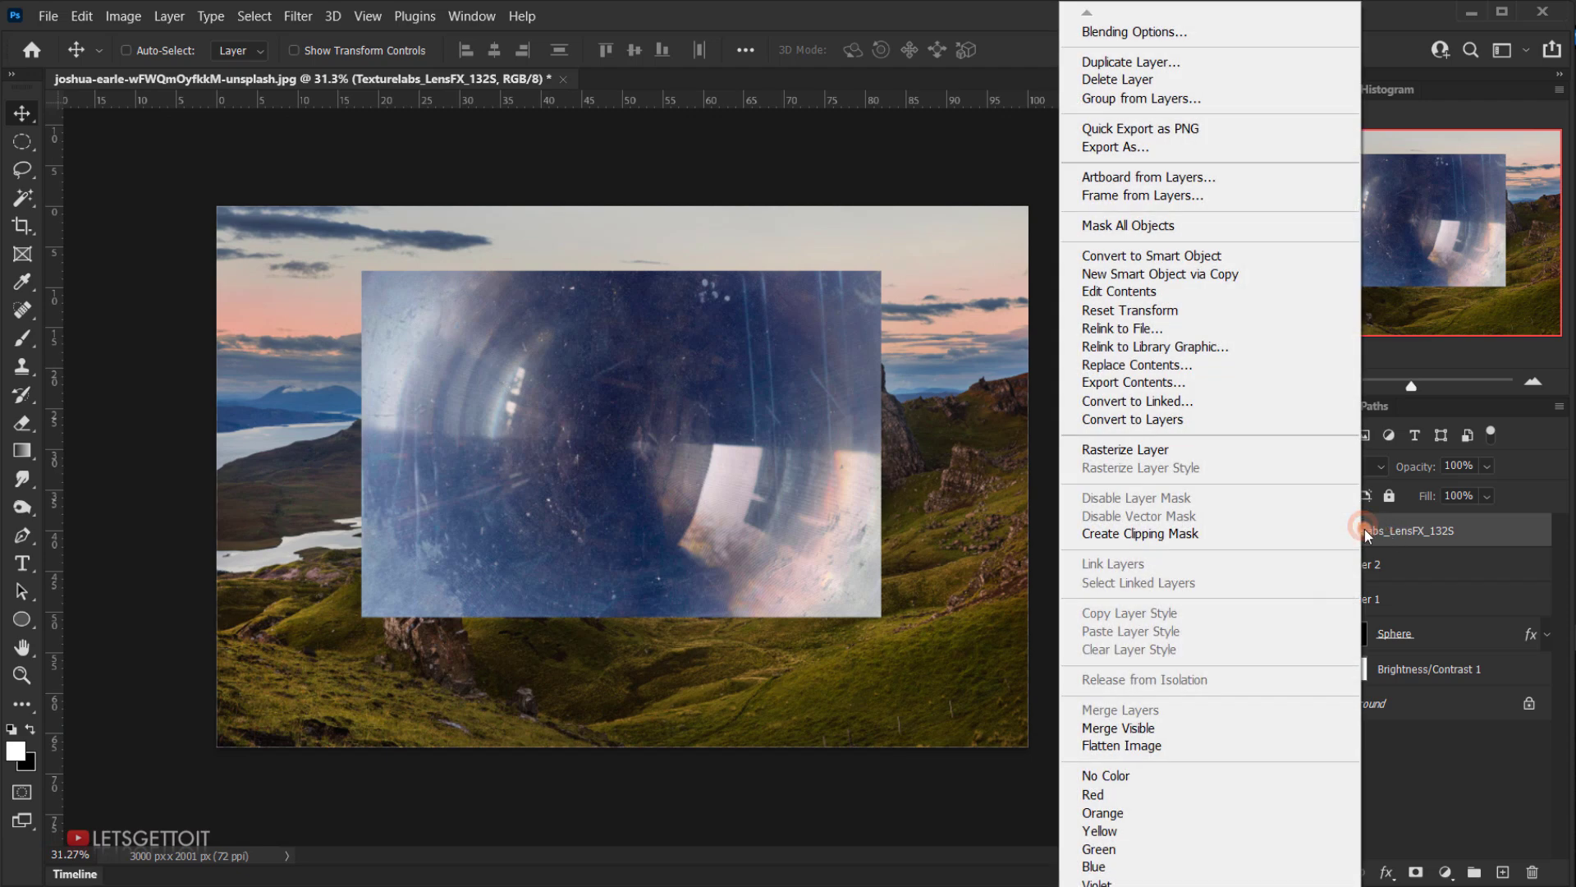
pyautogui.click(1198, 451)
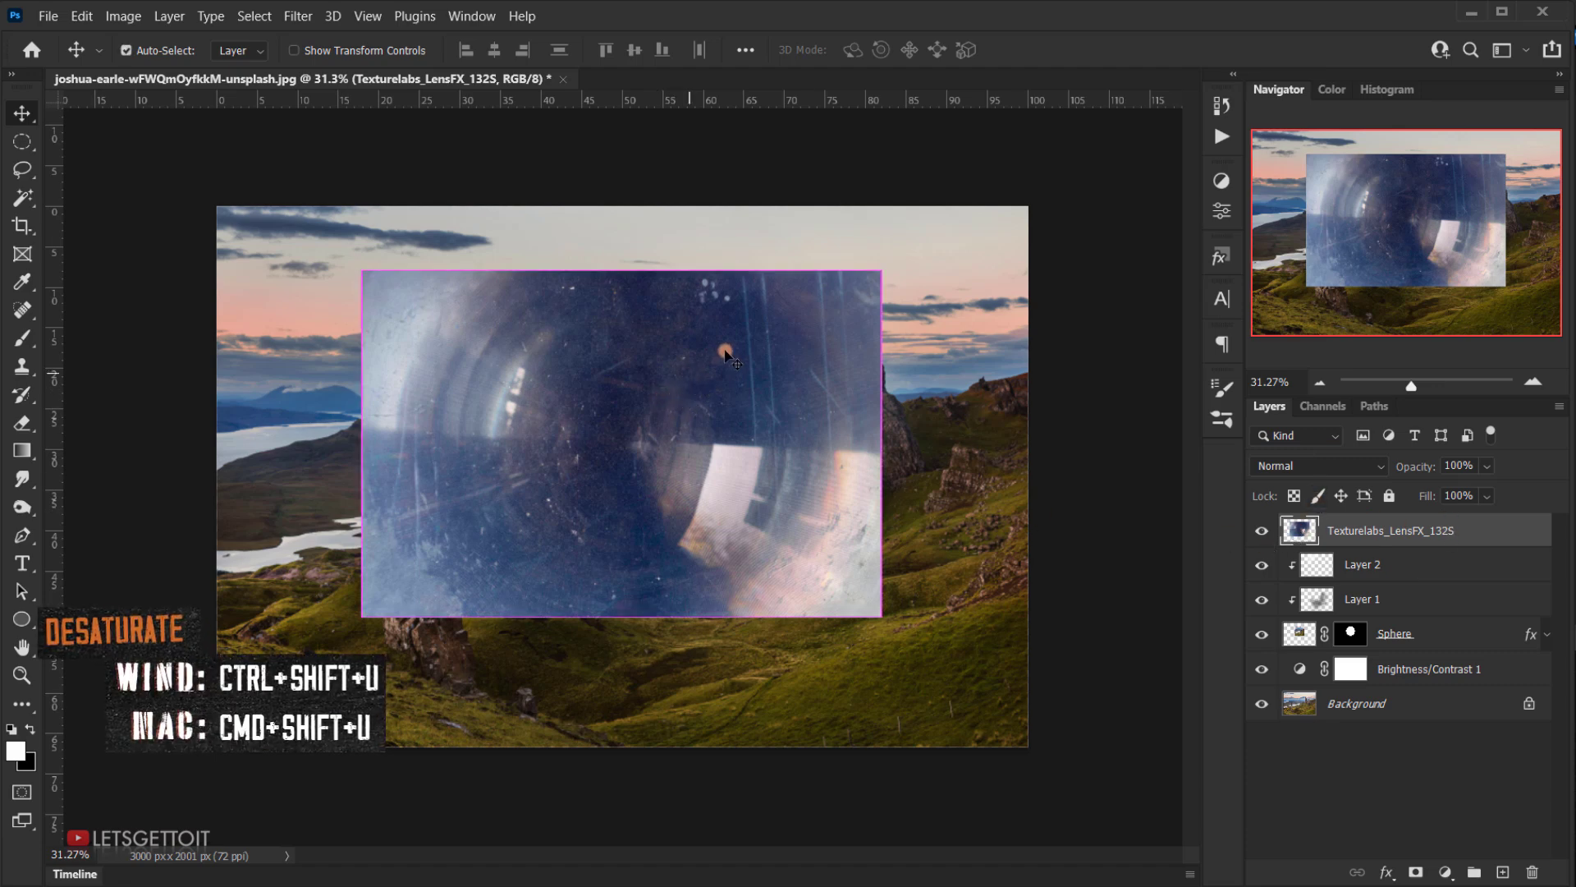
pyautogui.press('ctrl')
pyautogui.hotkey('ctrl', 'shift', 'u')
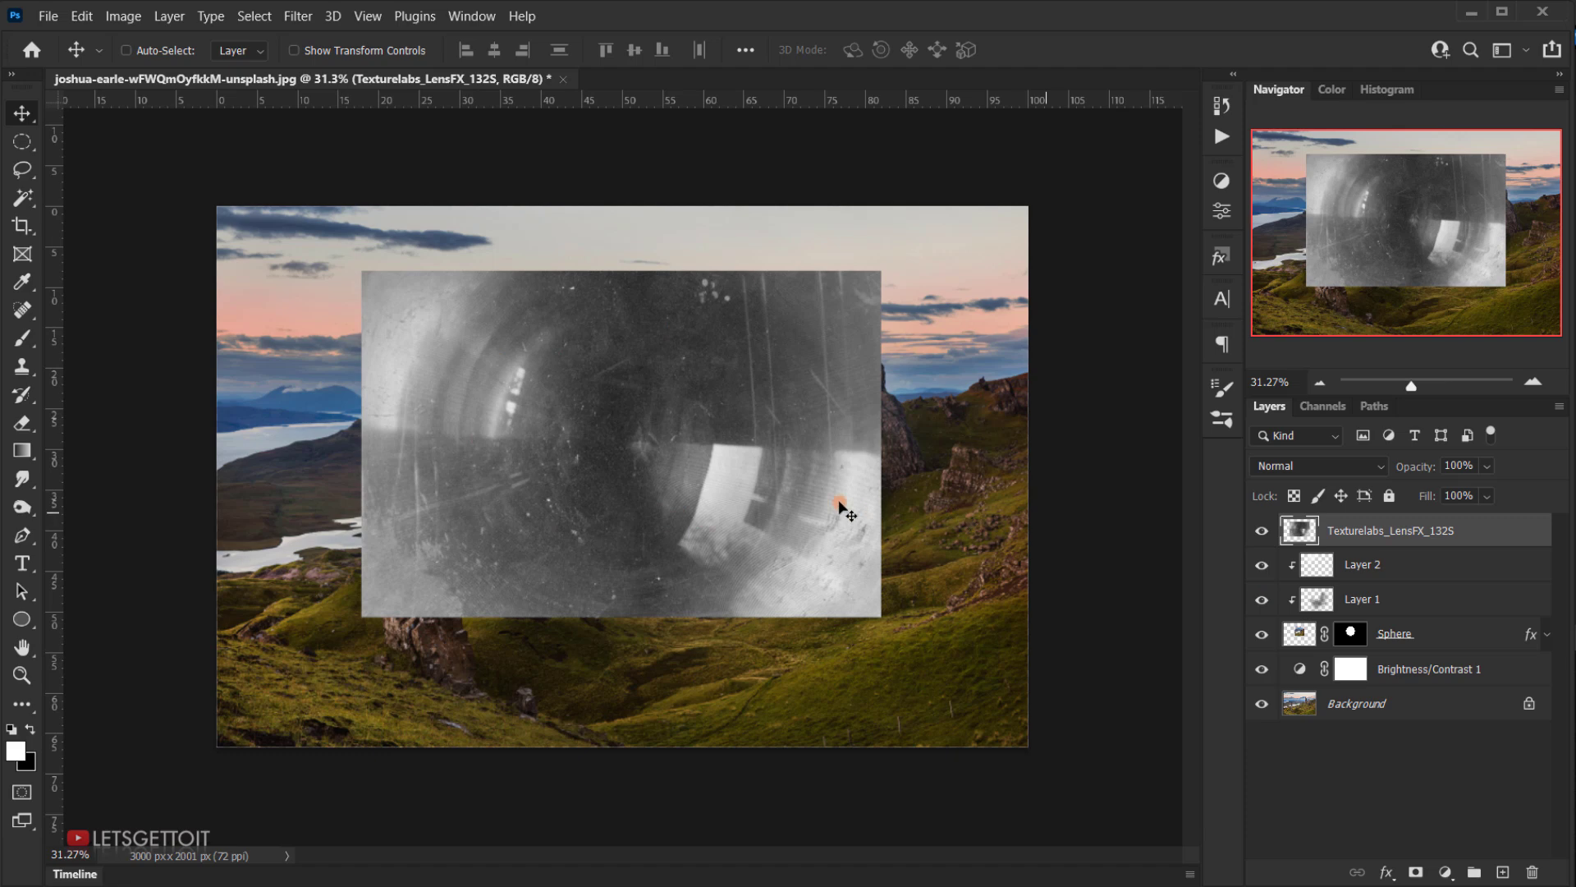
# Scale the lens texture down to about 65% and position it over the glass sphere.
pyautogui.hotkey('ctrl', 't')
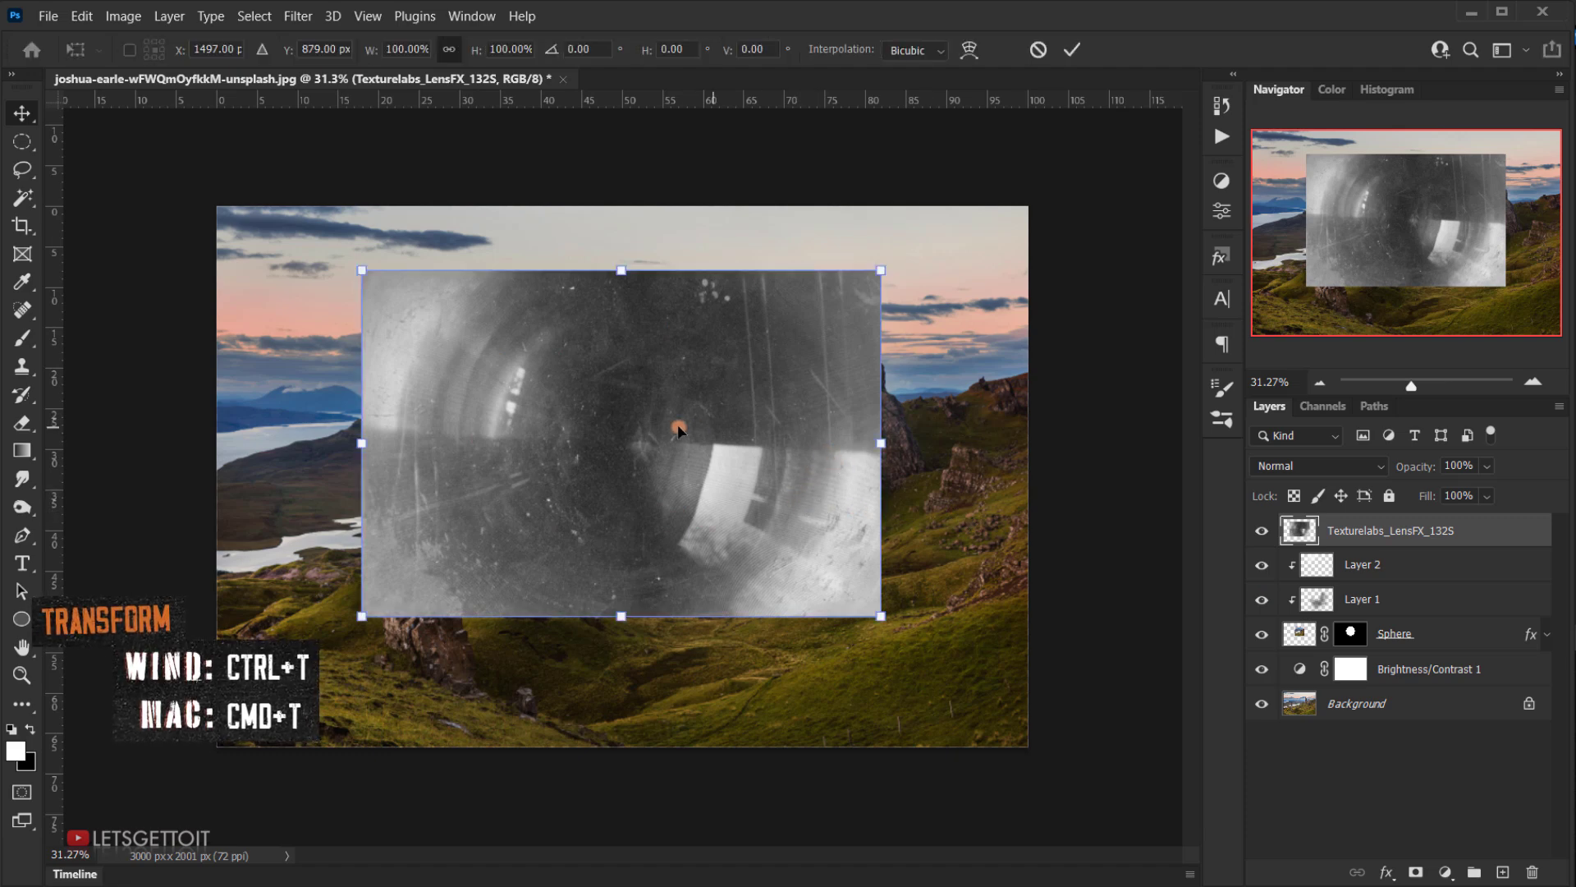
pyautogui.moveTo(677, 425); pyautogui.dragTo(603, 447)
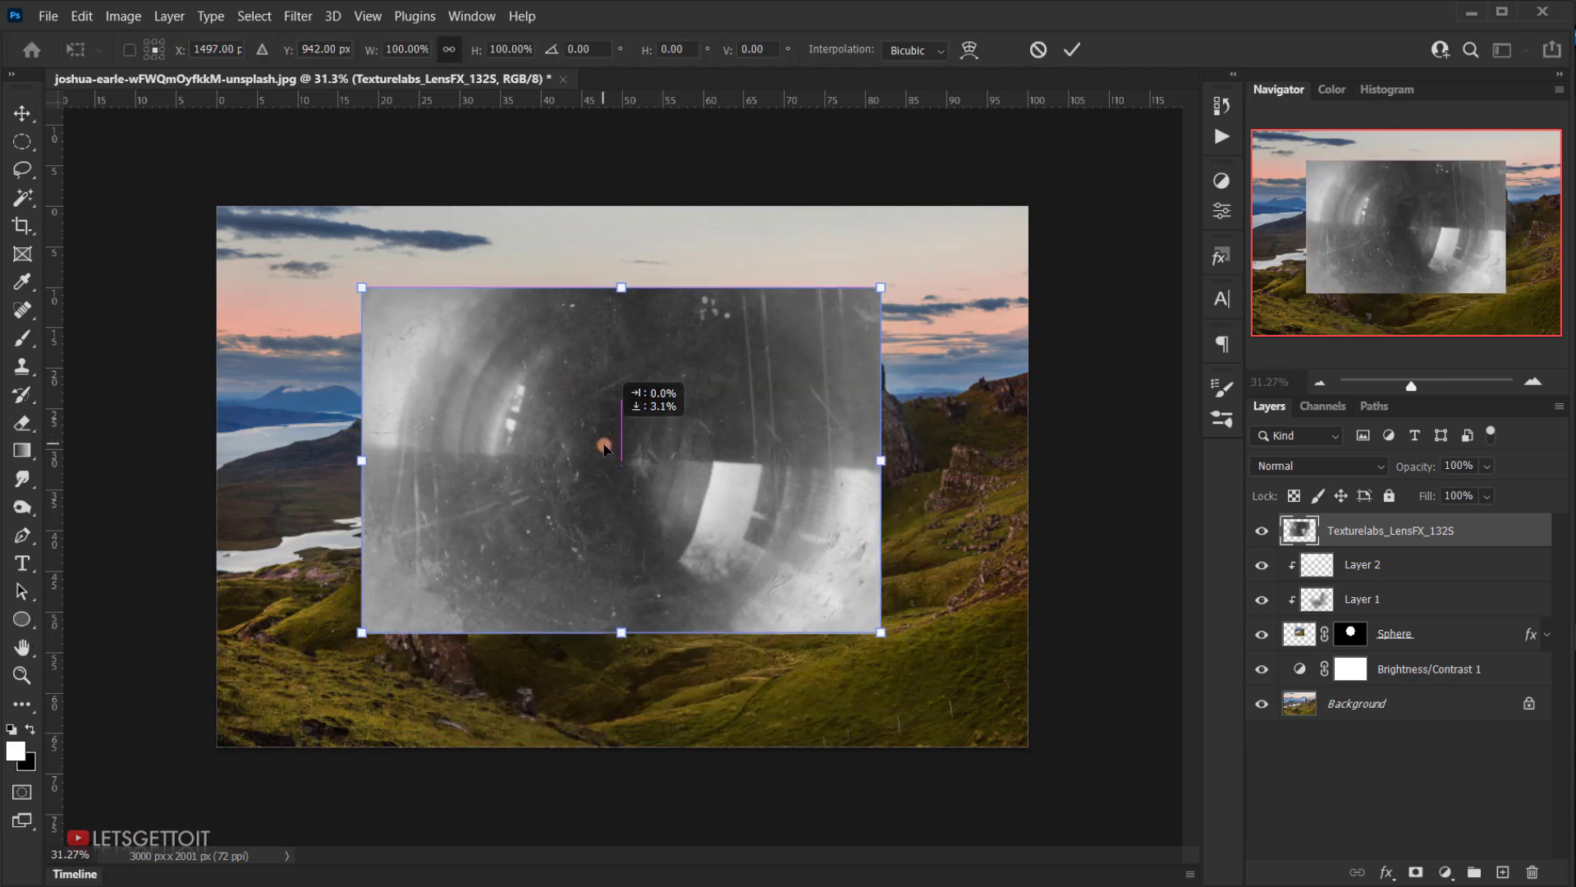
pyautogui.moveTo(621, 631); pyautogui.dragTo(619, 510)
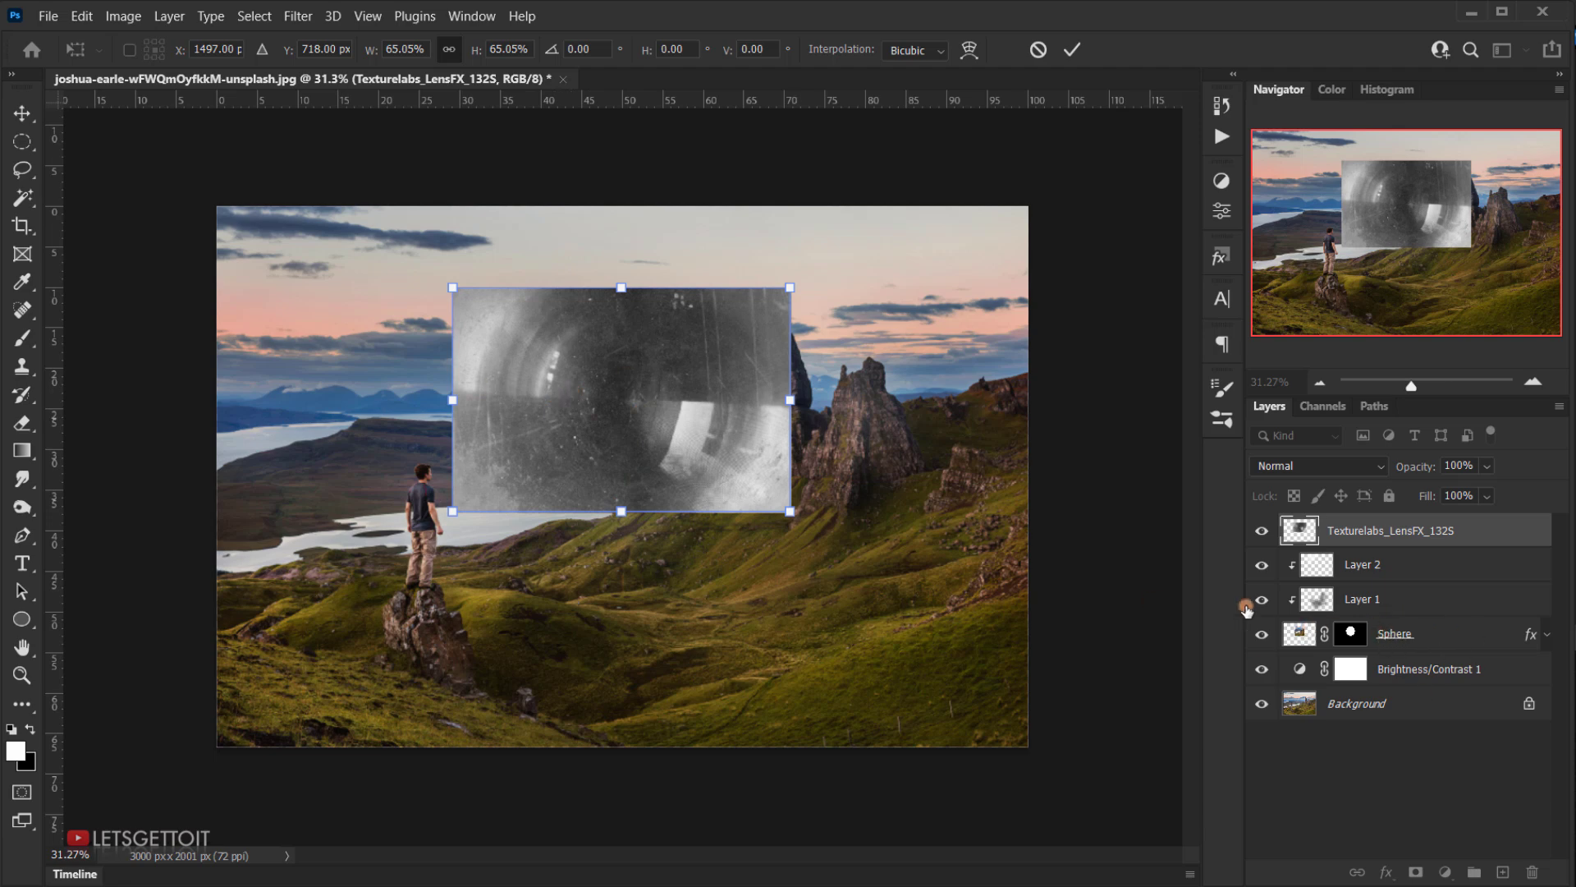
pyautogui.press('Return')
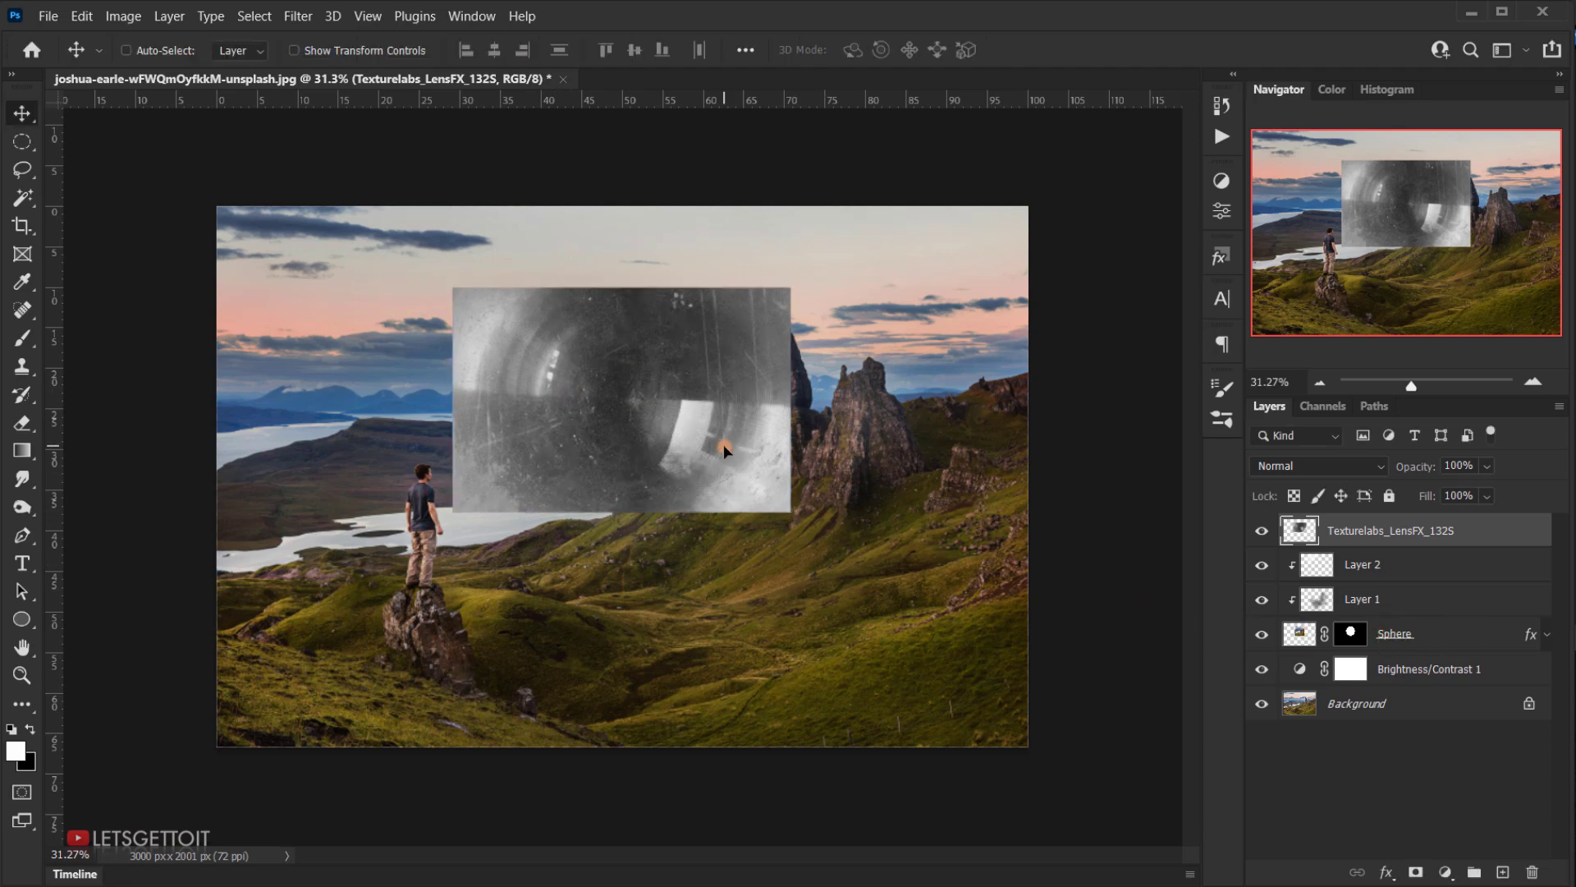
# Copy the Sphere layer's mask onto the Texturelabs_LensFX_132S layer so the texture is confined to the ball.
pyautogui.click(1364, 525)
pyautogui.moveTo(1350, 527); pyautogui.dragTo(1374, 547)
pyautogui.moveTo(1376, 643)
pyautogui.mouseDown()
pyautogui.moveTo(1345, 634)
pyautogui.moveTo(1330, 603)
pyautogui.moveTo(1382, 502)
pyautogui.moveTo(1335, 482)
pyautogui.moveTo(1321, 486)
pyautogui.moveTo(1355, 617)
pyautogui.moveTo(1323, 604)
pyautogui.mouseUp()
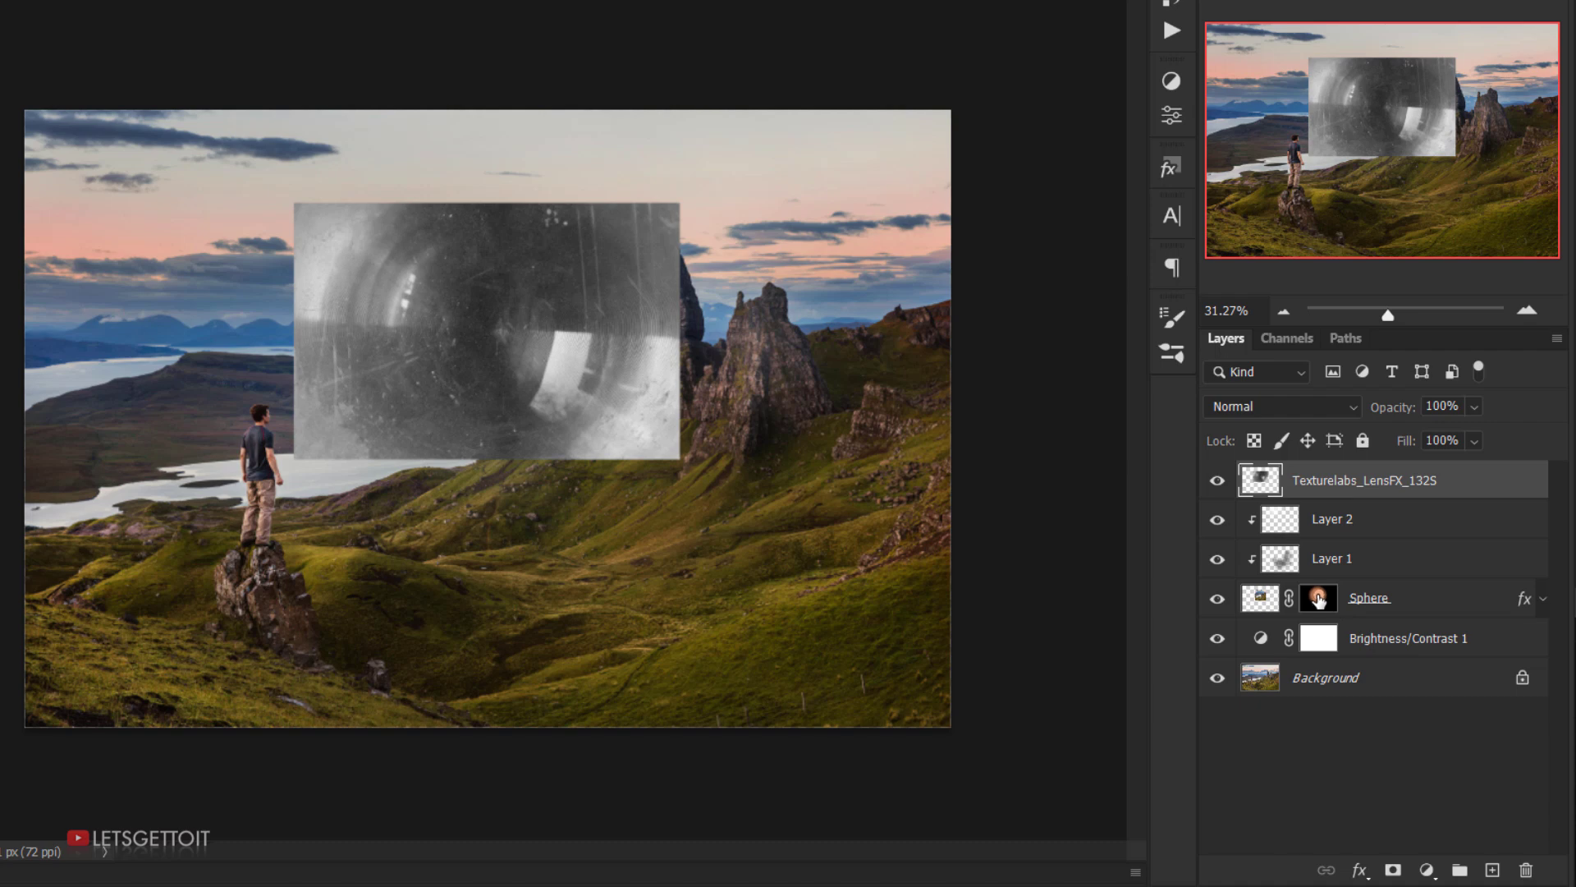
pyautogui.moveTo(1319, 599); pyautogui.dragTo(1328, 484)
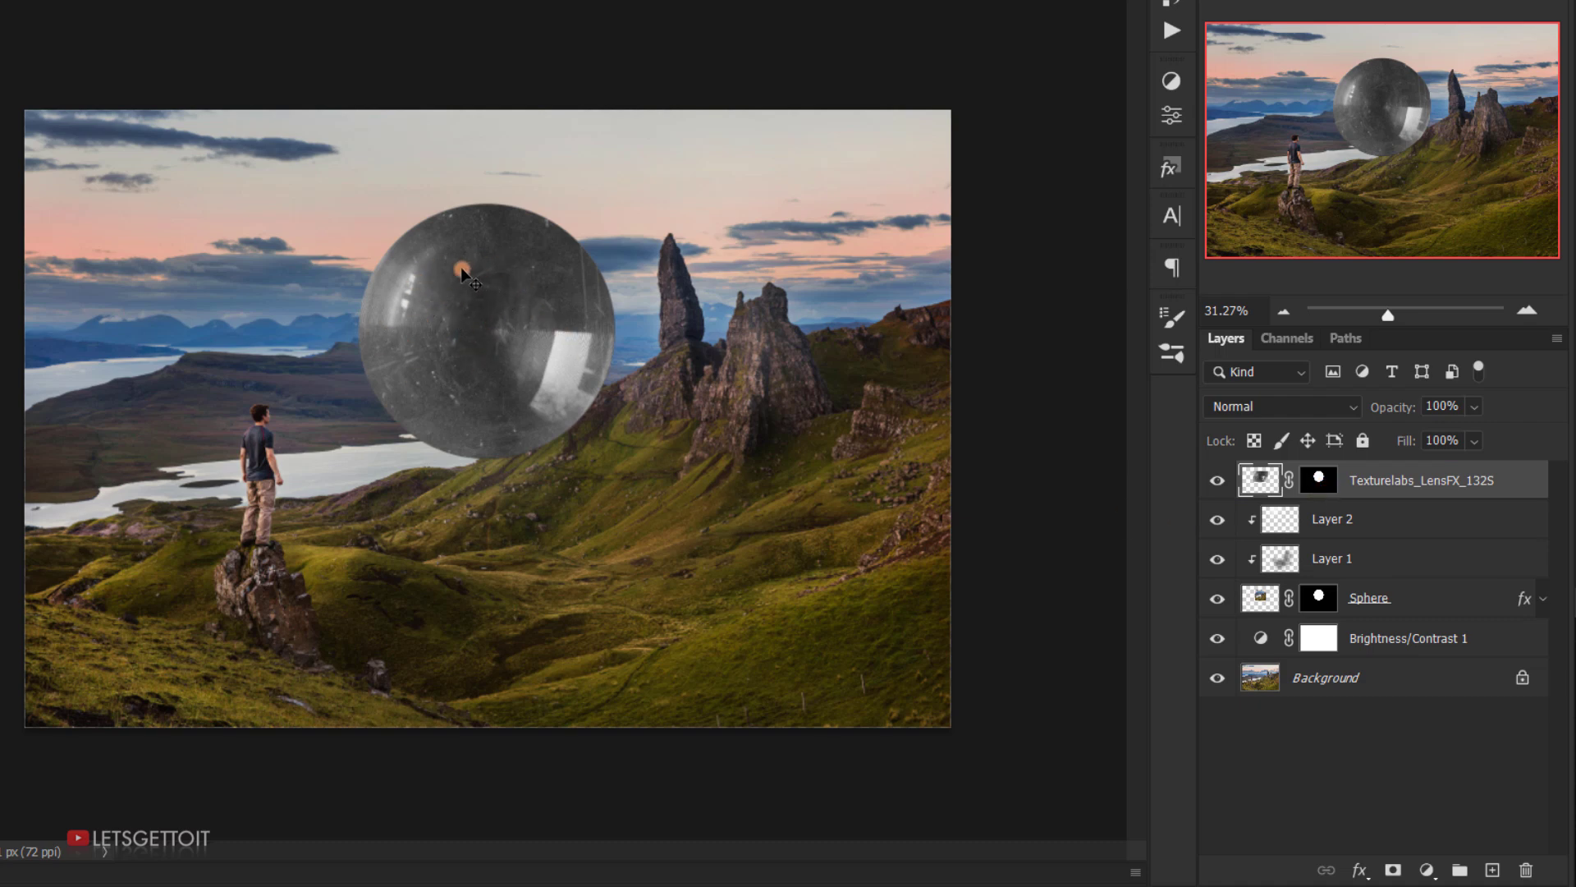
# Unlink the lens texture from its mask, shift it slightly right and enlarge it a little within the sphere.
pyautogui.click(1287, 480)
pyautogui.moveTo(1262, 481)
pyautogui.mouseDown()
pyautogui.moveTo(1323, 486)
pyautogui.moveTo(1251, 484)
pyautogui.mouseUp()
pyautogui.hotkey('ctrl', 't')
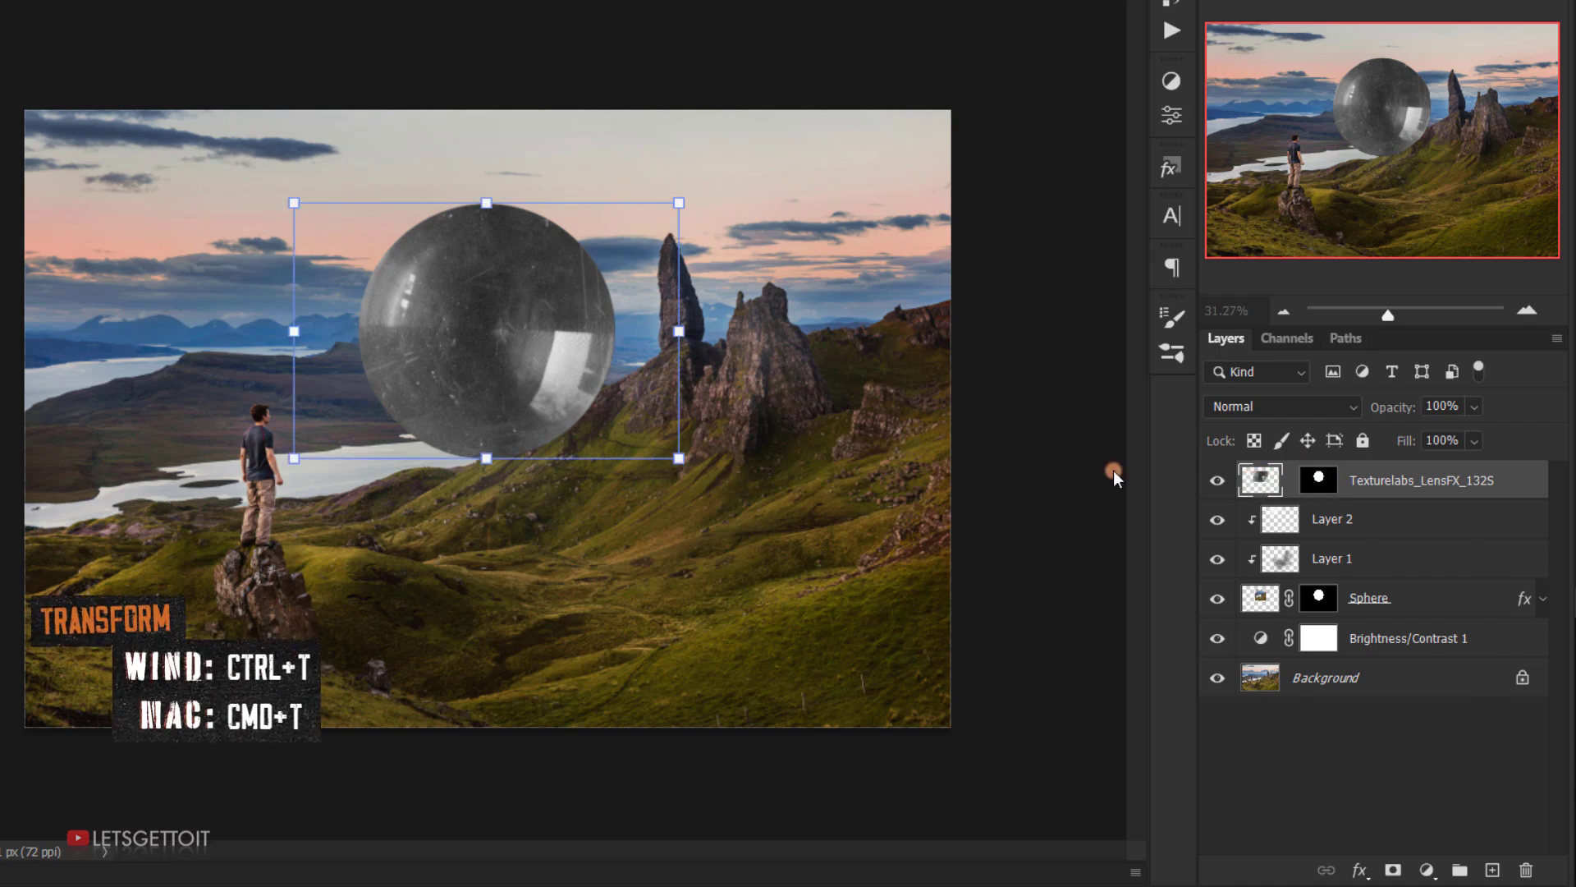
pyautogui.moveTo(486, 330); pyautogui.dragTo(519, 376)
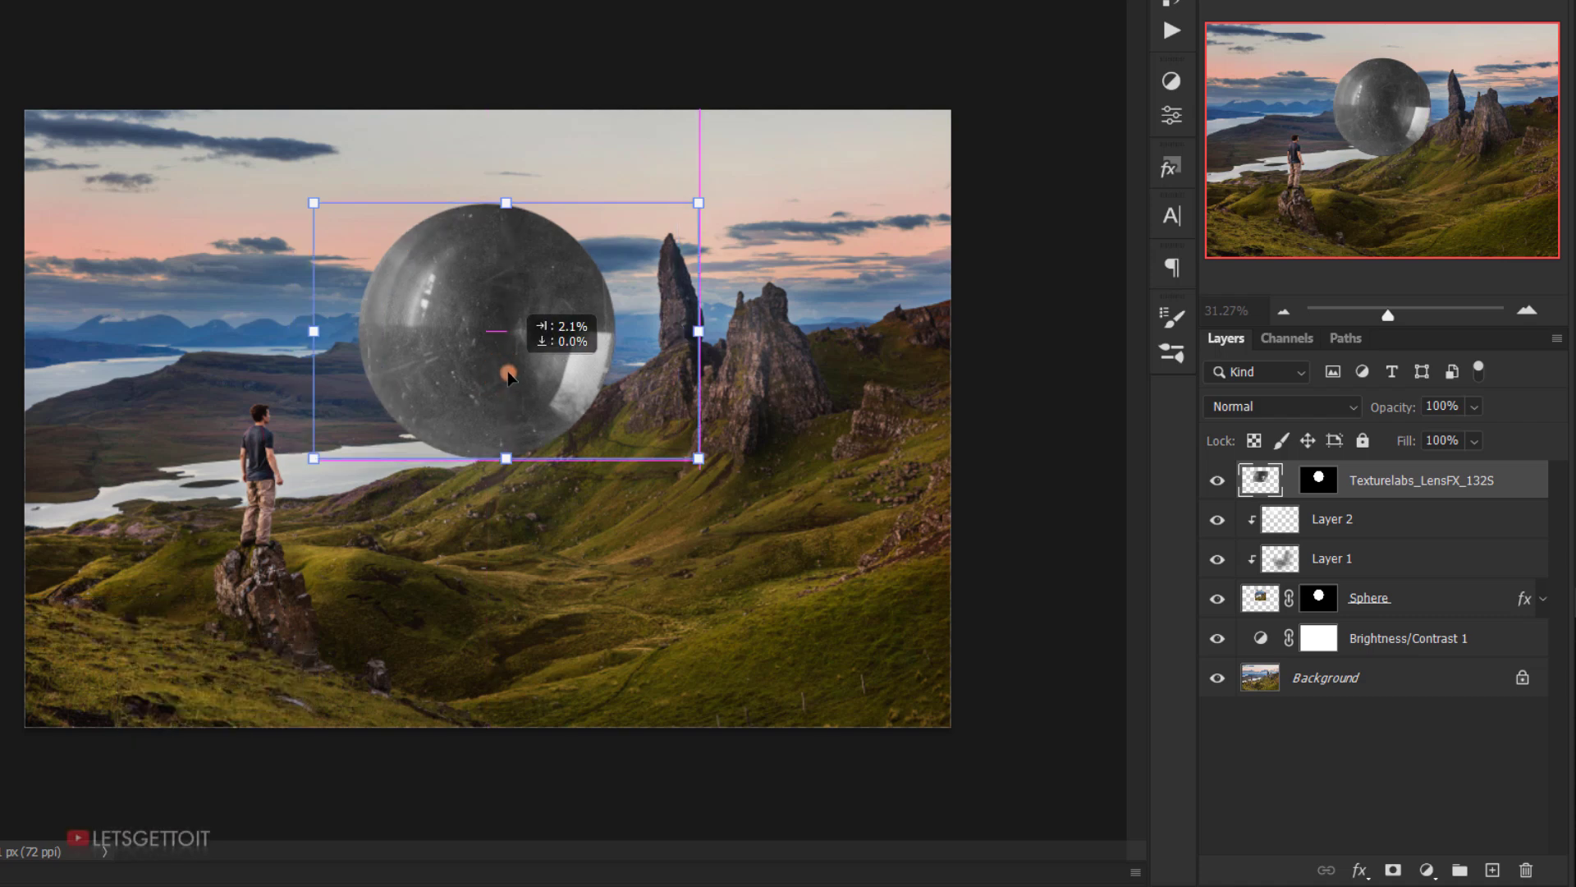
pyautogui.moveTo(515, 489); pyautogui.dragTo(514, 485)
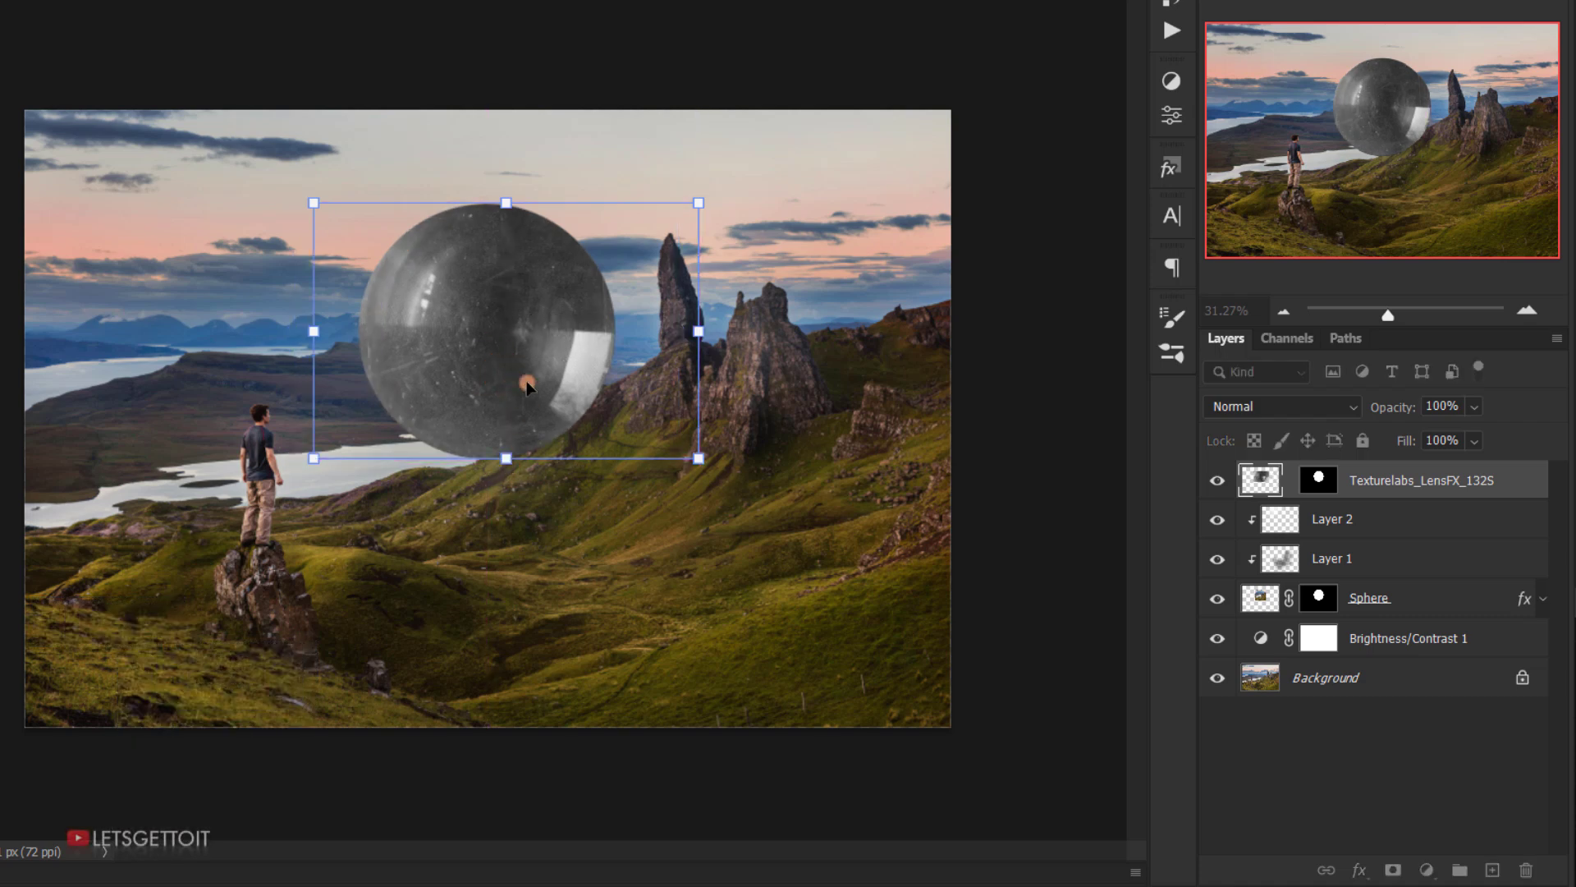
pyautogui.moveTo(527, 386); pyautogui.dragTo(522, 355)
pyautogui.moveTo(512, 463); pyautogui.dragTo(512, 472)
pyautogui.moveTo(528, 408); pyautogui.dragTo(541, 407)
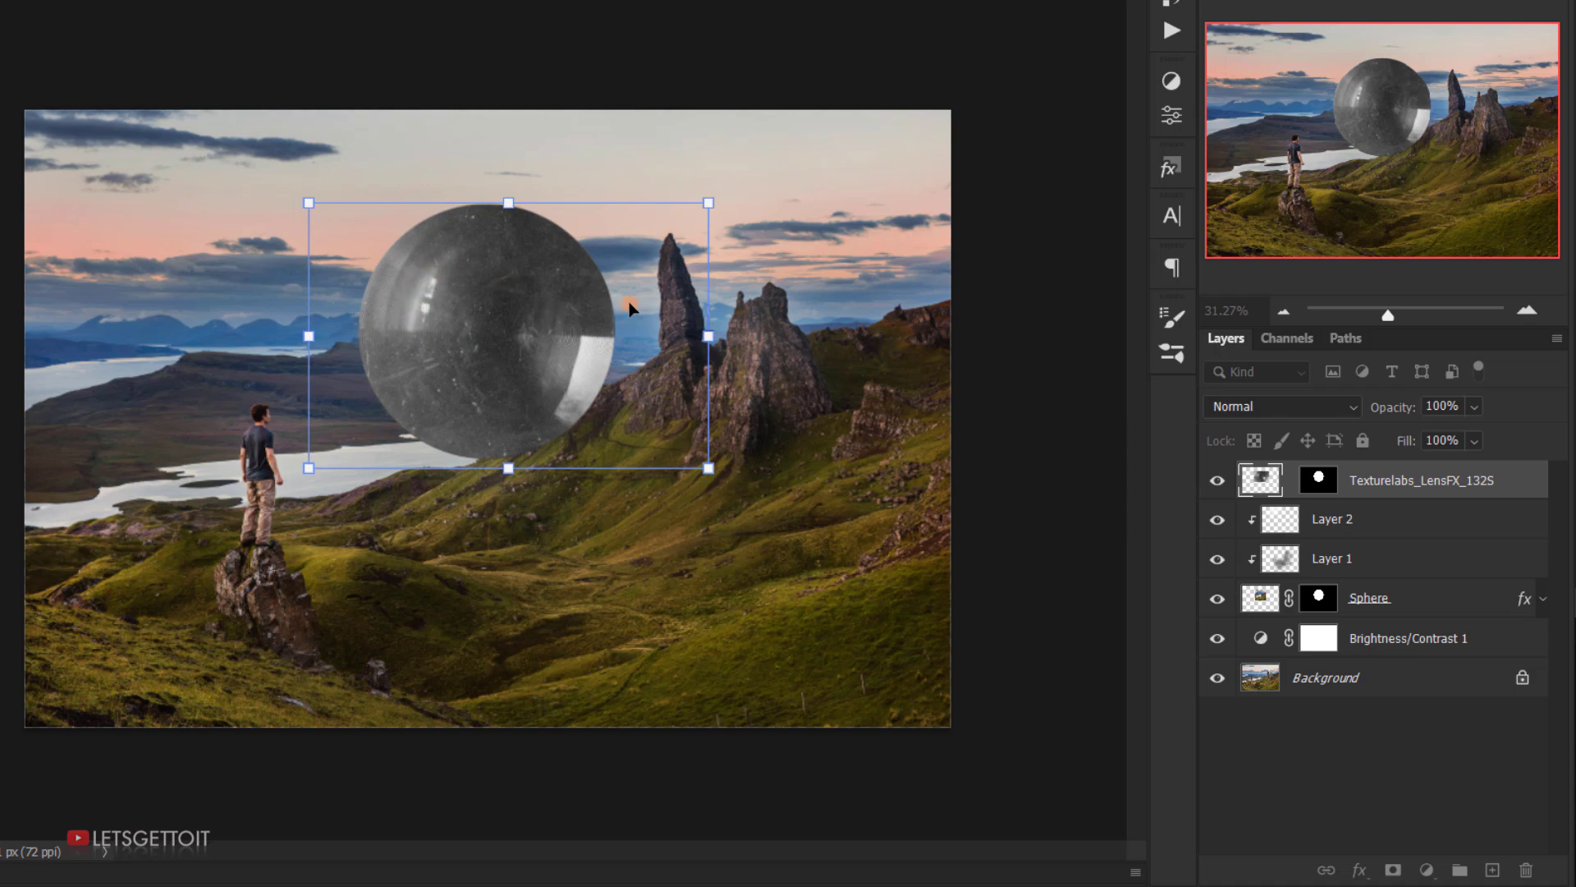
pyautogui.press('Return')
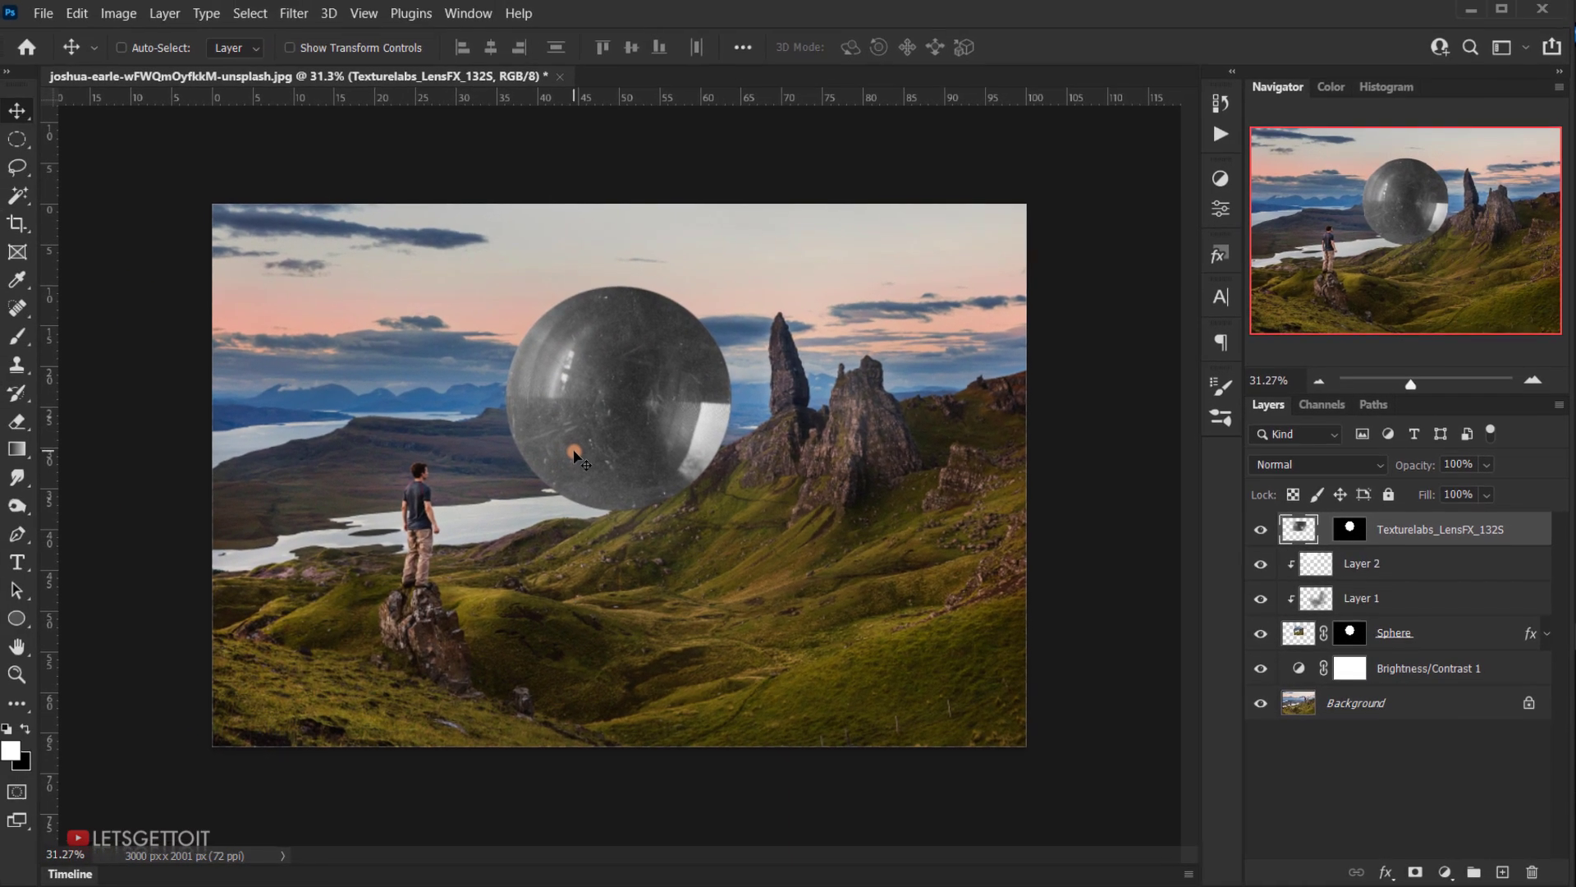
# Set the Texturelabs_LensFX_132S layer's blend mode to Lighten.
pyautogui.scroll(3, 575, 455)
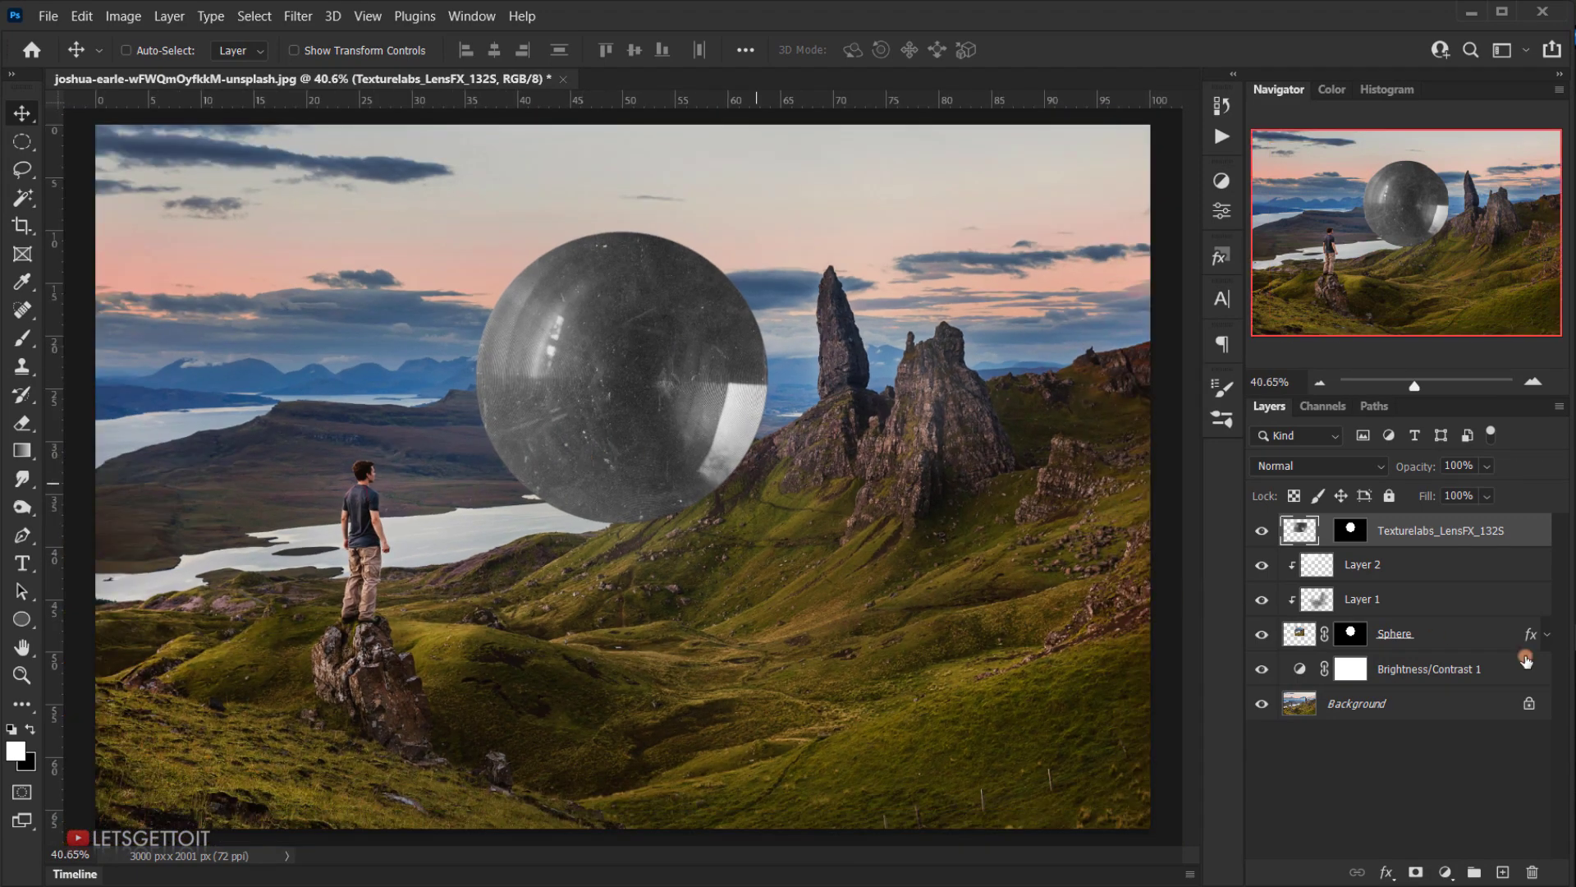
pyautogui.click(1325, 474)
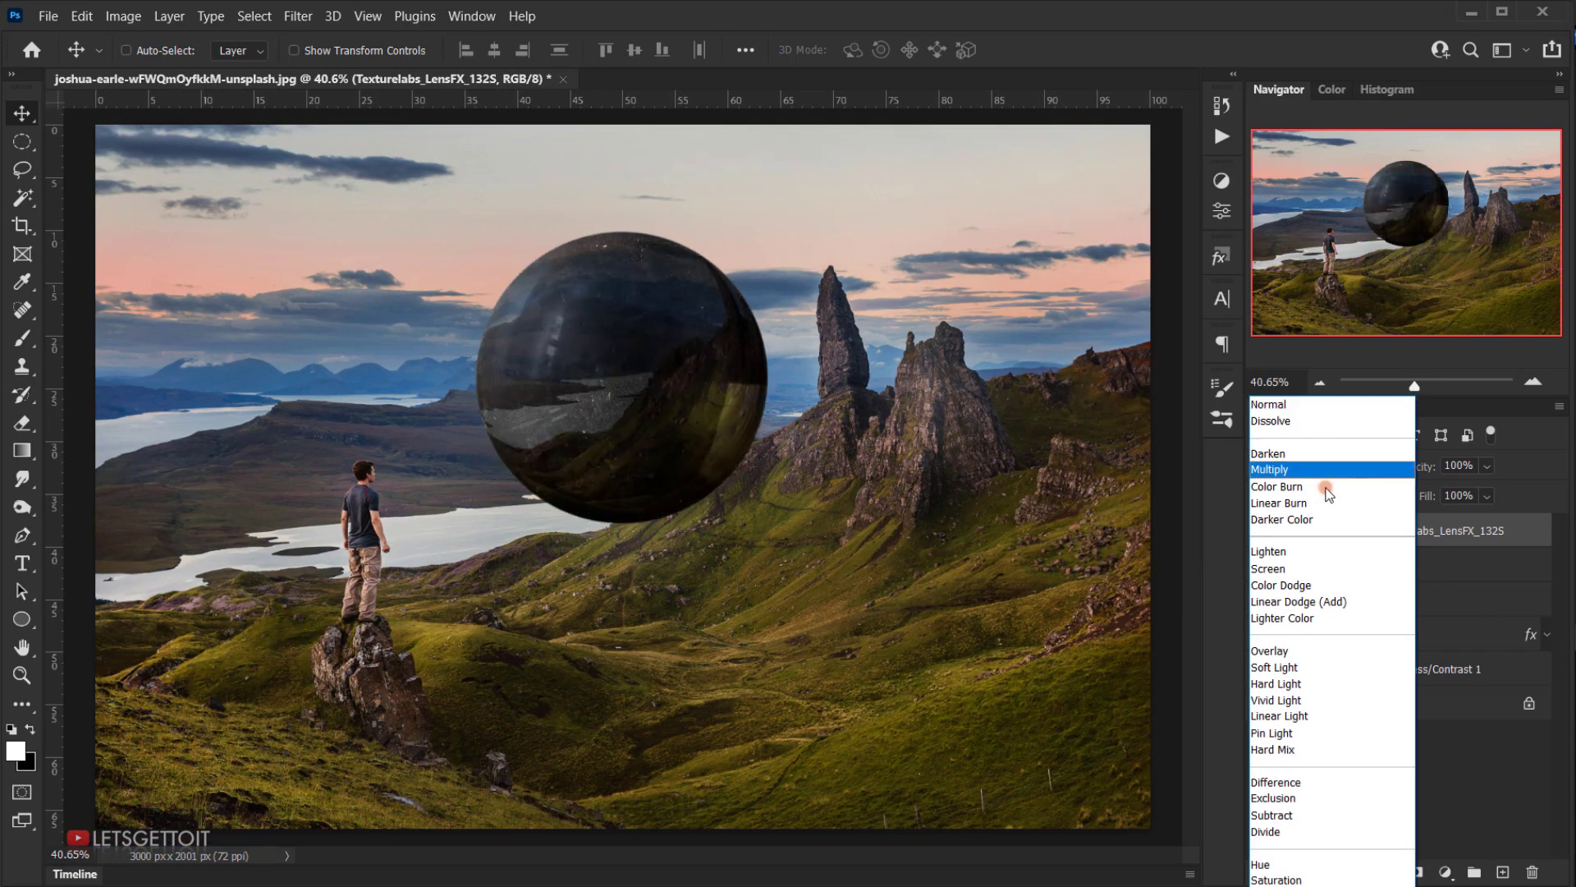
pyautogui.click(1314, 551)
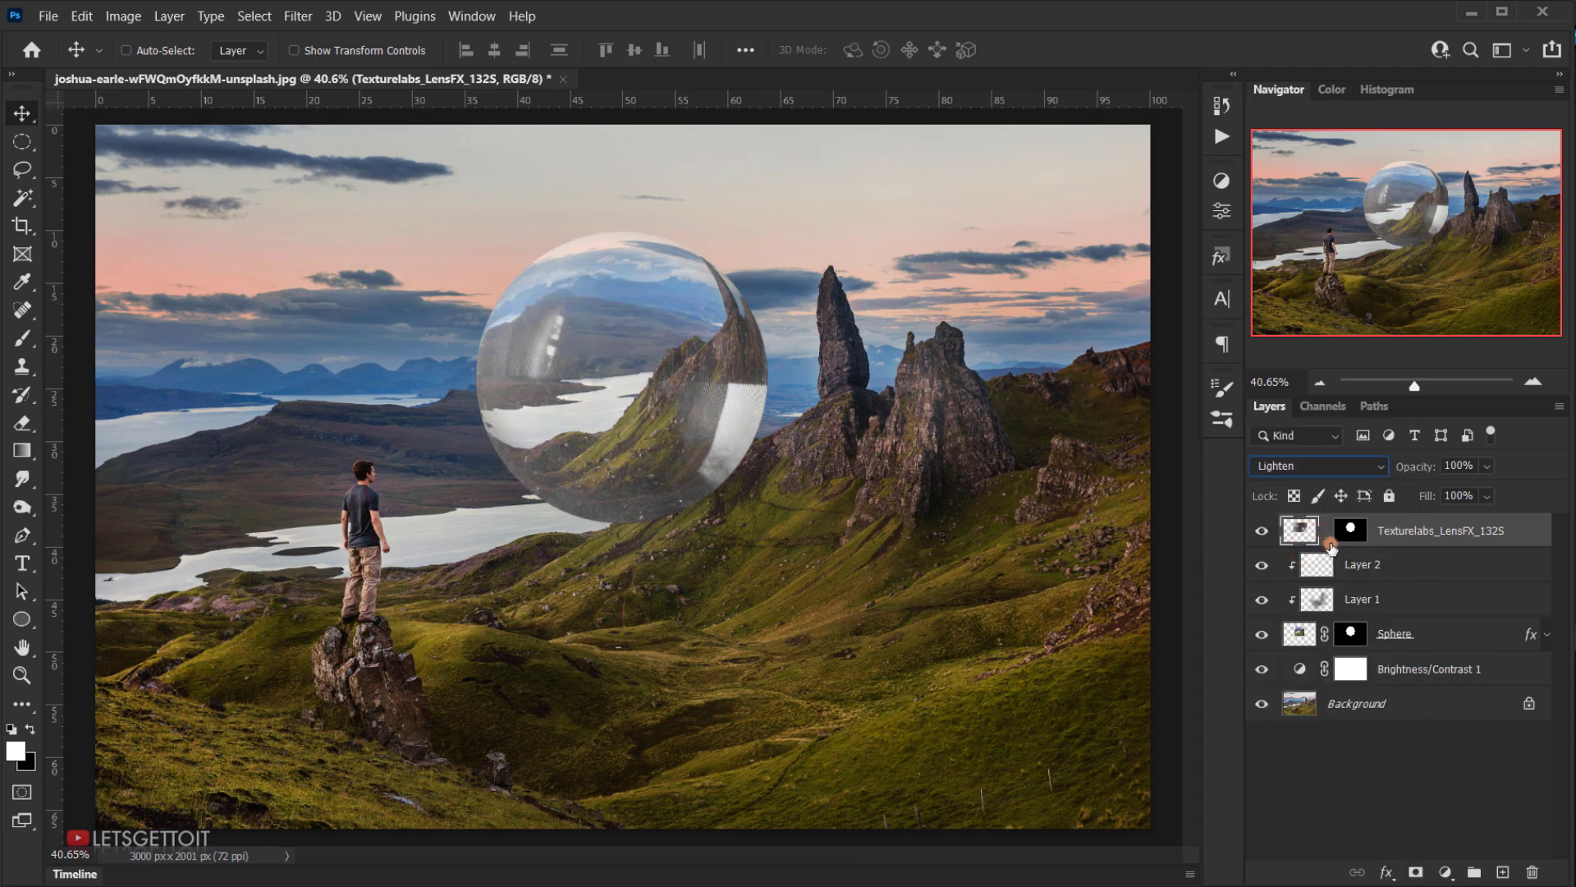
# In the texture layer's Blending Options, split the Underlying Layer white Blend If slider to 200 / 255.
pyautogui.doubleClick(1535, 532)
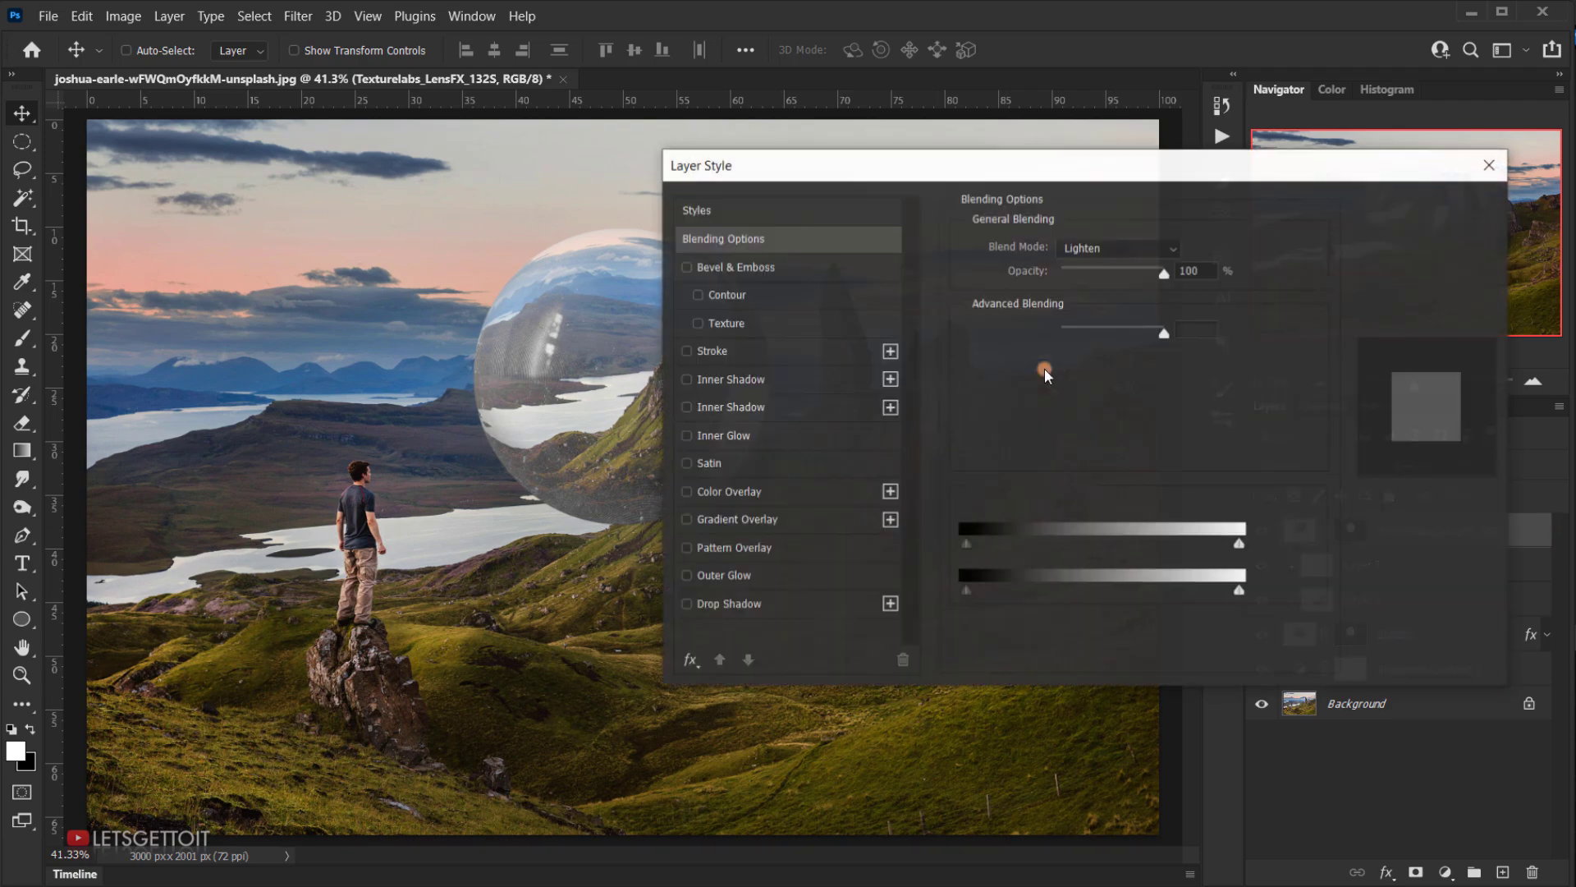
pyautogui.moveTo(1031, 170); pyautogui.dragTo(1232, 114)
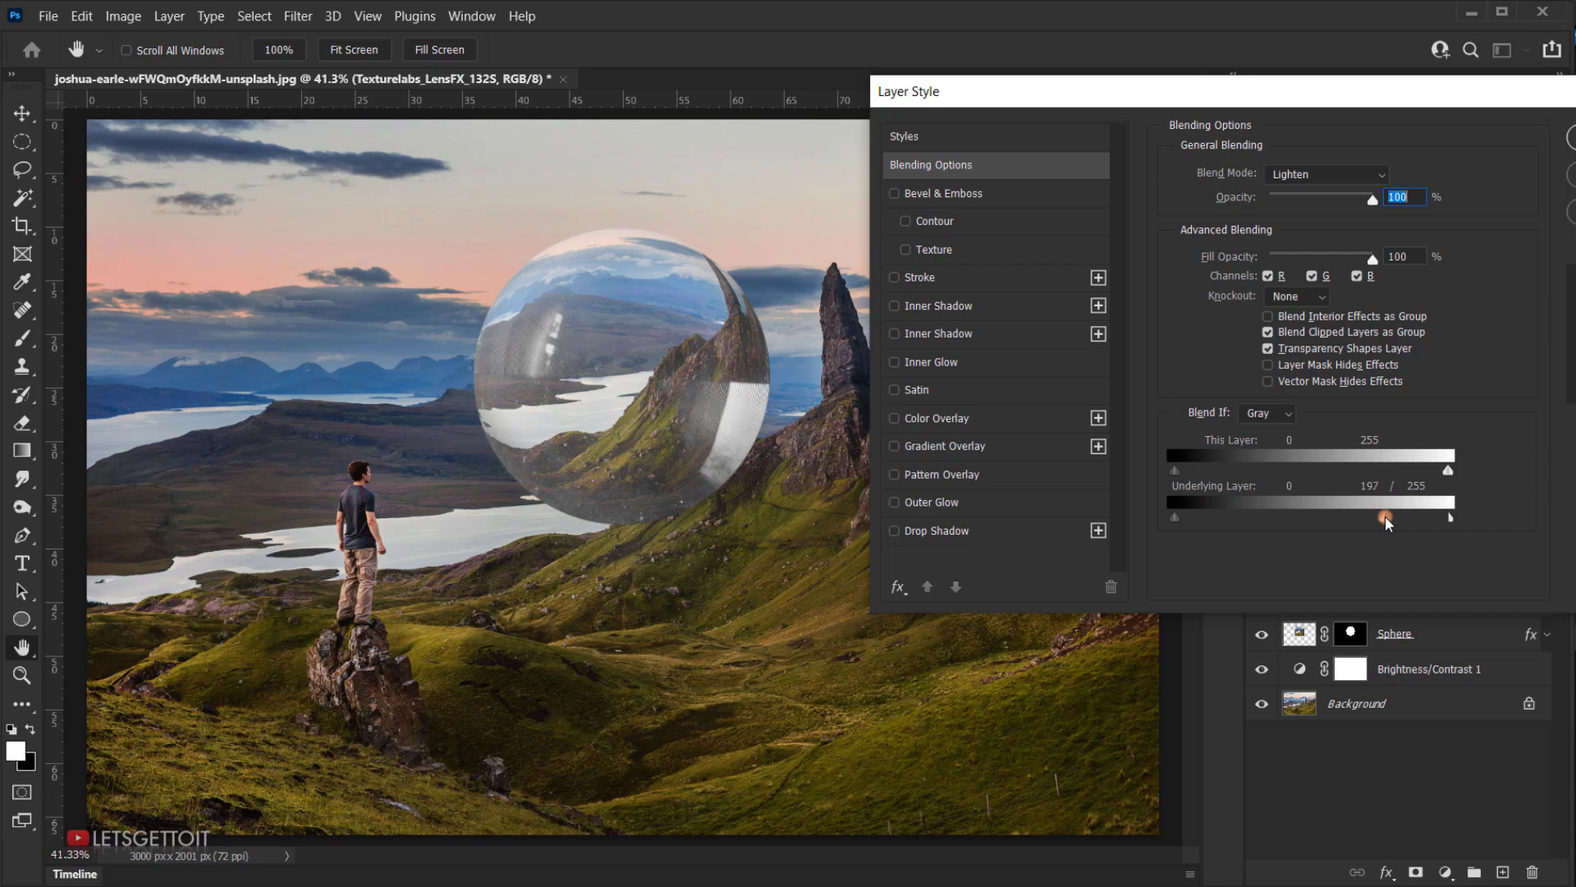
pyautogui.moveTo(1388, 516); pyautogui.dragTo(1324, 517)
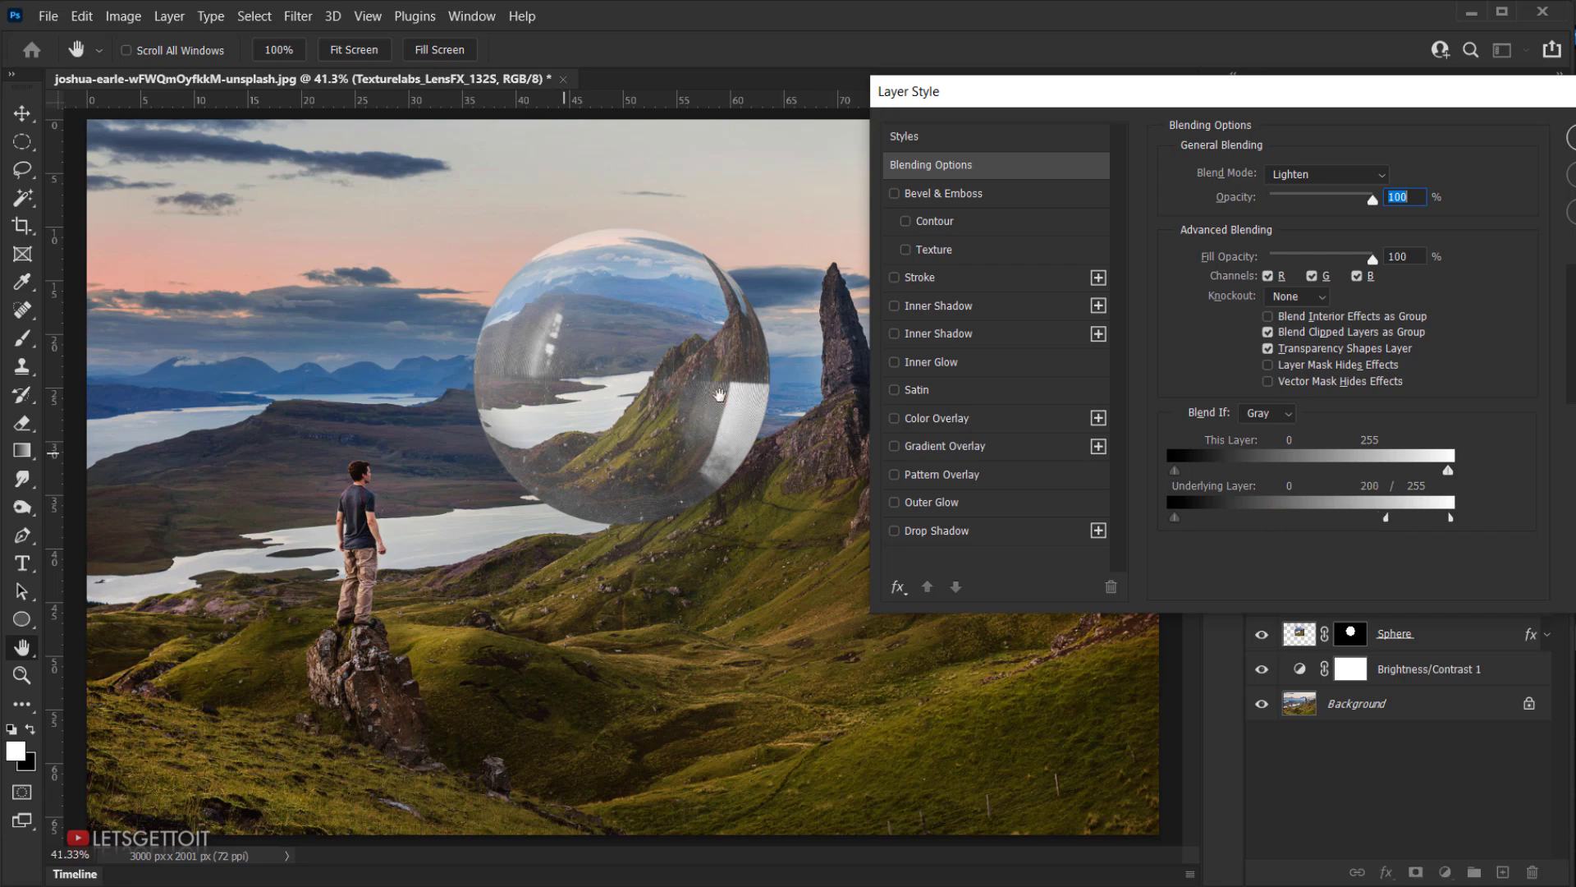
pyautogui.moveTo(1523, 76); pyautogui.dragTo(1422, 129)
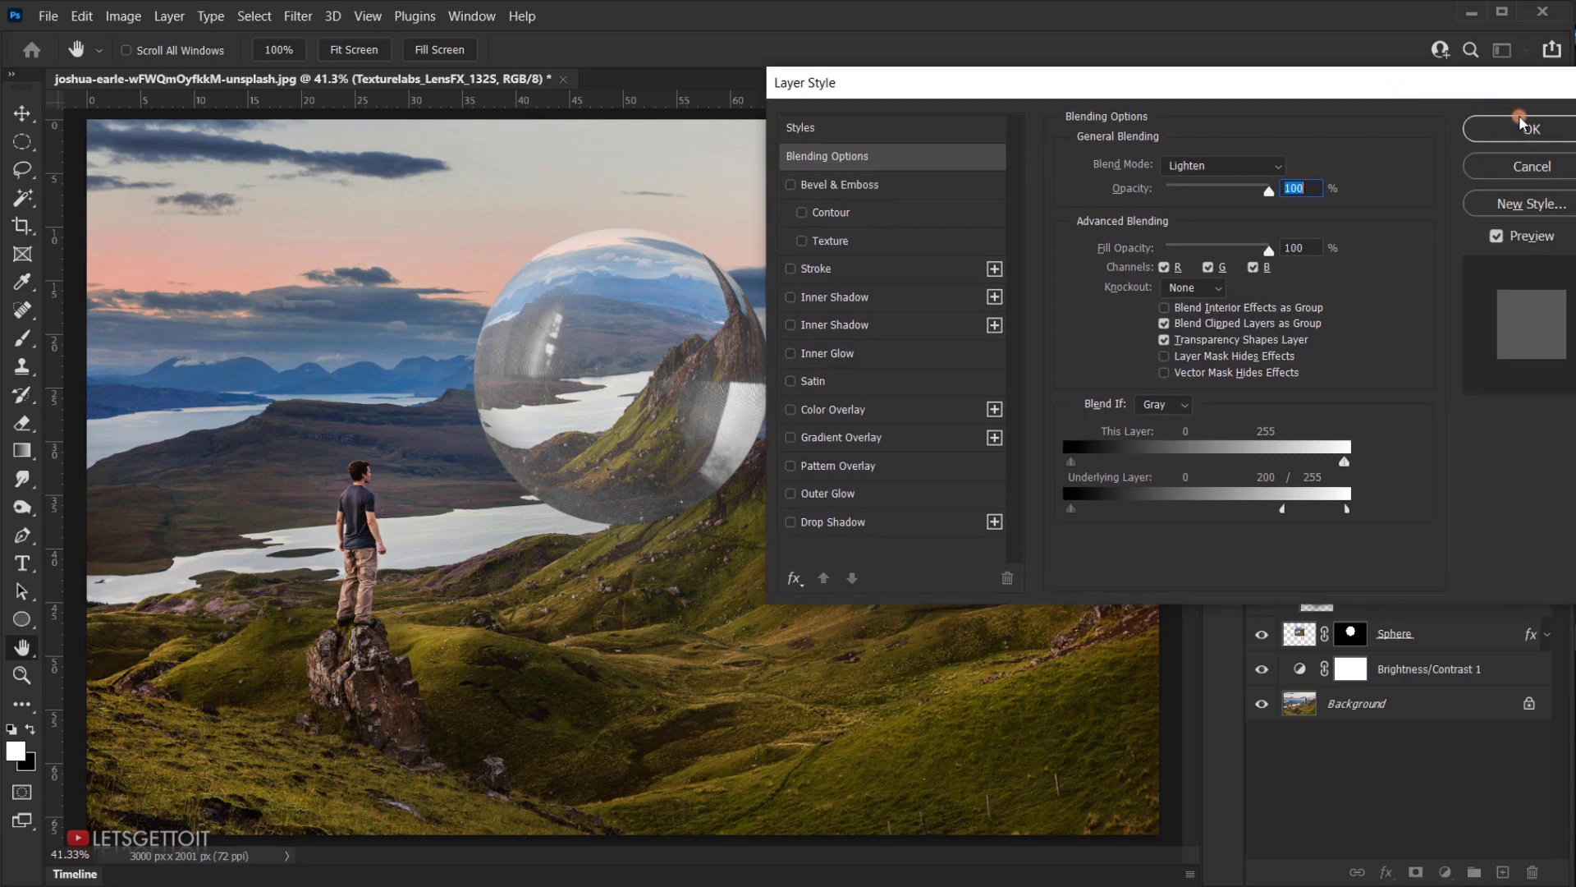
pyautogui.click(1502, 123)
pyautogui.scroll(2, 702, 423)
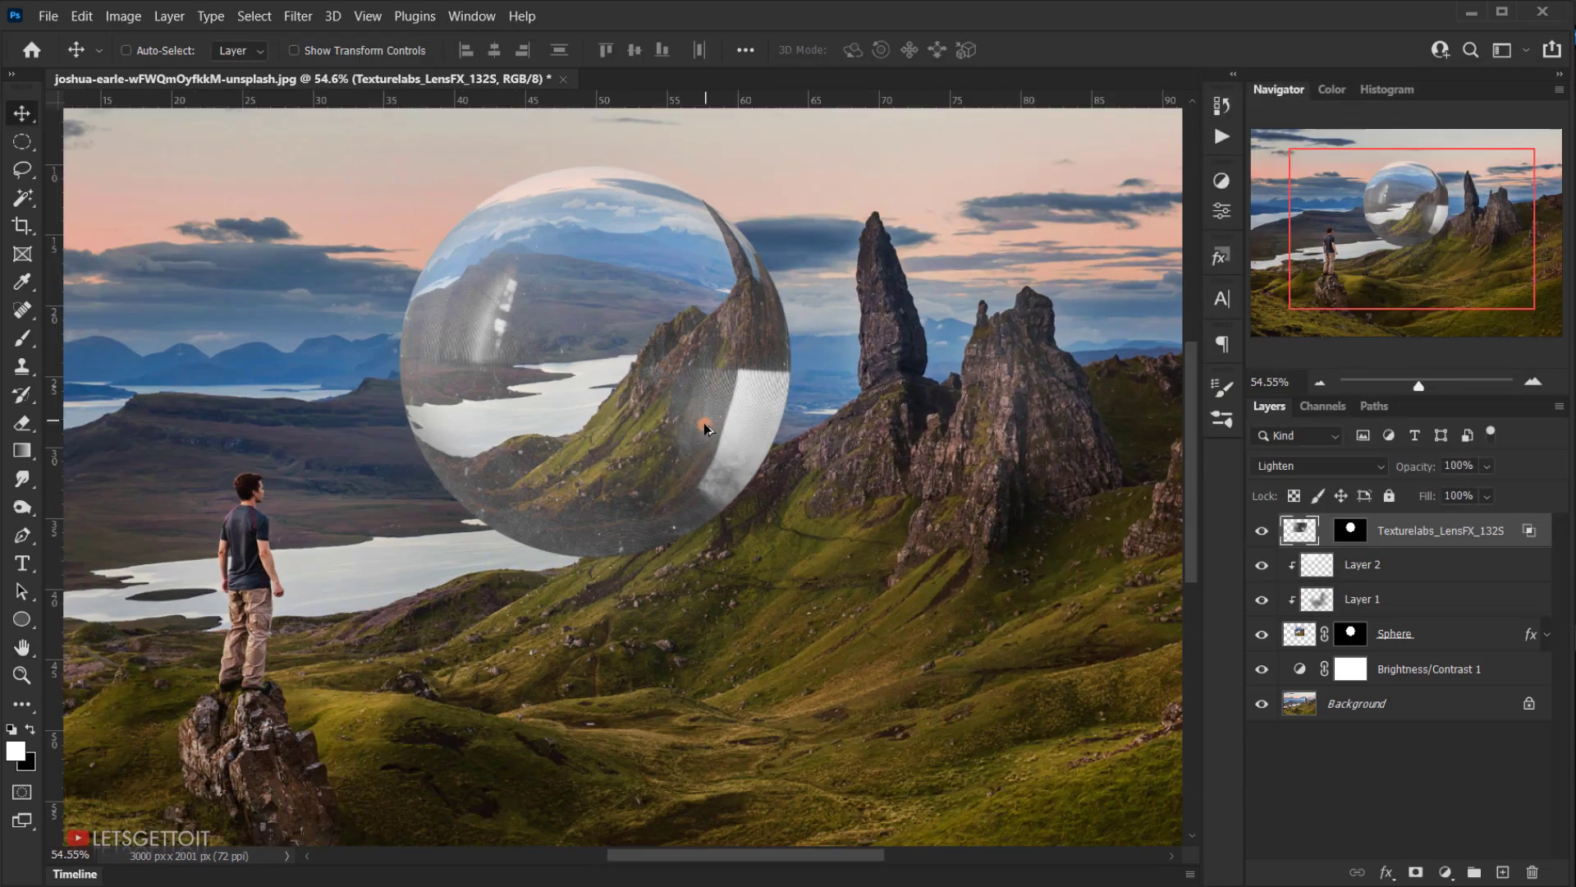
# Paint black on the texture layer's mask with a 910 px soft brush to hide the reflection along the sphere's lower-right side.
pyautogui.press('ctrl')
pyautogui.click(1351, 532)
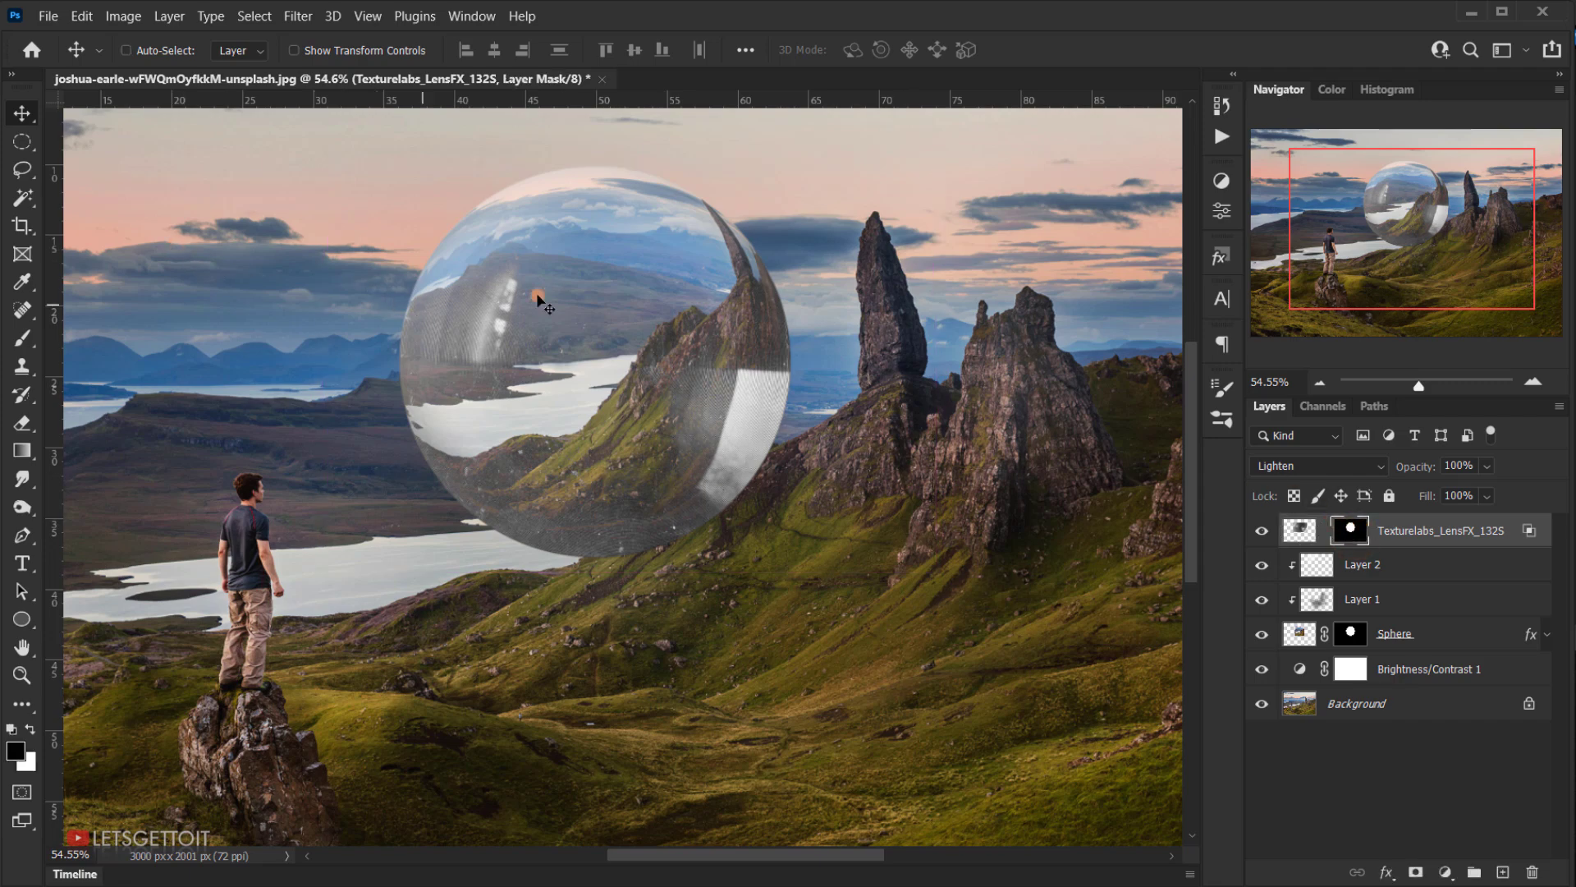
pyautogui.press('b')
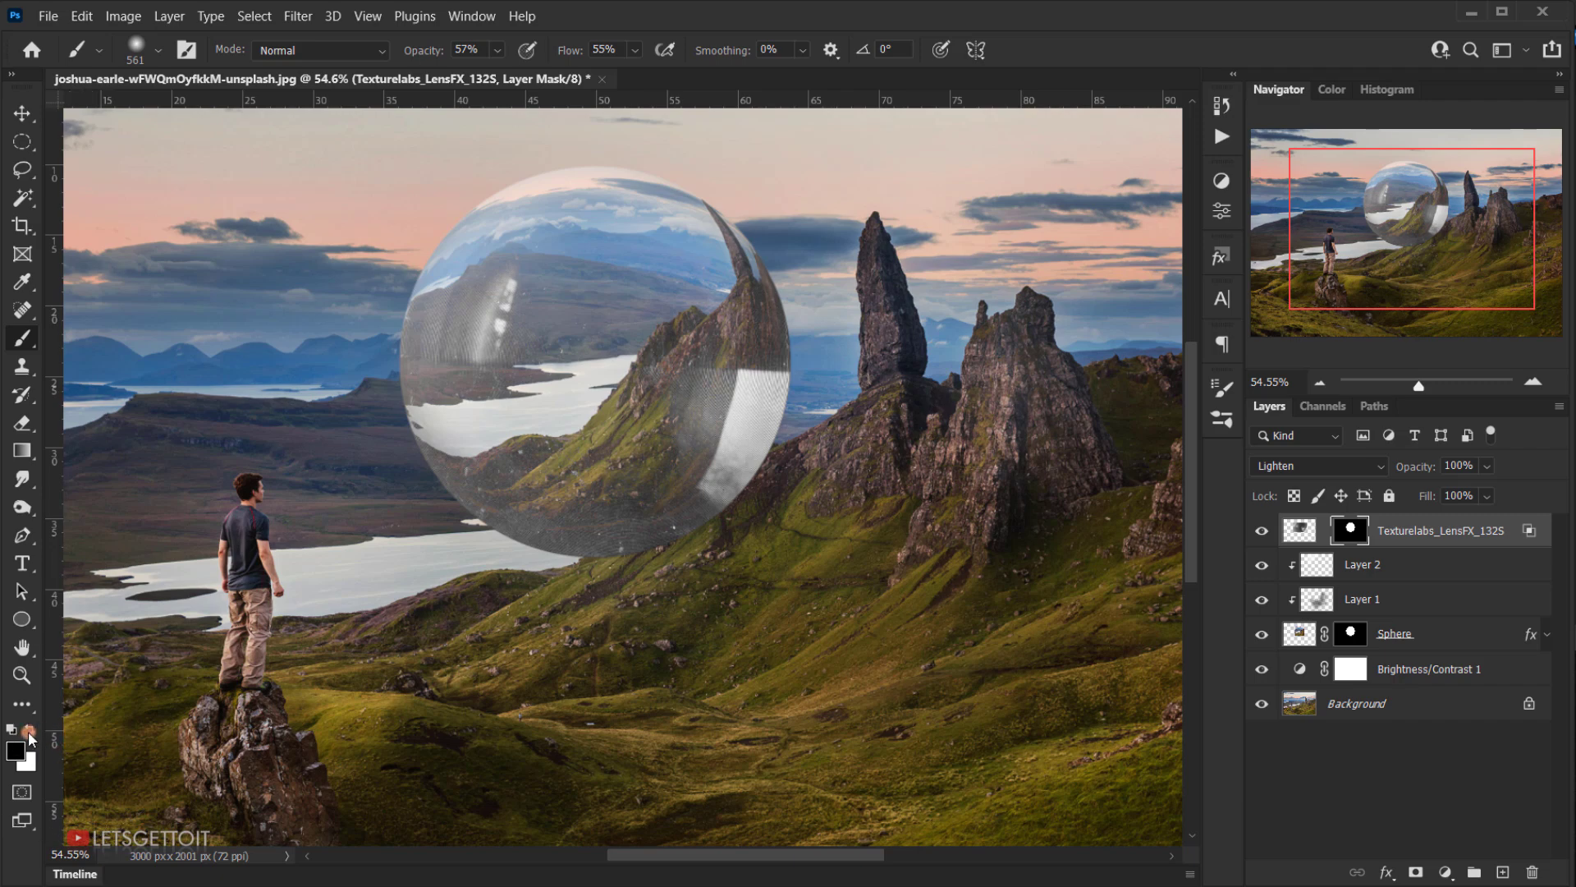
pyautogui.press(']')
pyautogui.press(']')
pyautogui.press(']')
pyautogui.press(']')
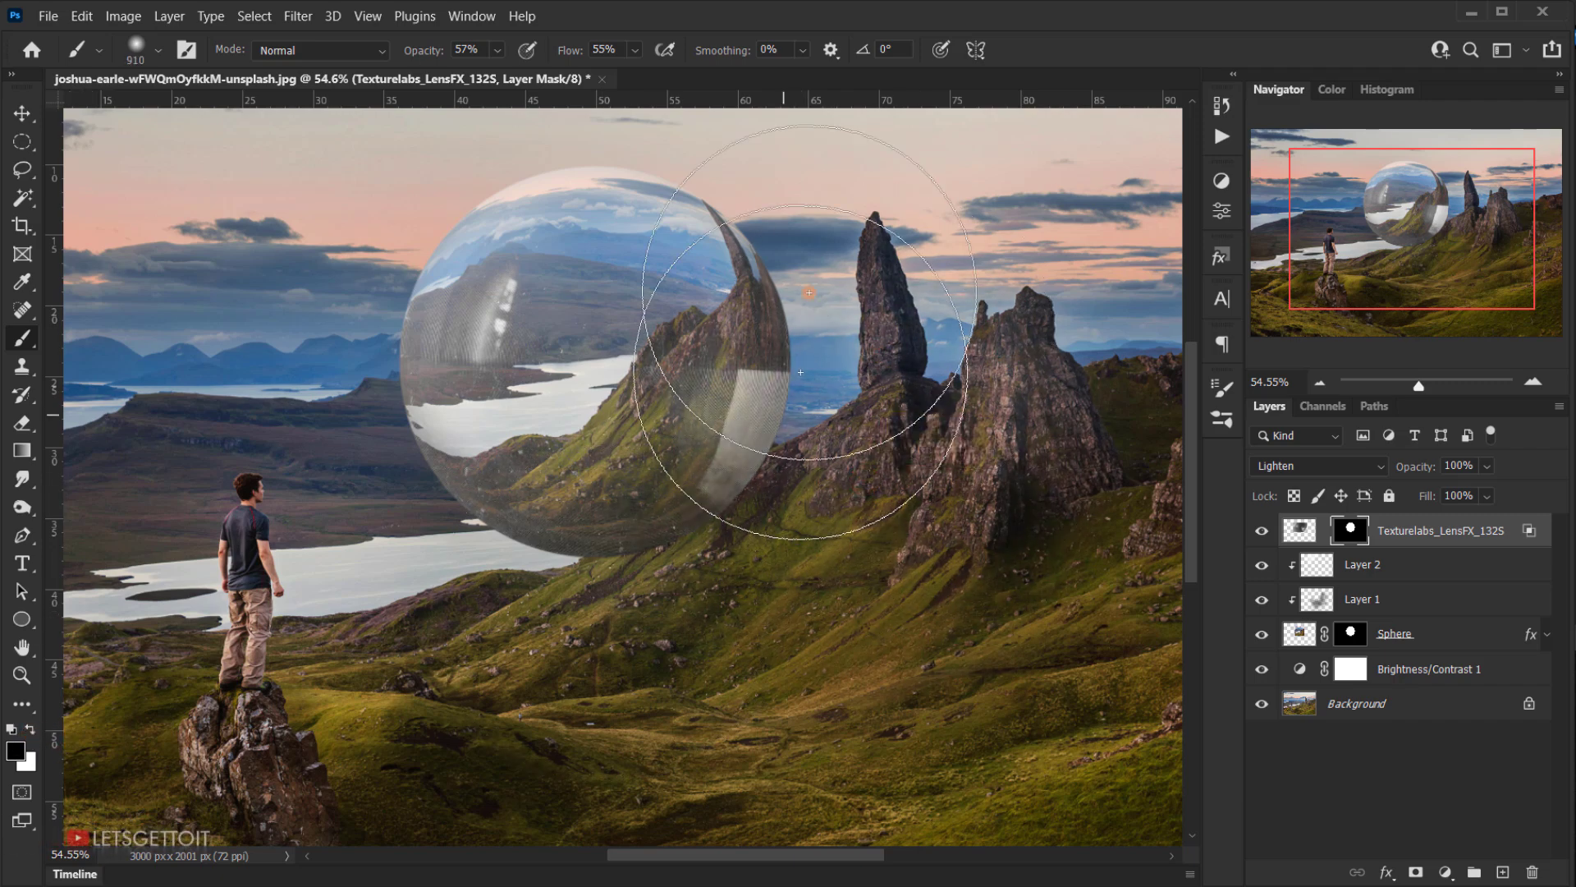
pyautogui.moveTo(800, 372)
pyautogui.mouseDown()
pyautogui.moveTo(743, 513)
pyautogui.moveTo(780, 361)
pyautogui.moveTo(706, 522)
pyautogui.moveTo(598, 651)
pyautogui.moveTo(739, 633)
pyautogui.moveTo(826, 510)
pyautogui.moveTo(681, 660)
pyautogui.mouseUp()
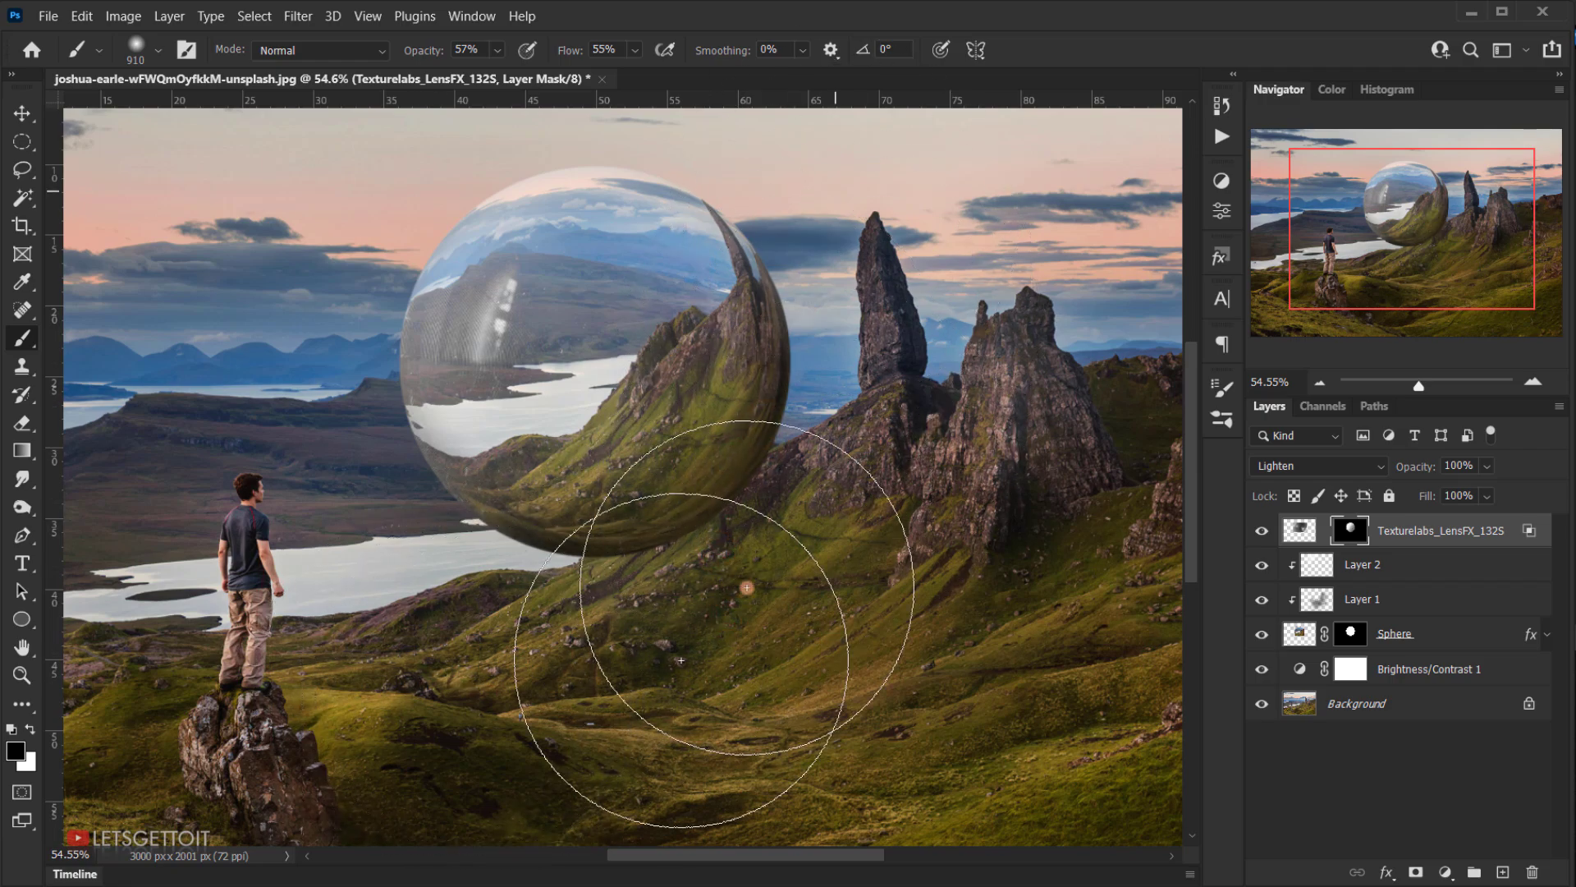
pyautogui.scroll(-4, 722, 624)
pyautogui.scroll(3, 537, 367)
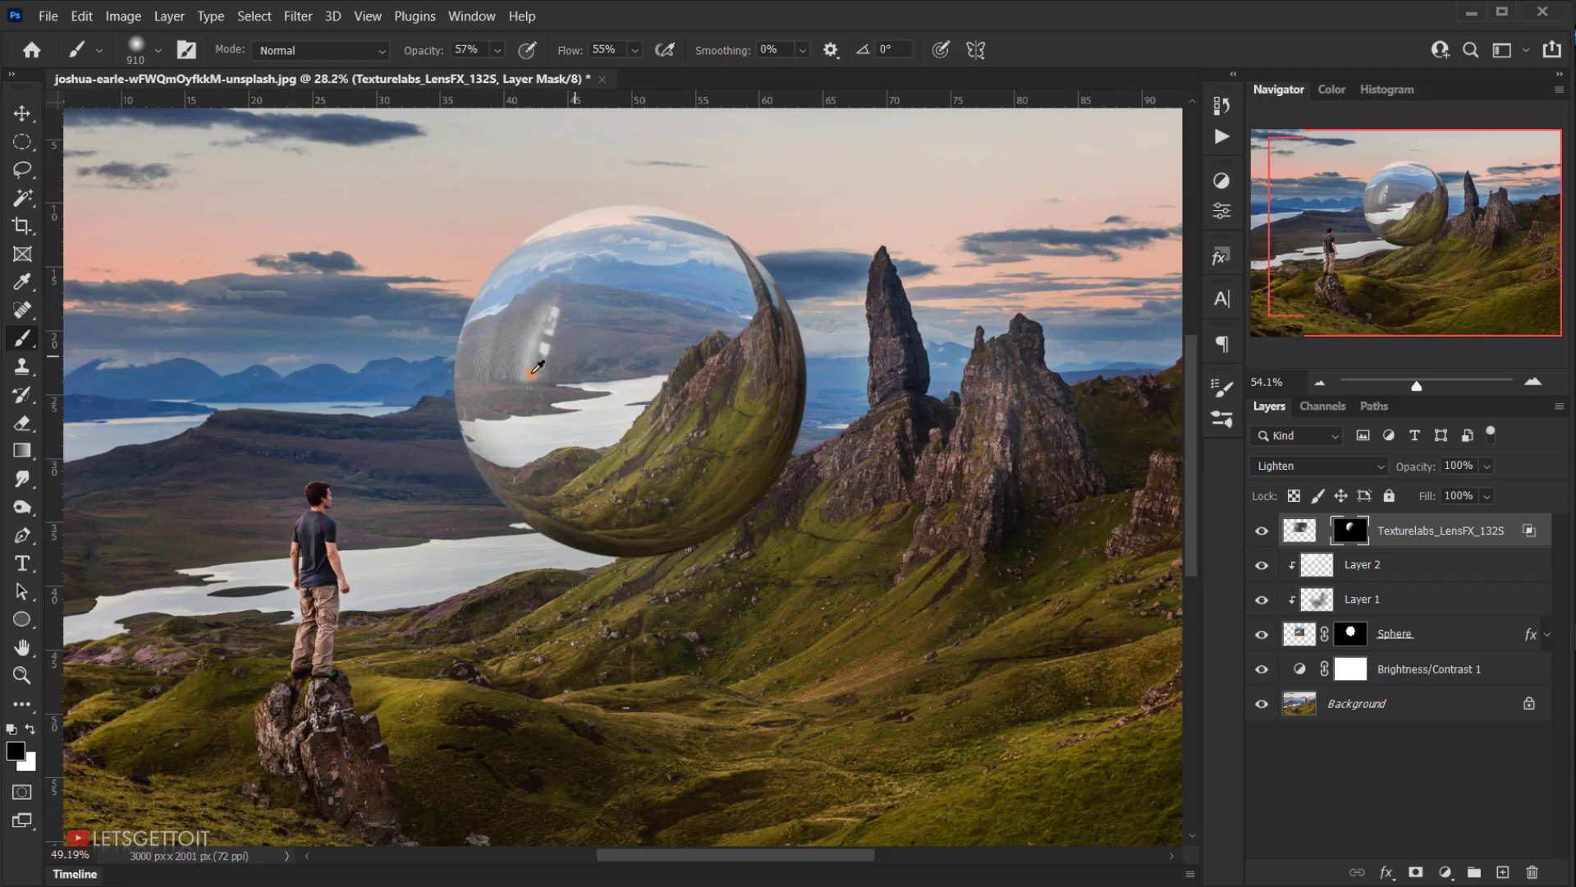
# Toggle the lens texture layer's visibility to compare the sphere with and without its reflections.
pyautogui.scroll(3, 538, 367)
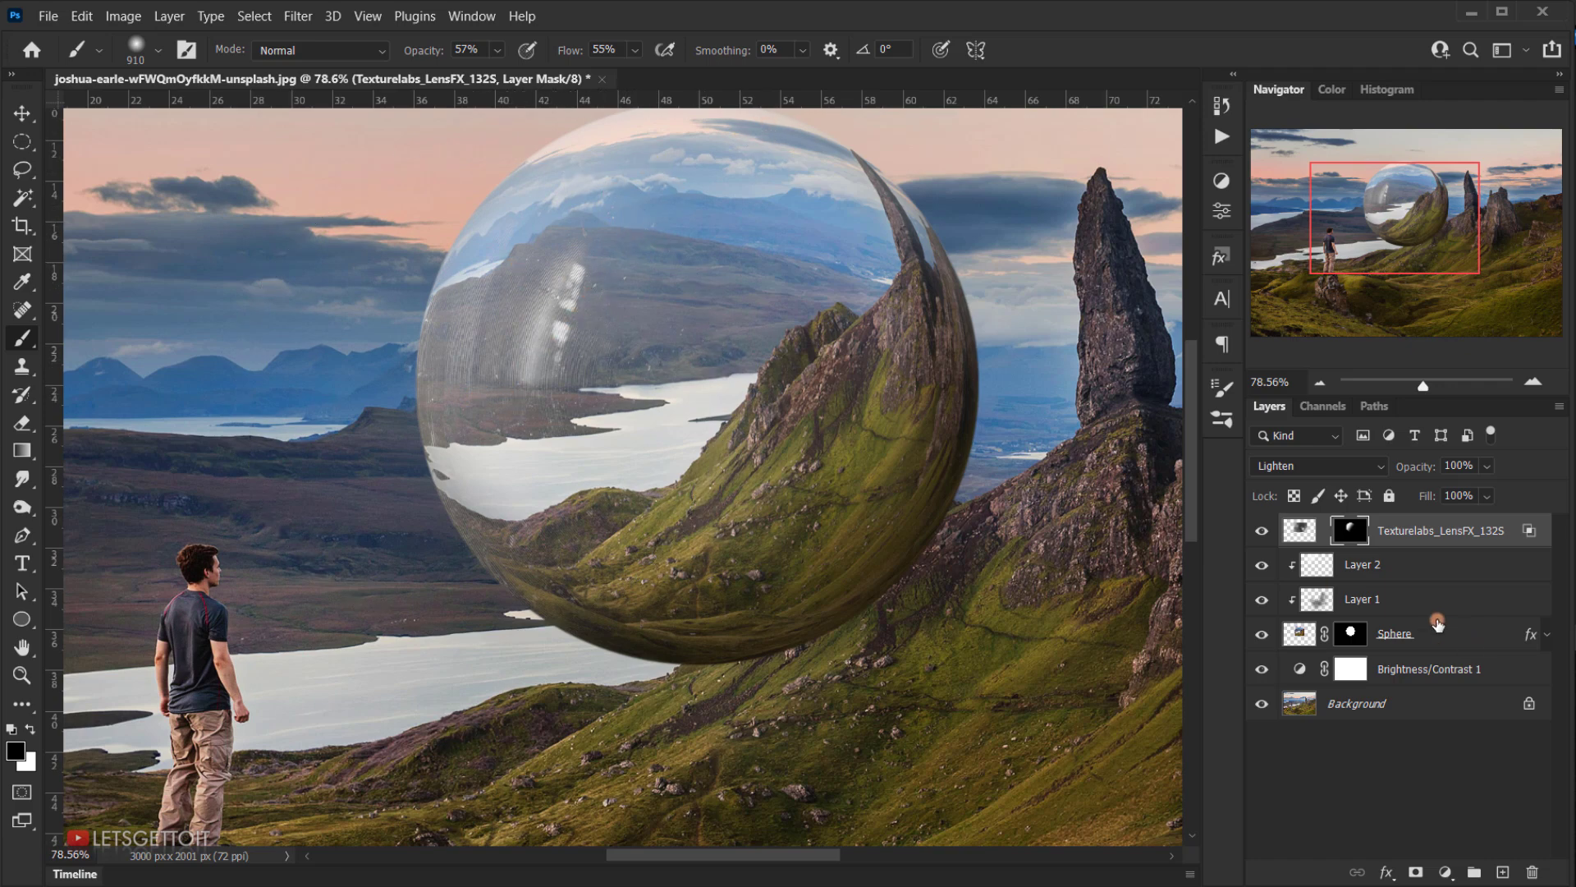
pyautogui.click(1264, 532)
pyautogui.click(1264, 532)
pyautogui.click(1266, 531)
pyautogui.click(1269, 530)
pyautogui.scroll(-3, 370, 386)
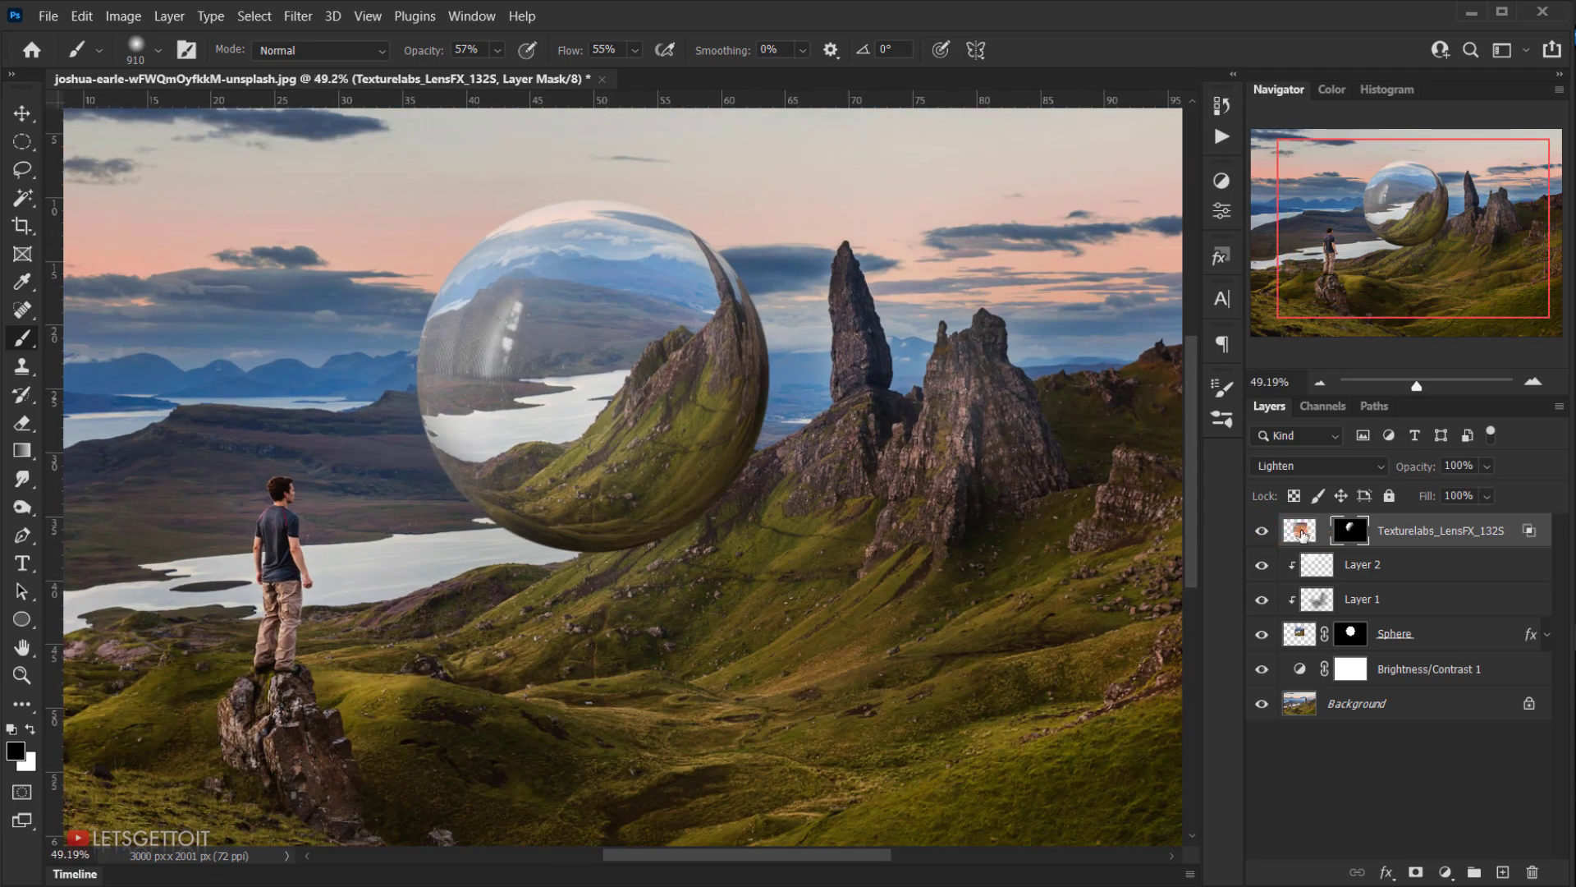
# Rotate the lens texture image about 16° clockwise within its mask to follow the sphere's curve.
pyautogui.click(1293, 535)
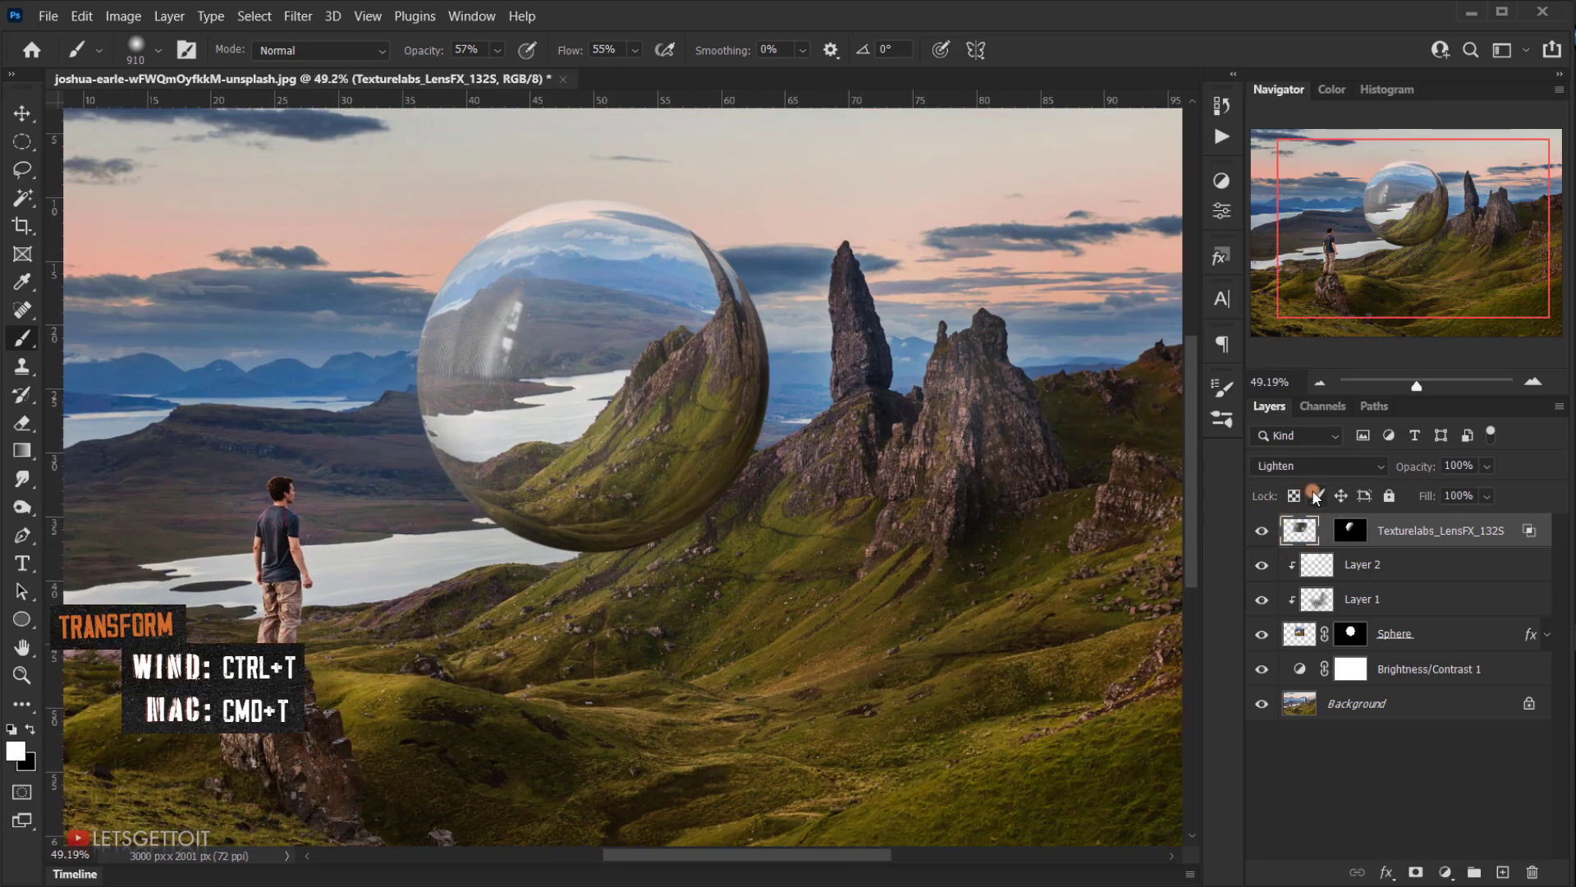
pyautogui.hotkey('ctrl', 't')
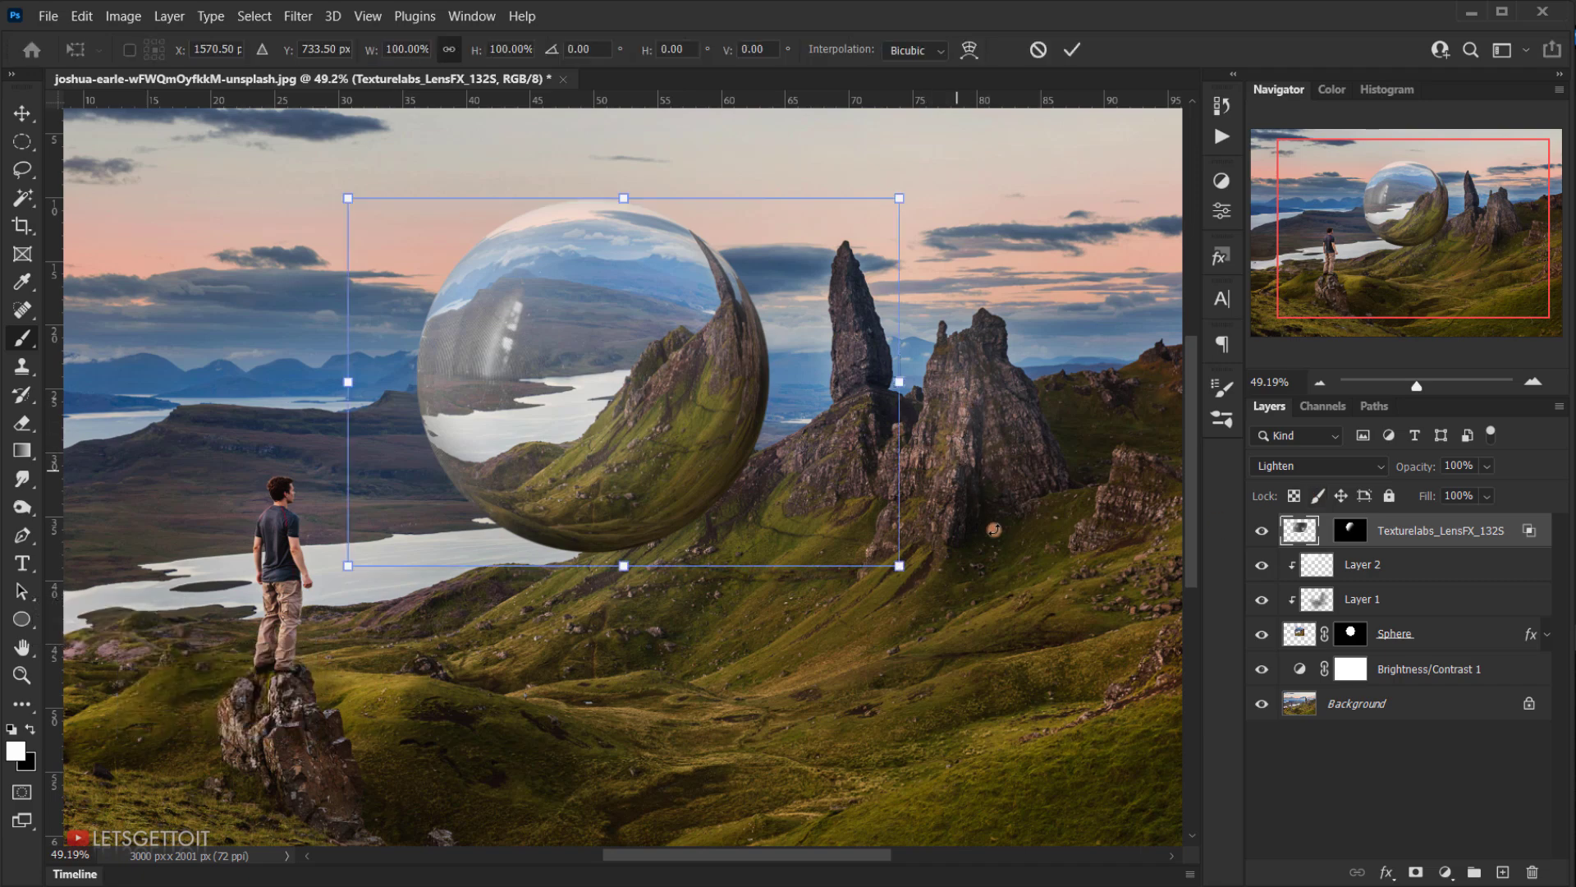
pyautogui.moveTo(993, 535); pyautogui.dragTo(928, 624)
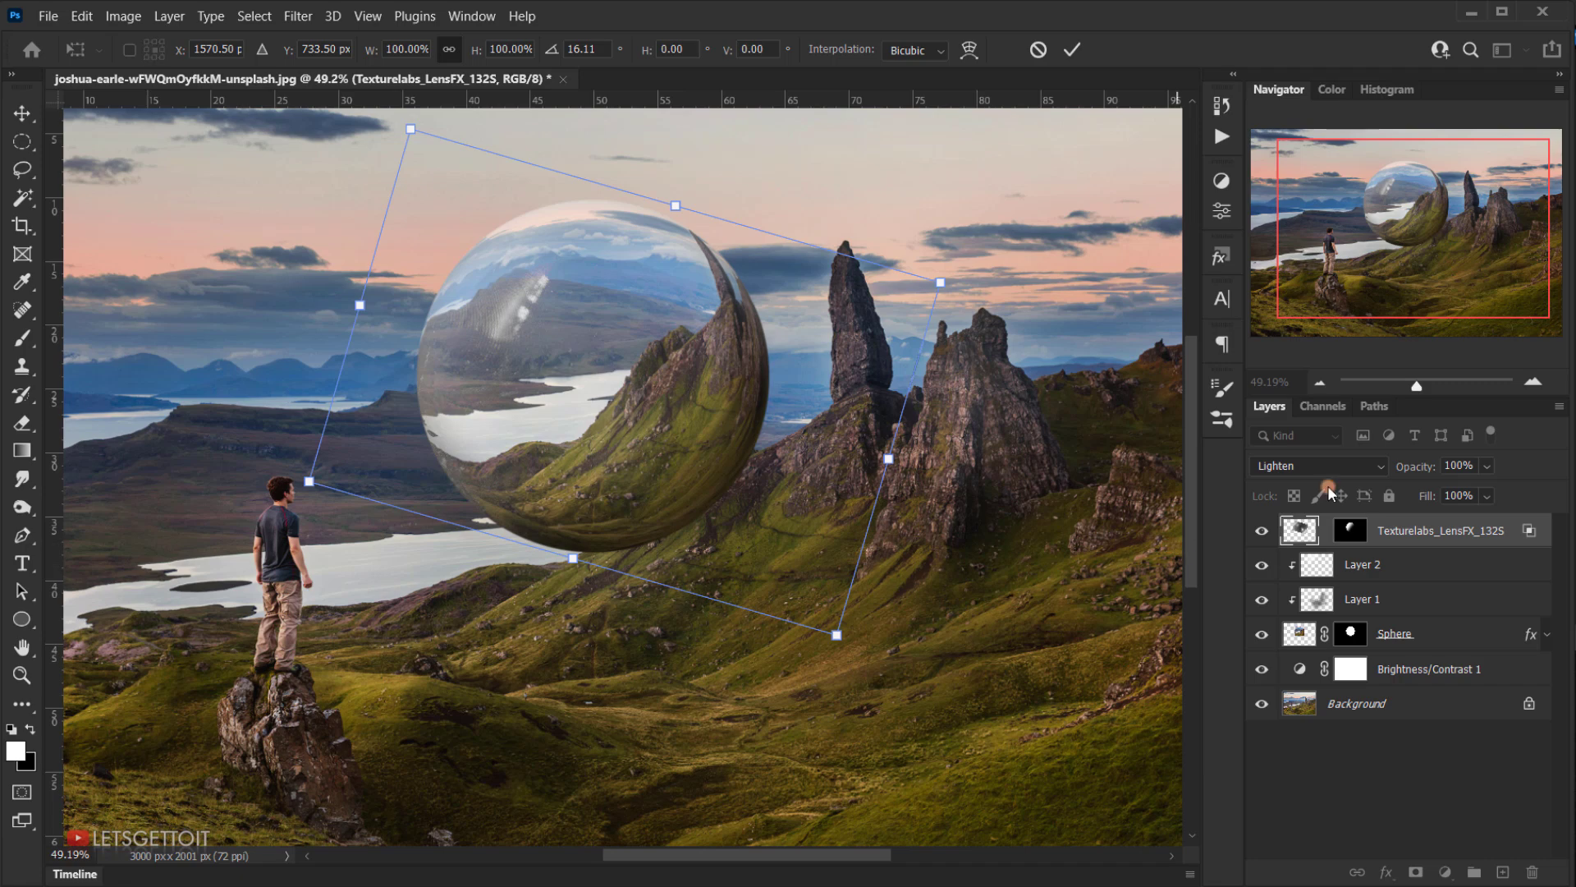
pyautogui.press('Return')
# Check the rotated reflection up close and reduce the lens texture layer's opacity to 84%.
pyautogui.press('b')
pyautogui.scroll(4, 415, 338)
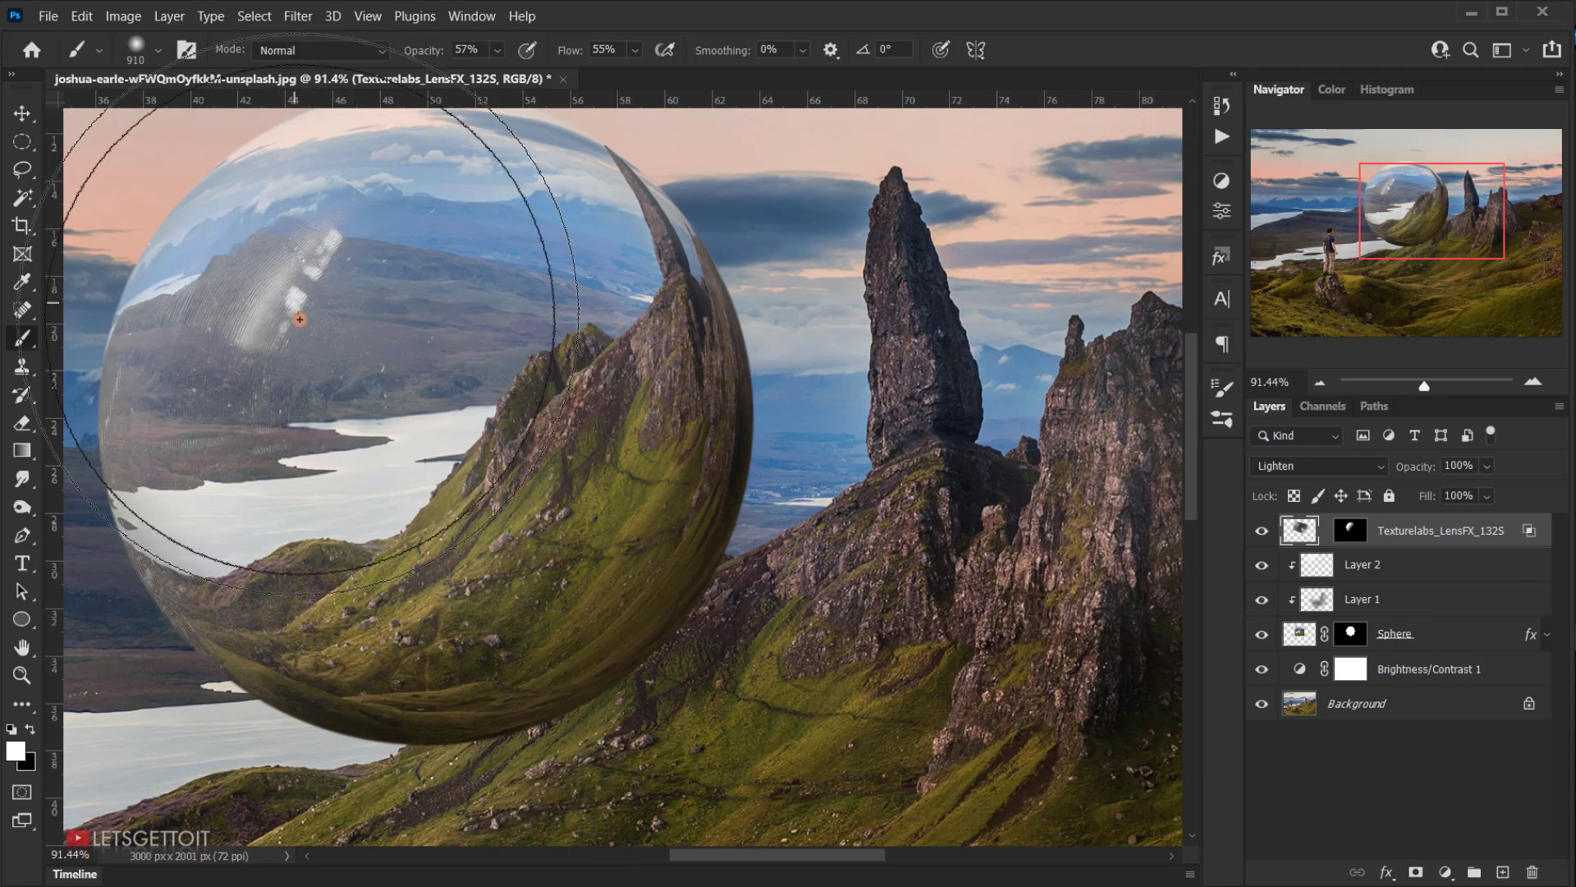
pyautogui.scroll(-3, 529, 359)
pyautogui.scroll(-2, 509, 366)
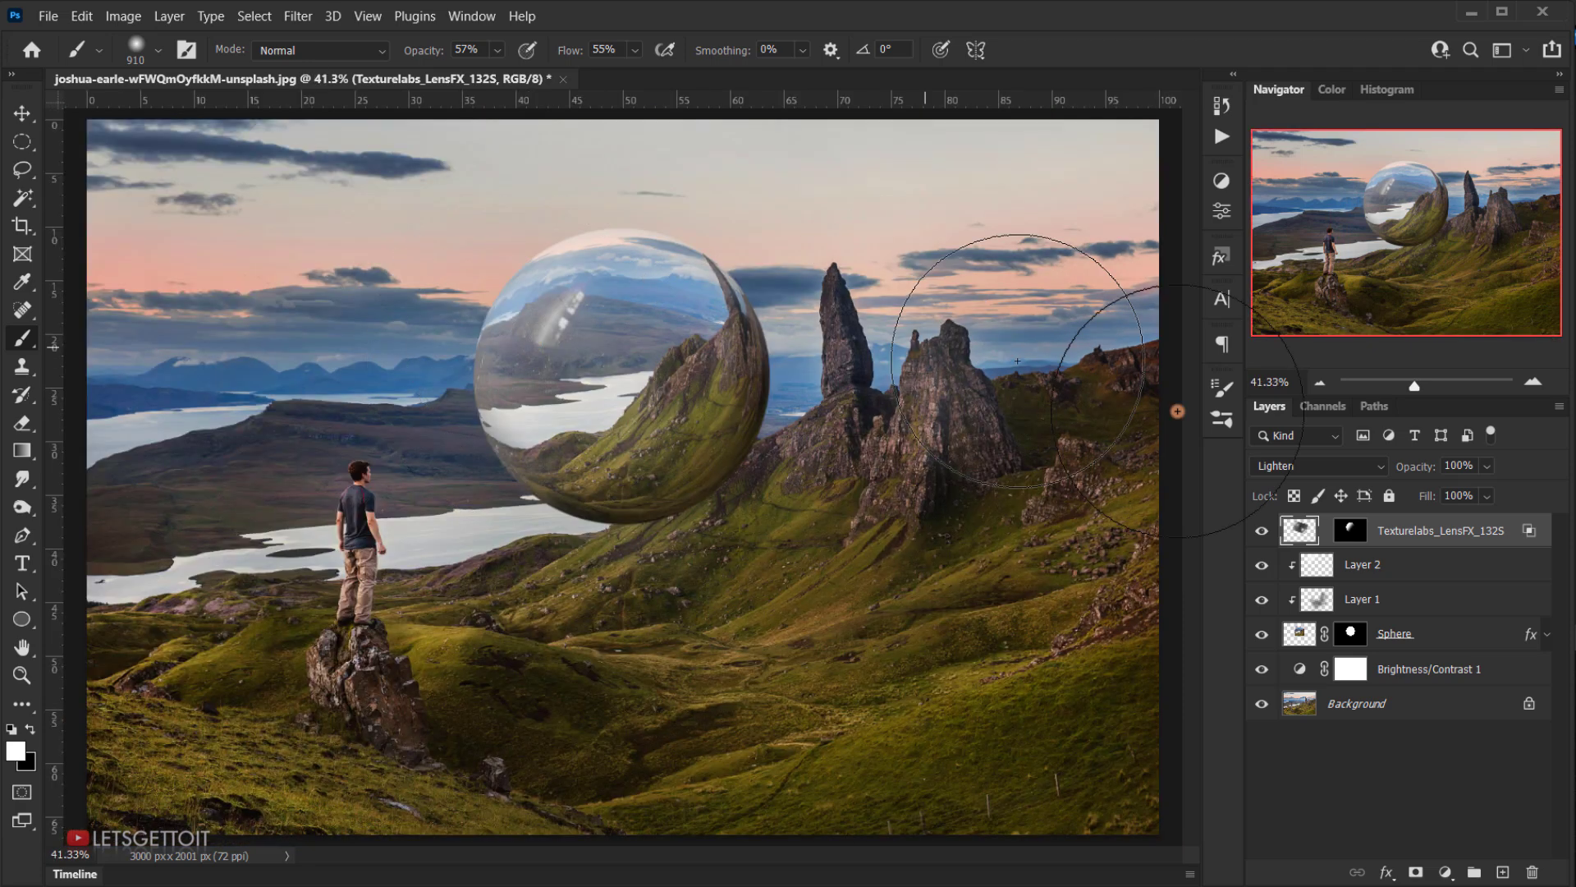
pyautogui.moveTo(1432, 472); pyautogui.dragTo(1410, 473)
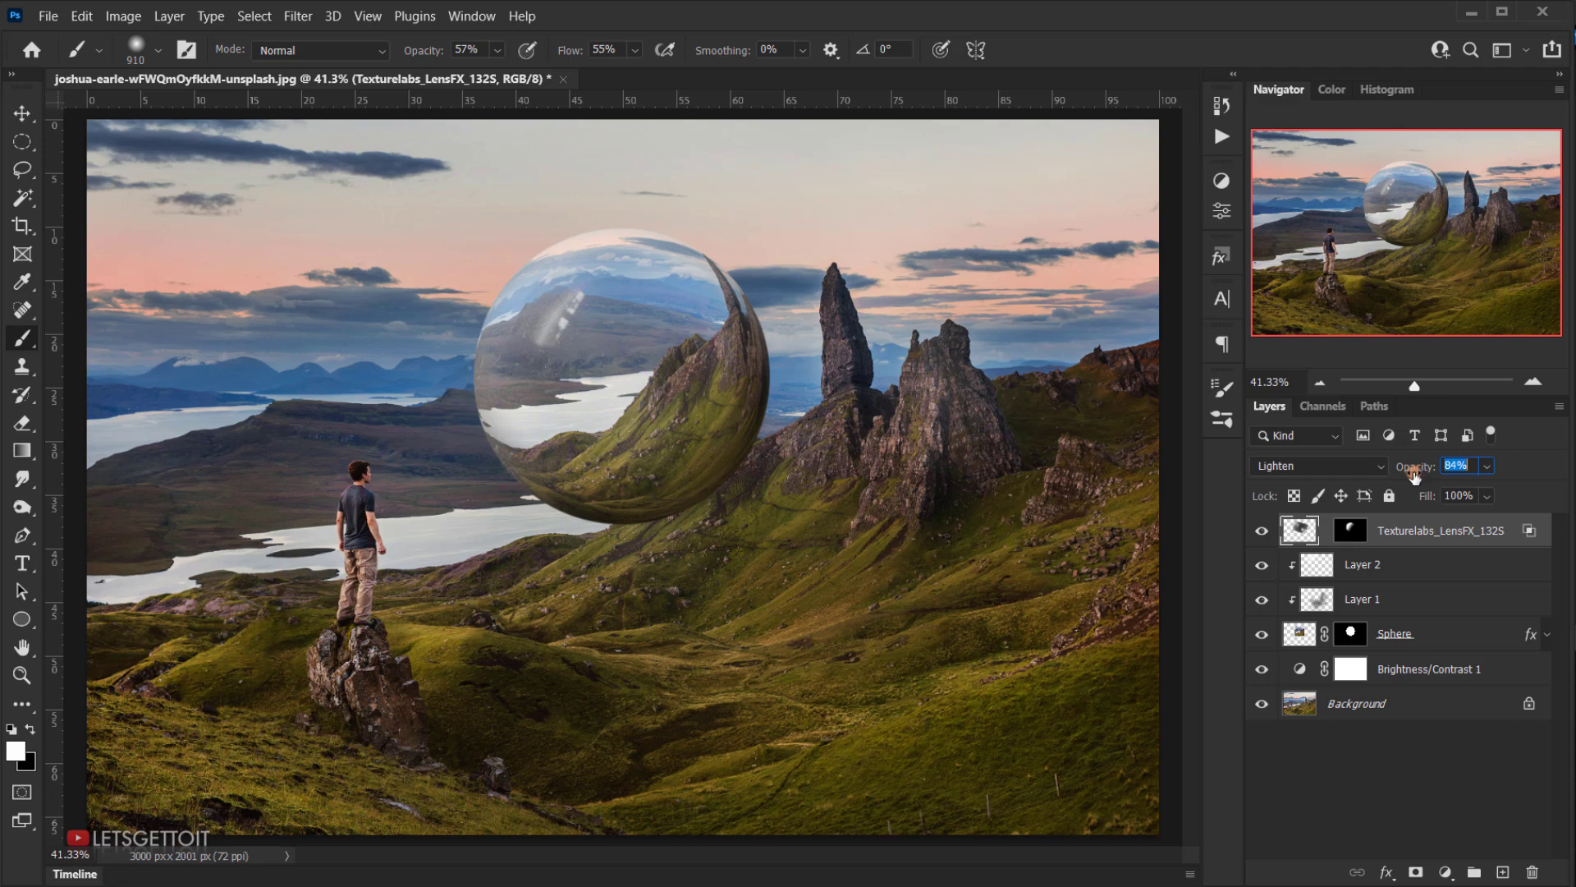
# Toggle the lens texture layer's visibility to compare the sphere with and without the reflection.
pyautogui.click(1265, 532)
pyautogui.click(1268, 536)
pyautogui.click(1269, 536)
pyautogui.click(1269, 535)
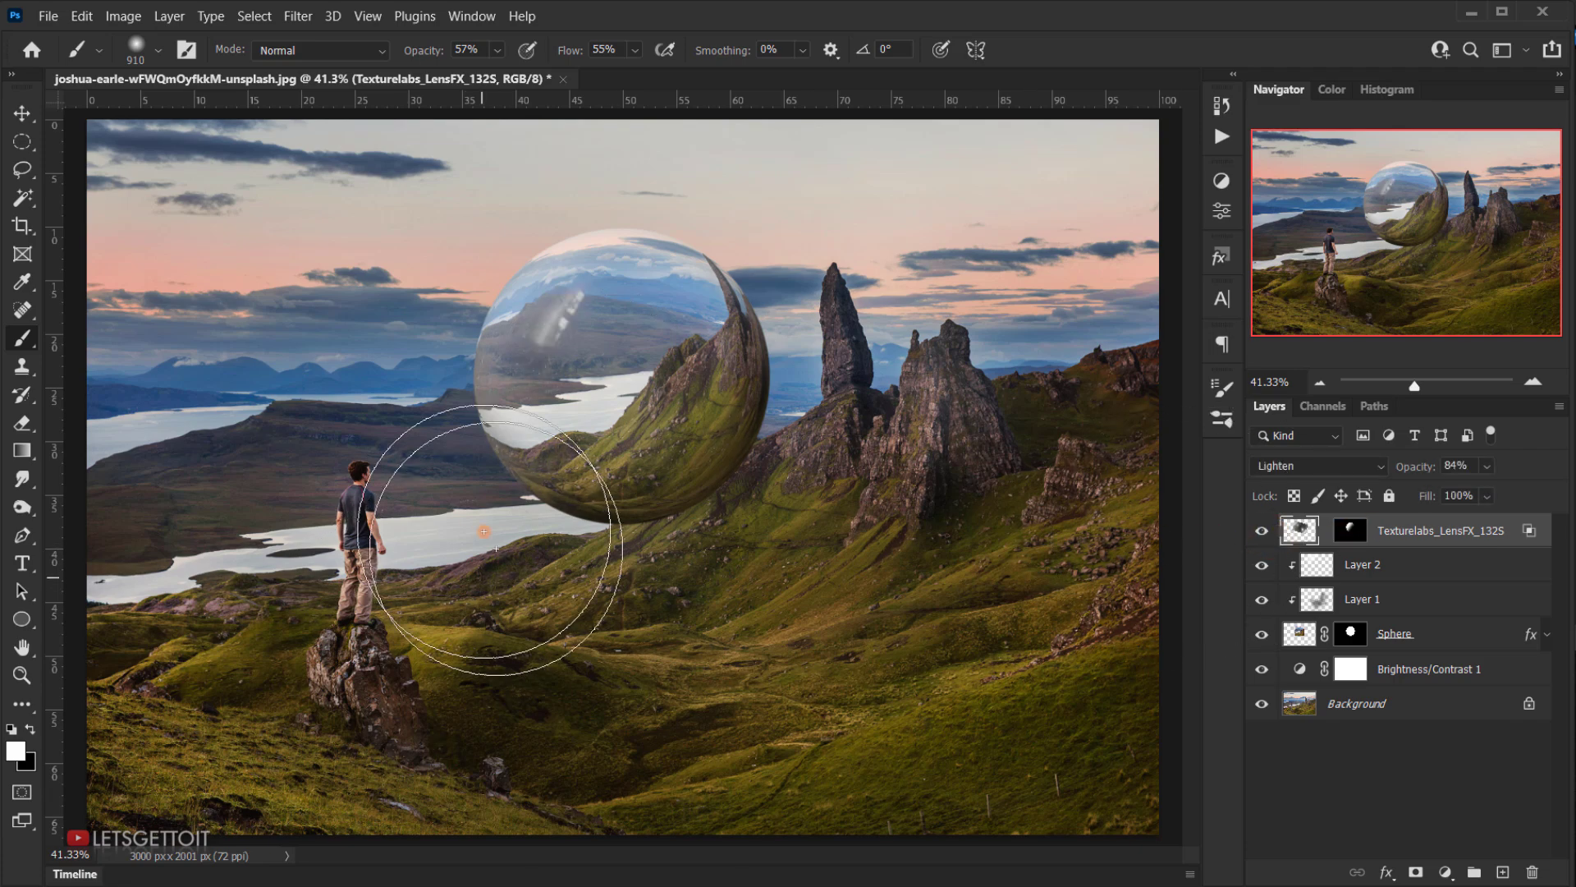
# Brush black on the lens texture layer's mask along the sphere's lower edge and check the whole composition.
pyautogui.click(1350, 531)
pyautogui.press('x')
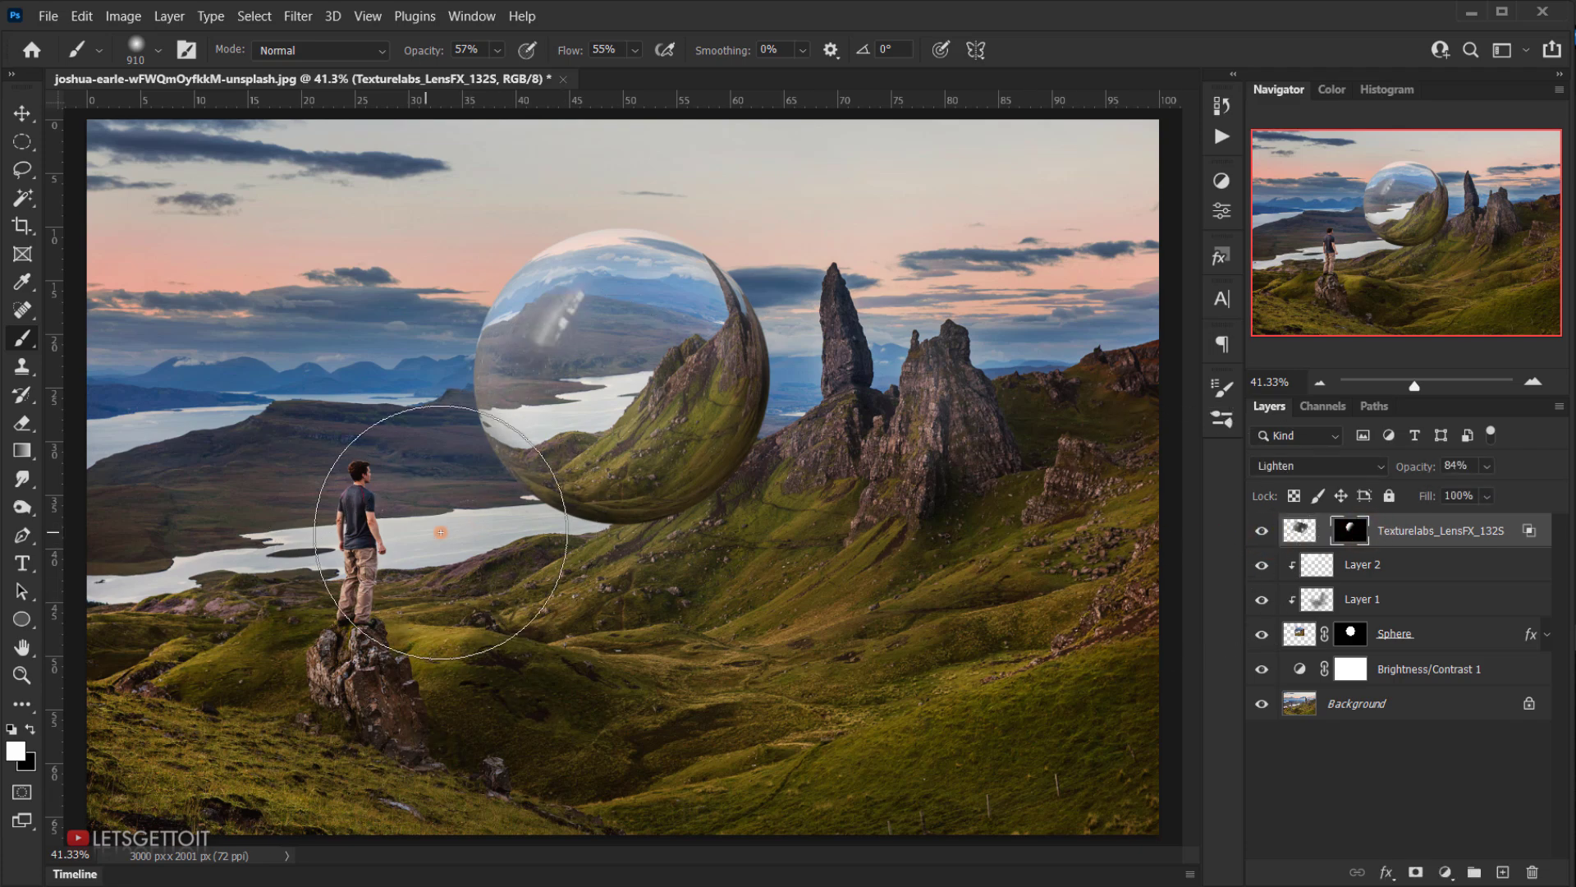
pyautogui.moveTo(479, 539)
pyautogui.mouseDown()
pyautogui.moveTo(669, 573)
pyautogui.moveTo(810, 534)
pyautogui.mouseUp()
pyautogui.scroll(-2, 810, 534)
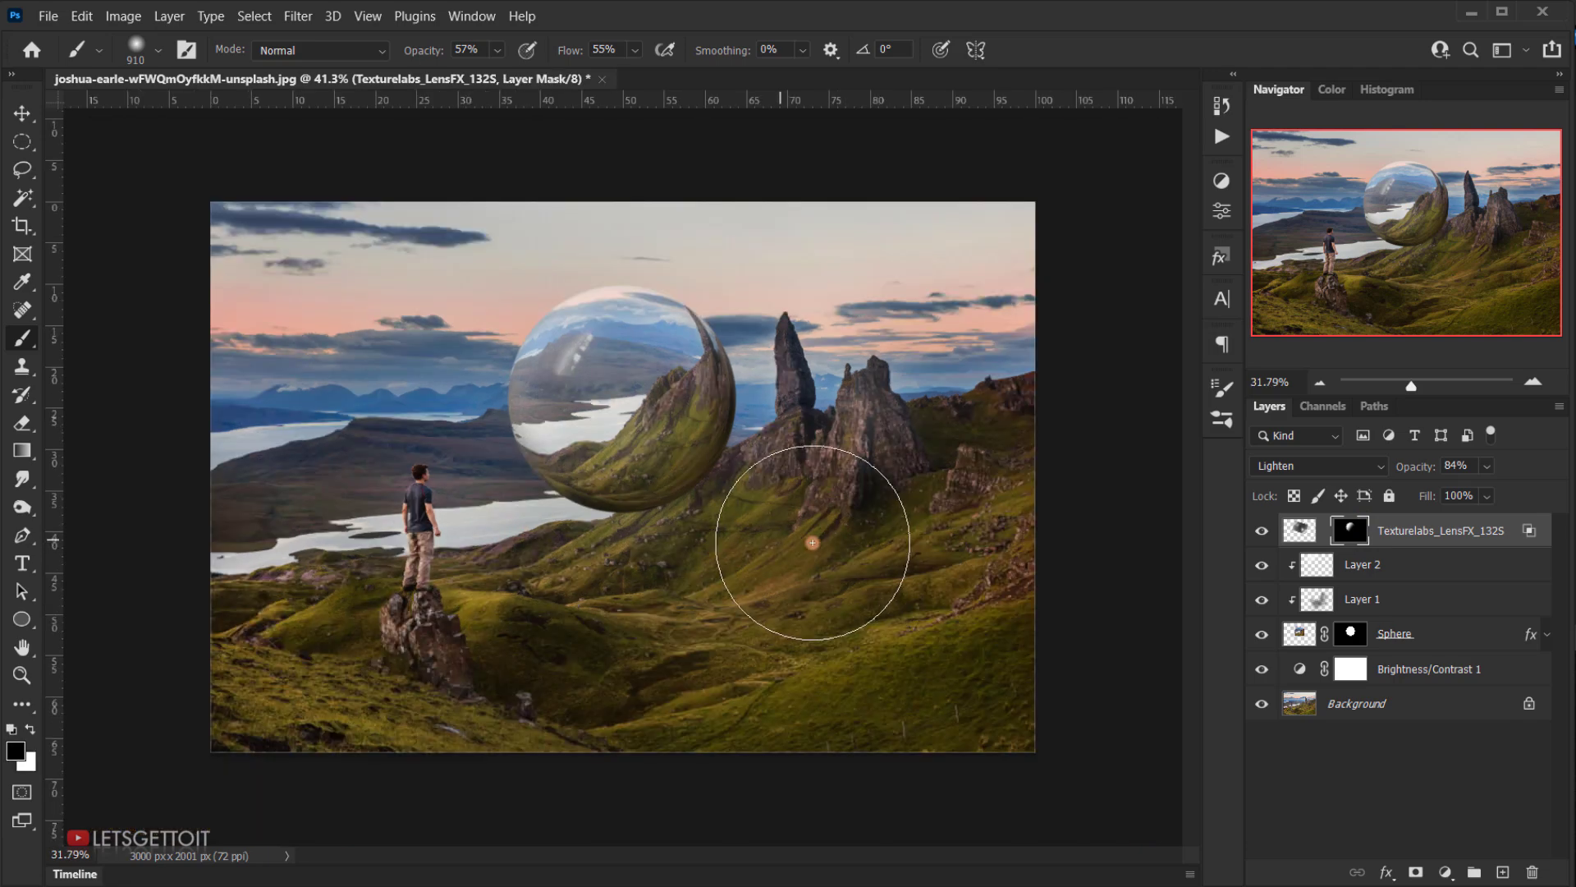
pyautogui.scroll(2, 818, 542)
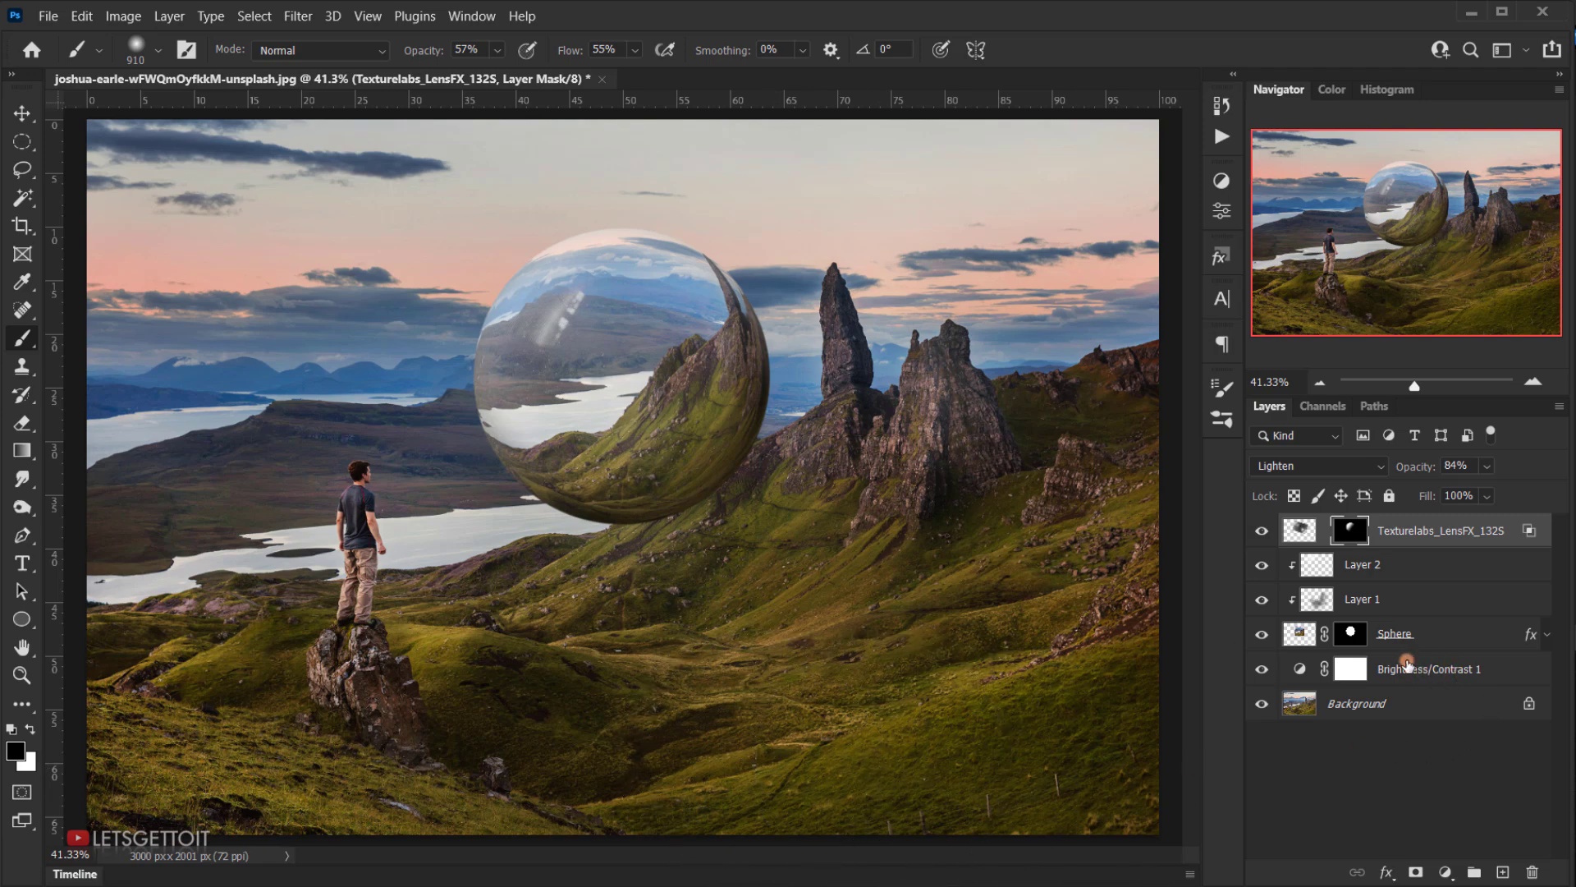
# Create a new layer directly above Brightness/Contrast 1 and set black as the painting color.
pyautogui.click(1404, 681)
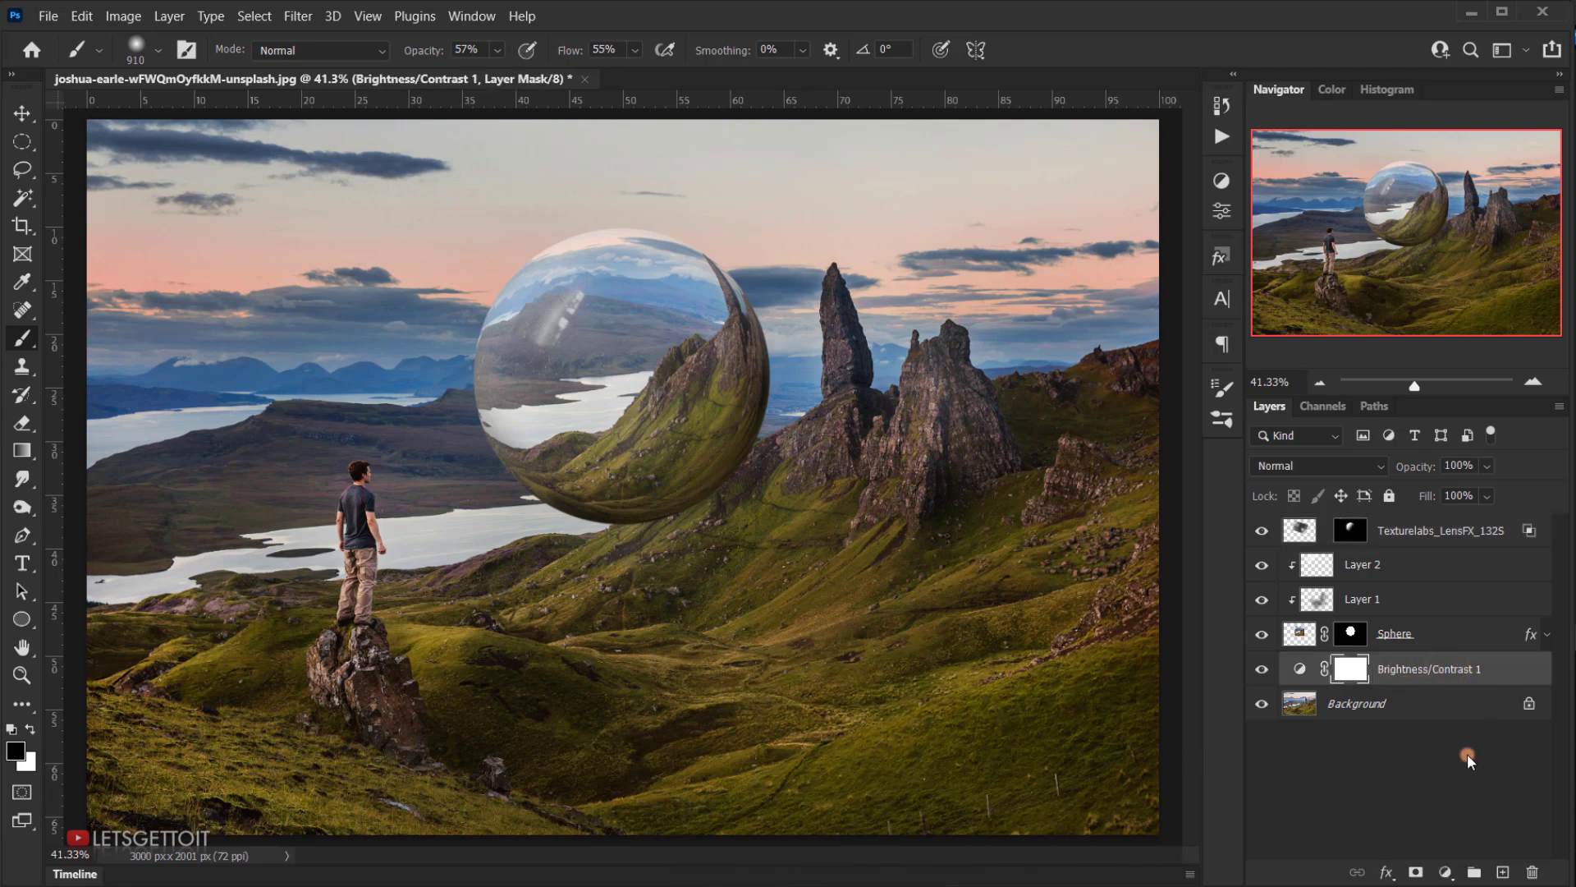
pyautogui.click(1503, 872)
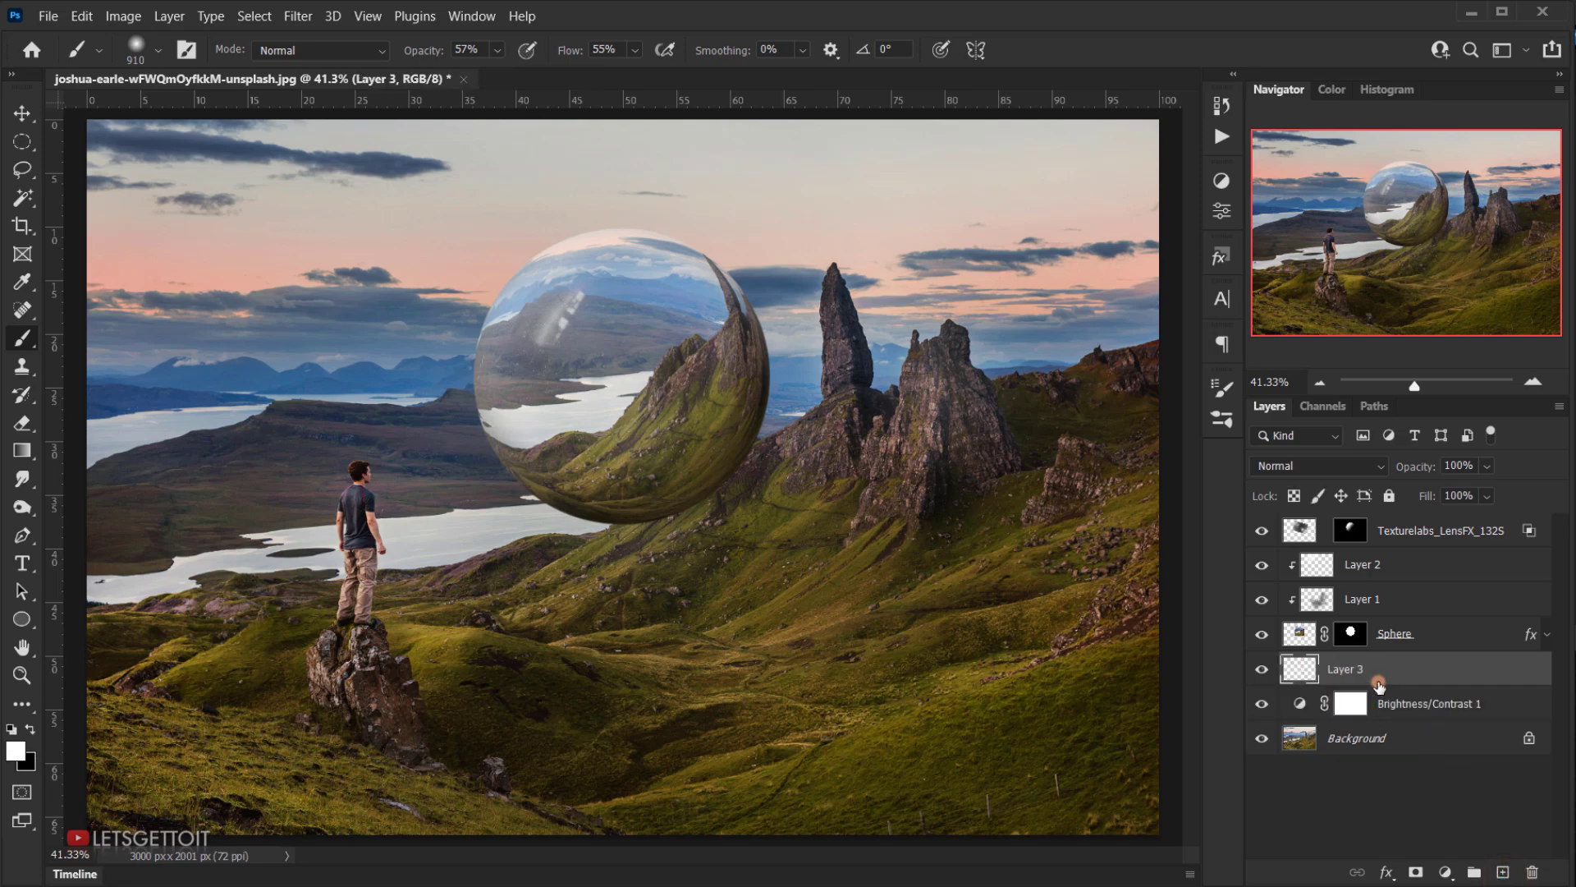
pyautogui.press('x')
pyautogui.moveTo(650, 387)
pyautogui.mouseDown()
pyautogui.moveTo(678, 420)
pyautogui.moveTo(665, 420)
pyautogui.mouseUp()
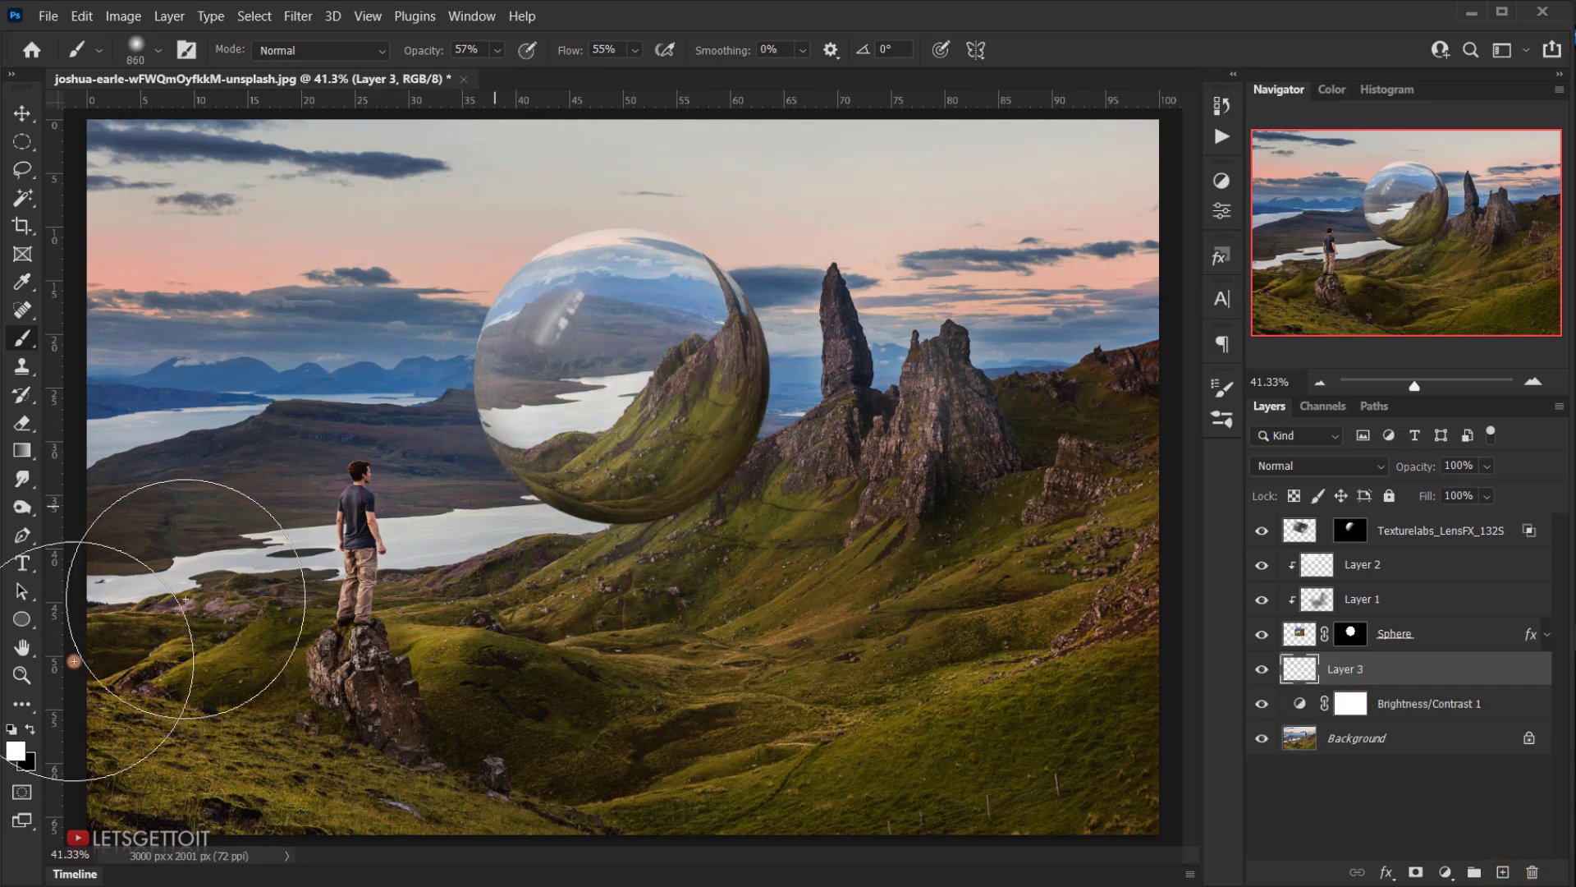
pyautogui.click(32, 727)
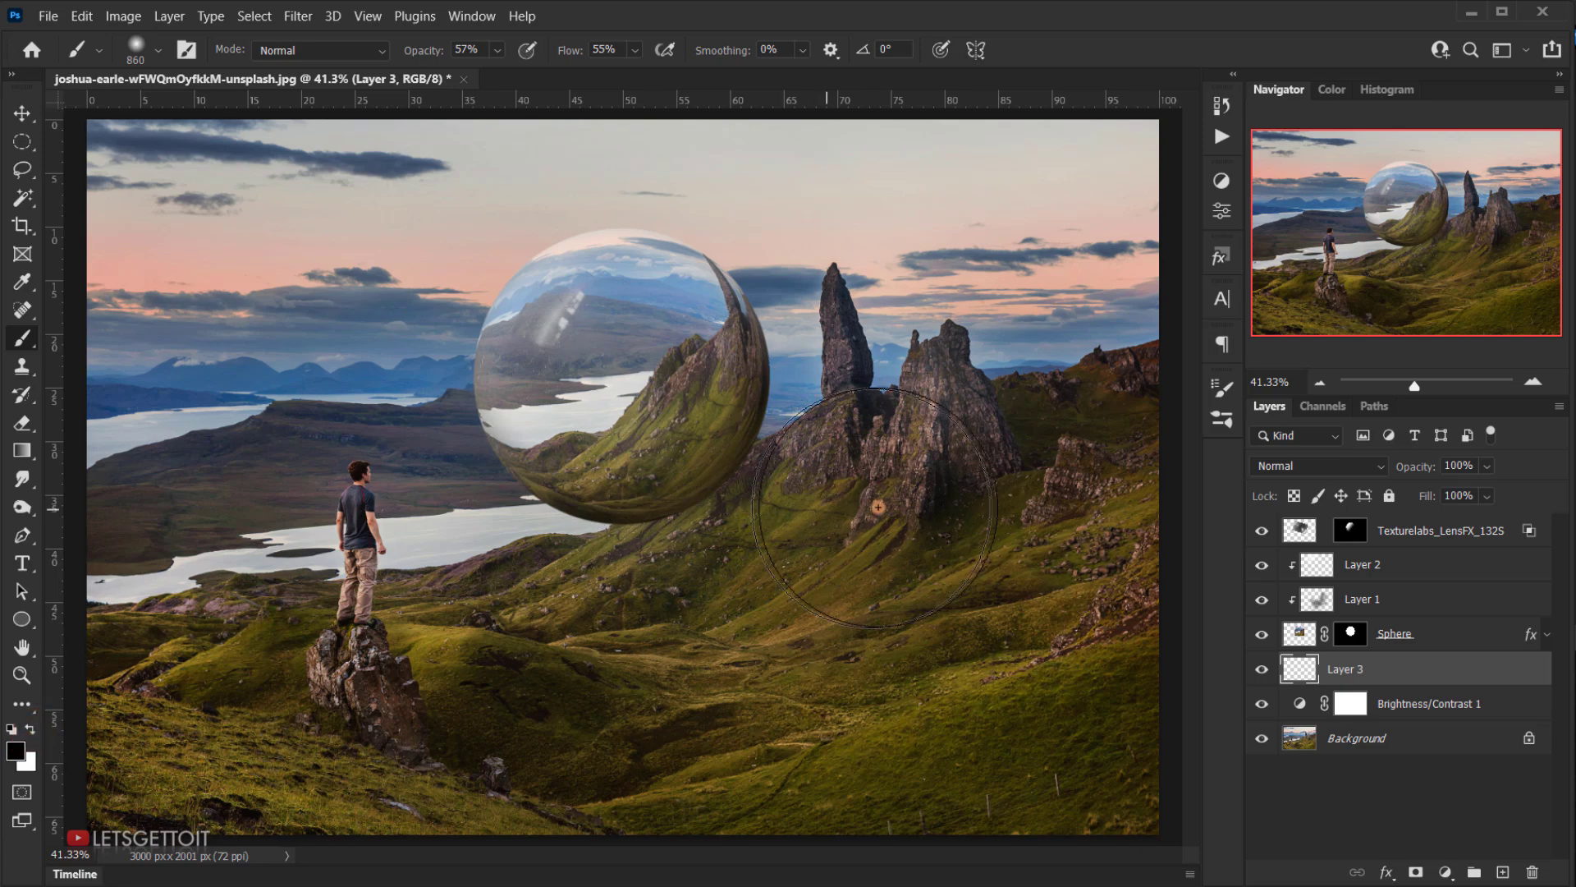
# Reduce the soft brush to 500 px and paint a single black dab on the hillside beside the sphere.
pyautogui.click(860, 554)
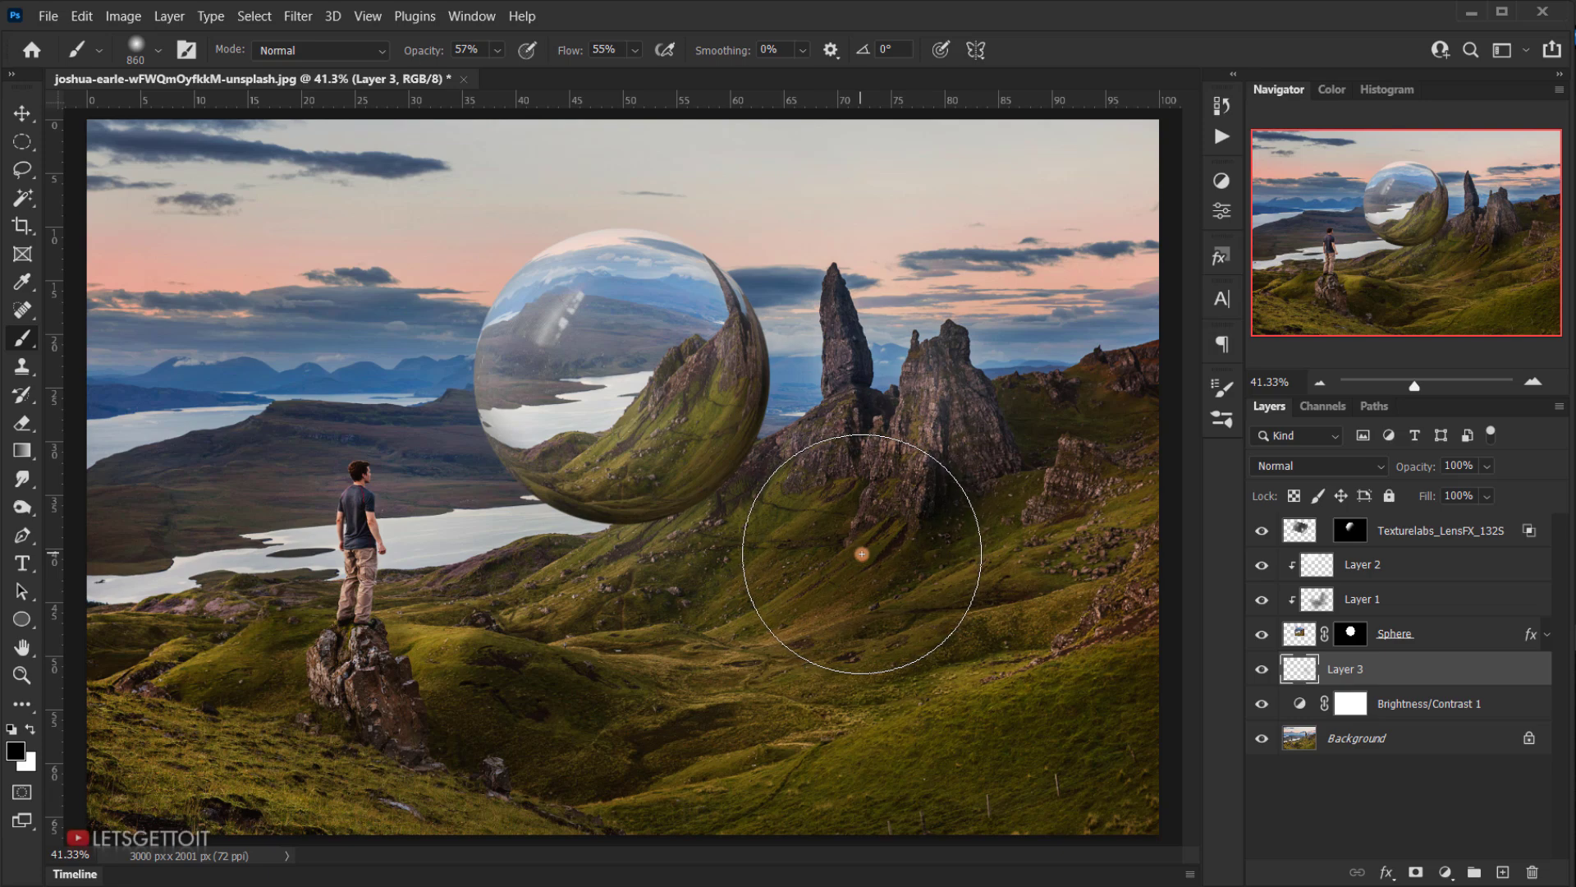
pyautogui.press('[')
pyautogui.press('[')
pyautogui.press('[')
pyautogui.press('[')
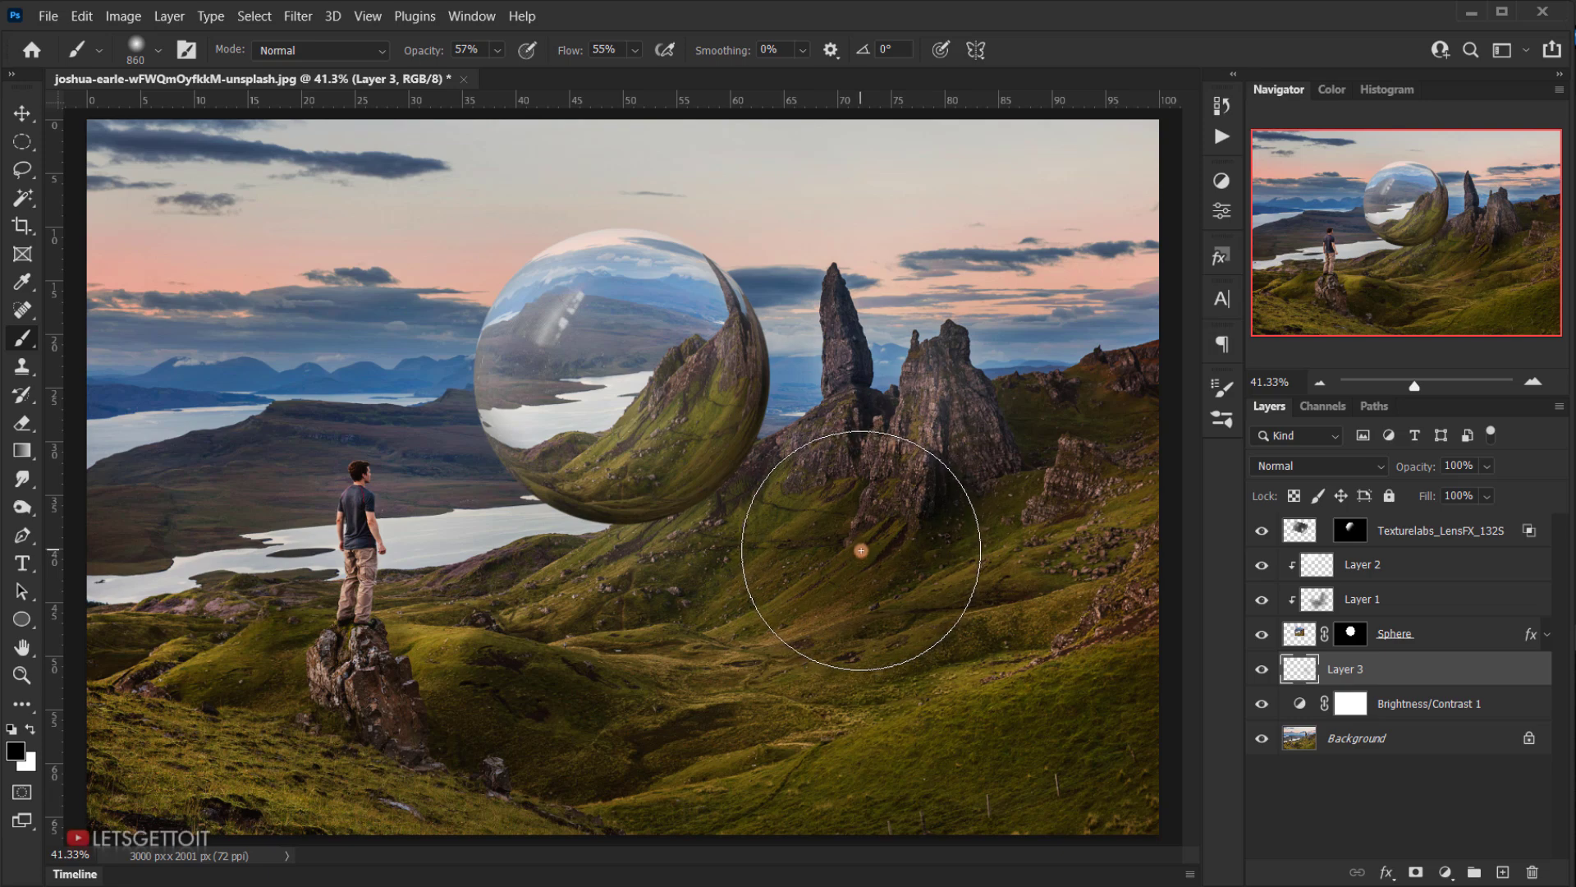
pyautogui.click(861, 550)
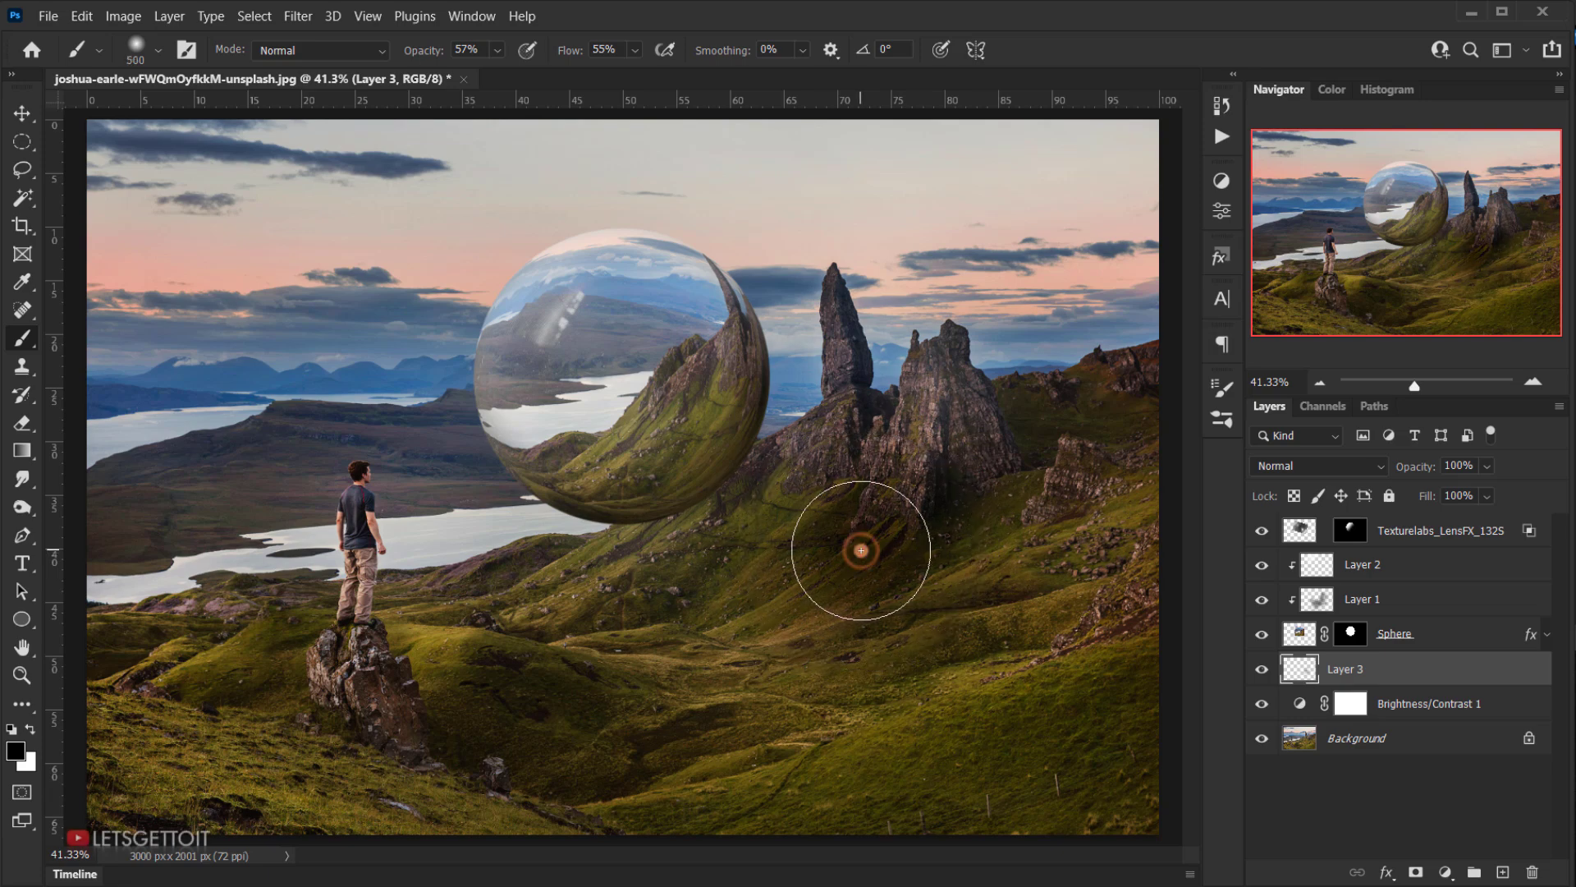
# Free-transform the black dab on Layer 3, moving it below the sphere and flattening it to 45.23% height.
pyautogui.click(1350, 674)
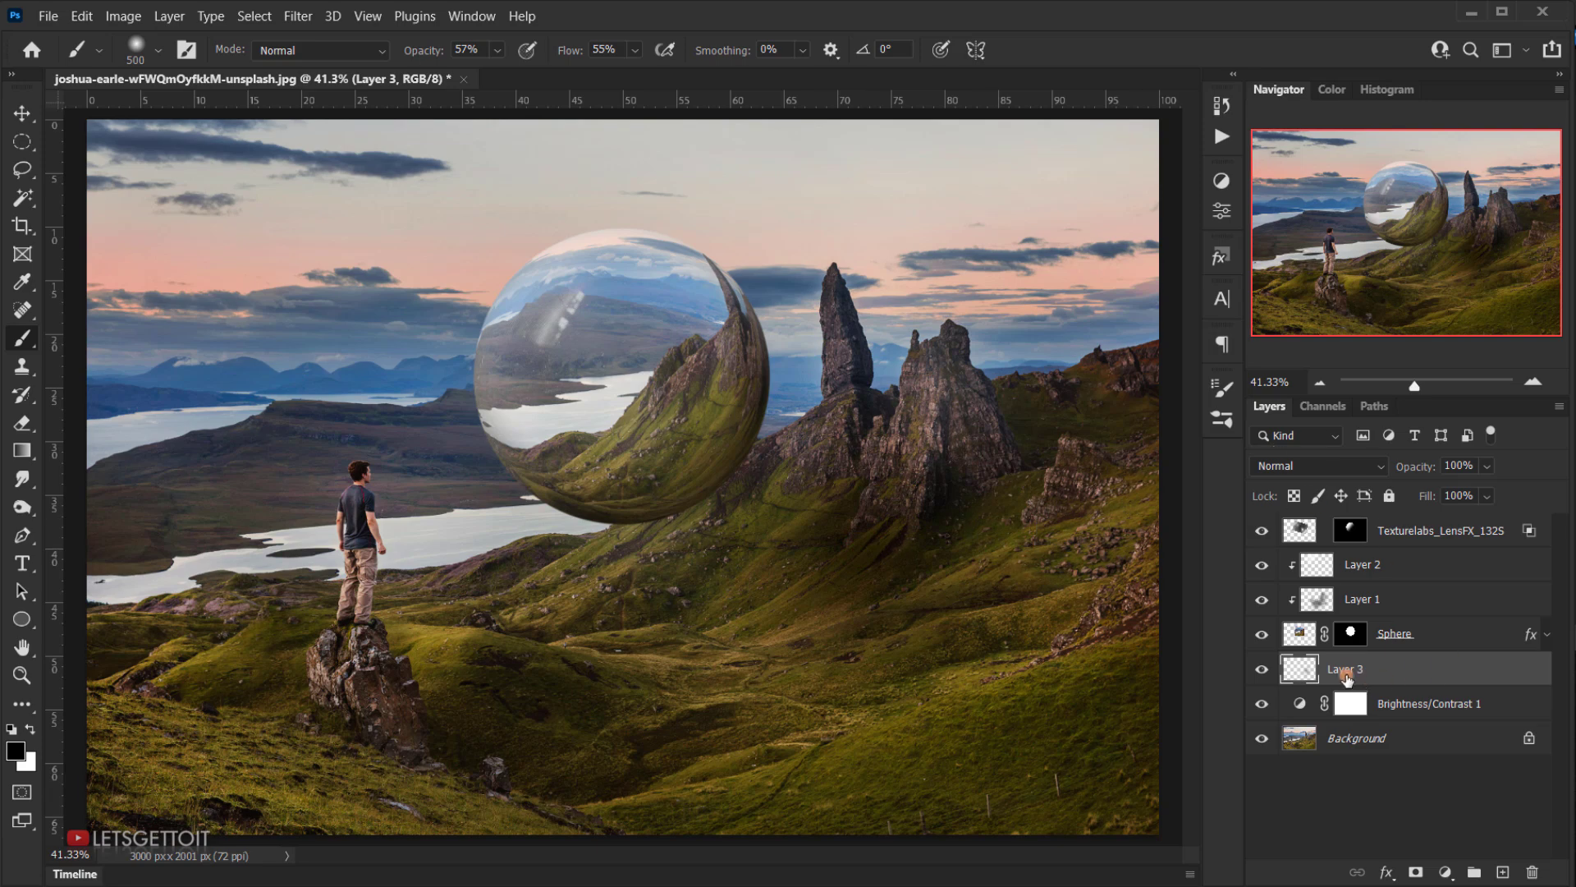
pyautogui.keyDown('ctrl'); pyautogui.click(1354, 635); pyautogui.keyUp('ctrl')
pyautogui.hotkey('ctrl', 't')
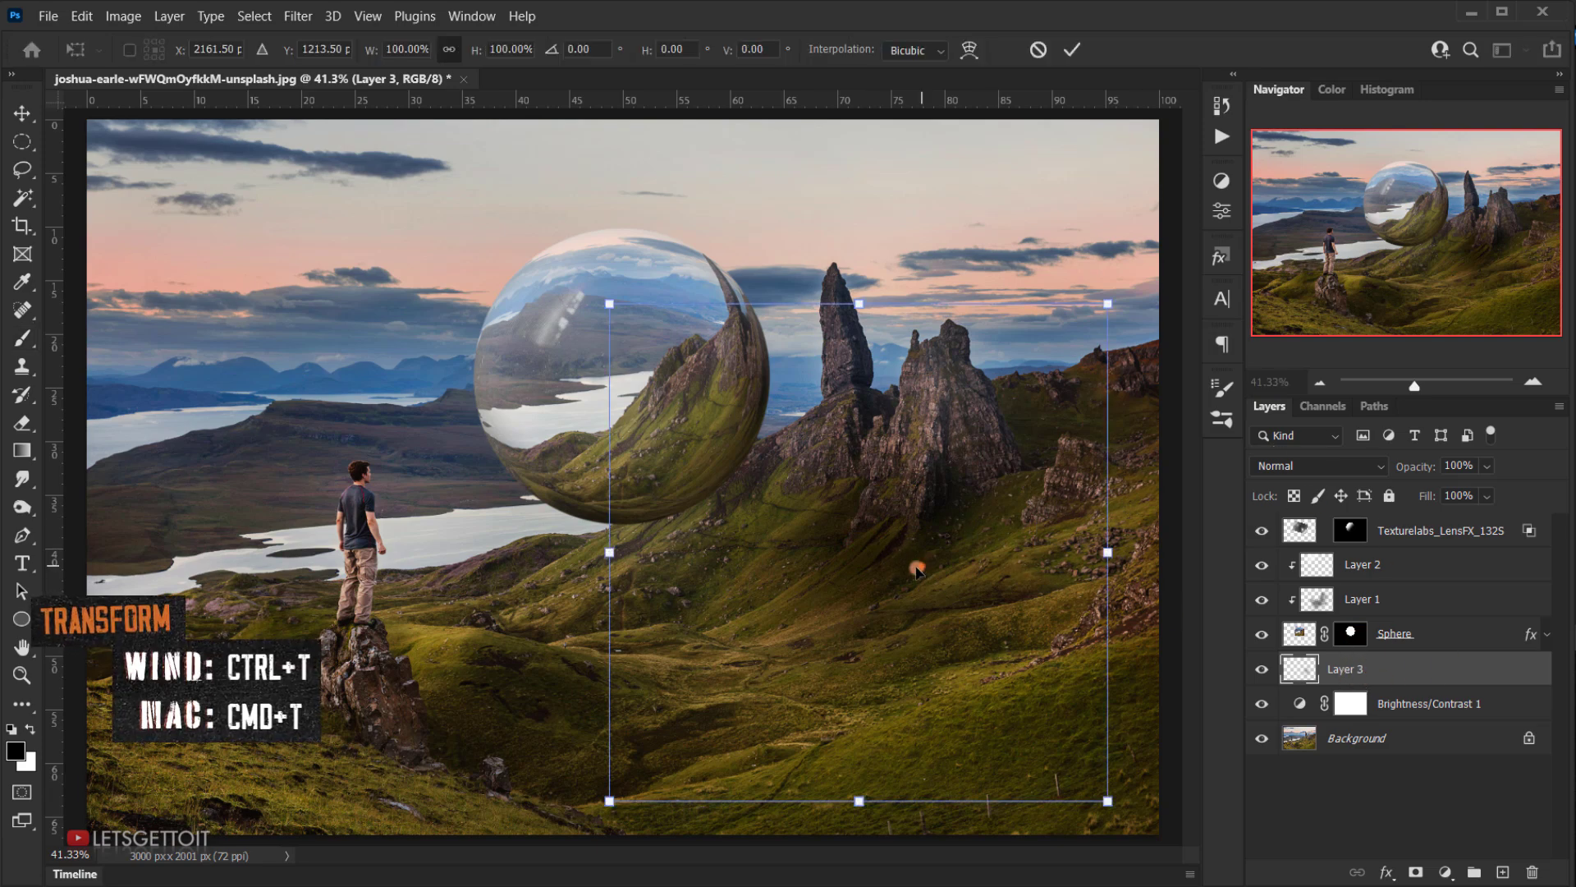
pyautogui.moveTo(927, 575); pyautogui.dragTo(716, 759)
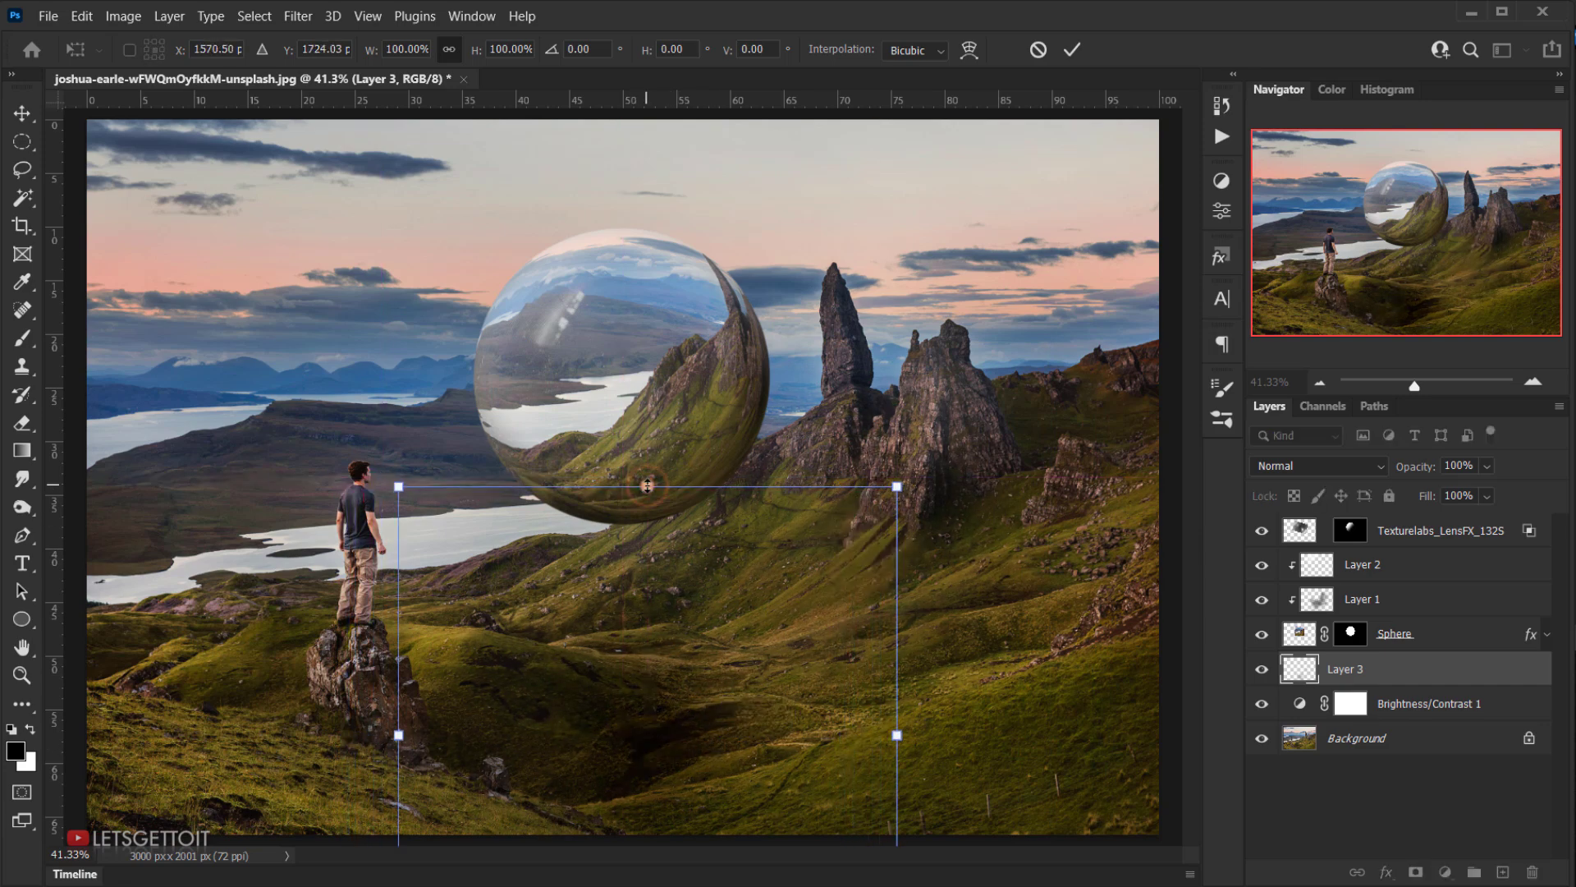
pyautogui.moveTo(648, 485)
pyautogui.mouseDown()
pyautogui.moveTo(648, 694)
pyautogui.moveTo(648, 488)
pyautogui.mouseUp()
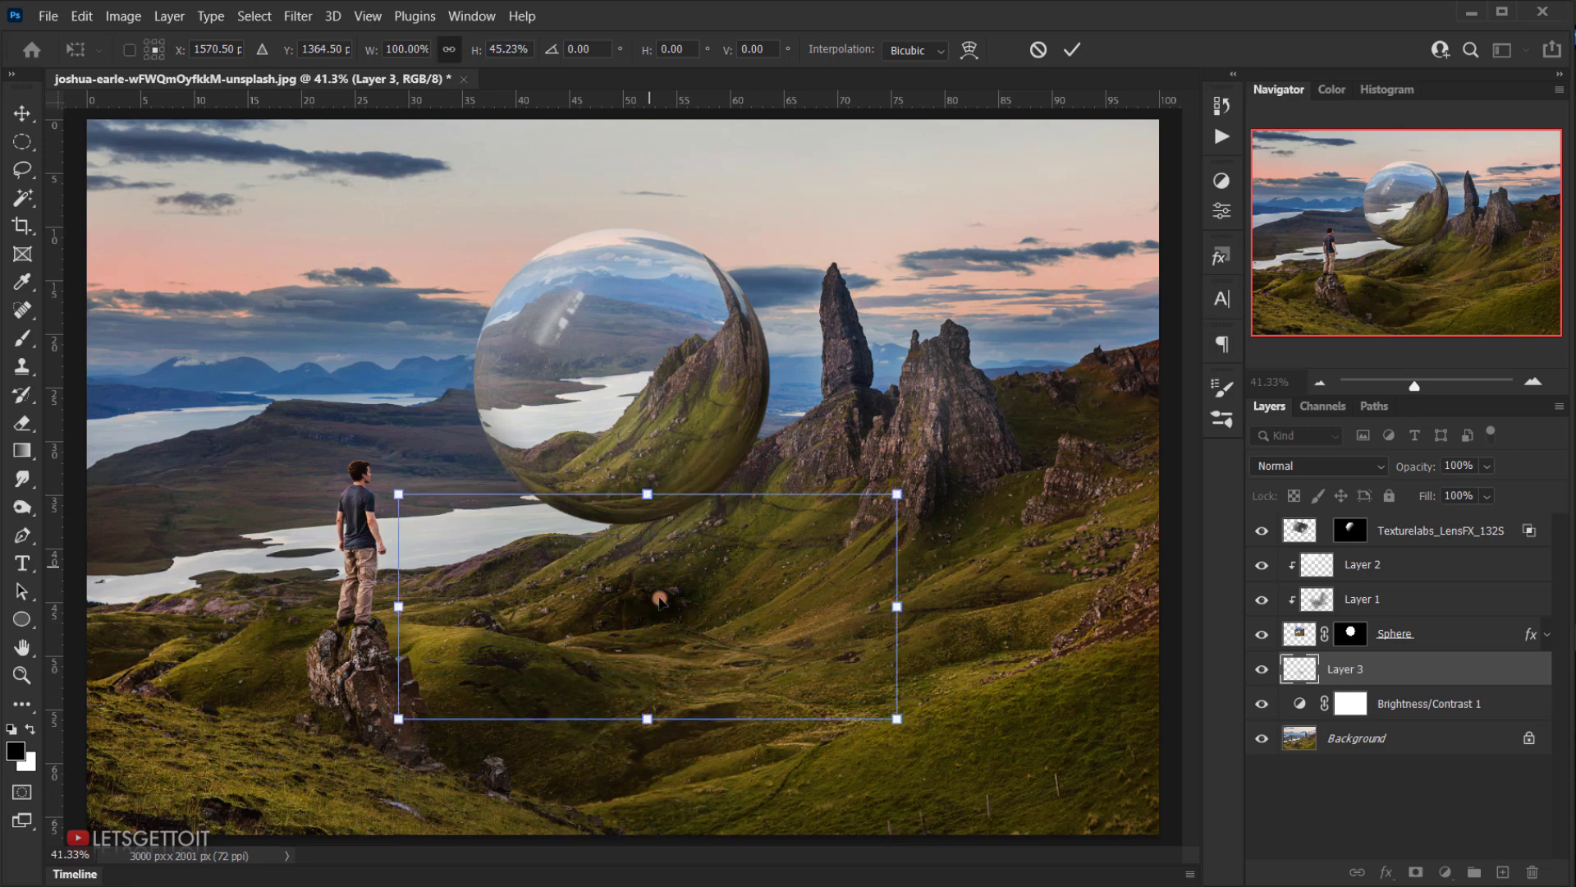
# Lower the flattened shadow onto the grass beneath the sphere, widen it slightly, and apply the transform.
pyautogui.moveTo(651, 586); pyautogui.dragTo(659, 704)
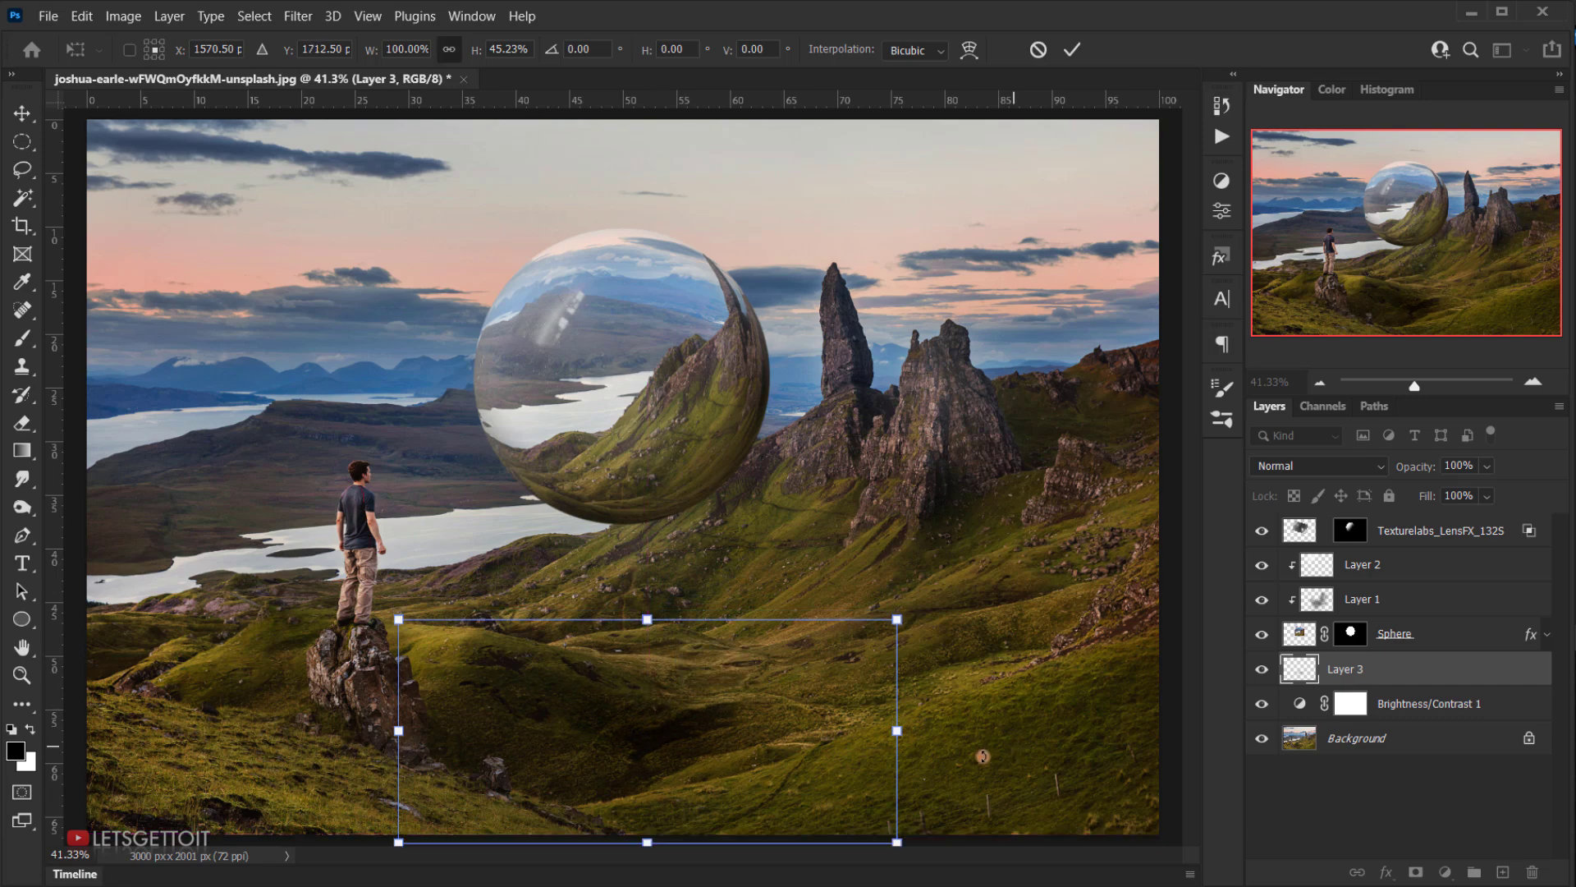
pyautogui.moveTo(903, 734); pyautogui.dragTo(967, 734)
pyautogui.moveTo(703, 759); pyautogui.dragTo(722, 761)
pyautogui.press('Return')
pyautogui.press('b')
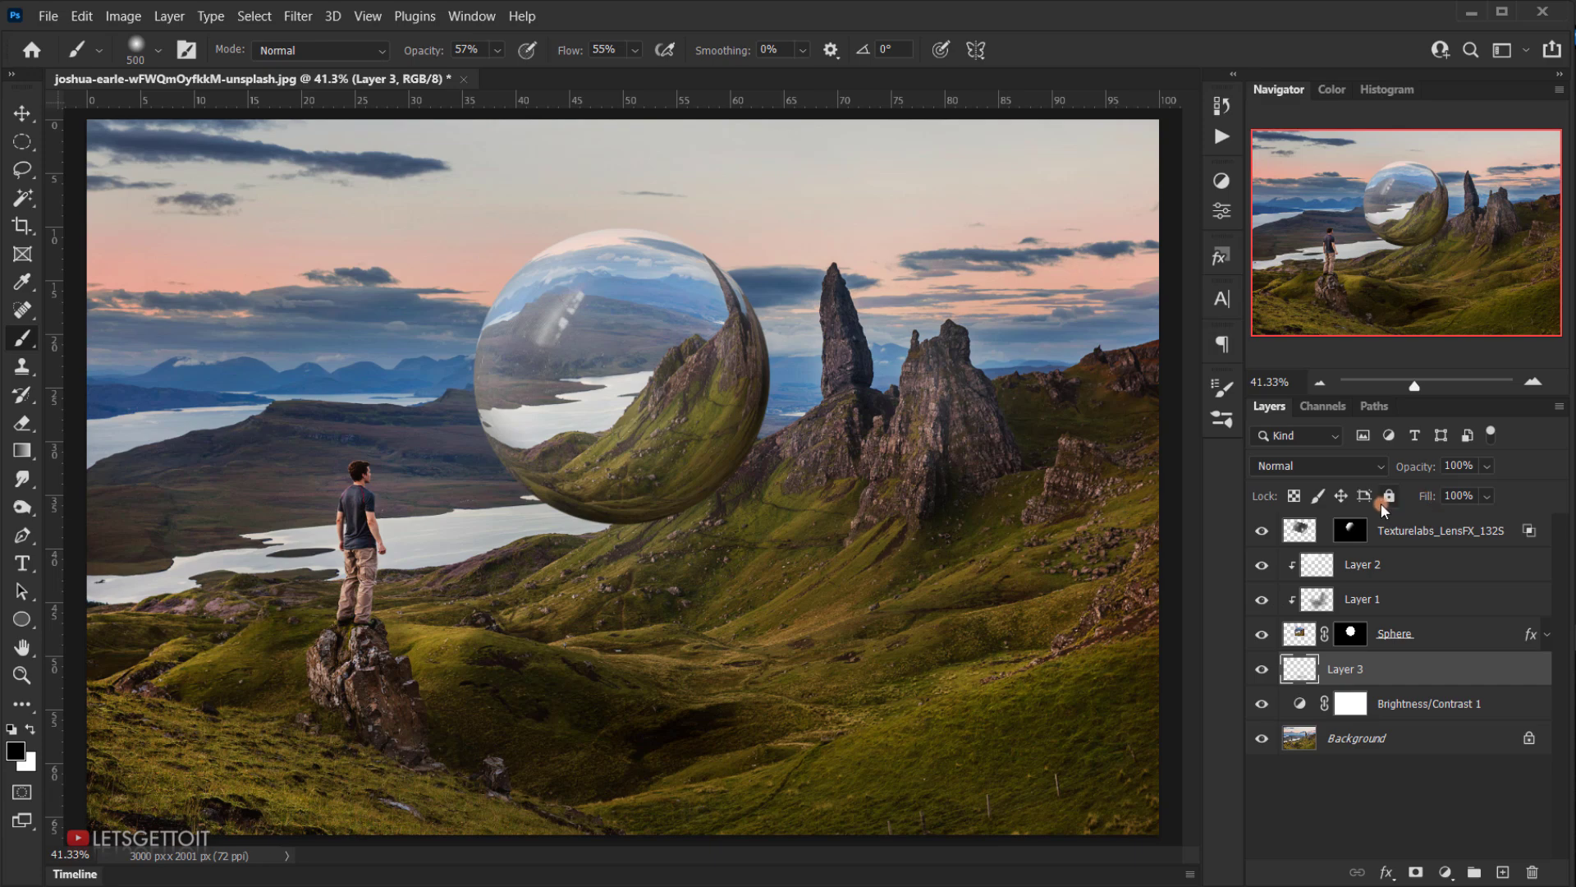
# Set the ground shadow layer's blend mode to Linear Burn and reduce its opacity.
pyautogui.click(1336, 465)
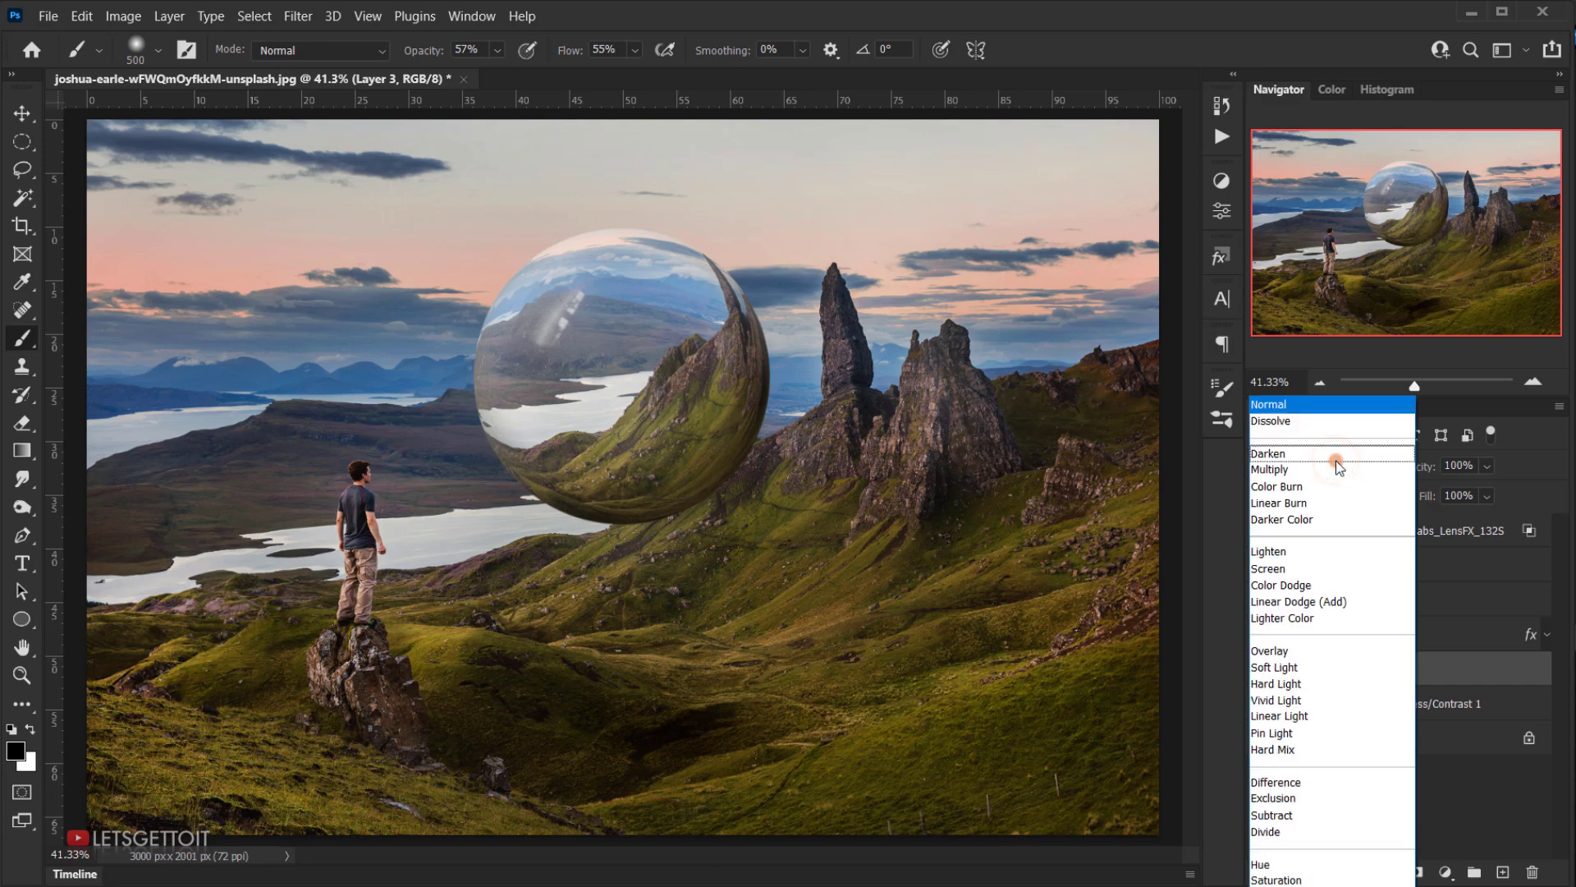
pyautogui.click(1321, 504)
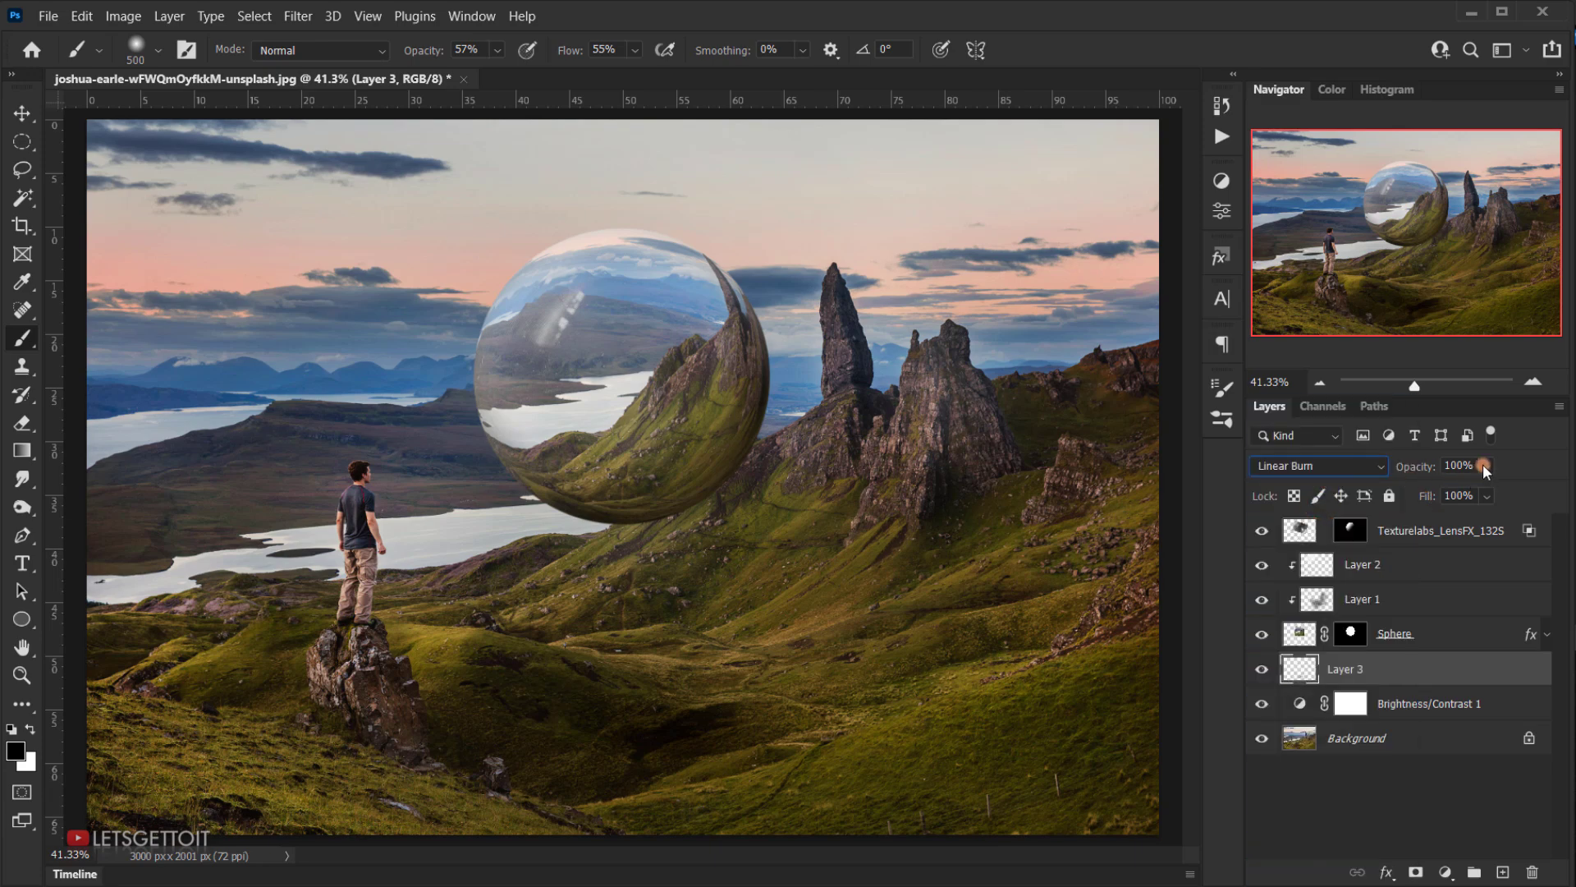
pyautogui.click(1485, 465)
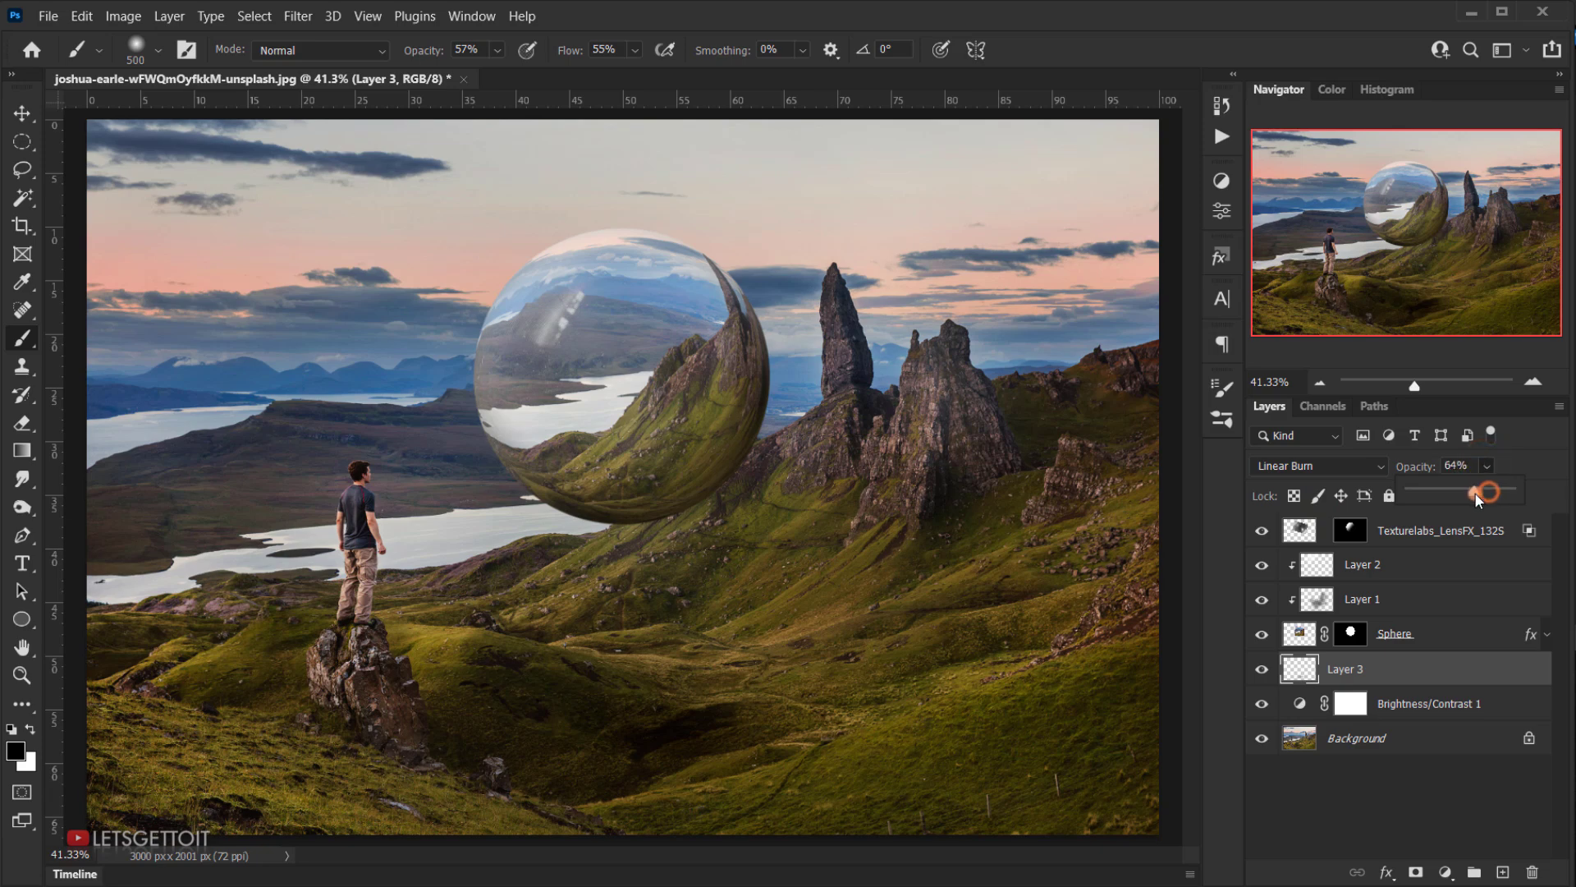
pyautogui.moveTo(1477, 498); pyautogui.dragTo(1488, 499)
pyautogui.click(1363, 812)
# Toggle Layer 3's visibility and view the whole image to examine the ground shadow's effect.
pyautogui.click(1263, 671)
pyautogui.click(1263, 670)
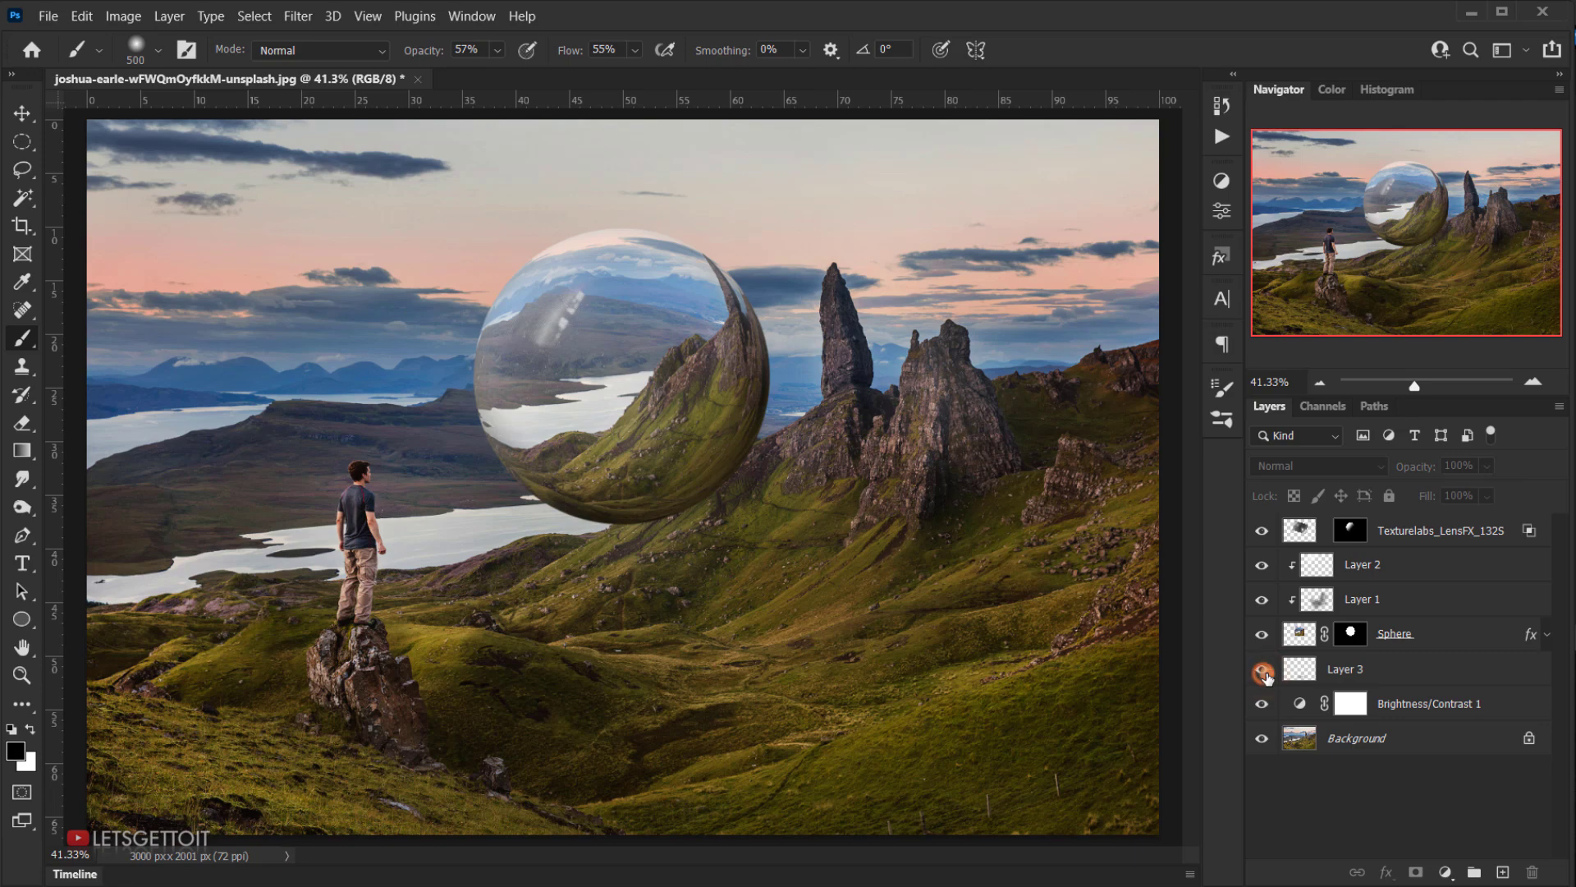
pyautogui.click(1262, 670)
pyautogui.click(1263, 670)
pyautogui.click(1262, 670)
pyautogui.scroll(-2, 654, 722)
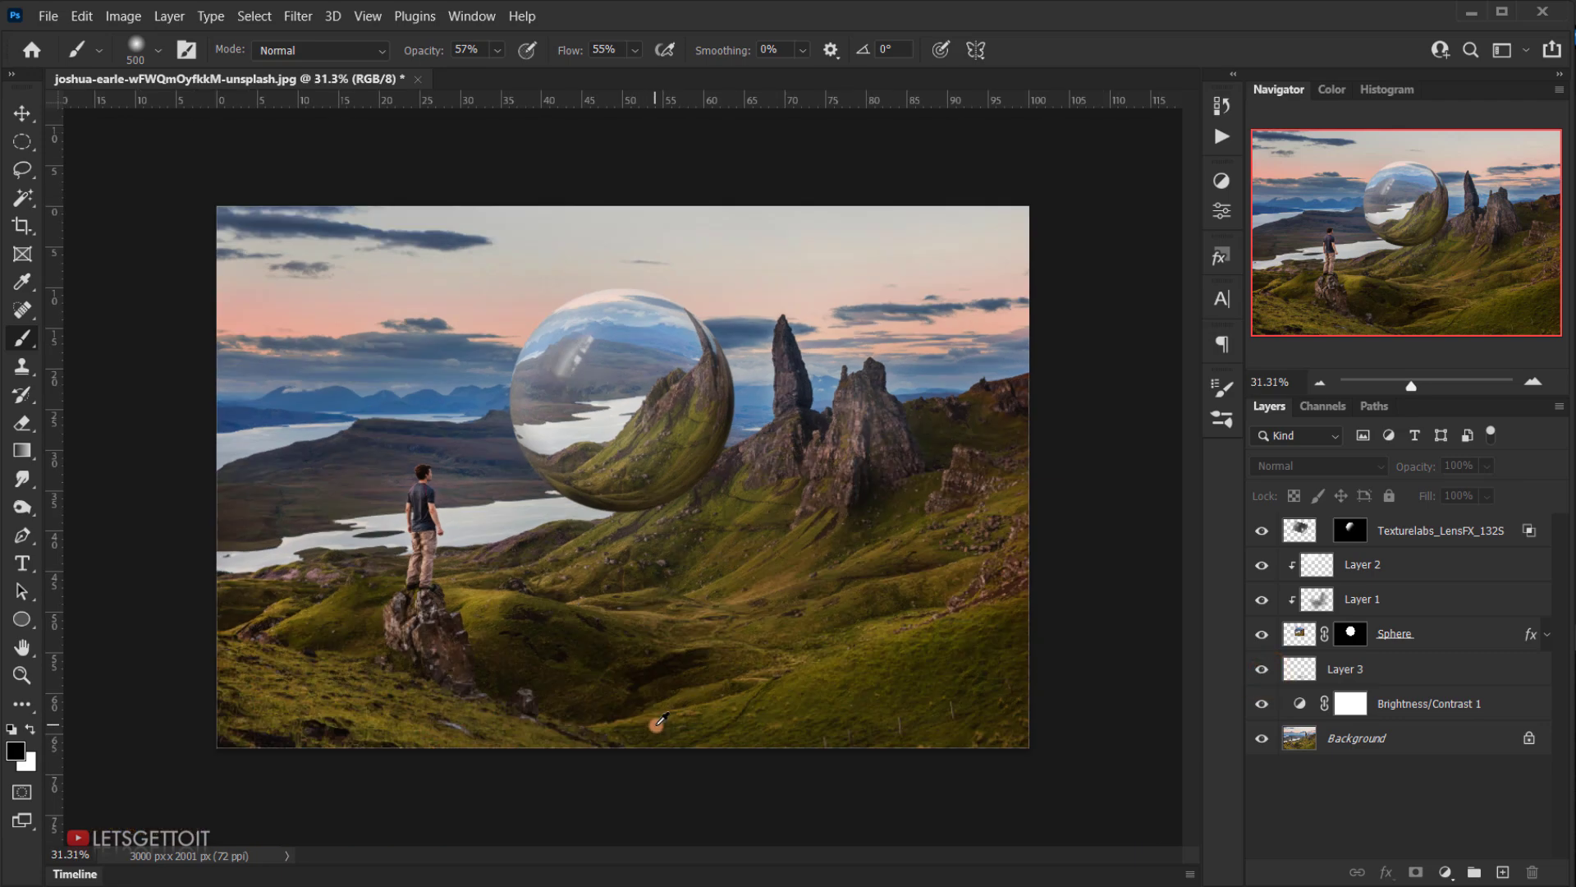
pyautogui.scroll(1, 627, 640)
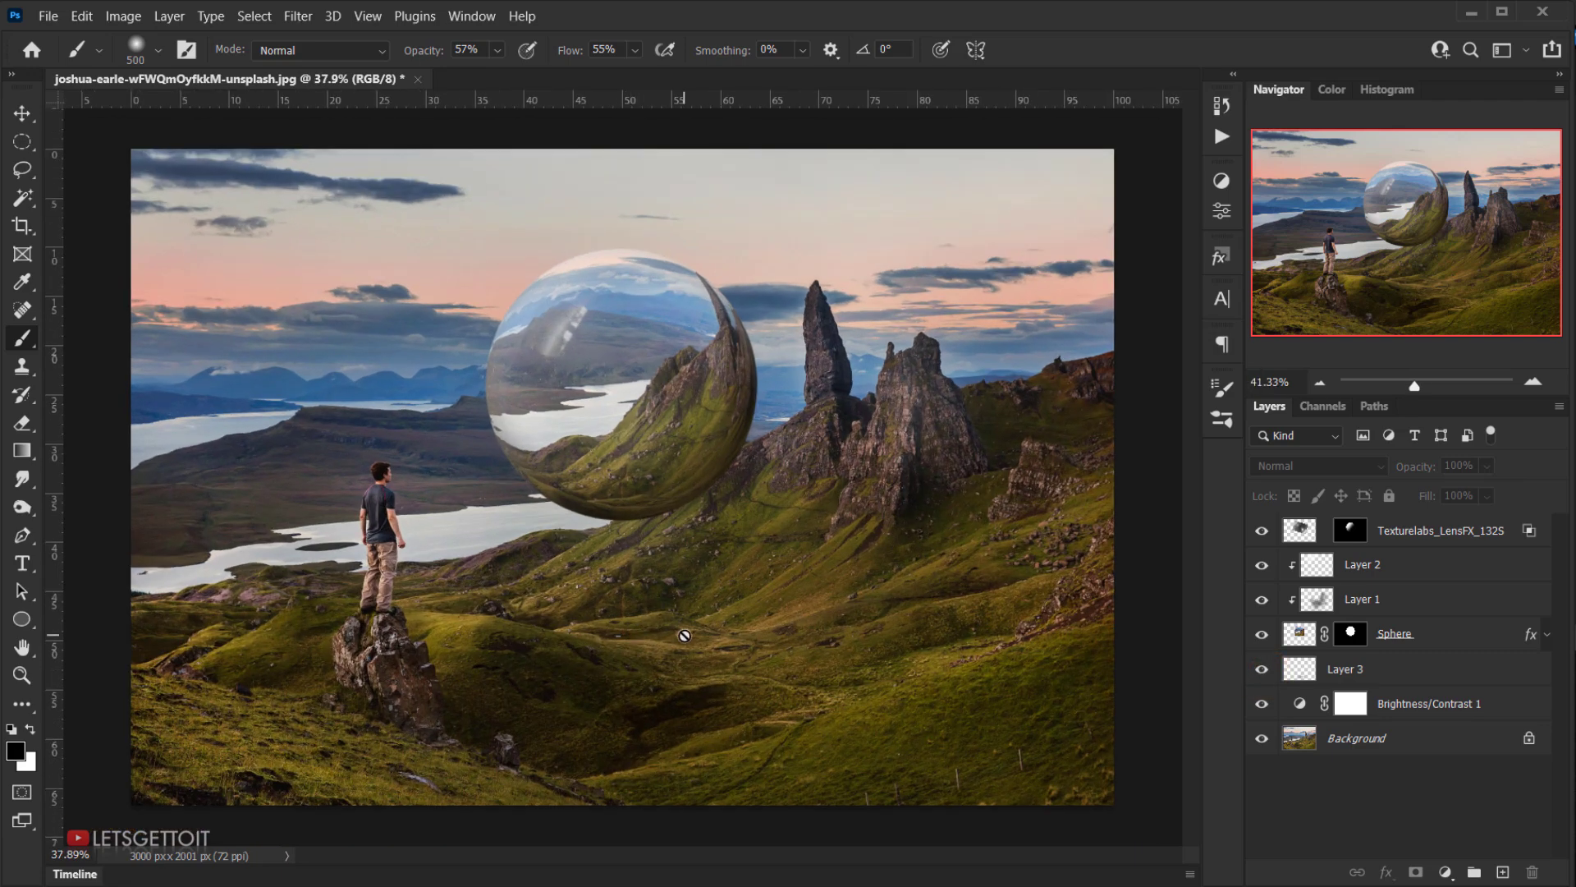
pyautogui.scroll(1, 684, 635)
# Add a Levels adjustment layer above the lens texture layer at the top of the stack.
pyautogui.click(1428, 533)
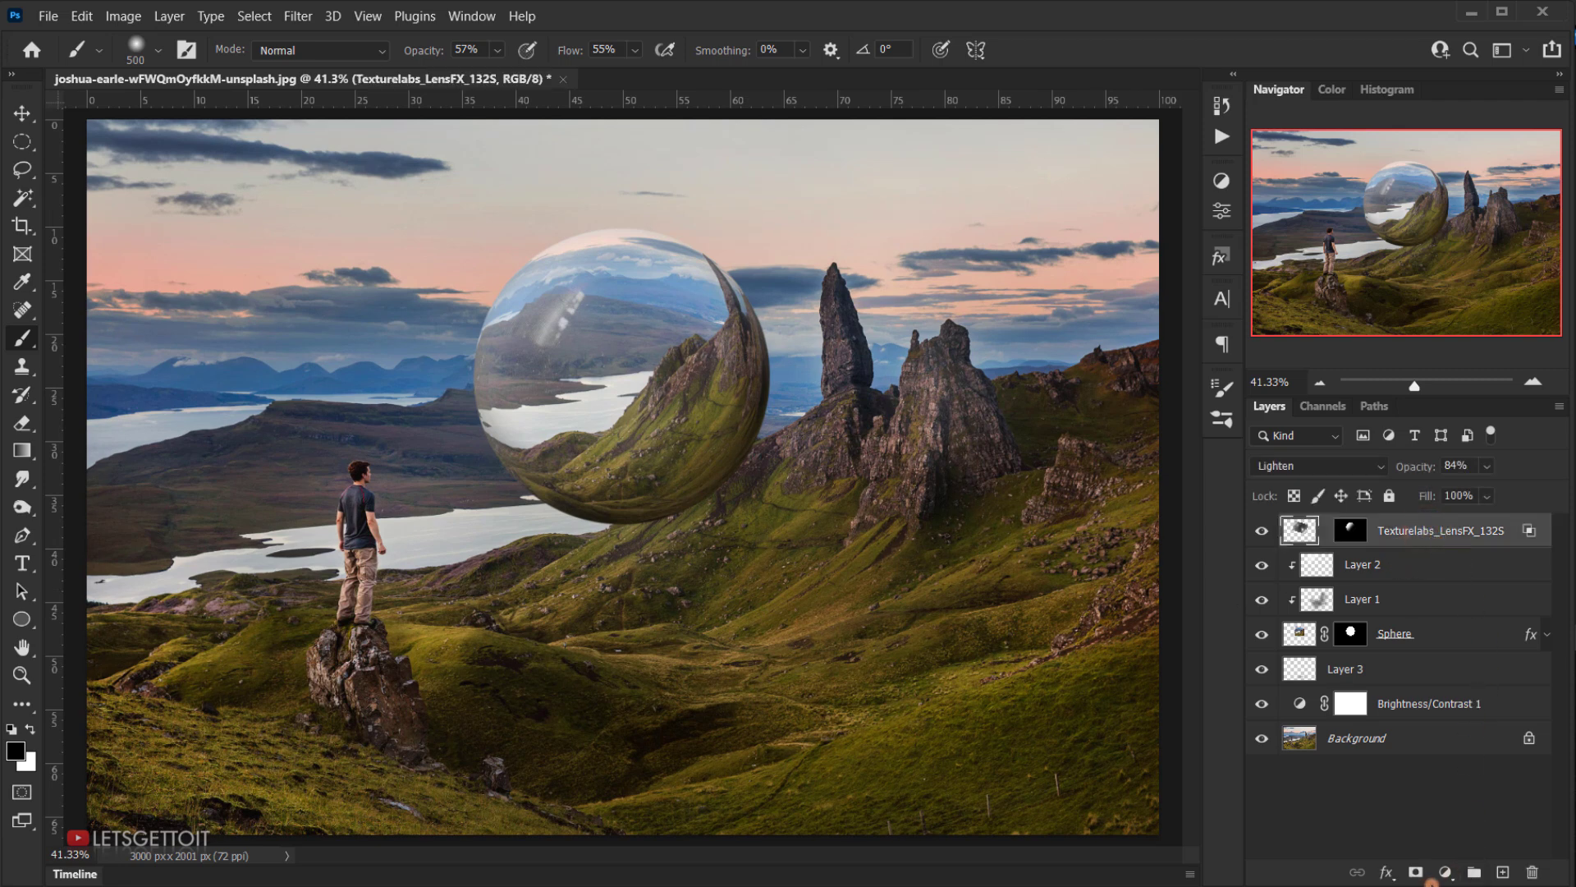
pyautogui.click(1435, 877)
pyautogui.click(1476, 581)
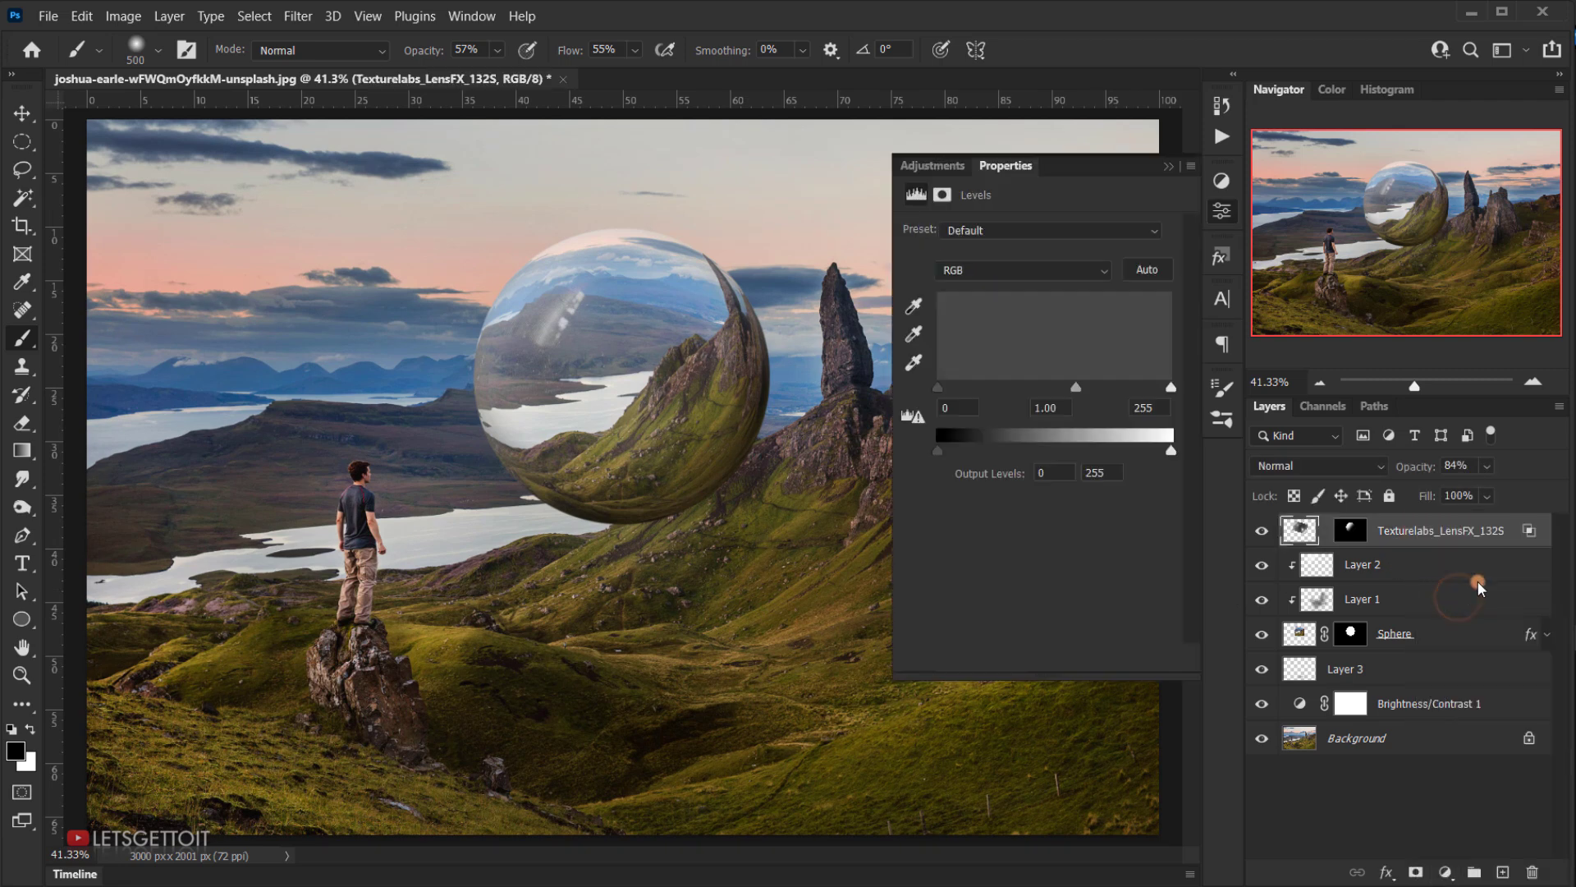
# Narrow the Red channel's output range in Levels by slightly raising its black output and lowering its white output.
pyautogui.click(1031, 269)
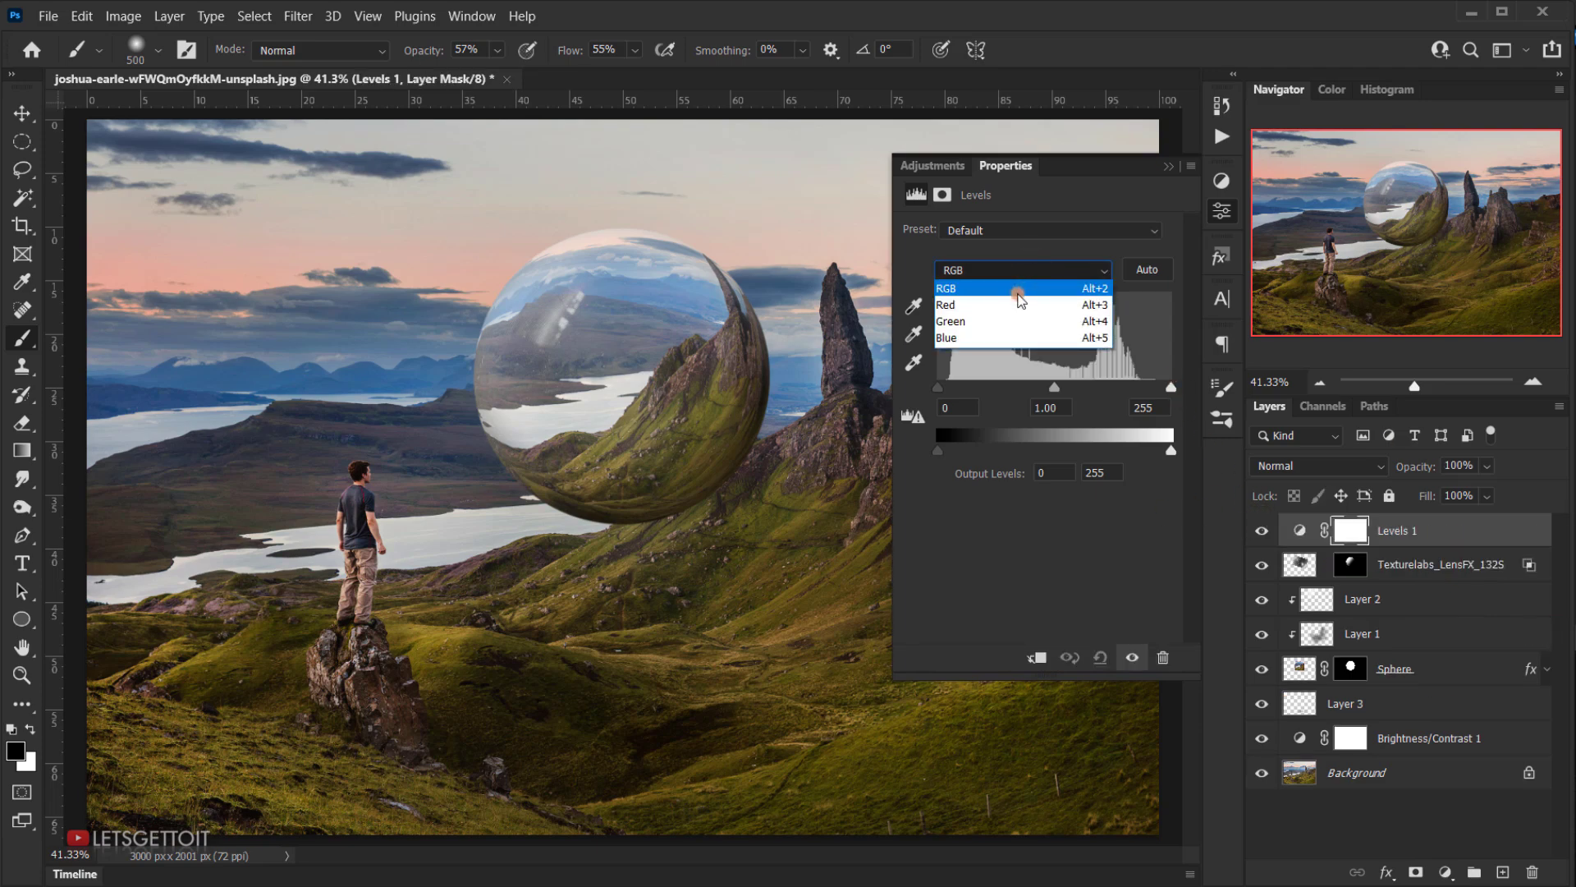
pyautogui.click(944, 305)
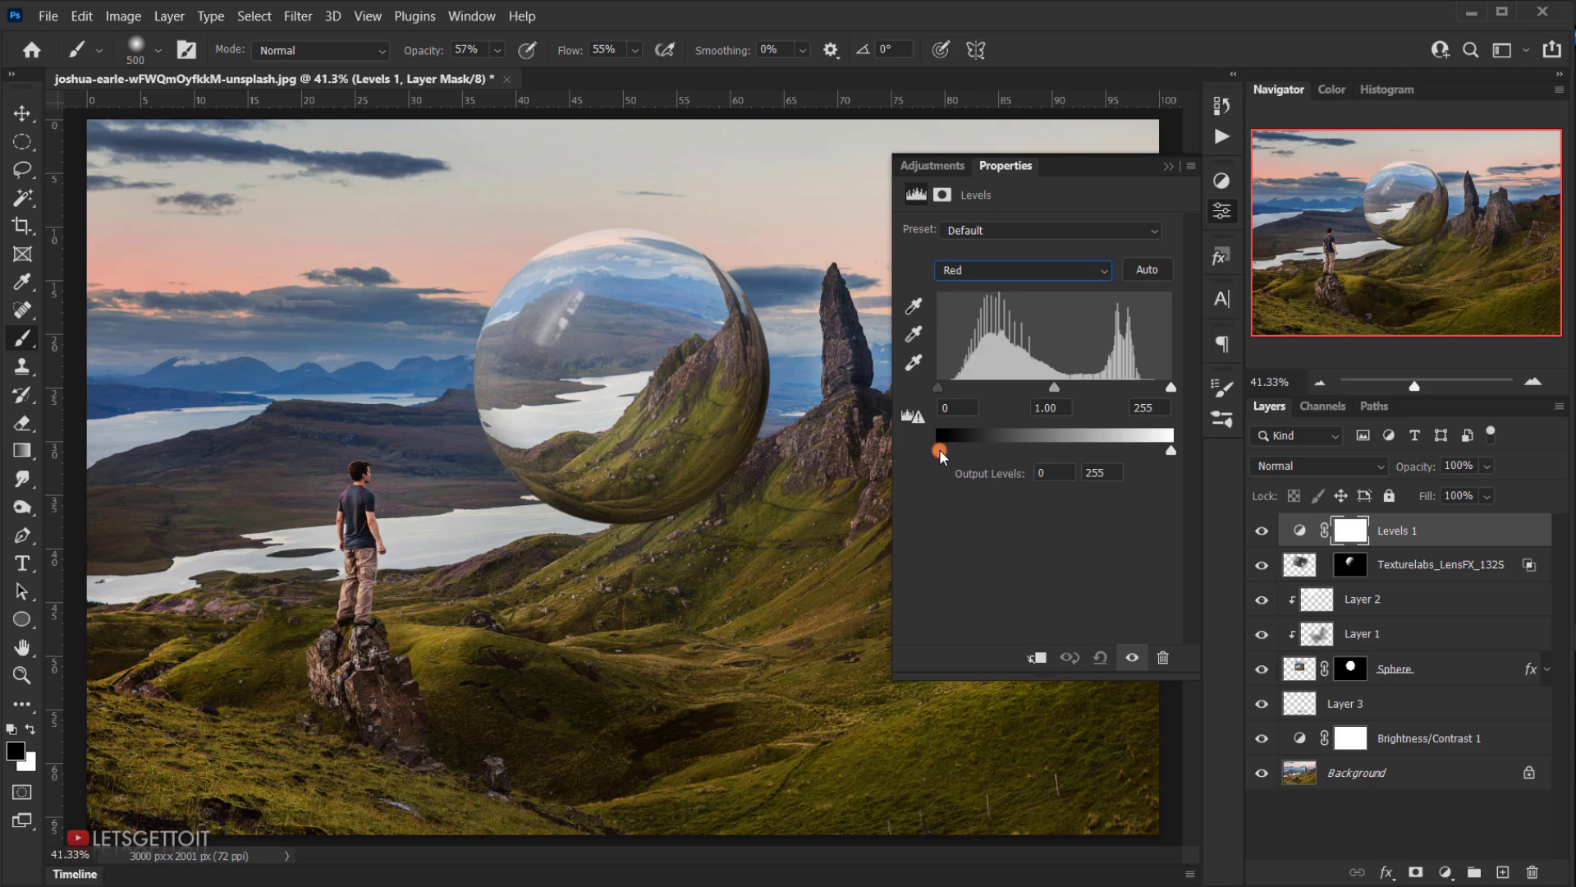
pyautogui.moveTo(938, 450); pyautogui.dragTo(949, 450)
pyautogui.moveTo(1169, 453); pyautogui.dragTo(1160, 453)
# Set the Blue channel's output levels to 13 and 240 in the Levels adjustment.
pyautogui.click(985, 273)
pyautogui.click(983, 328)
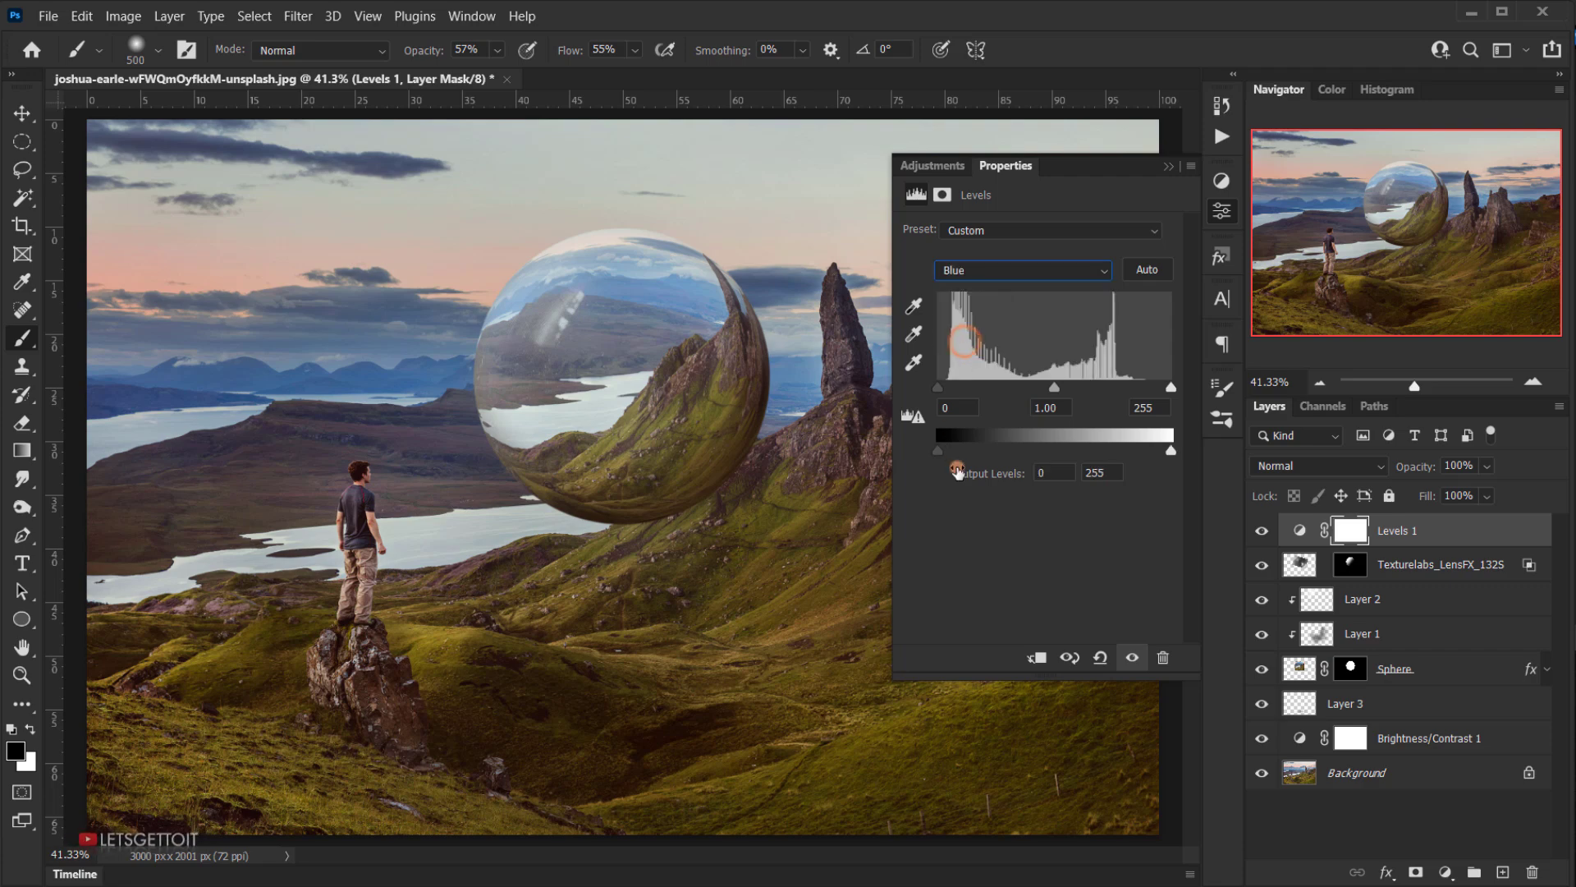
pyautogui.moveTo(937, 450); pyautogui.dragTo(949, 449)
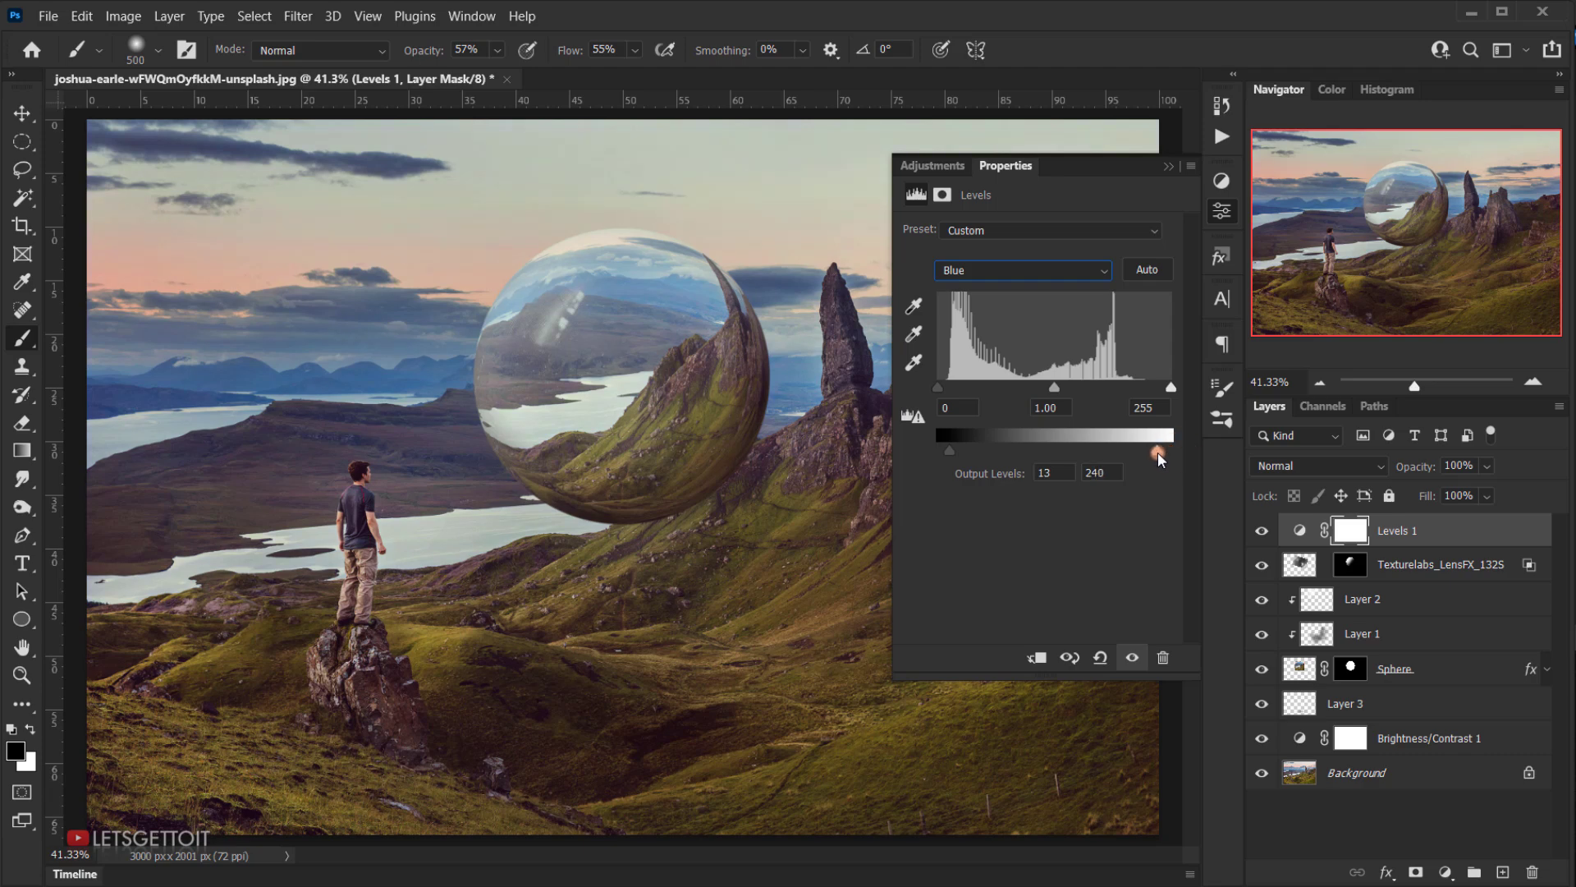
pyautogui.click(1168, 165)
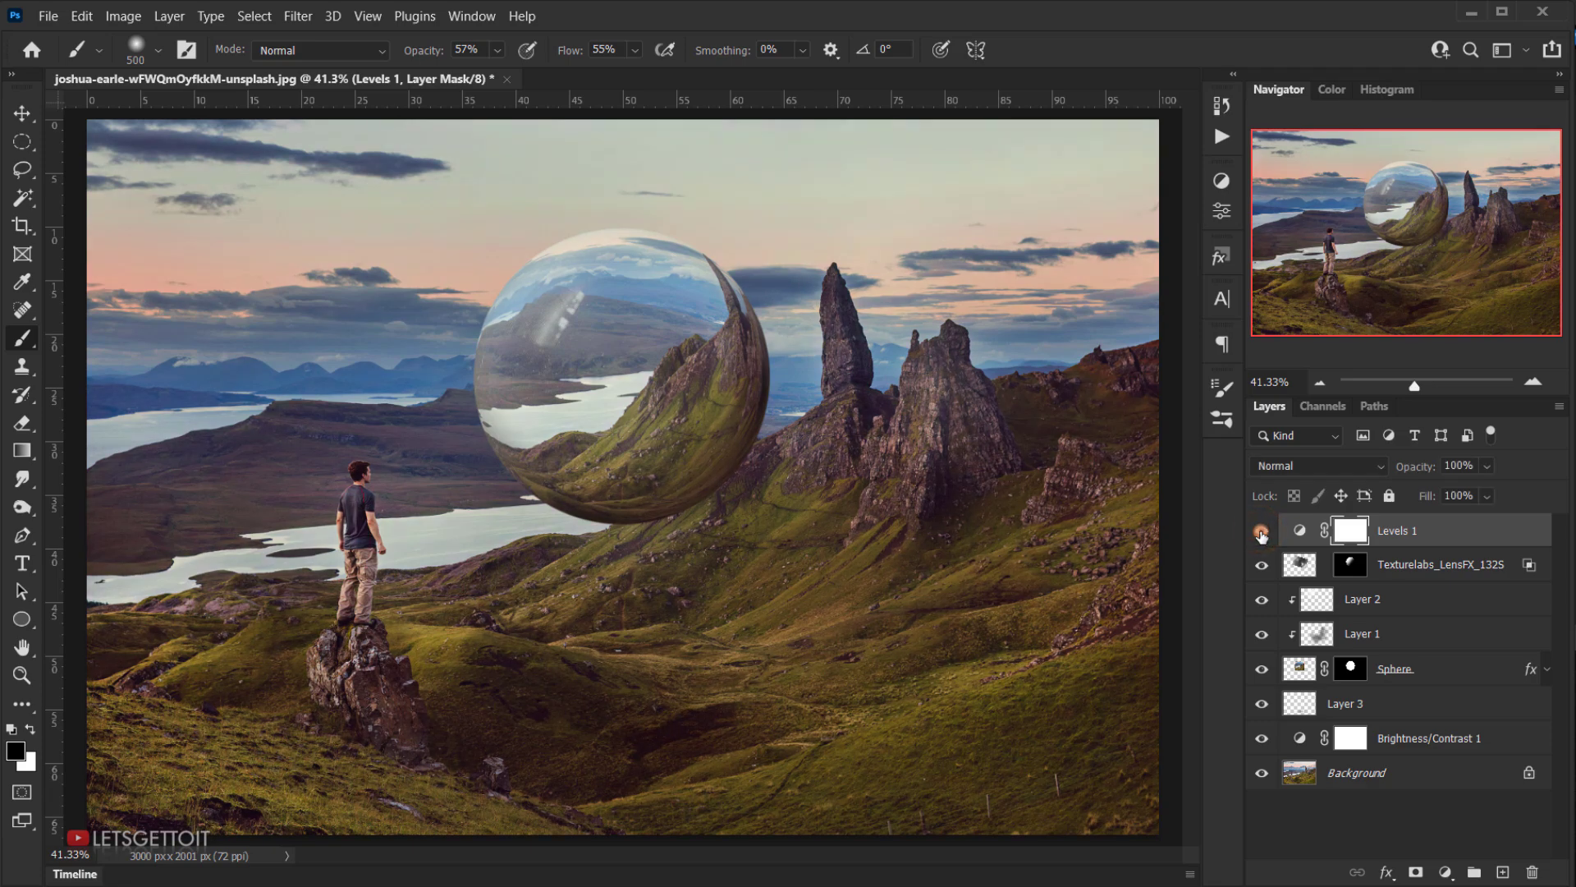
# Reopen Levels 1 and set the RGB channel's black output to 4 and its white output slightly lower.
pyautogui.doubleClick(1300, 532)
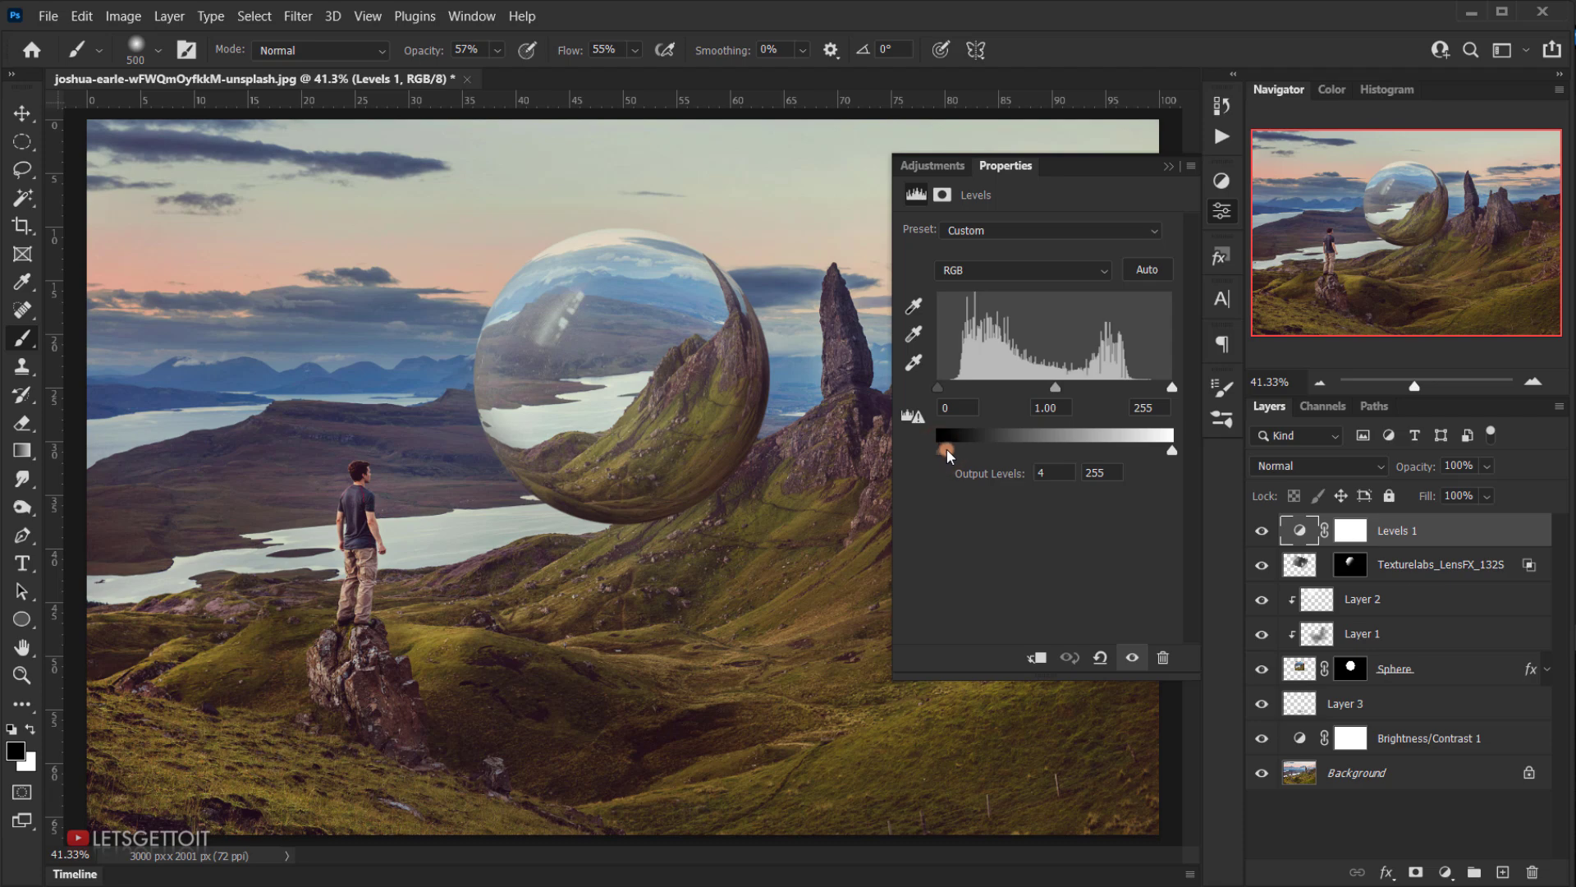
pyautogui.click(1164, 450)
pyautogui.moveTo(1166, 452); pyautogui.dragTo(1165, 451)
pyautogui.click(1170, 167)
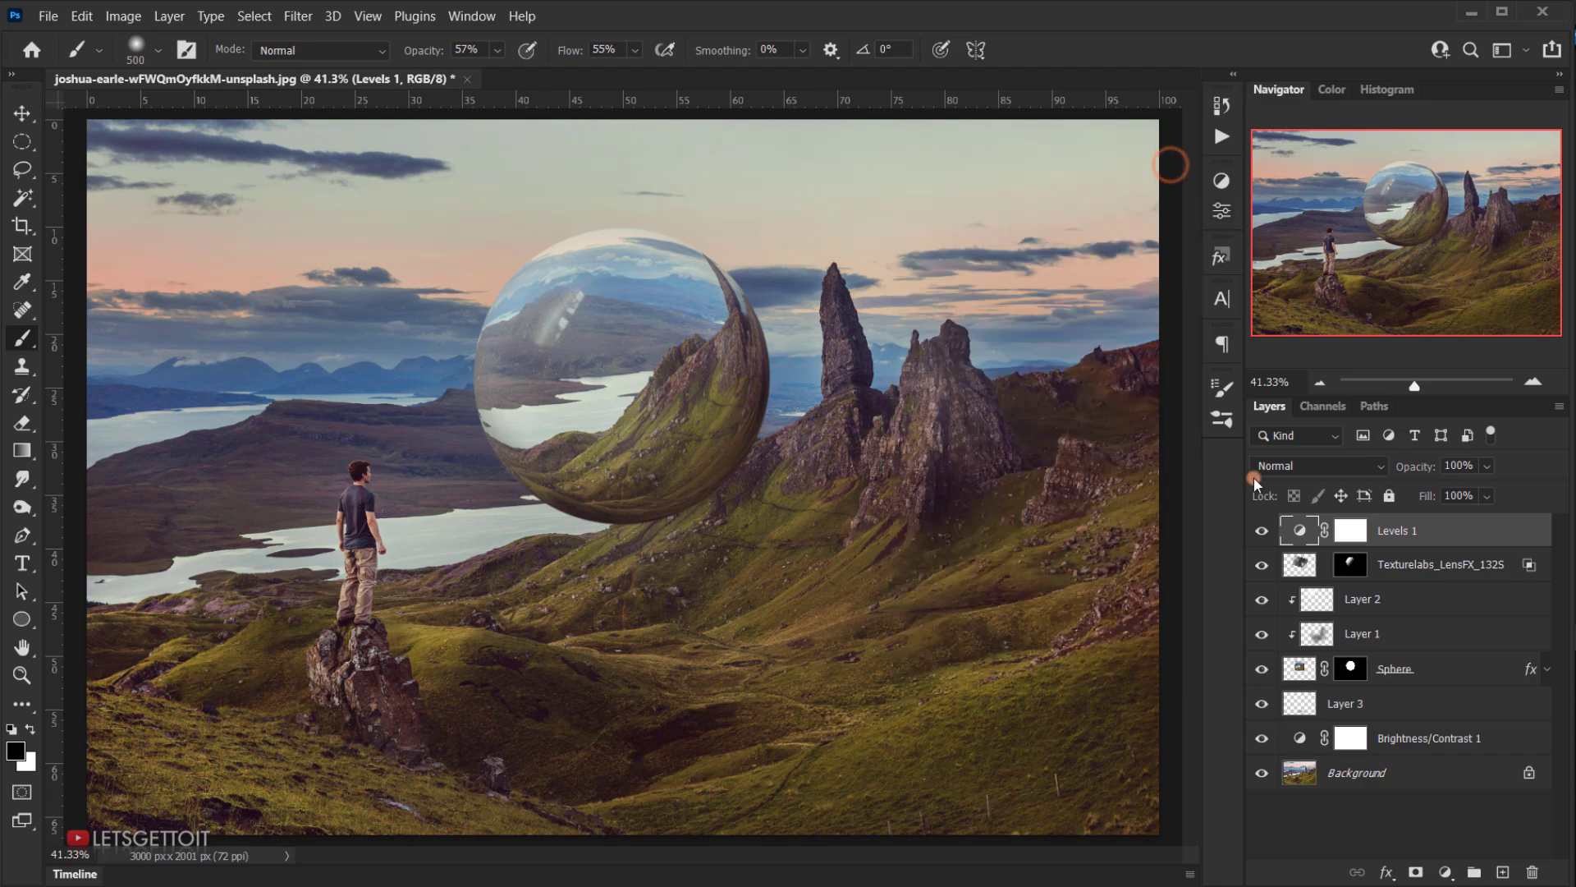
# Toggle the Levels 1 layer's visibility and view the whole image to compare the color grading.
pyautogui.click(1264, 534)
pyautogui.click(1265, 533)
pyautogui.scroll(-2, 715, 525)
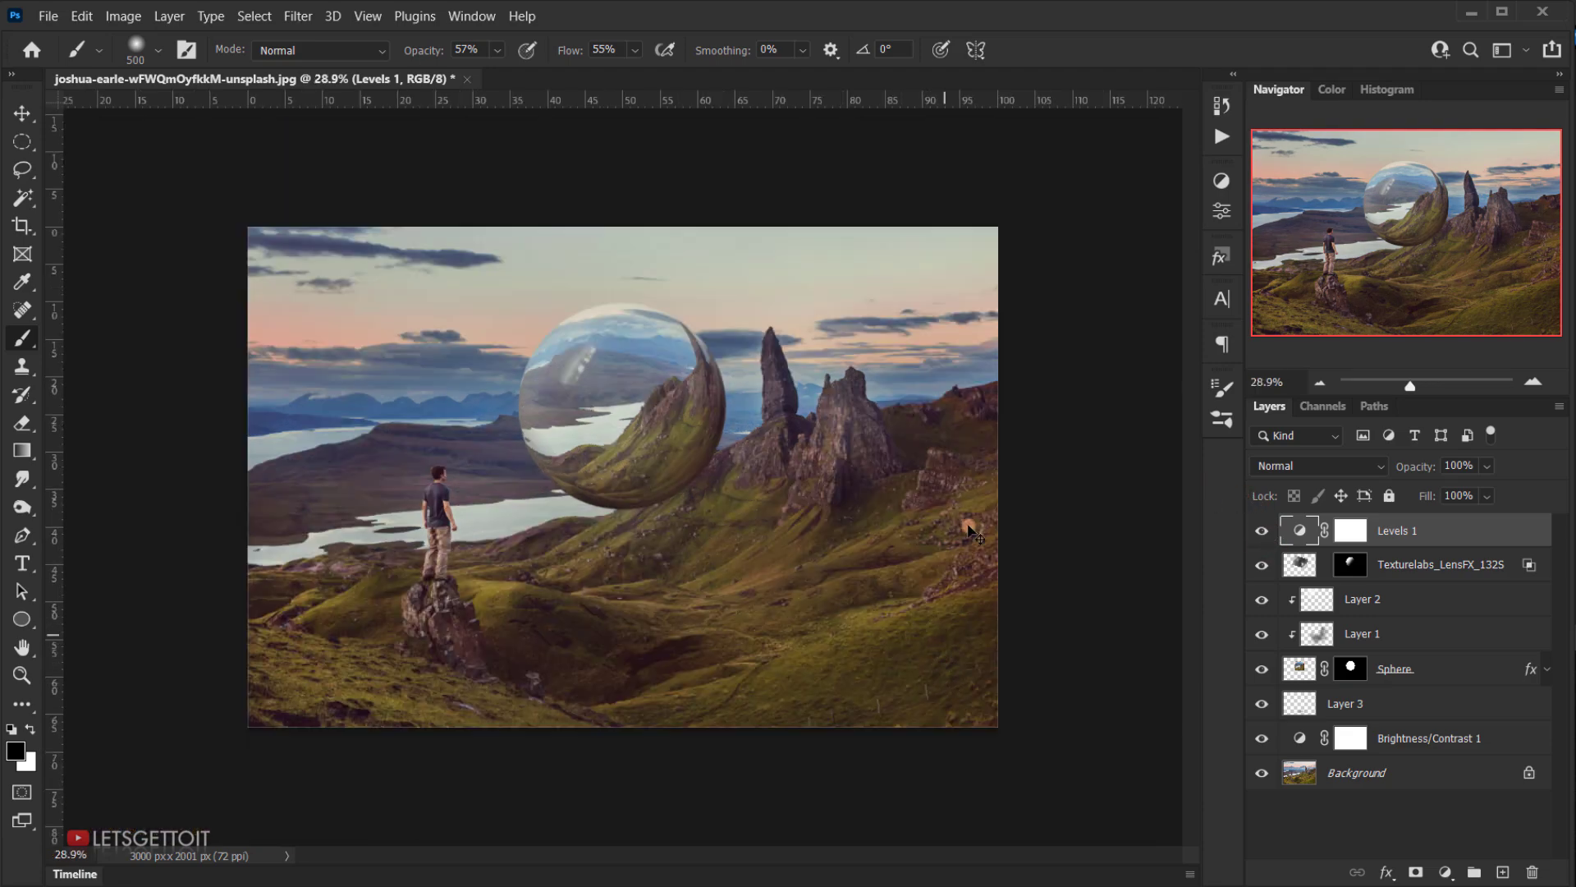
pyautogui.scroll(2, 882, 407)
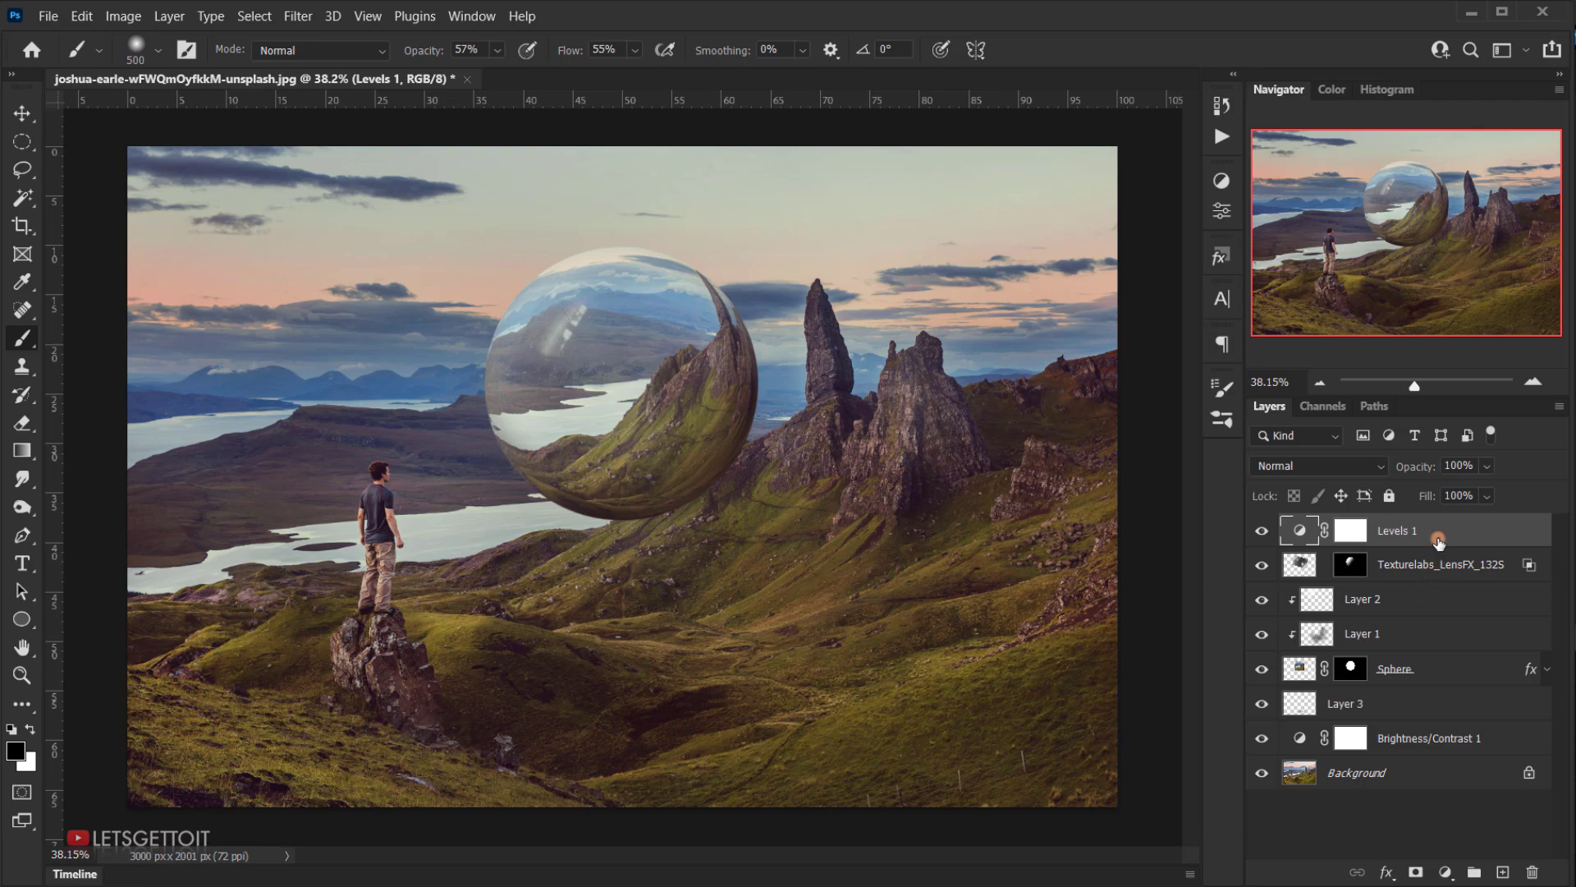
# Add an Exposure adjustment layer above Levels 1 with Offset +0.0042 and Gamma Correction 0.90.
pyautogui.click(1453, 872)
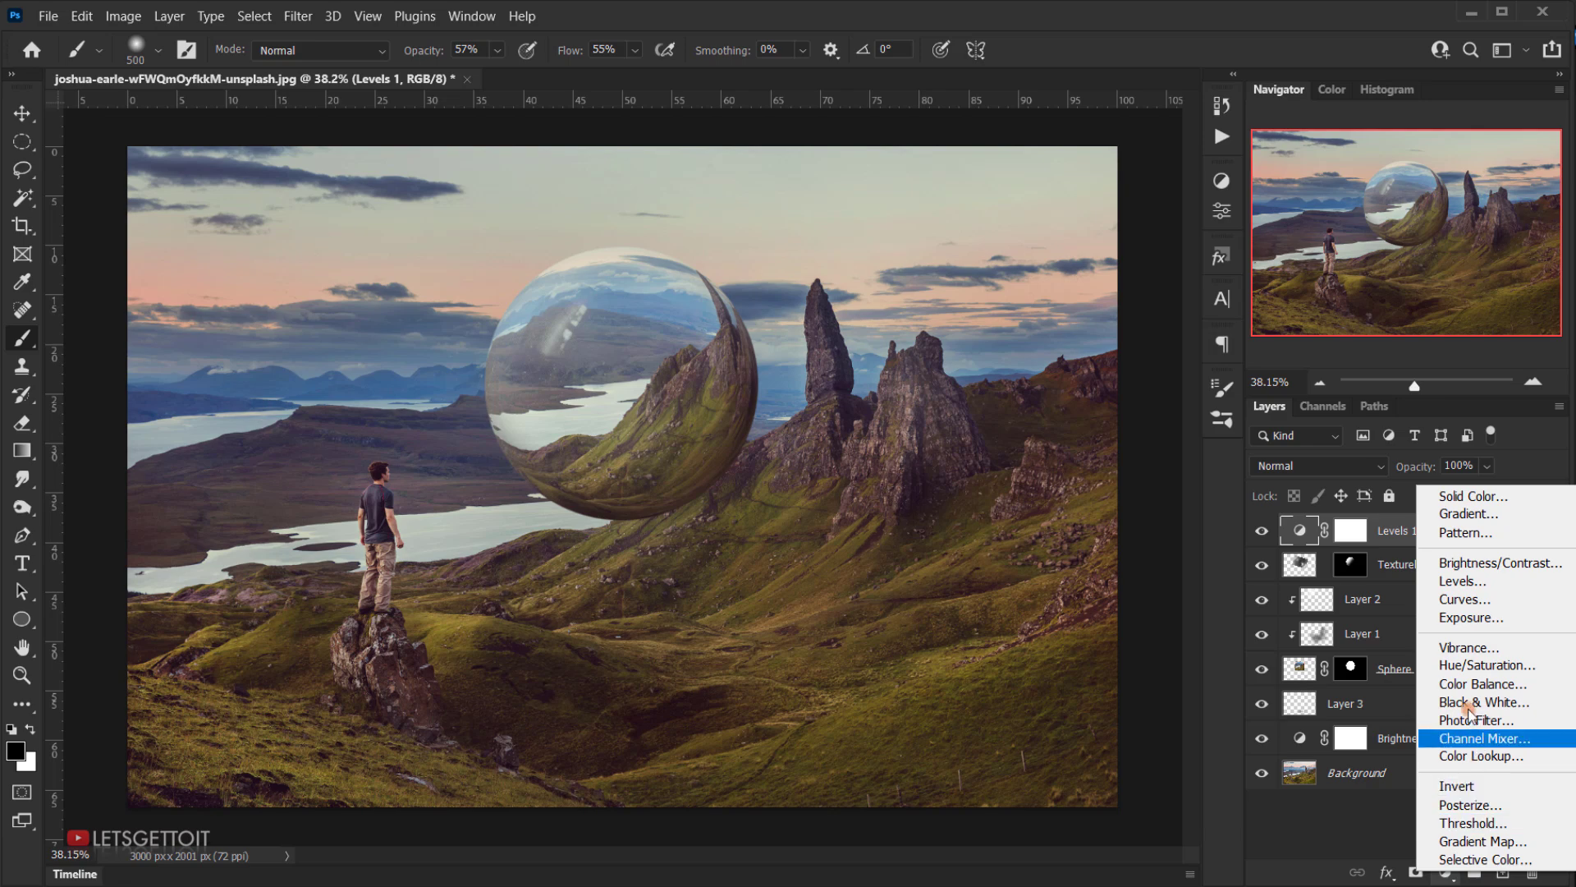
pyautogui.click(1467, 617)
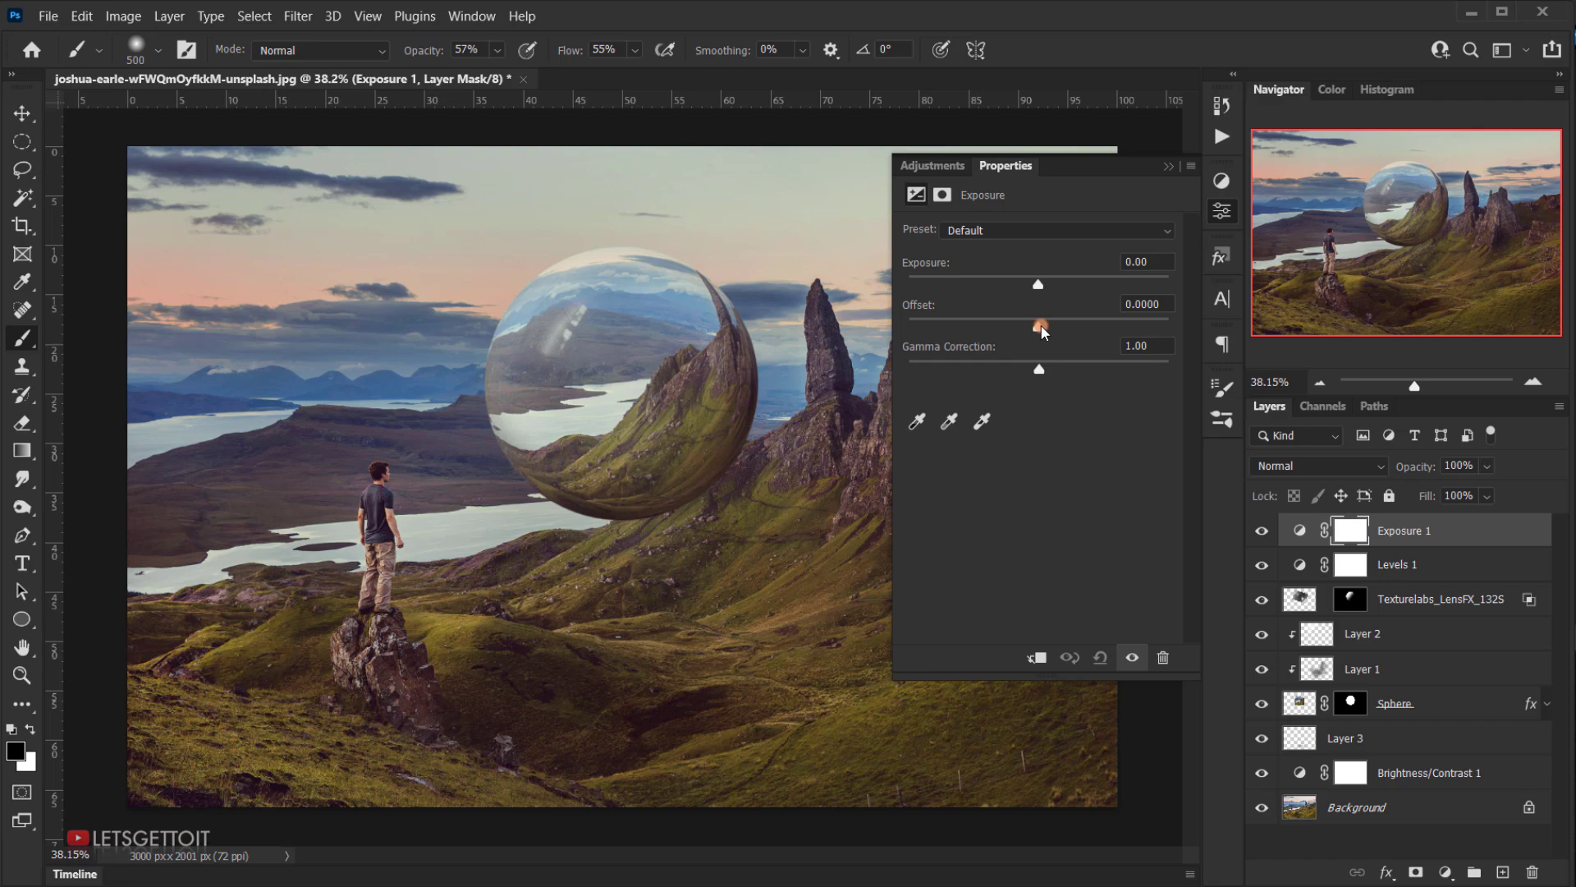
pyautogui.moveTo(1043, 330); pyautogui.dragTo(1041, 330)
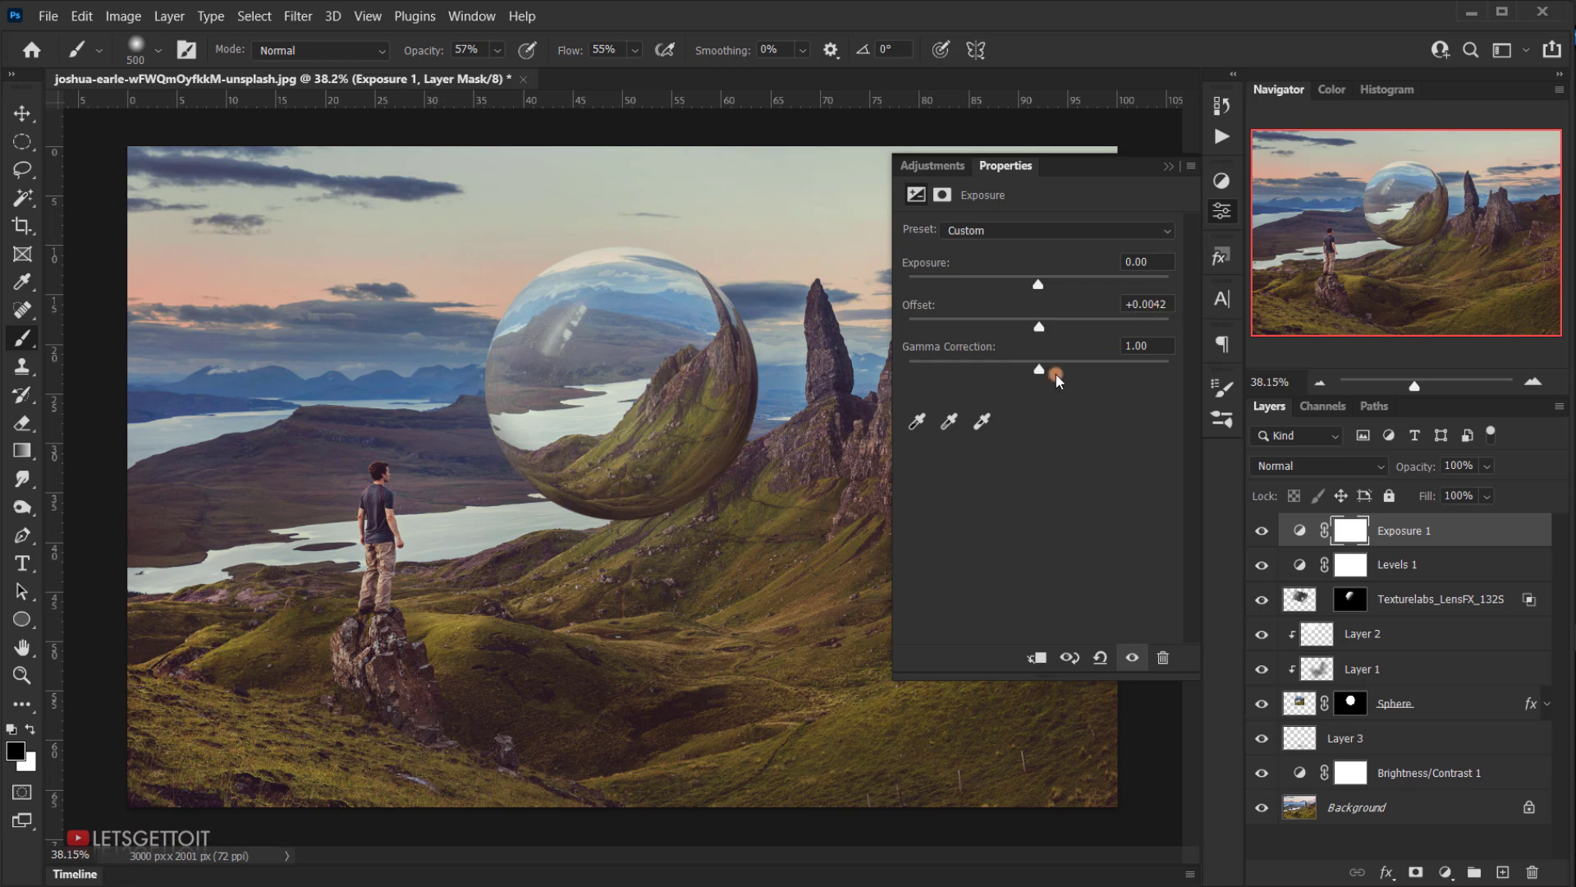
pyautogui.moveTo(1041, 370); pyautogui.dragTo(1044, 372)
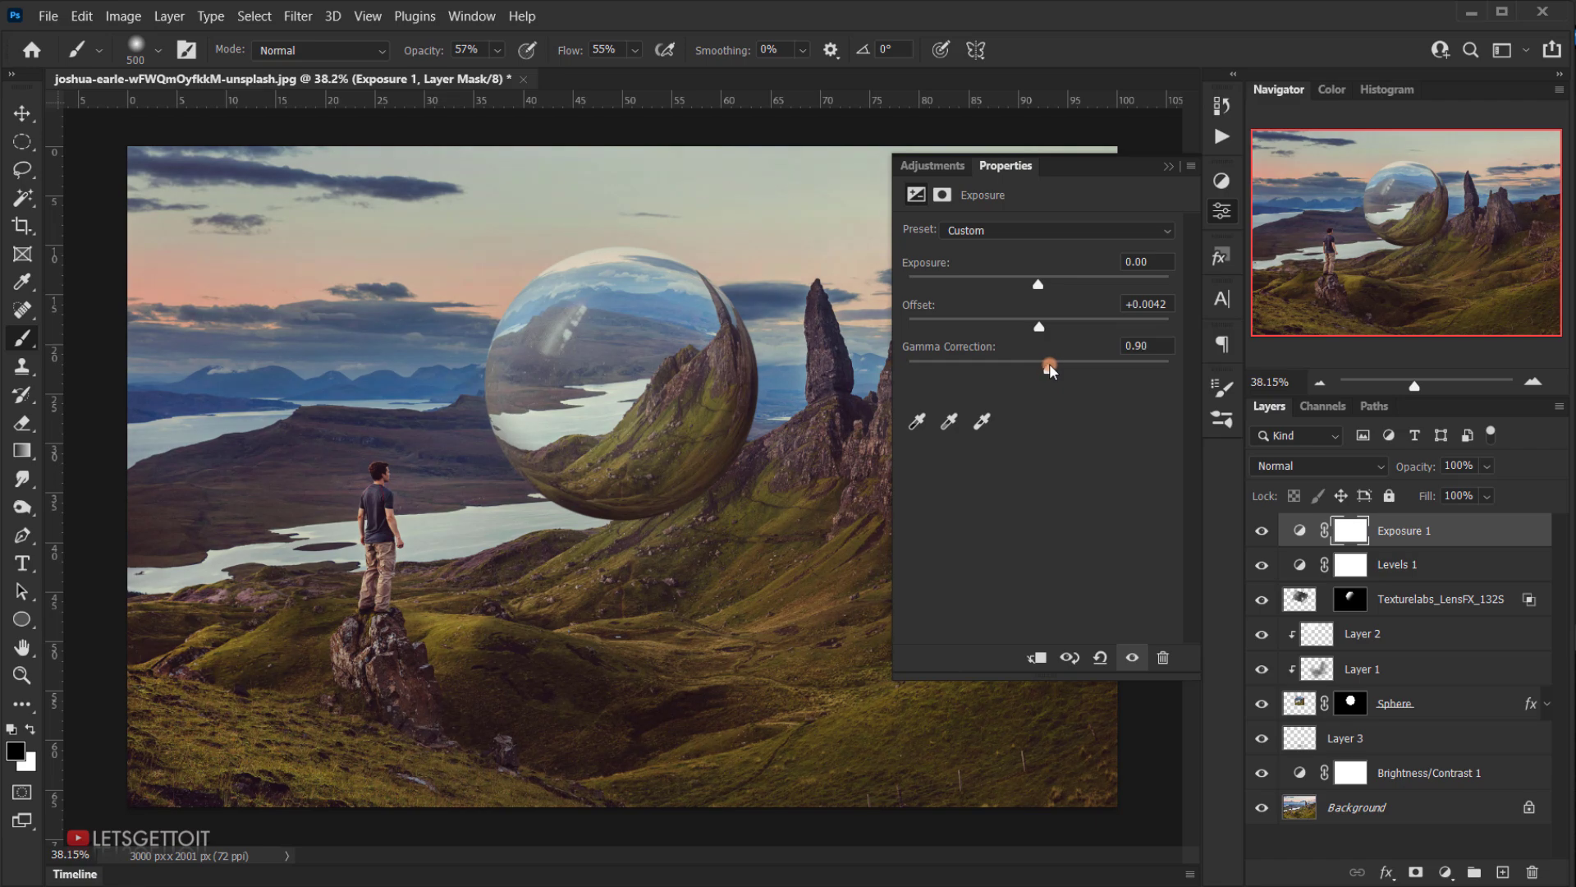
pyautogui.click(1168, 167)
# Toggle the Exposure 1 layer's visibility and view the whole image to compare the effect of the adjustment.
pyautogui.click(1258, 534)
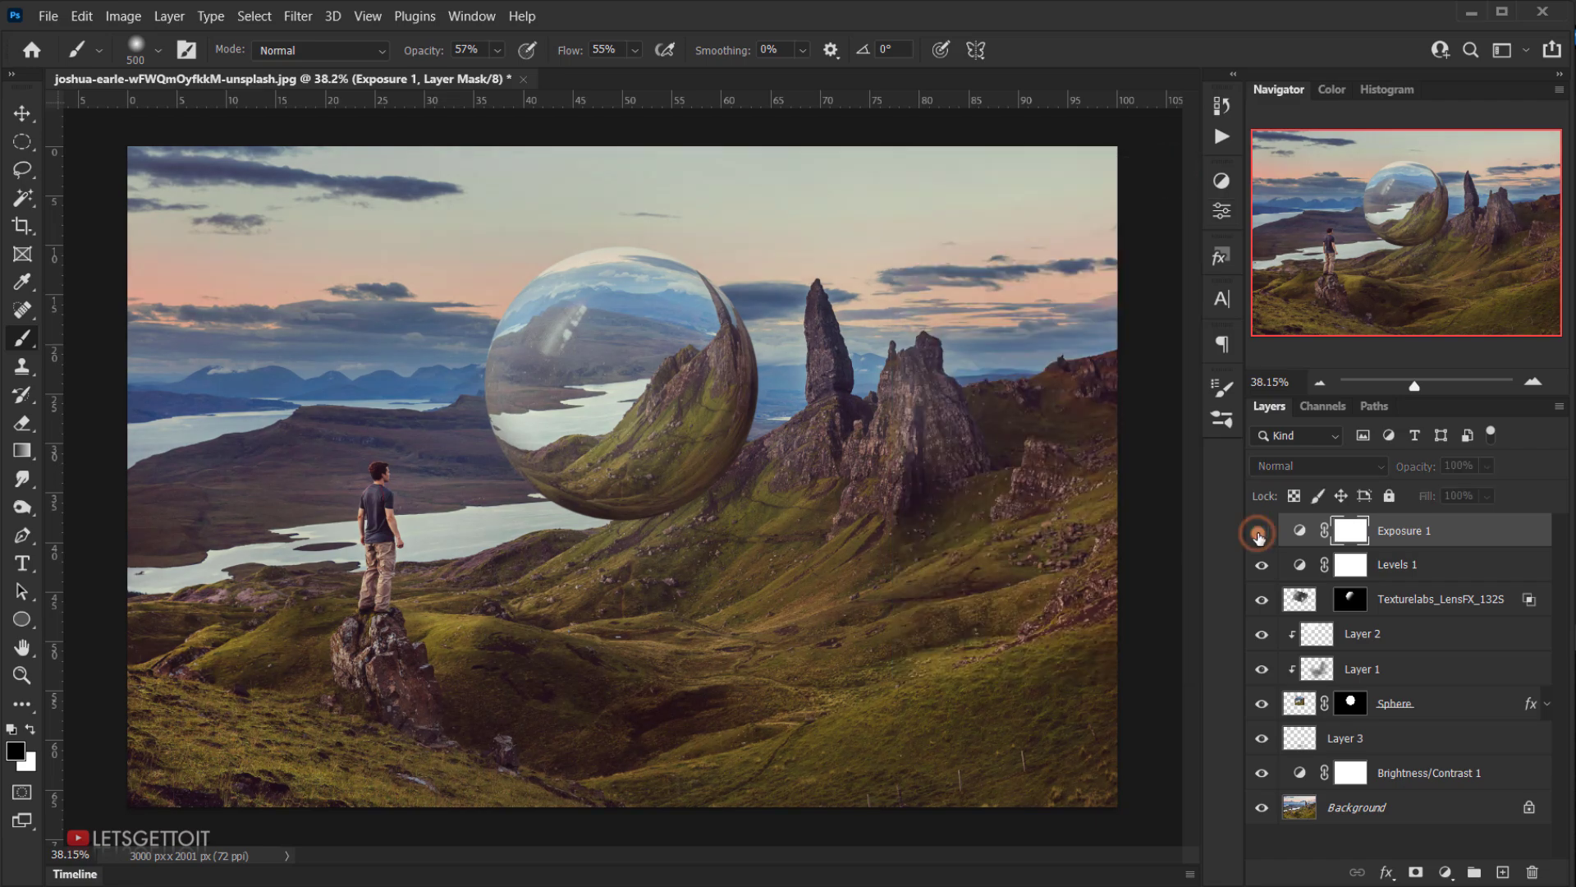
pyautogui.click(1260, 532)
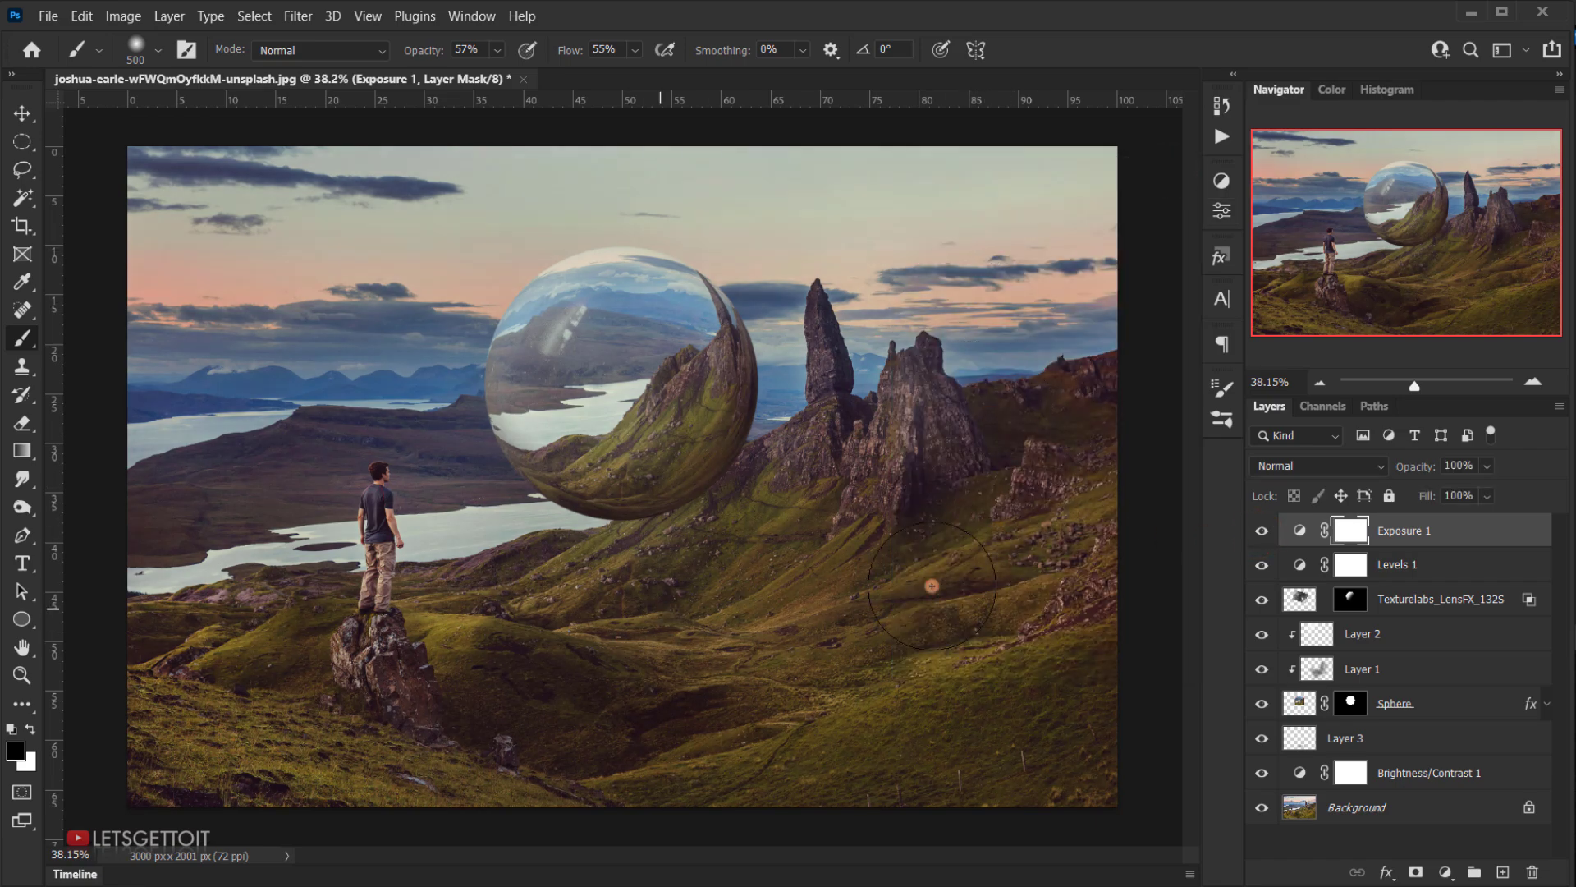
pyautogui.scroll(-2, 704, 521)
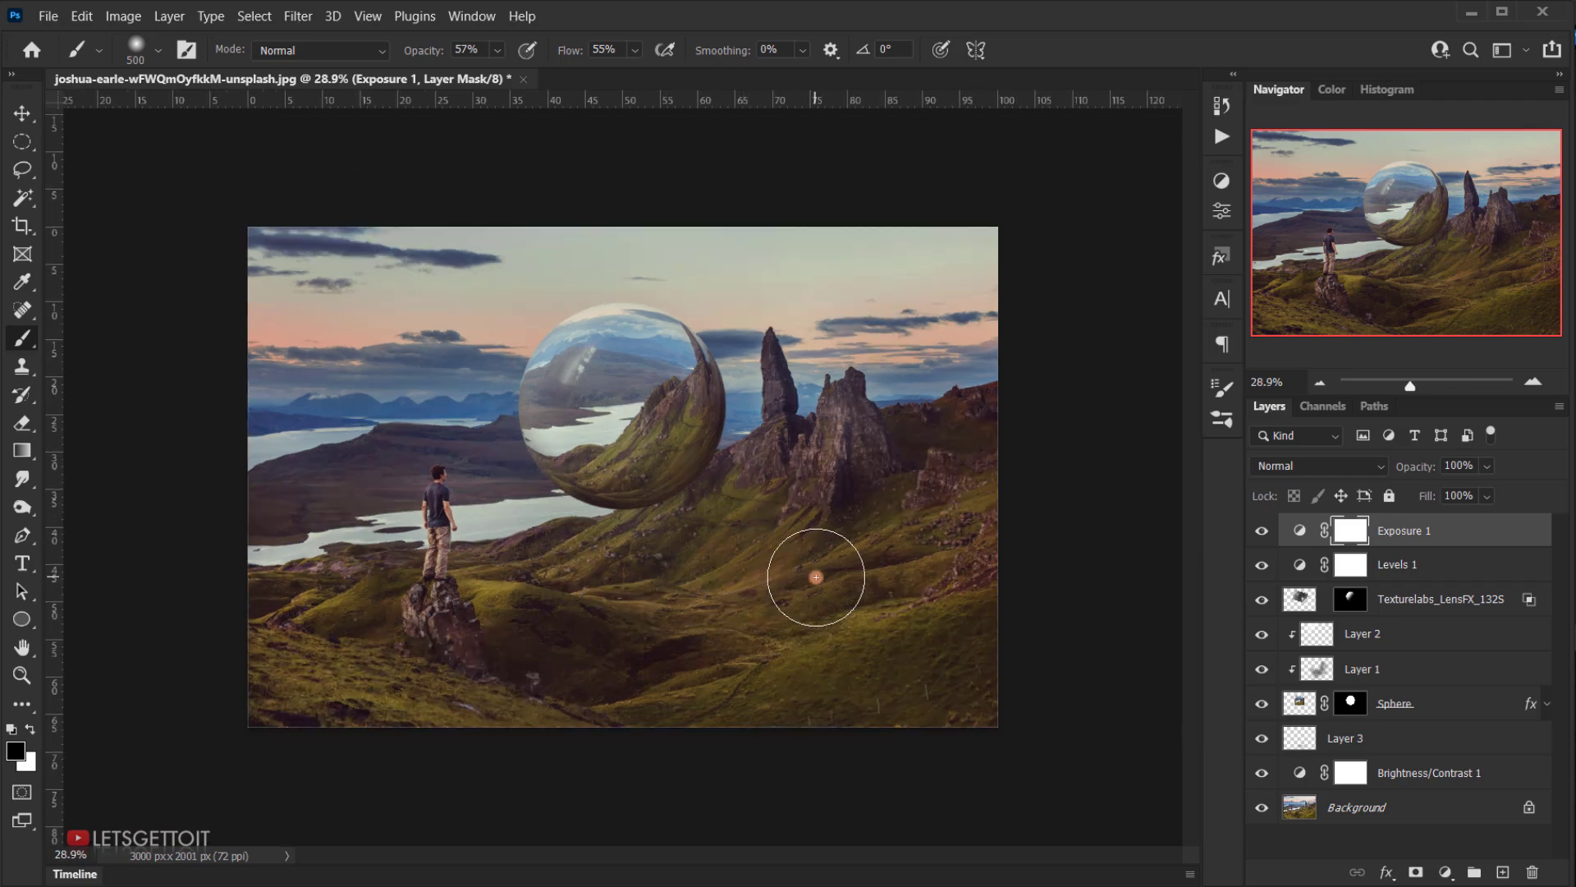
pyautogui.scroll(2, 731, 560)
pyautogui.scroll(-2, 993, 443)
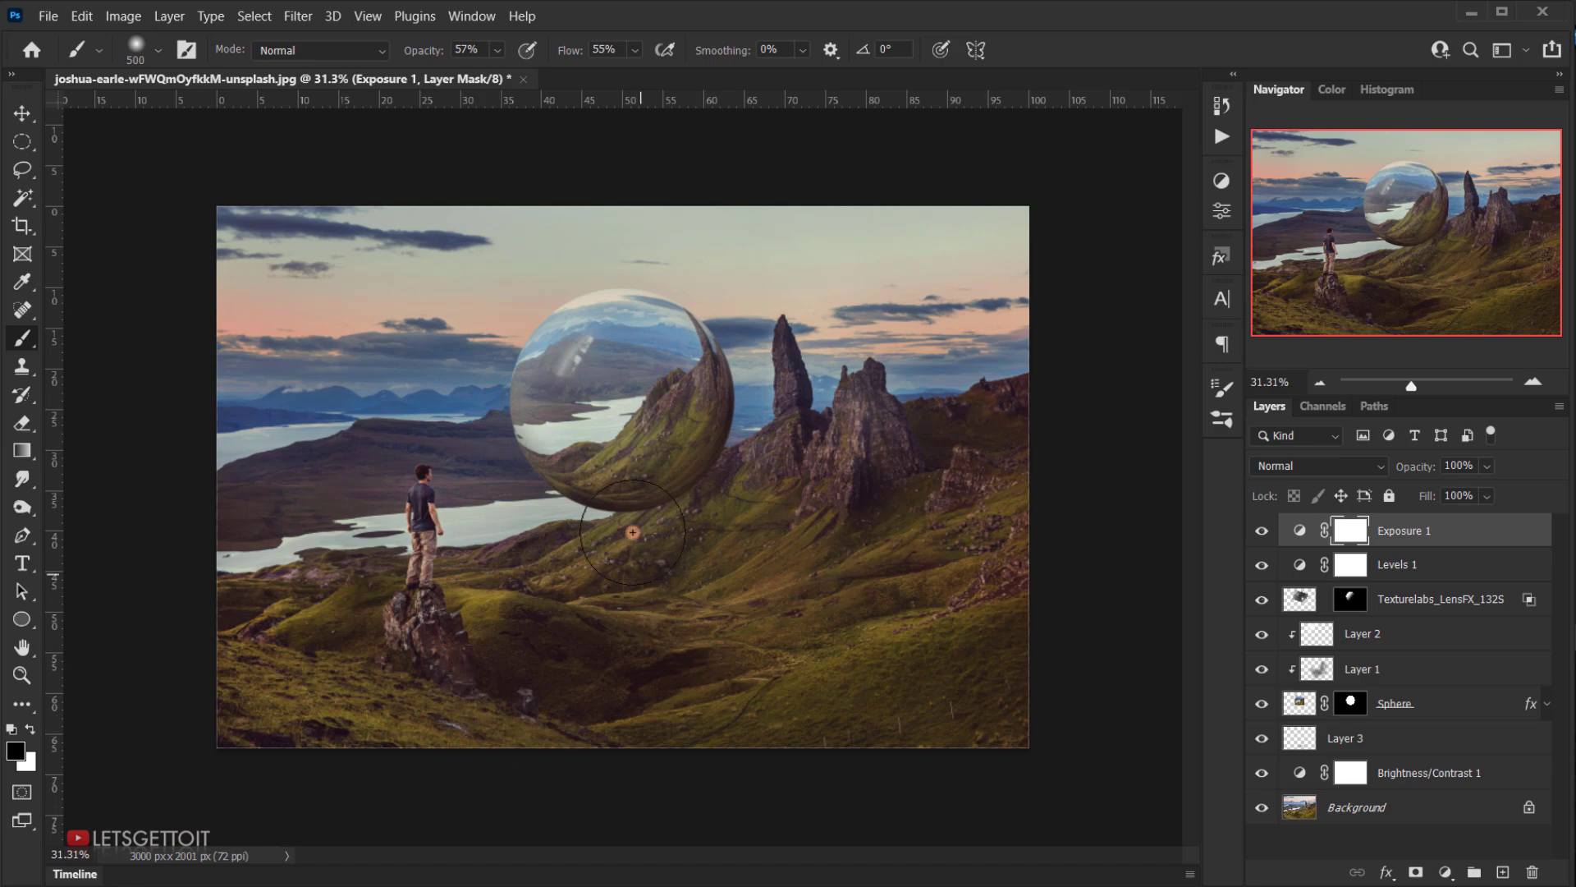
pyautogui.scroll(1, 632, 480)
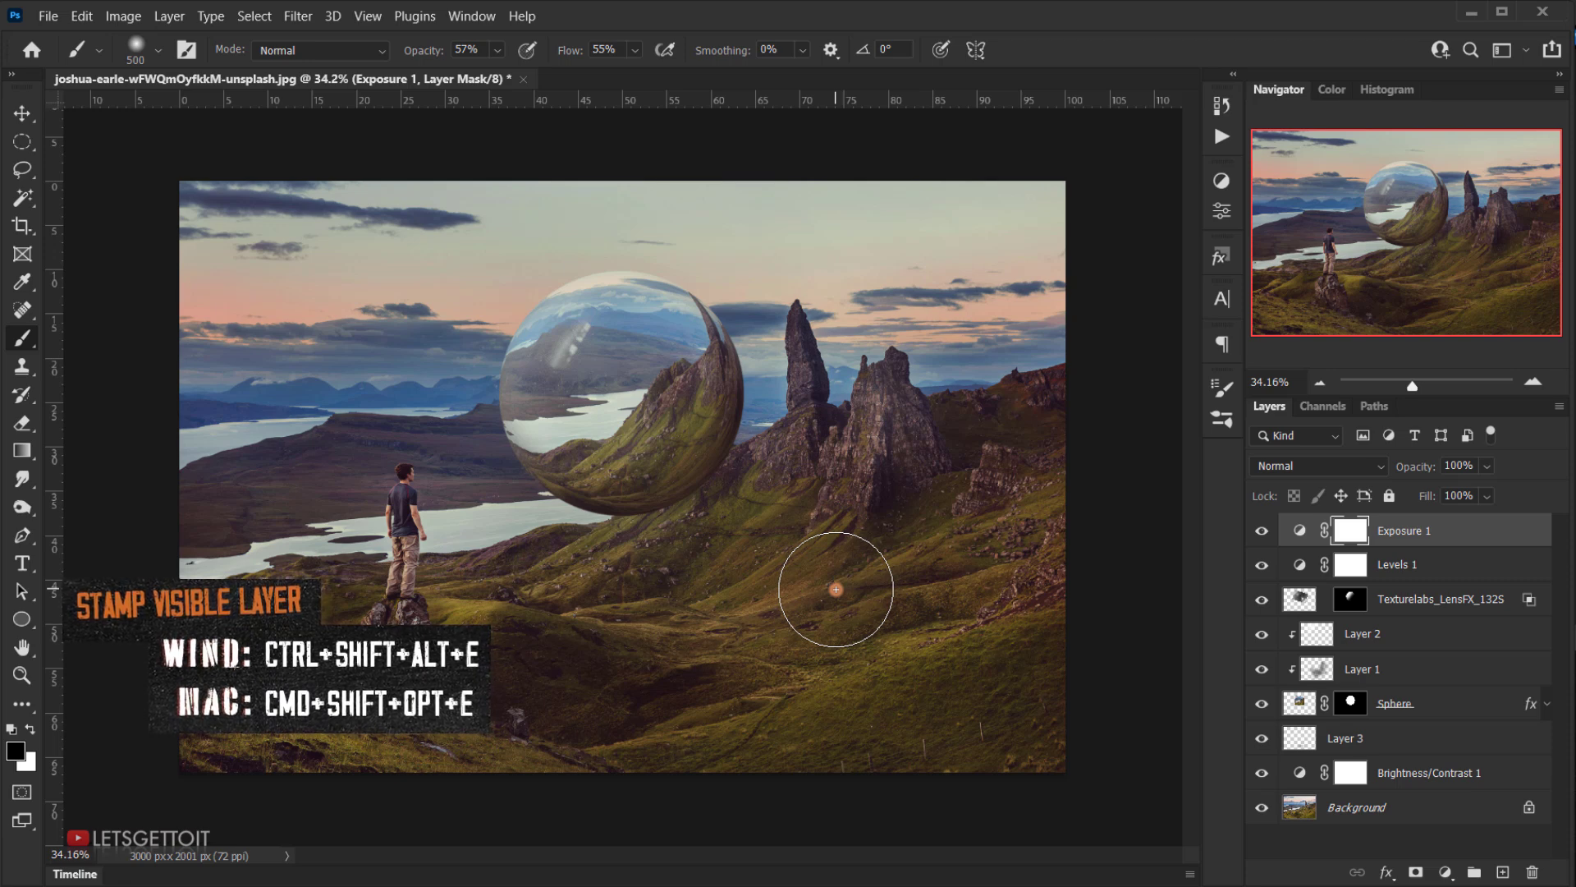
# Stamp all visible layers into a new top layer and name it Blur.
pyautogui.hotkey('ctrl', 'shift', 'alt', 'e')
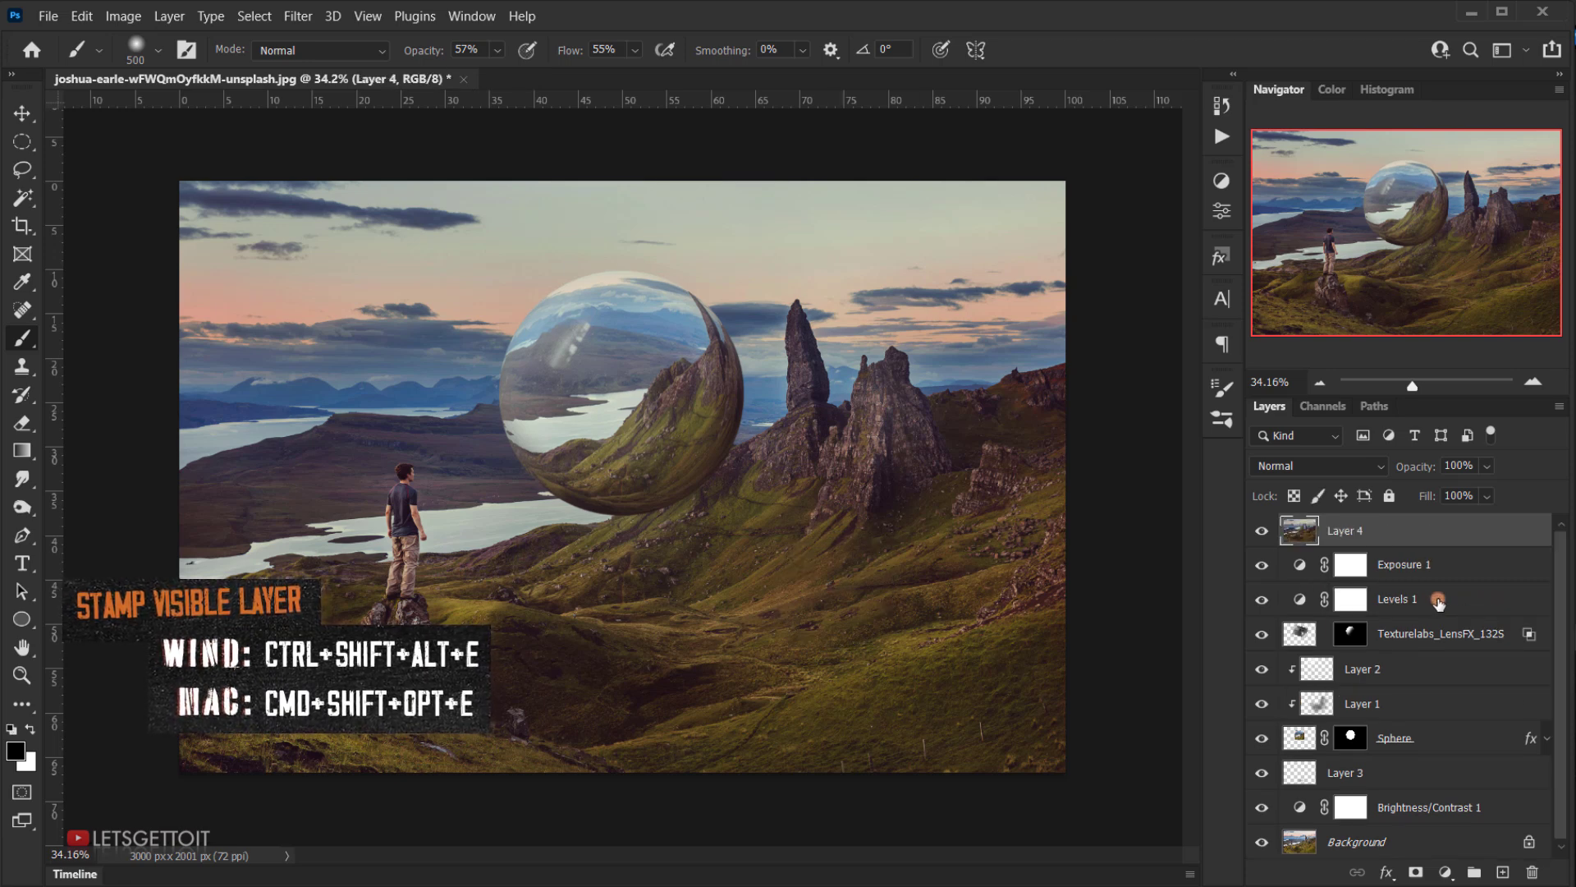
pyautogui.doubleClick(1347, 531)
pyautogui.press('Return')
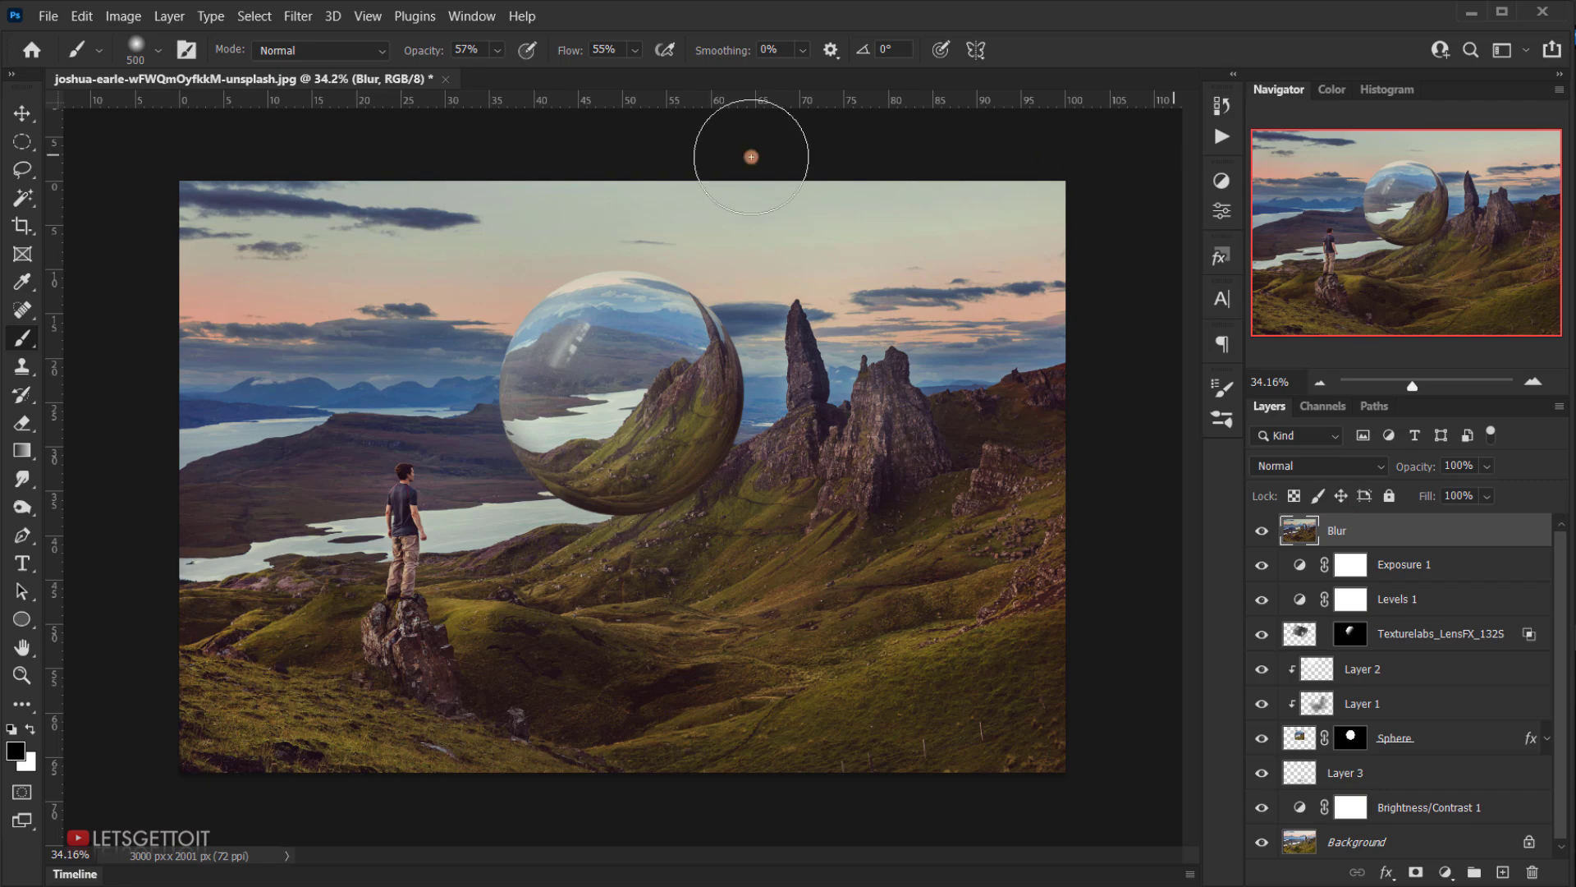
# Convert the Blur layer to a smart object.
pyautogui.scroll(1, 621, 478)
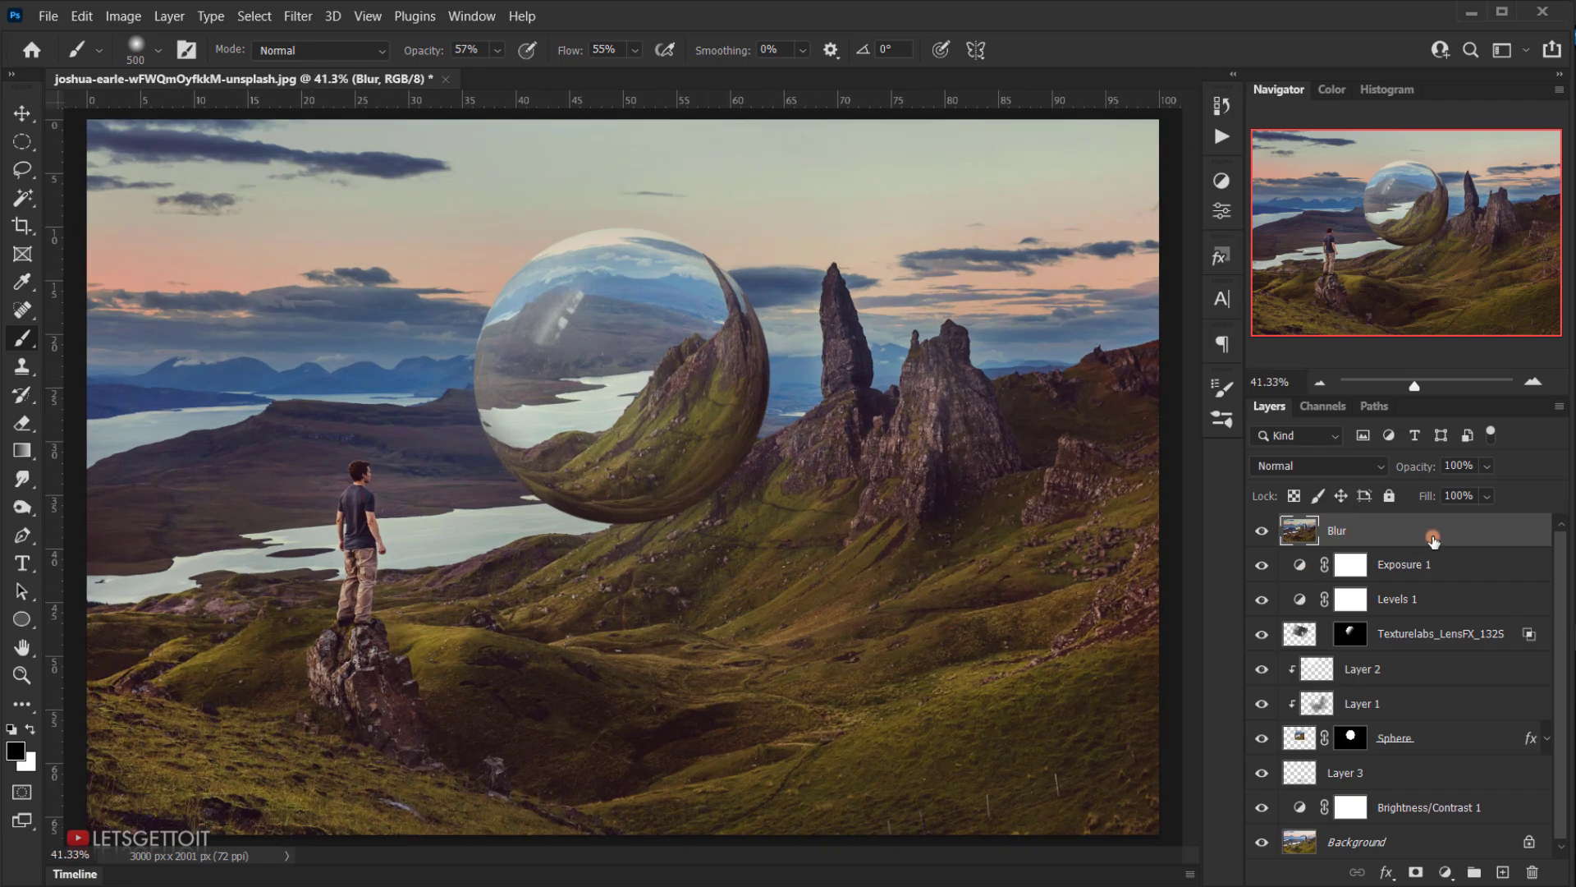
pyautogui.rightClick(1404, 532)
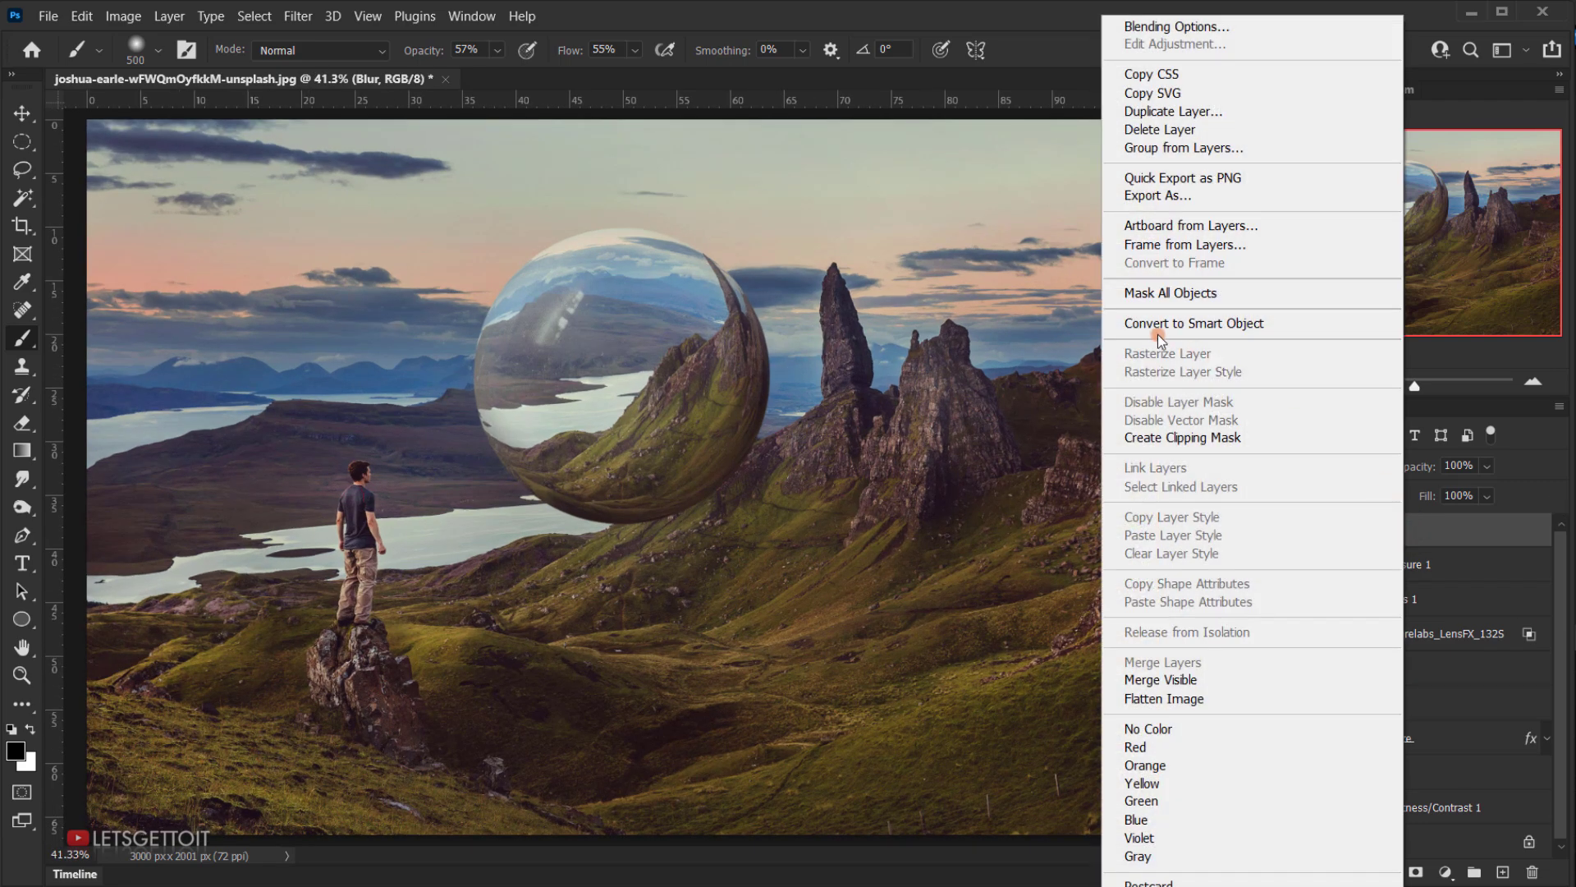
pyautogui.click(1158, 329)
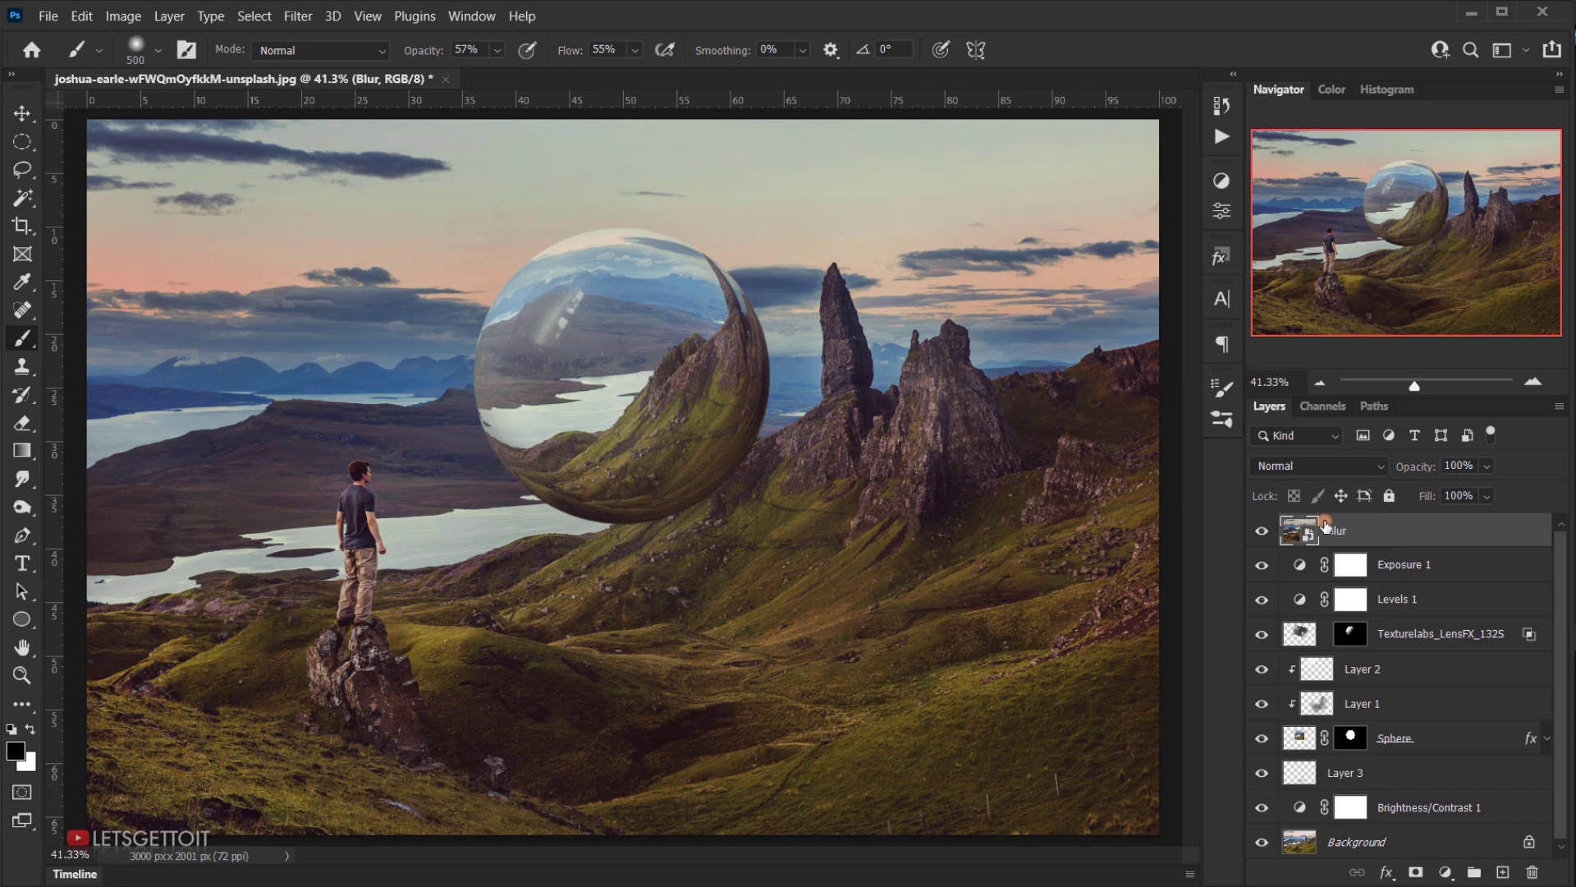
# Start an Iris Blur on the Blur layer and move its pin to the centre of the glass sphere.
pyautogui.click(298, 16)
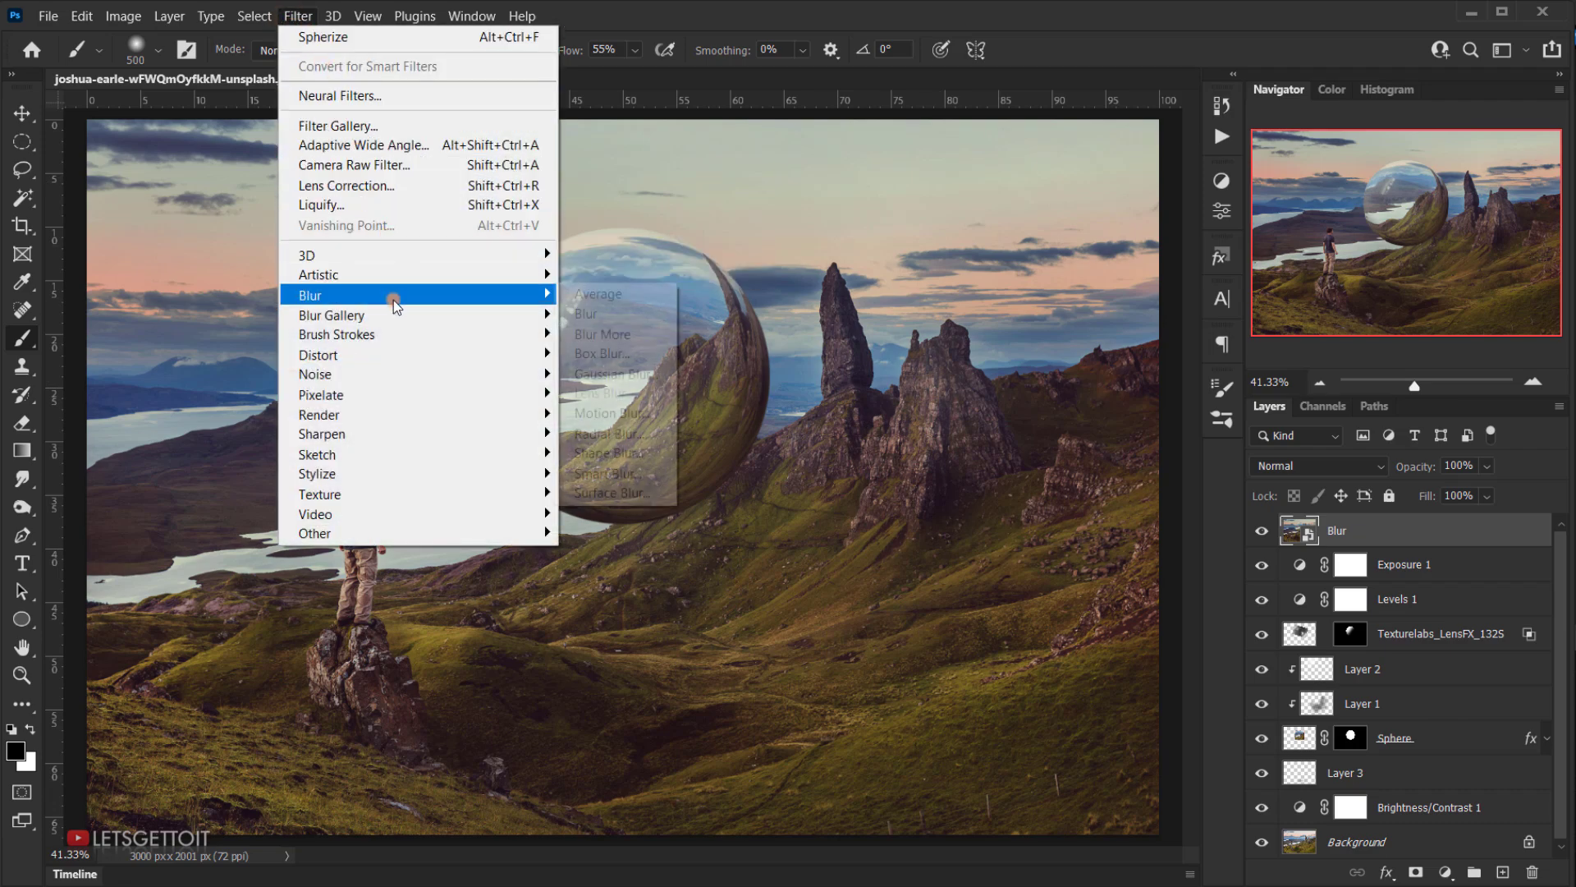
pyautogui.moveTo(401, 322)
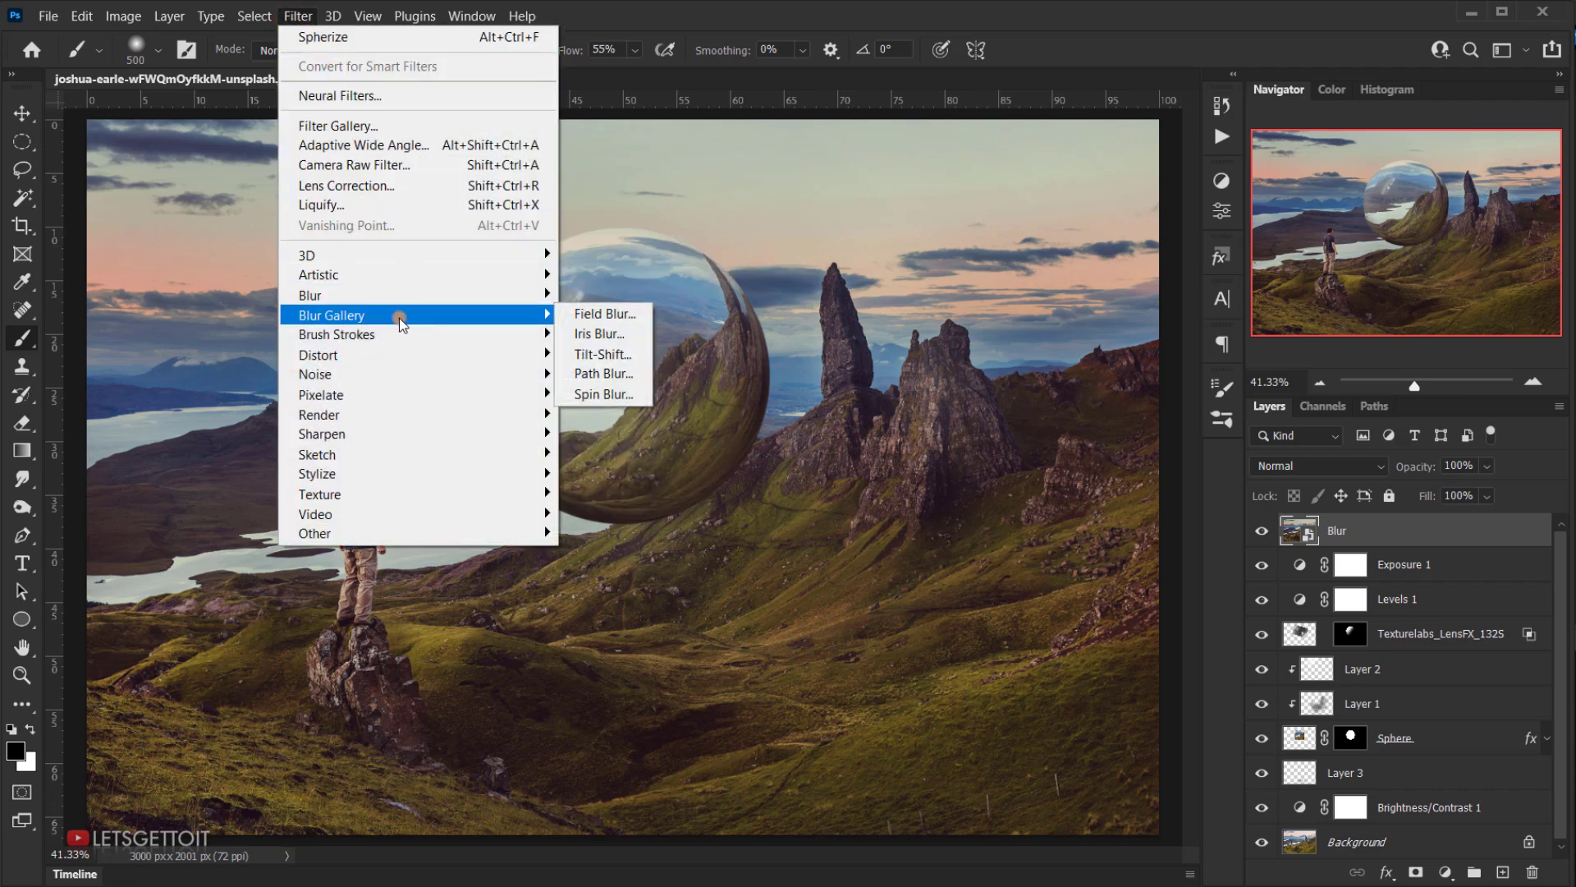
pyautogui.click(614, 335)
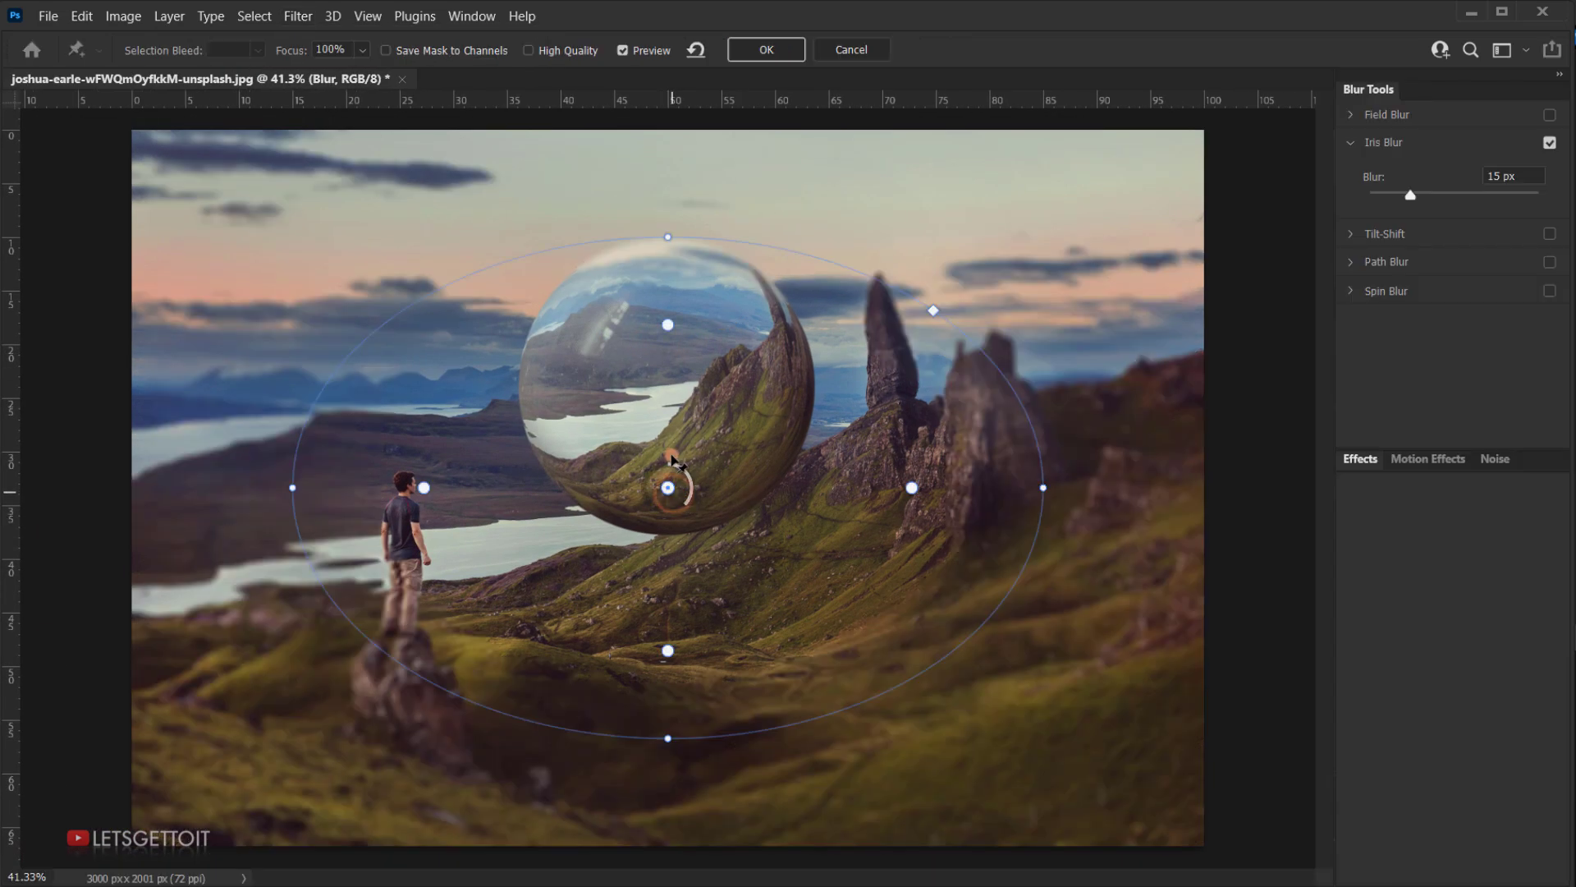
pyautogui.moveTo(678, 496); pyautogui.dragTo(681, 393)
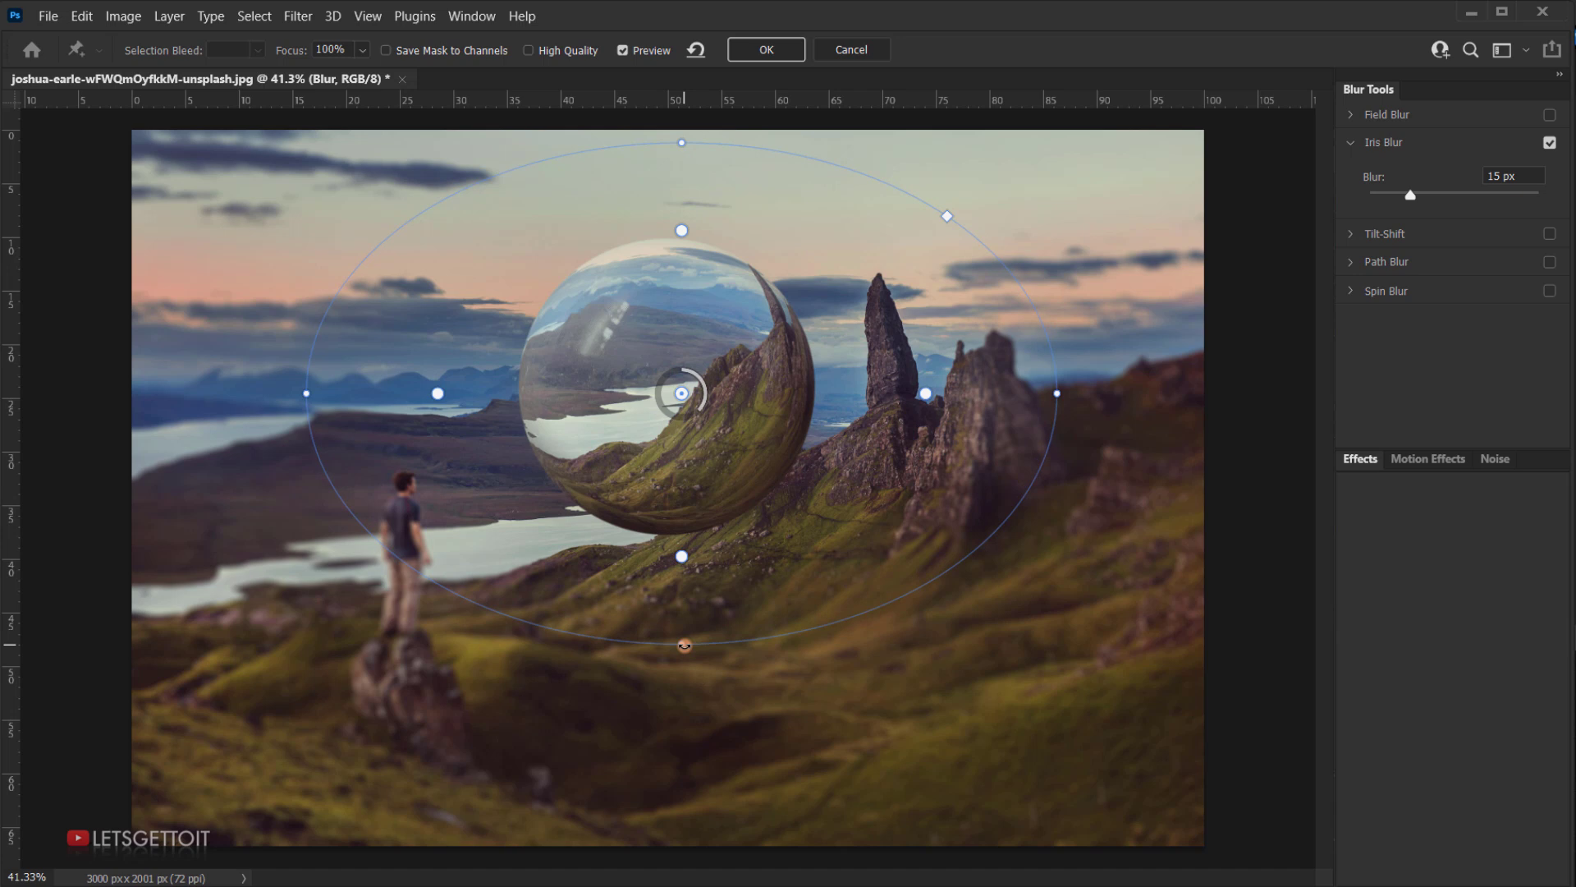
# Enlarge and rotate the iris ellipse to span almost the whole picture around the sphere, and set its blur to 16 px.
pyautogui.moveTo(684, 646); pyautogui.dragTo(870, 875)
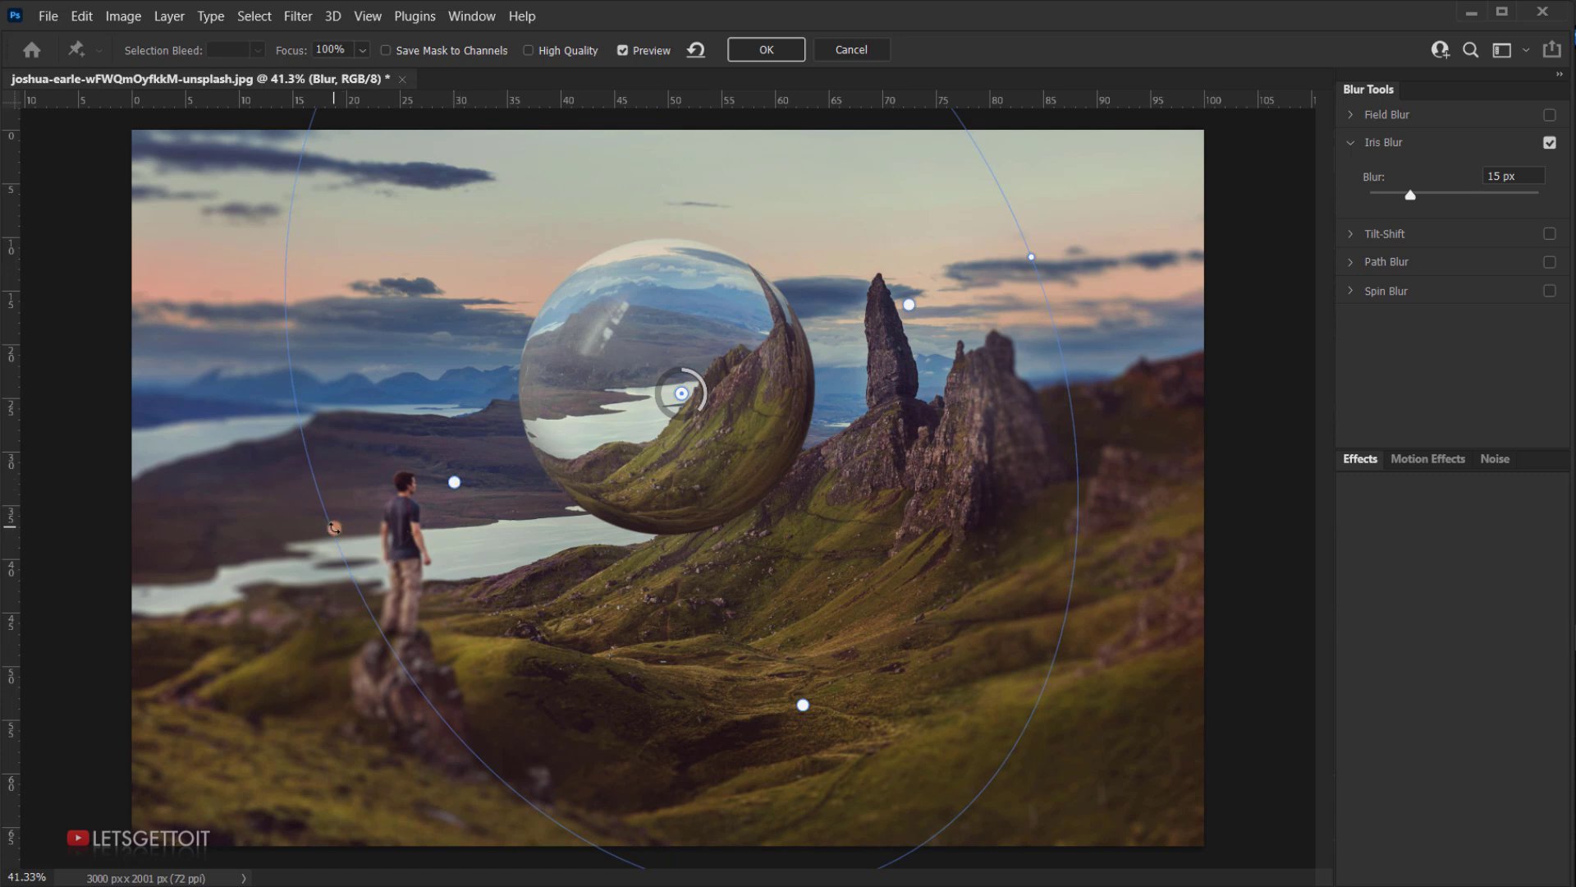
pyautogui.moveTo(334, 527); pyautogui.dragTo(145, 601)
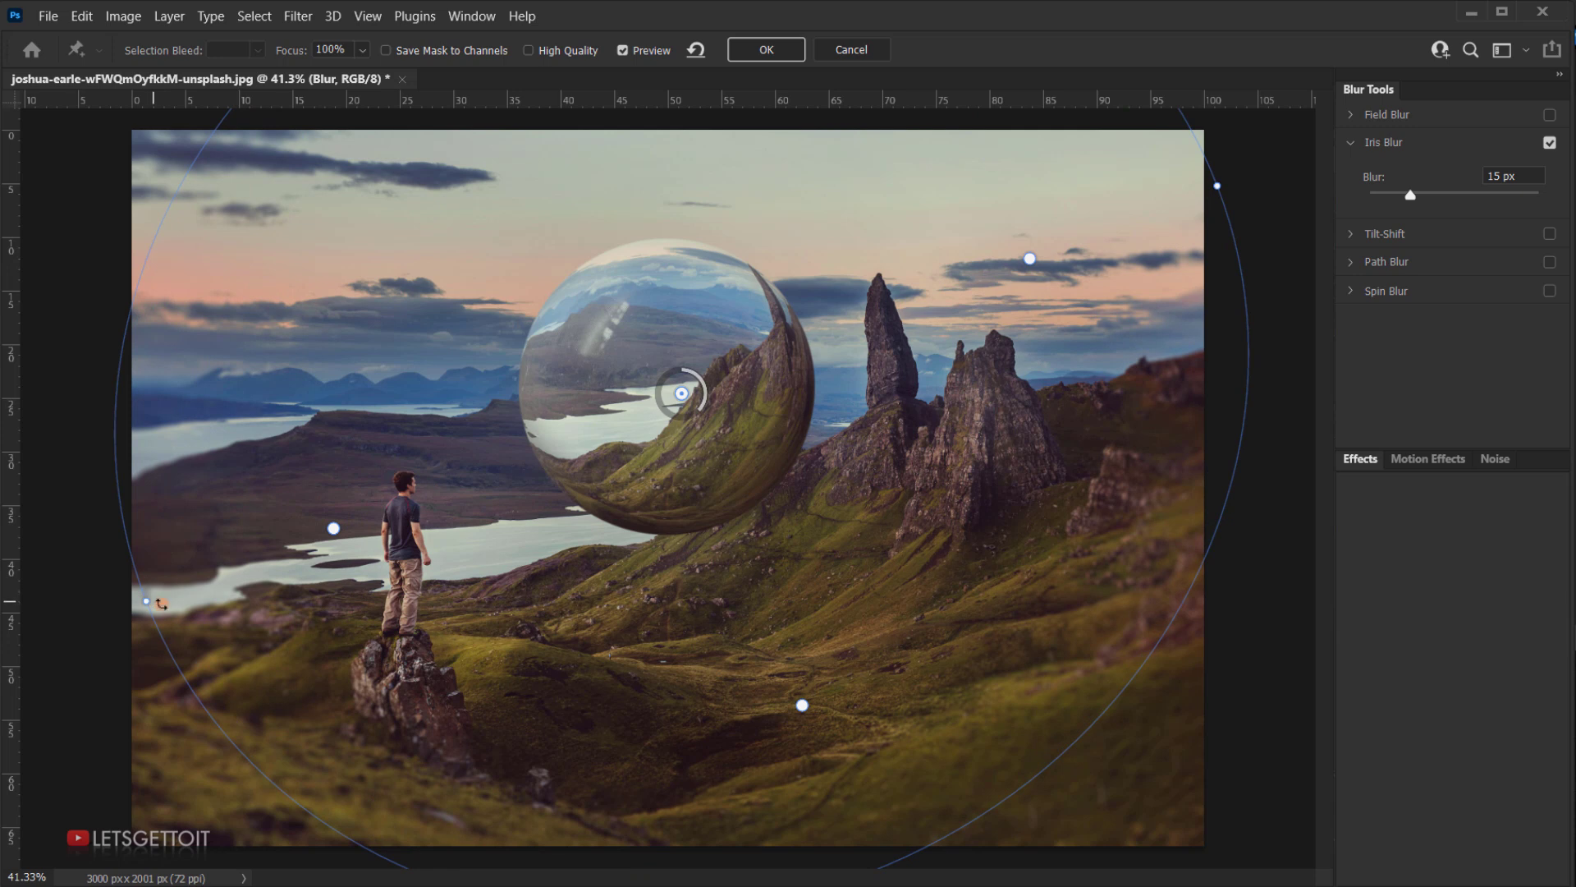
pyautogui.moveTo(153, 603); pyautogui.dragTo(307, 570)
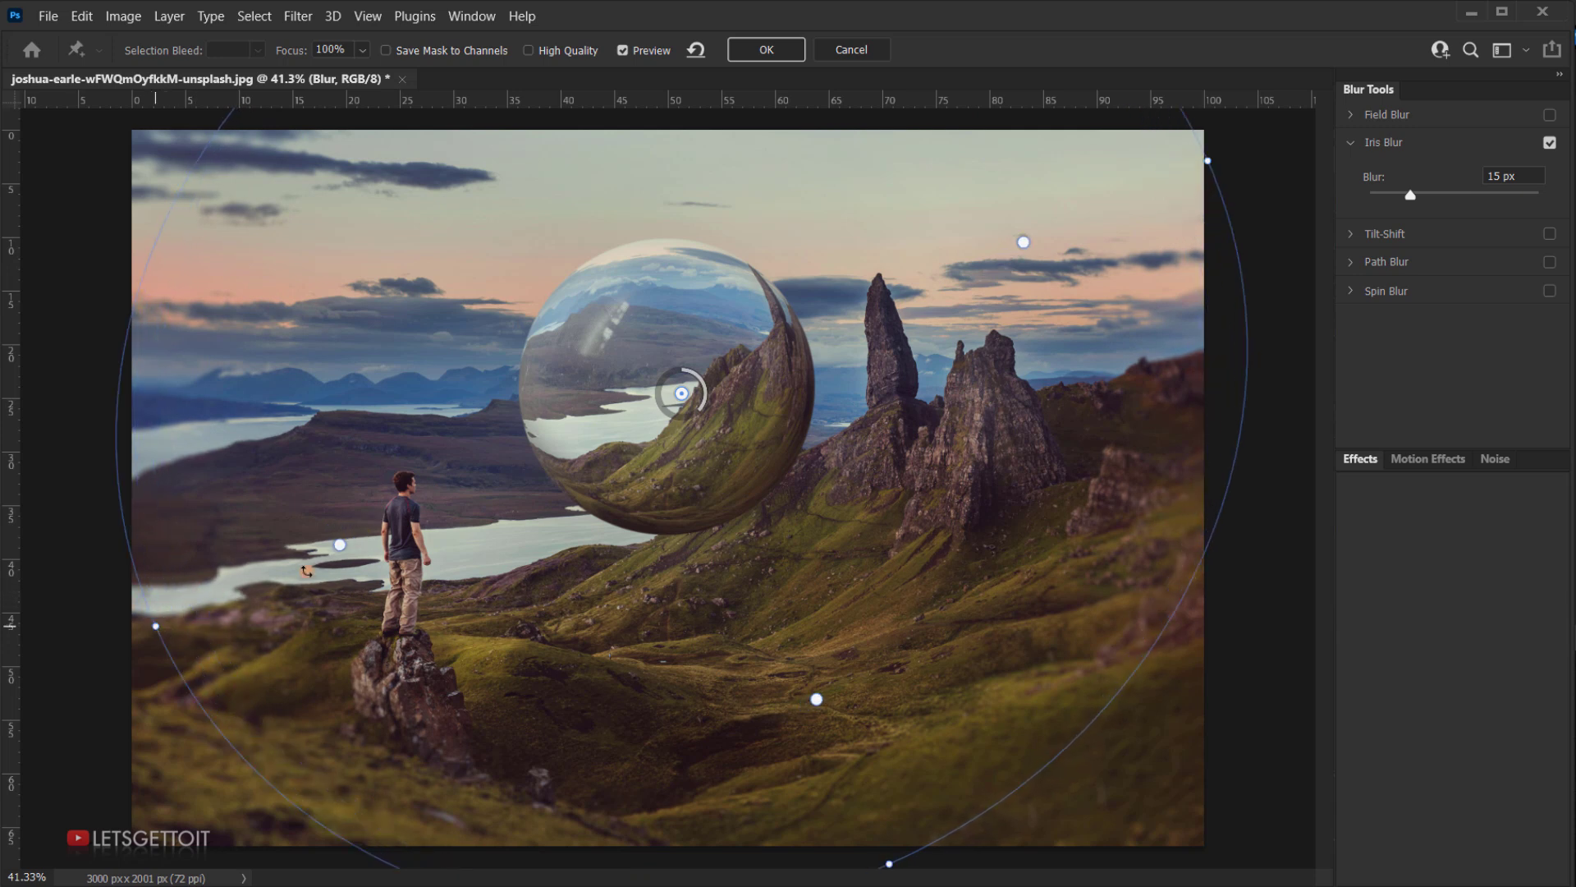
pyautogui.moveTo(682, 398); pyautogui.dragTo(675, 386)
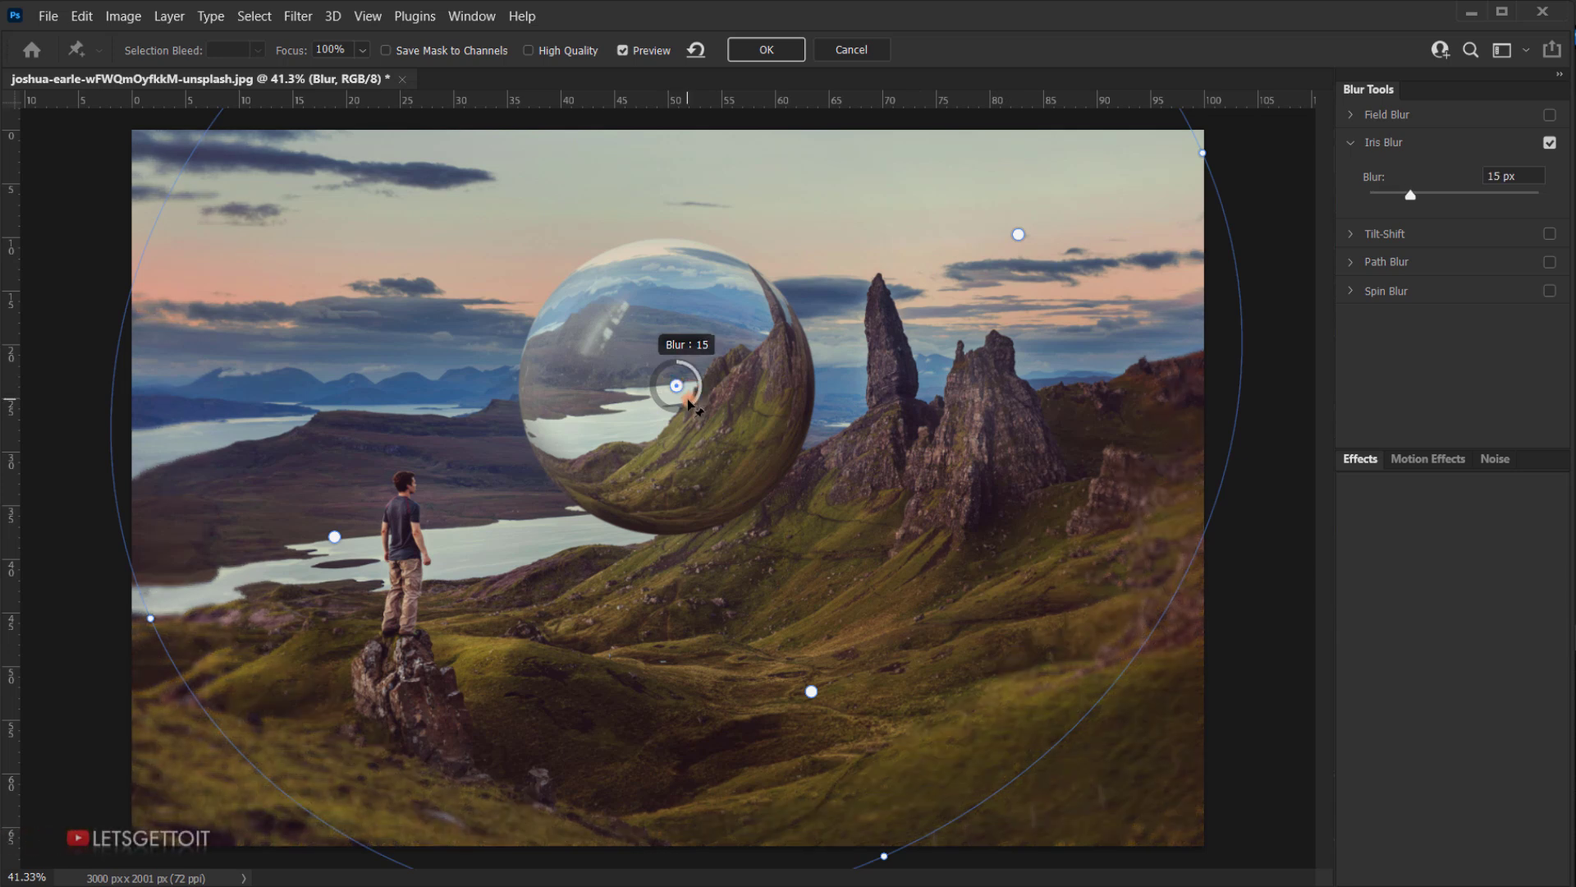
pyautogui.moveTo(688, 404); pyautogui.dragTo(747, 371)
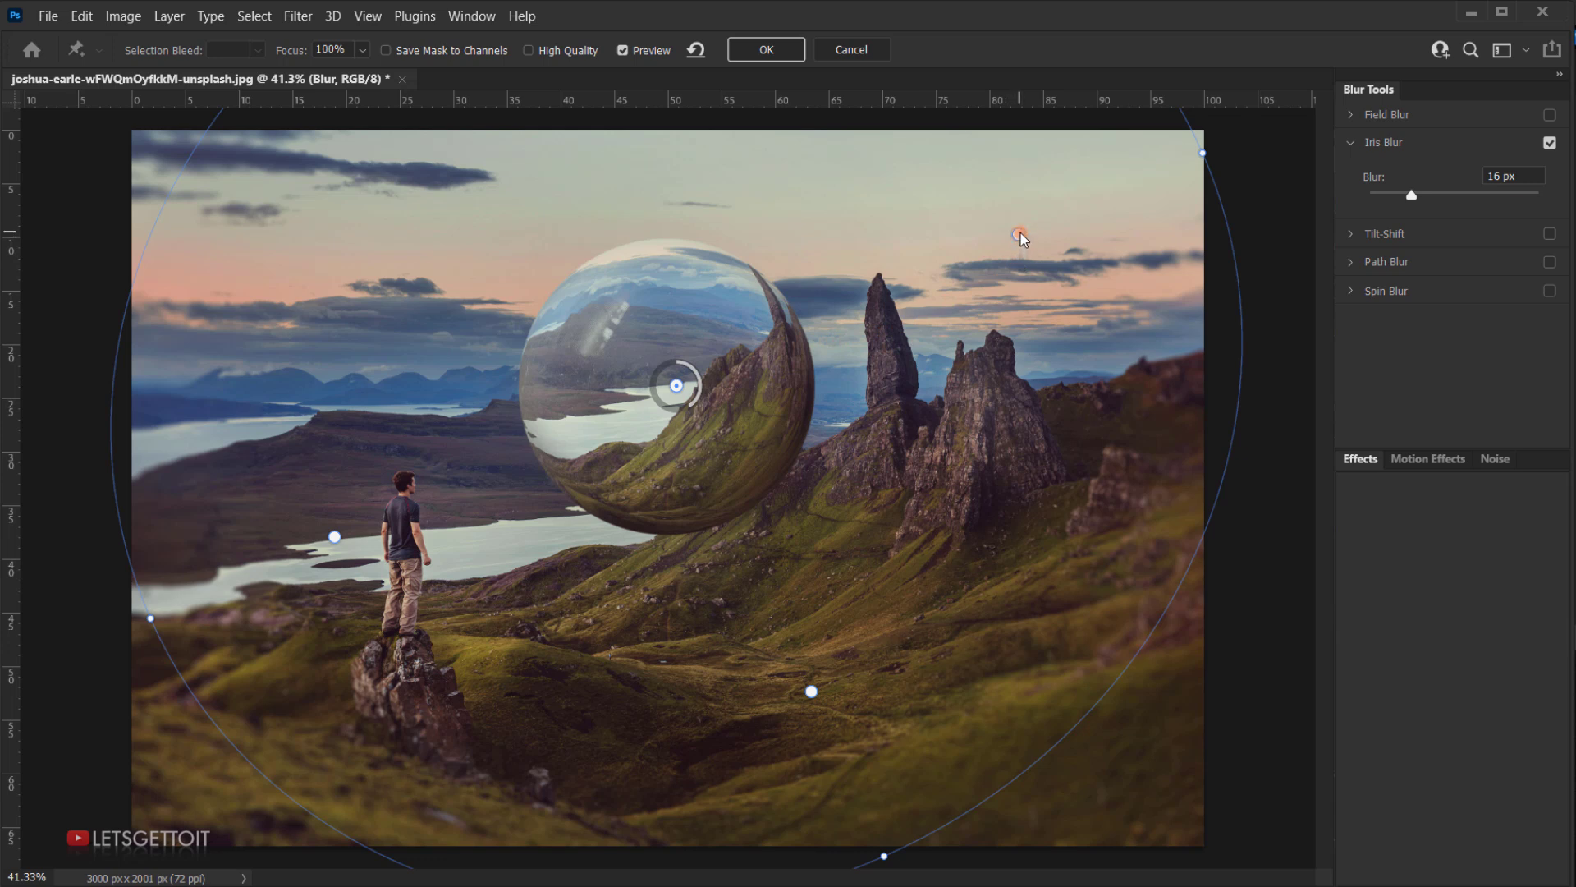
# Pull the iris blur's feather handles inward to just outside the glass sphere's edge, adjusting each one individually.
pyautogui.moveTo(1021, 234); pyautogui.dragTo(864, 294)
pyautogui.moveTo(1064, 197); pyautogui.dragTo(806, 308)
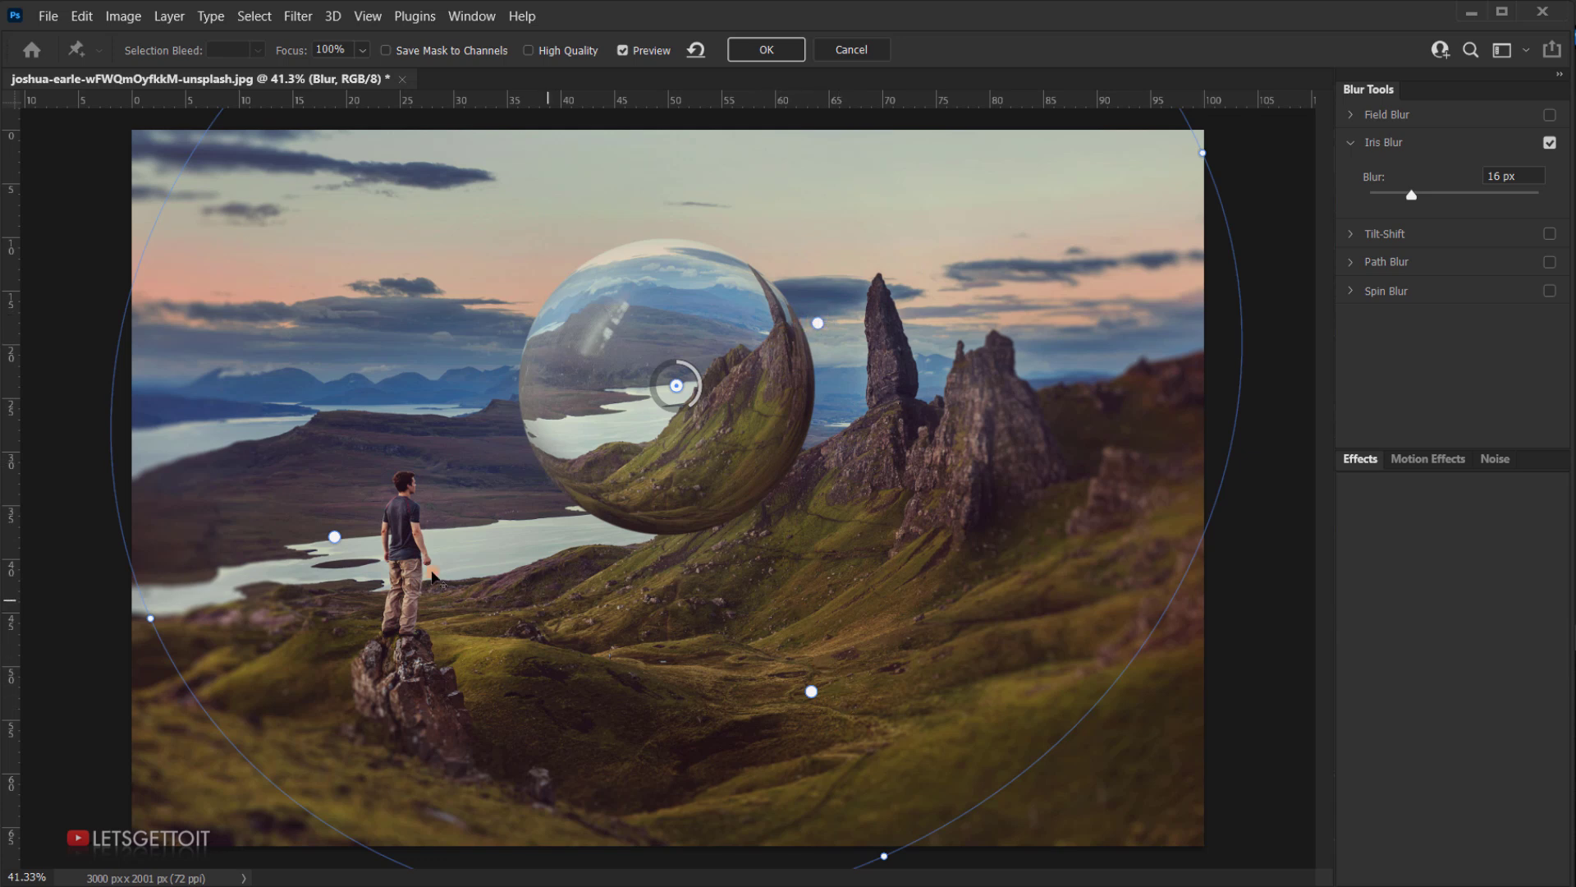
pyautogui.moveTo(334, 536); pyautogui.dragTo(455, 483)
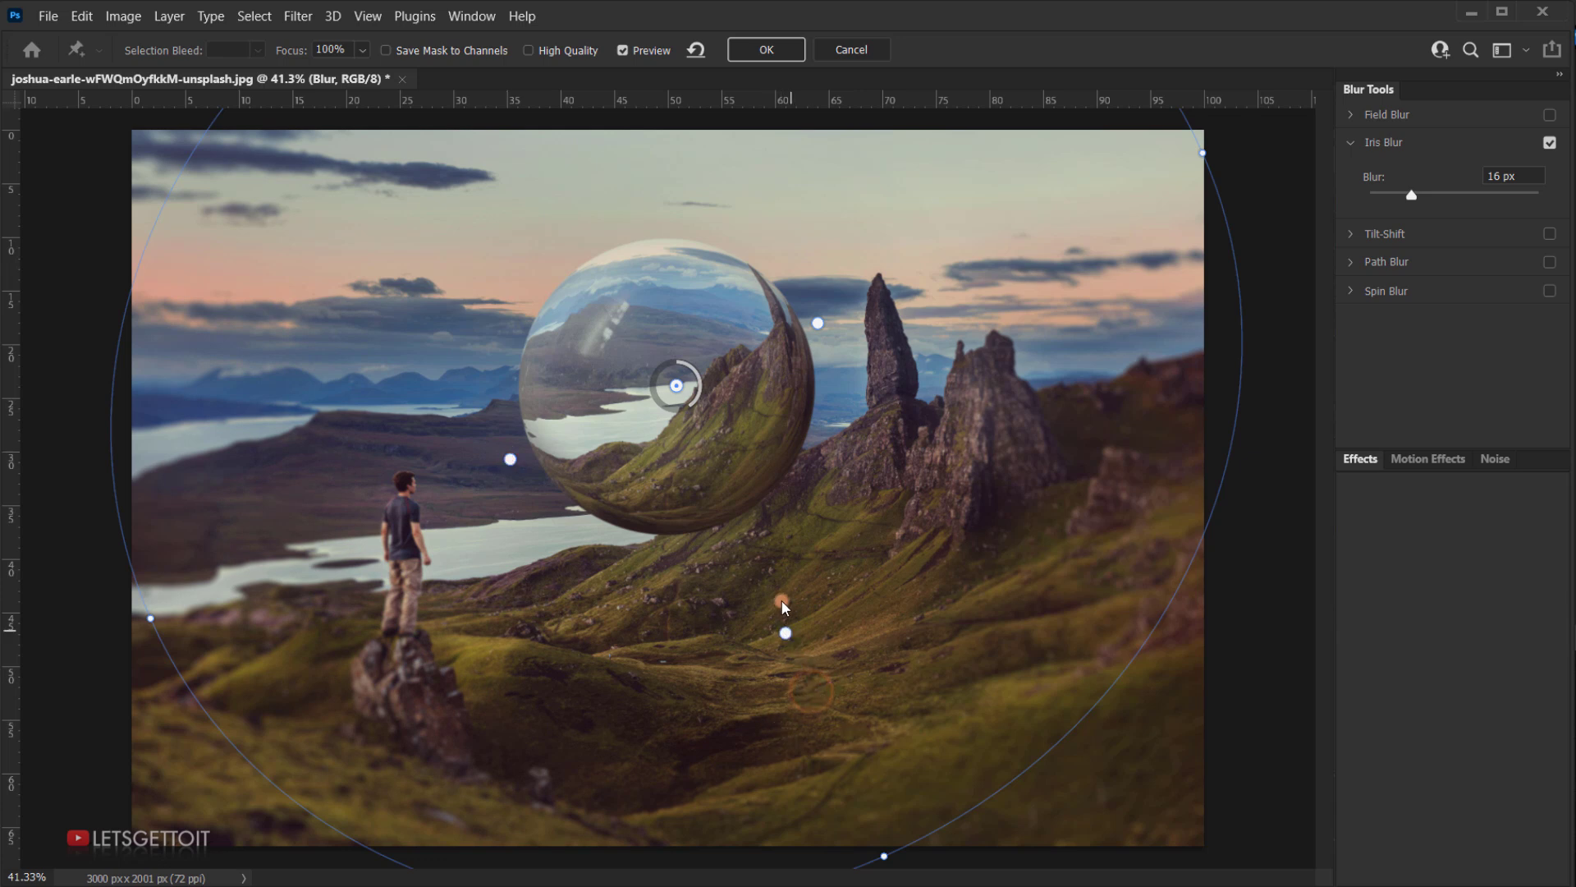
pyautogui.moveTo(782, 606); pyautogui.dragTo(757, 554)
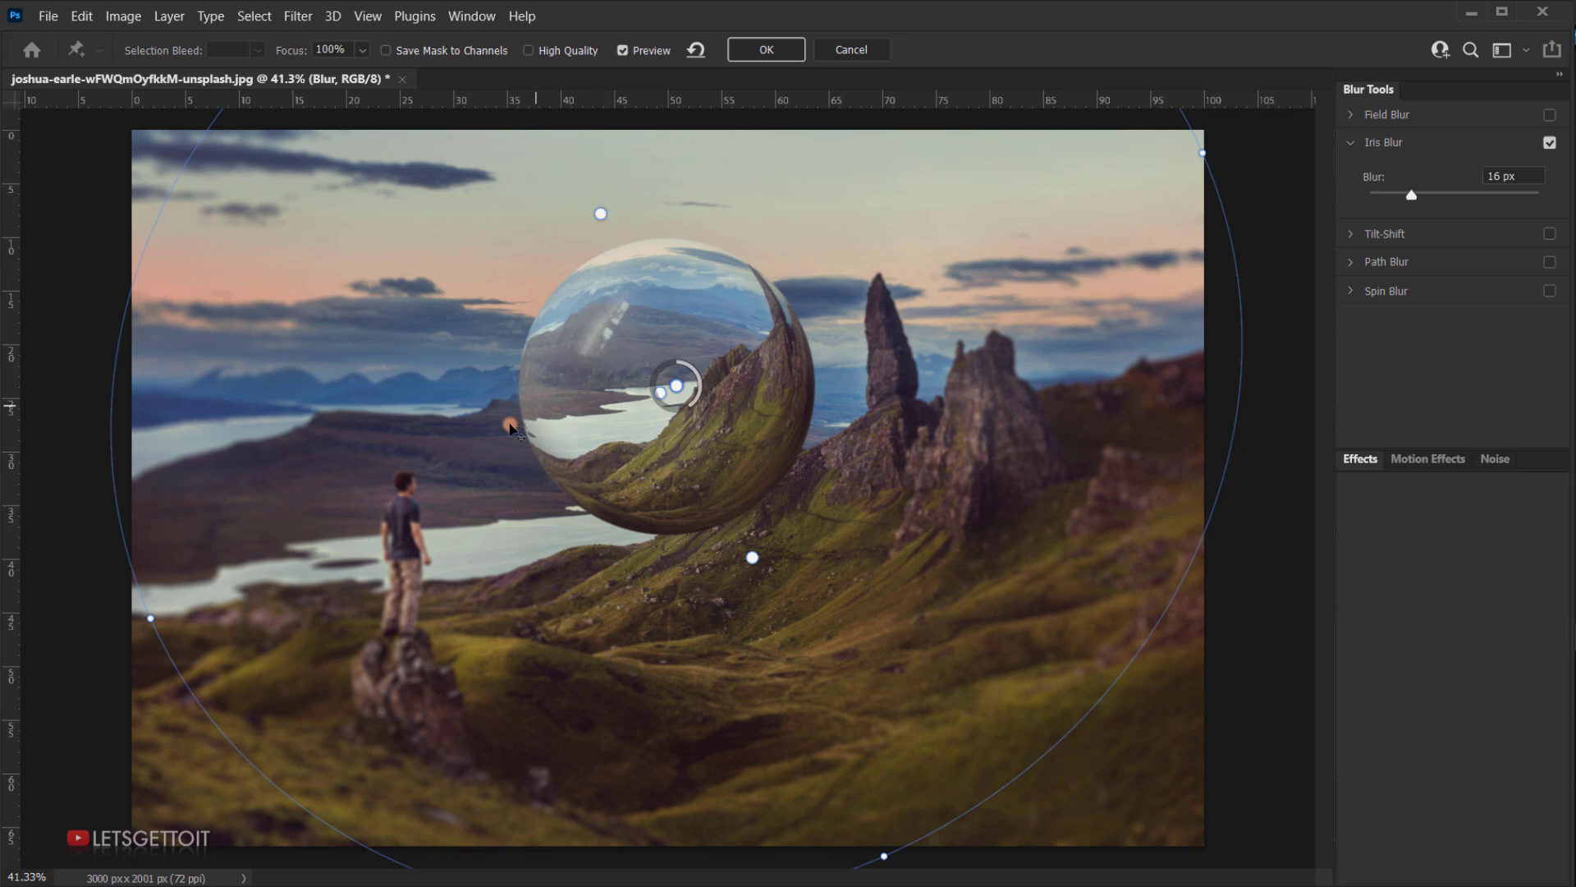
pyautogui.hotkey('ctrl', '-')
pyautogui.moveTo(667, 419)
pyautogui.mouseDown()
pyautogui.moveTo(556, 458)
pyautogui.moveTo(687, 432)
pyautogui.moveTo(694, 402)
pyautogui.moveTo(775, 356)
pyautogui.mouseUp()
pyautogui.scroll(3, 692, 421)
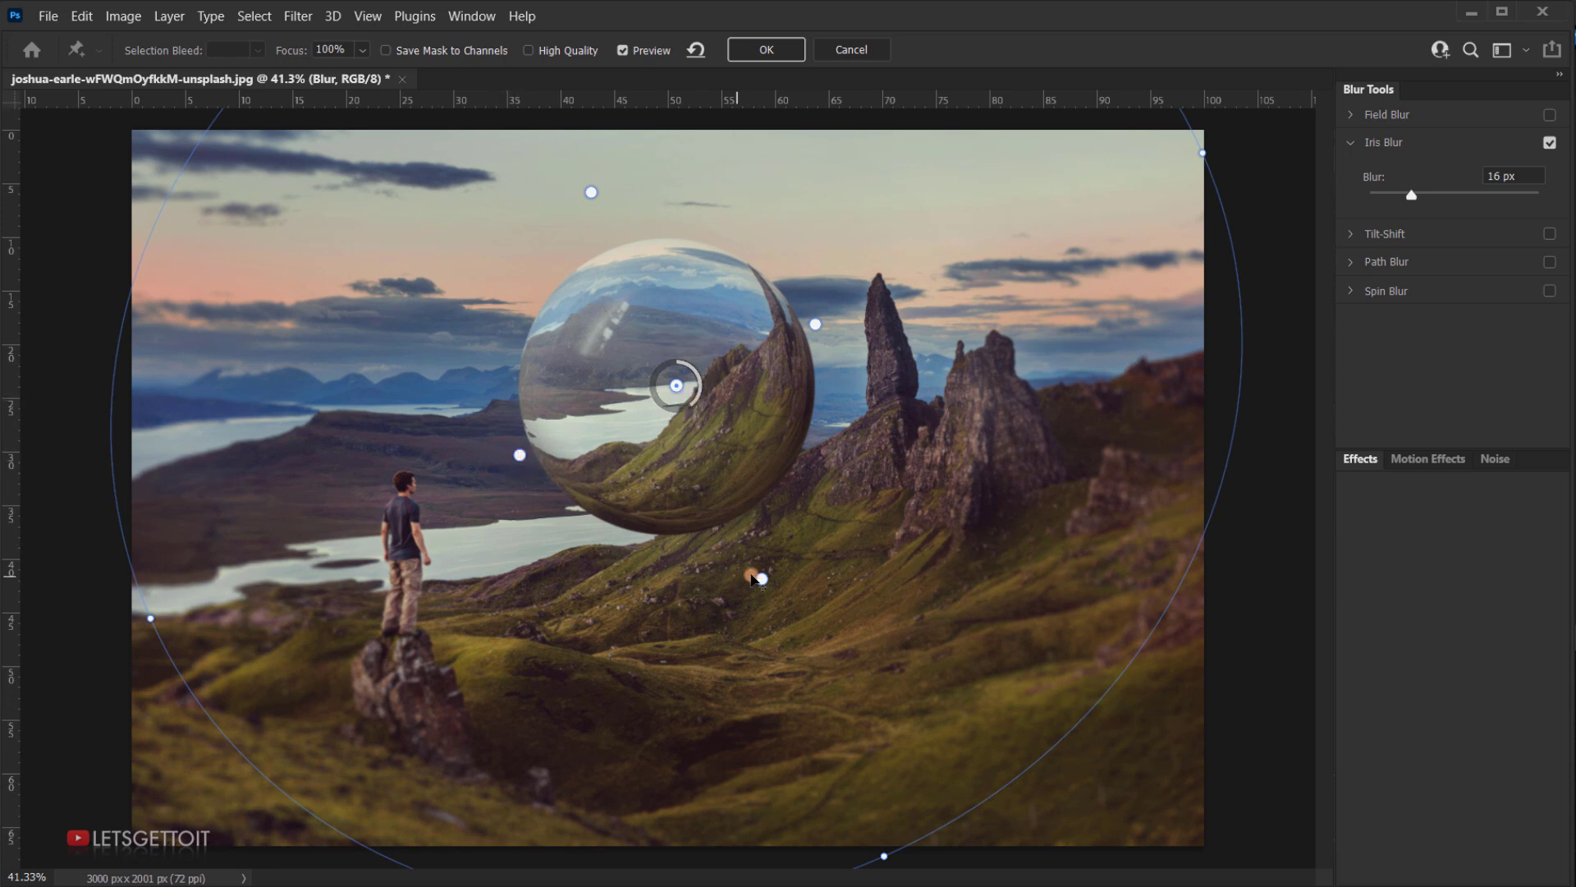
pyautogui.moveTo(753, 578); pyautogui.dragTo(748, 549)
pyautogui.moveTo(820, 323); pyautogui.dragTo(822, 326)
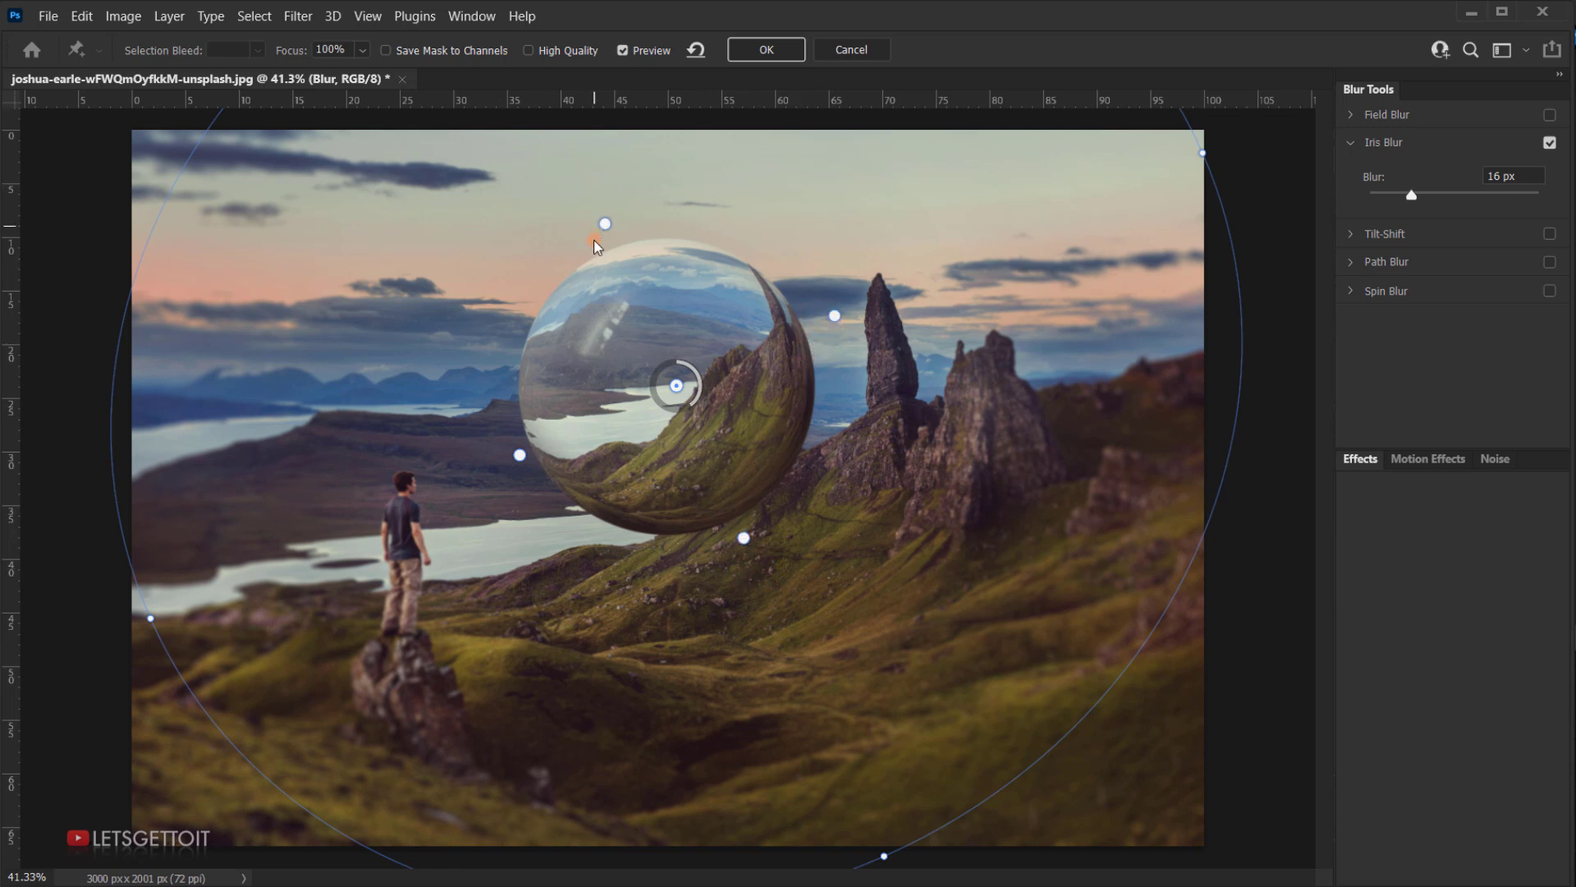
pyautogui.moveTo(593, 240); pyautogui.dragTo(596, 249)
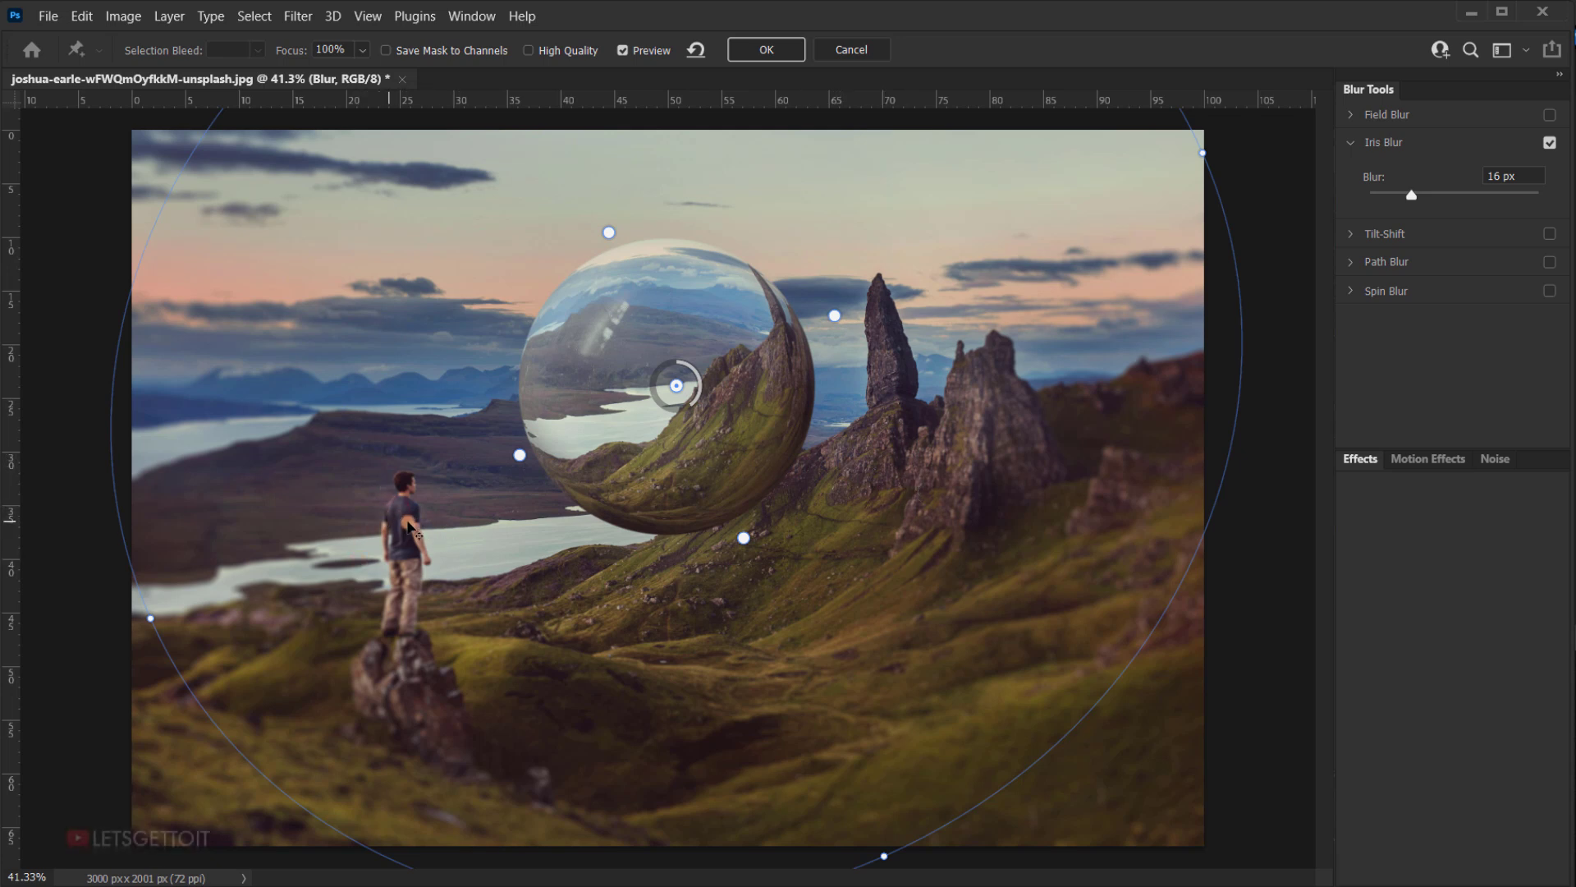
# Add a second iris blur pin on the man, pull in its feather handle and narrow its ellipse around him.
pyautogui.click(364, 595)
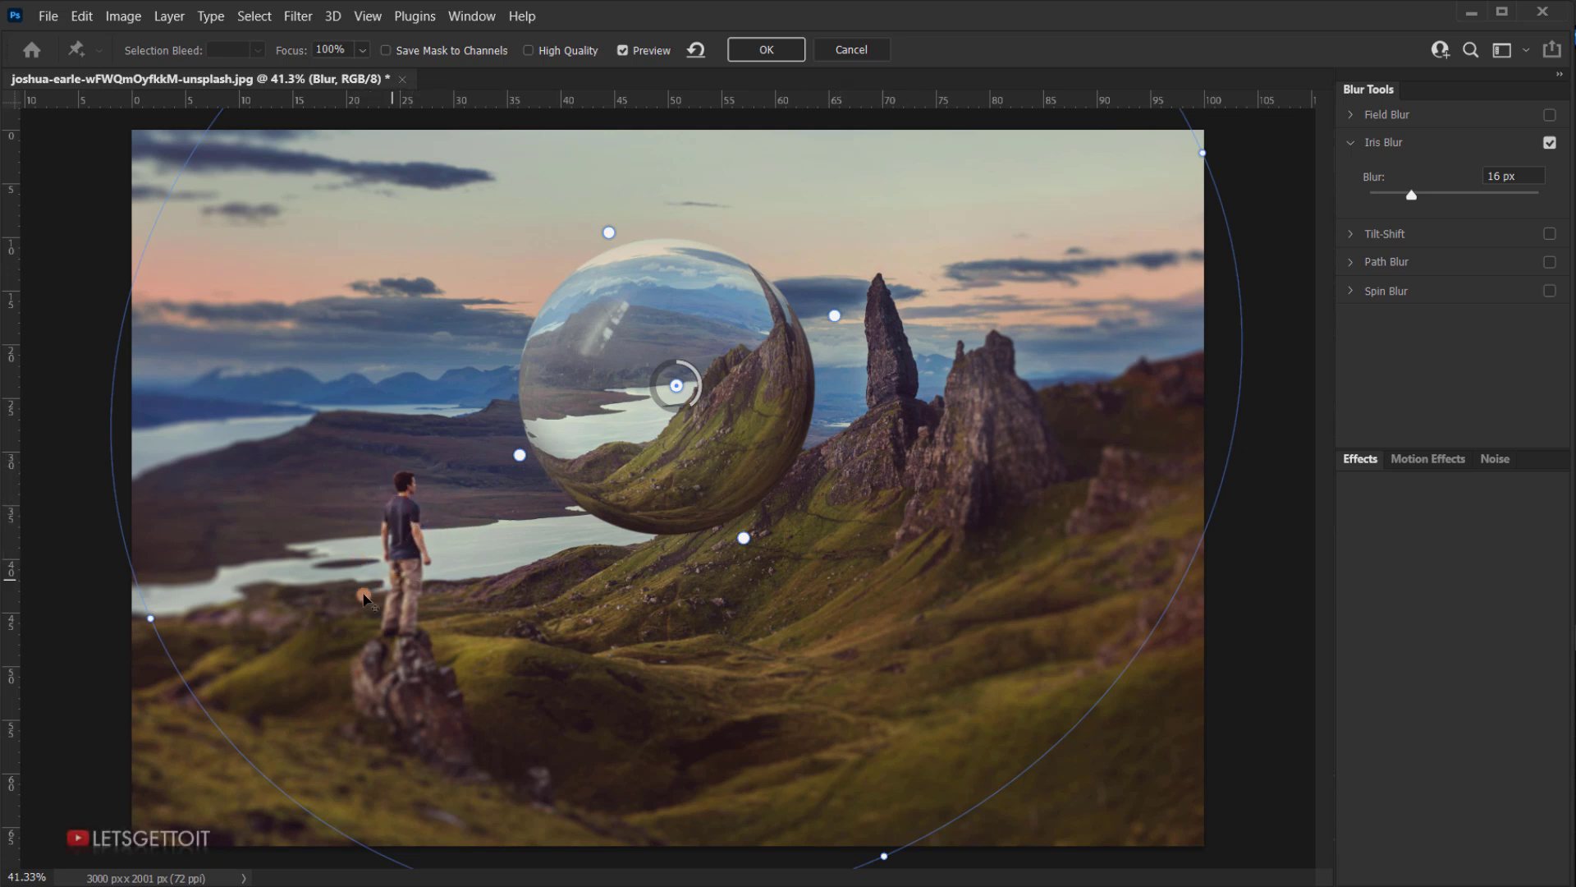
pyautogui.moveTo(364, 595); pyautogui.dragTo(427, 527)
pyautogui.moveTo(566, 471); pyautogui.dragTo(527, 494)
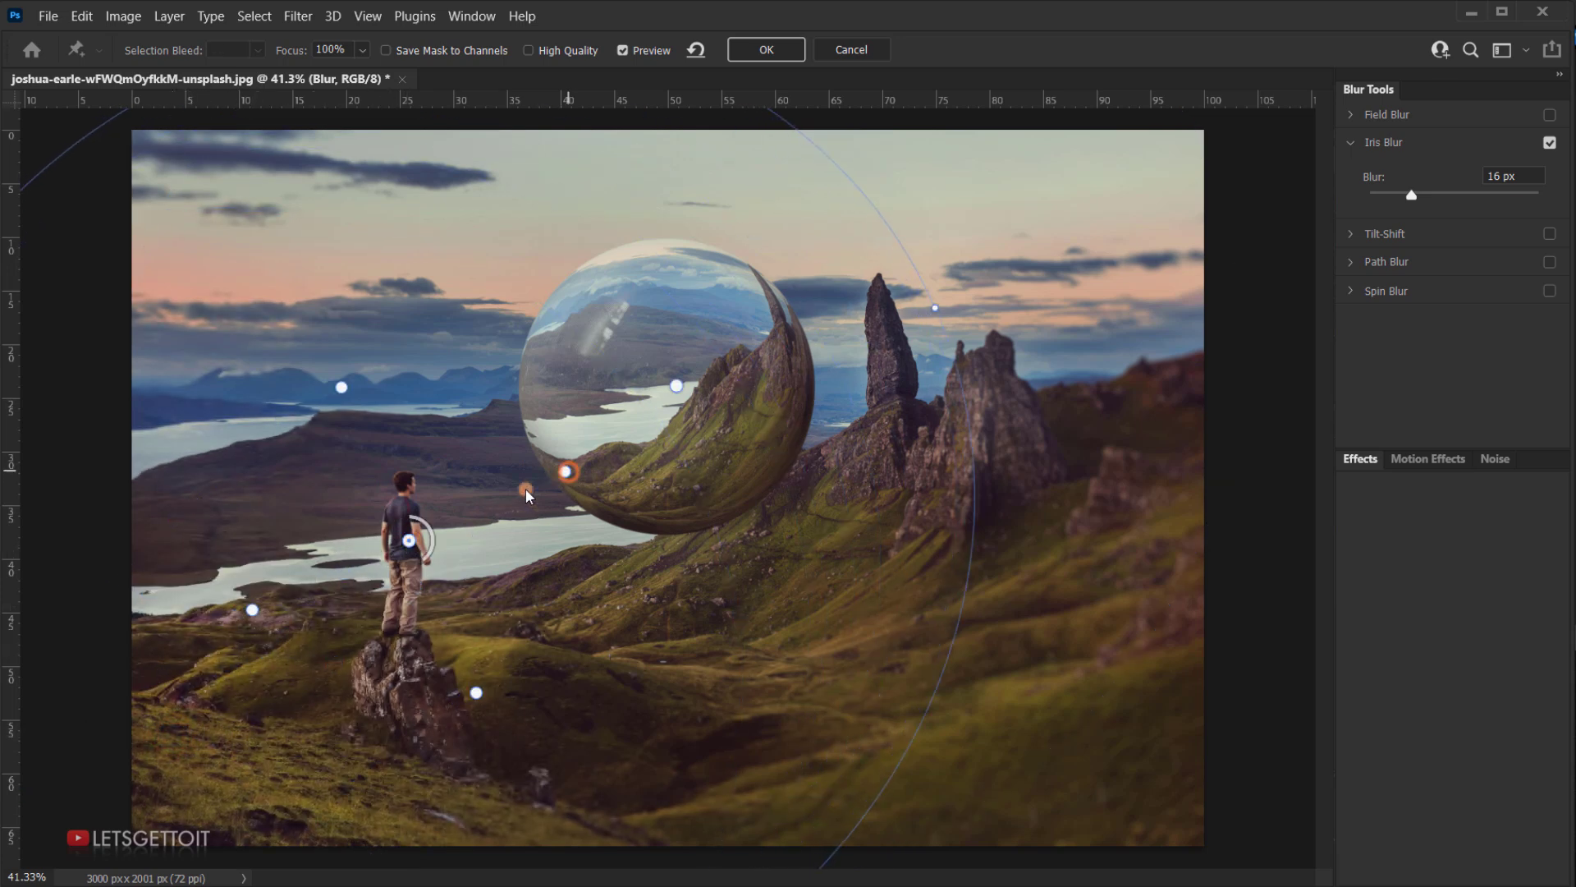
pyautogui.moveTo(935, 307); pyautogui.dragTo(569, 499)
# Shorten the second iris ellipse around the man, centre its pin on his body and rotate the ellipse upright.
pyautogui.hotkey('ctrl', '-')
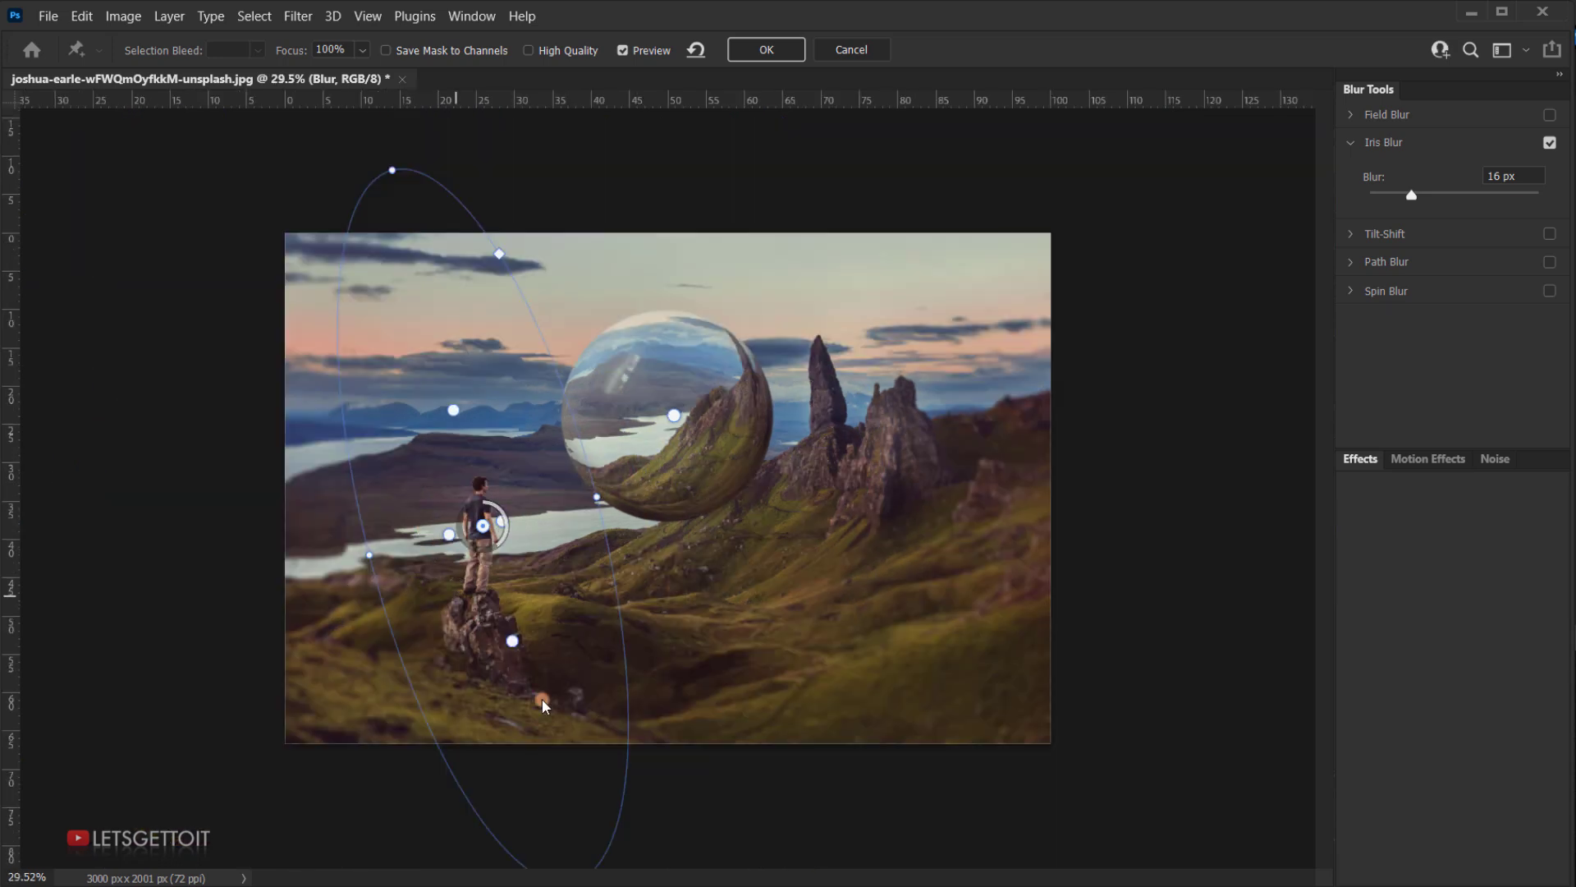
pyautogui.click(392, 170)
pyautogui.moveTo(392, 170); pyautogui.dragTo(429, 363)
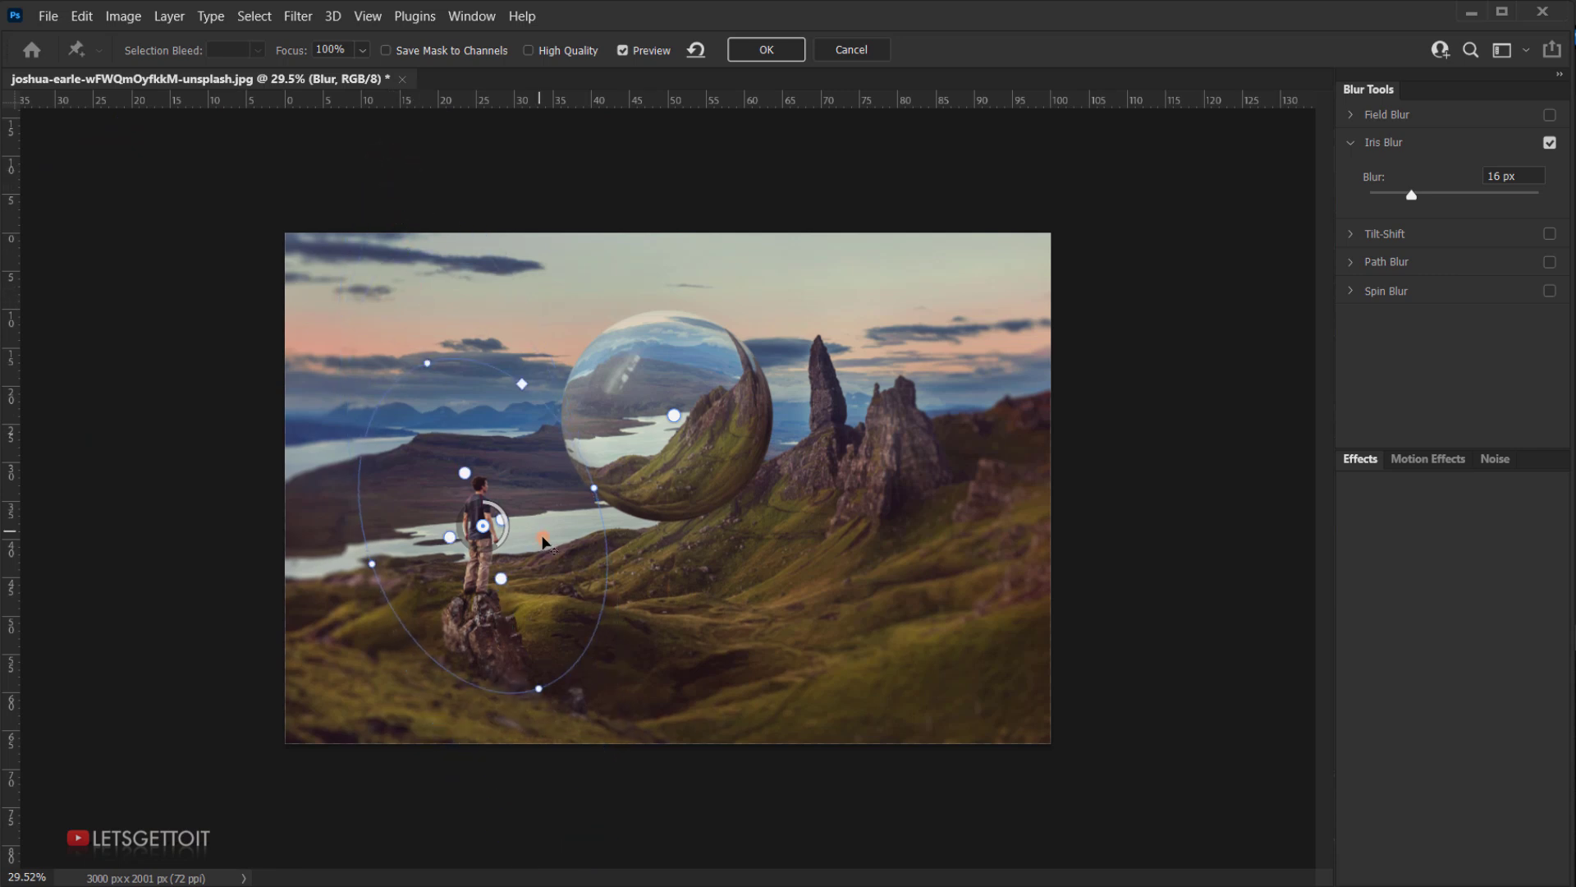
pyautogui.hotkey('ctrl', '+')
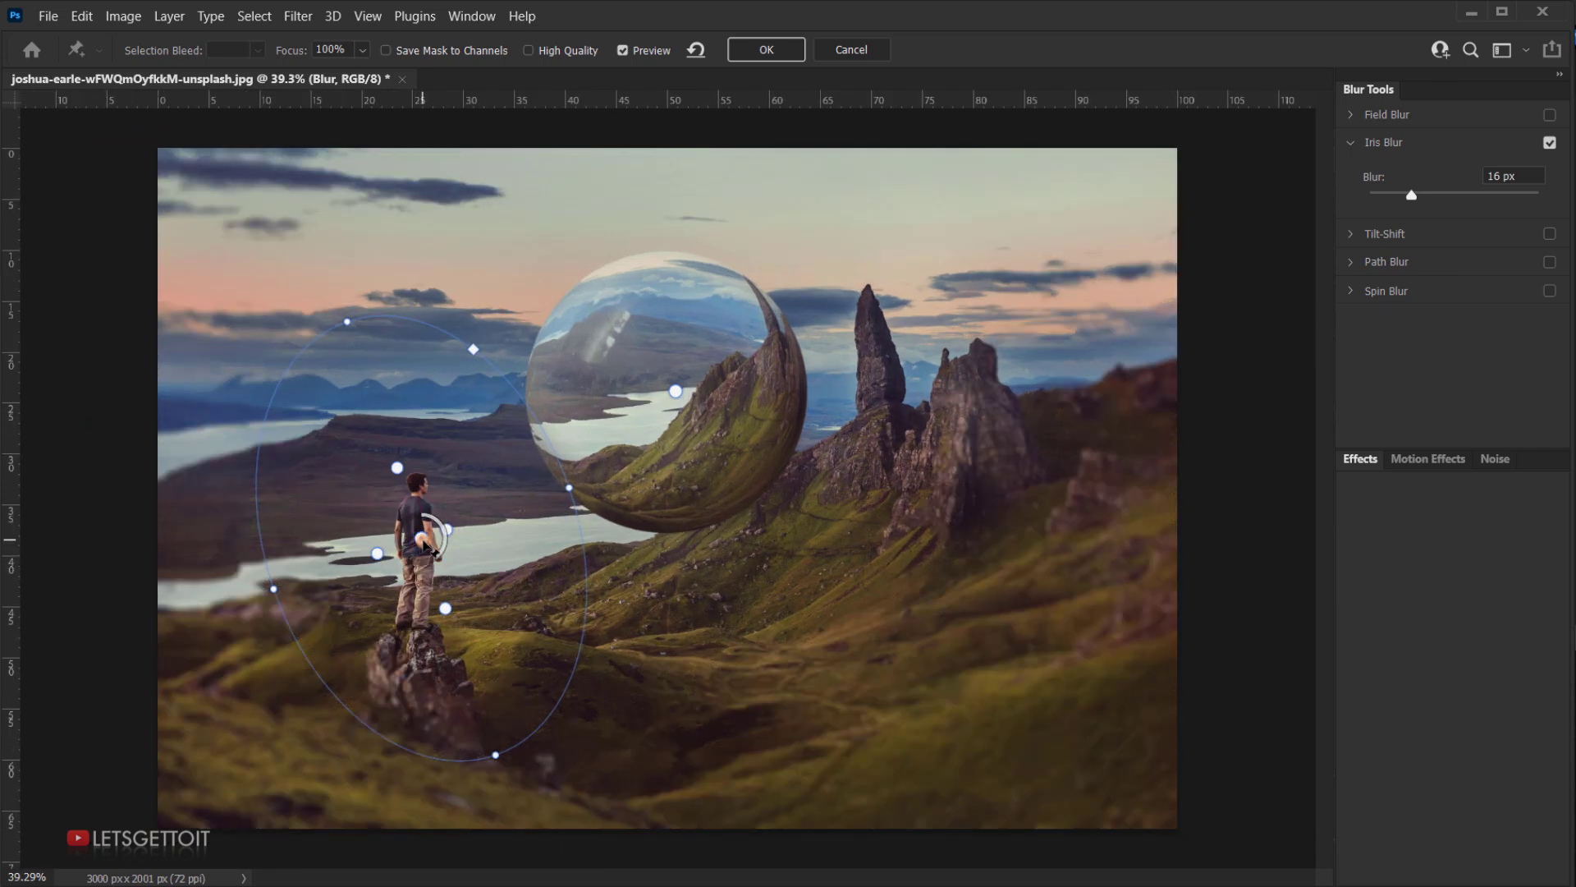
pyautogui.moveTo(423, 543); pyautogui.dragTo(414, 553)
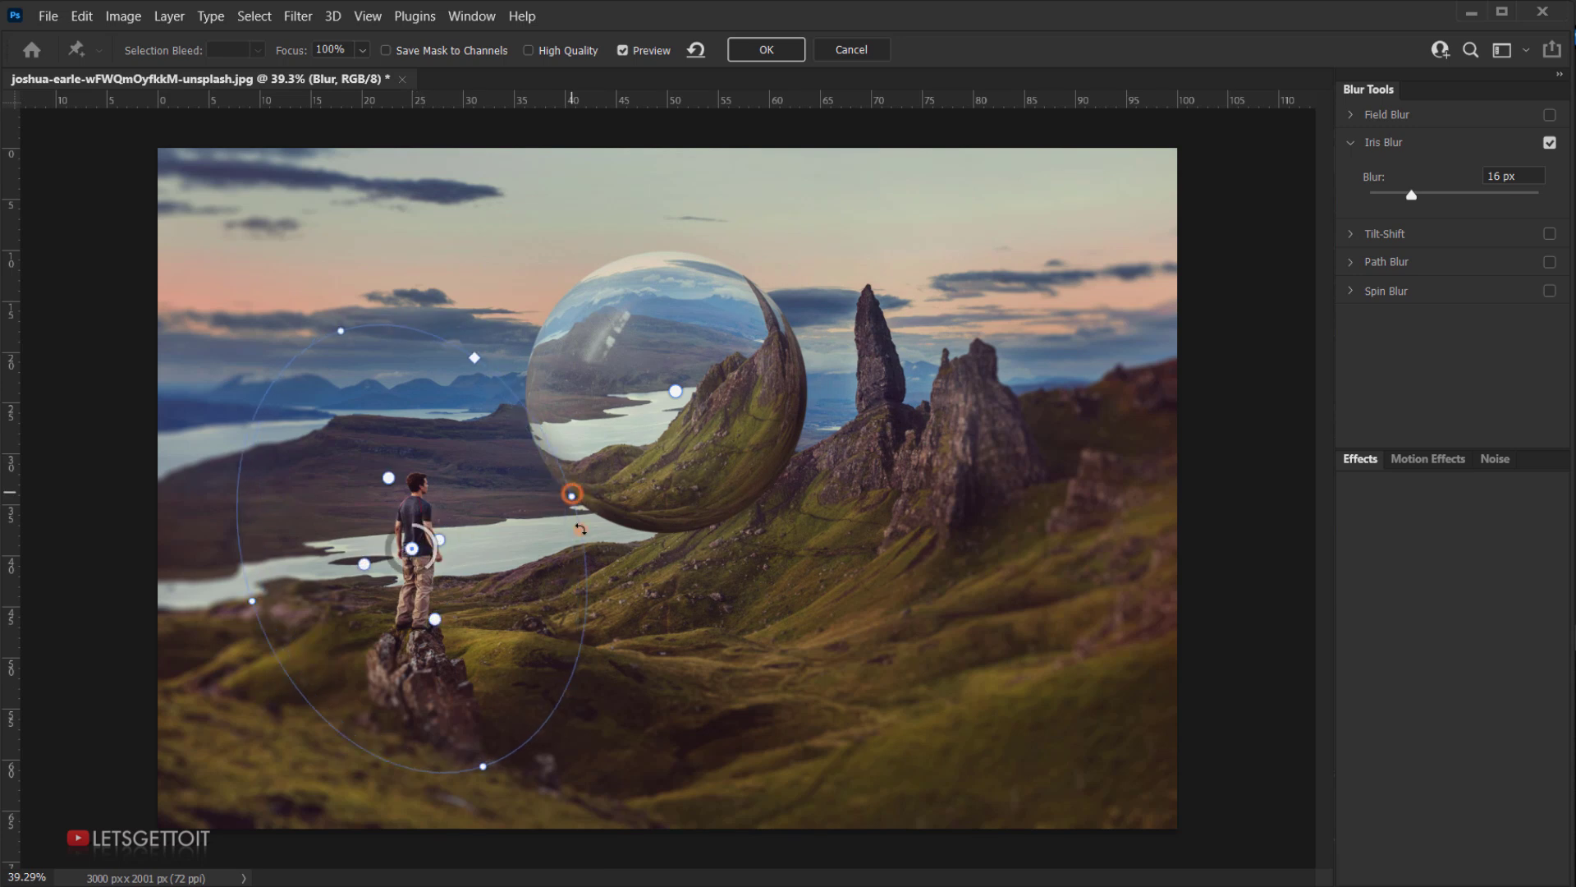
pyautogui.moveTo(581, 530); pyautogui.dragTo(579, 566)
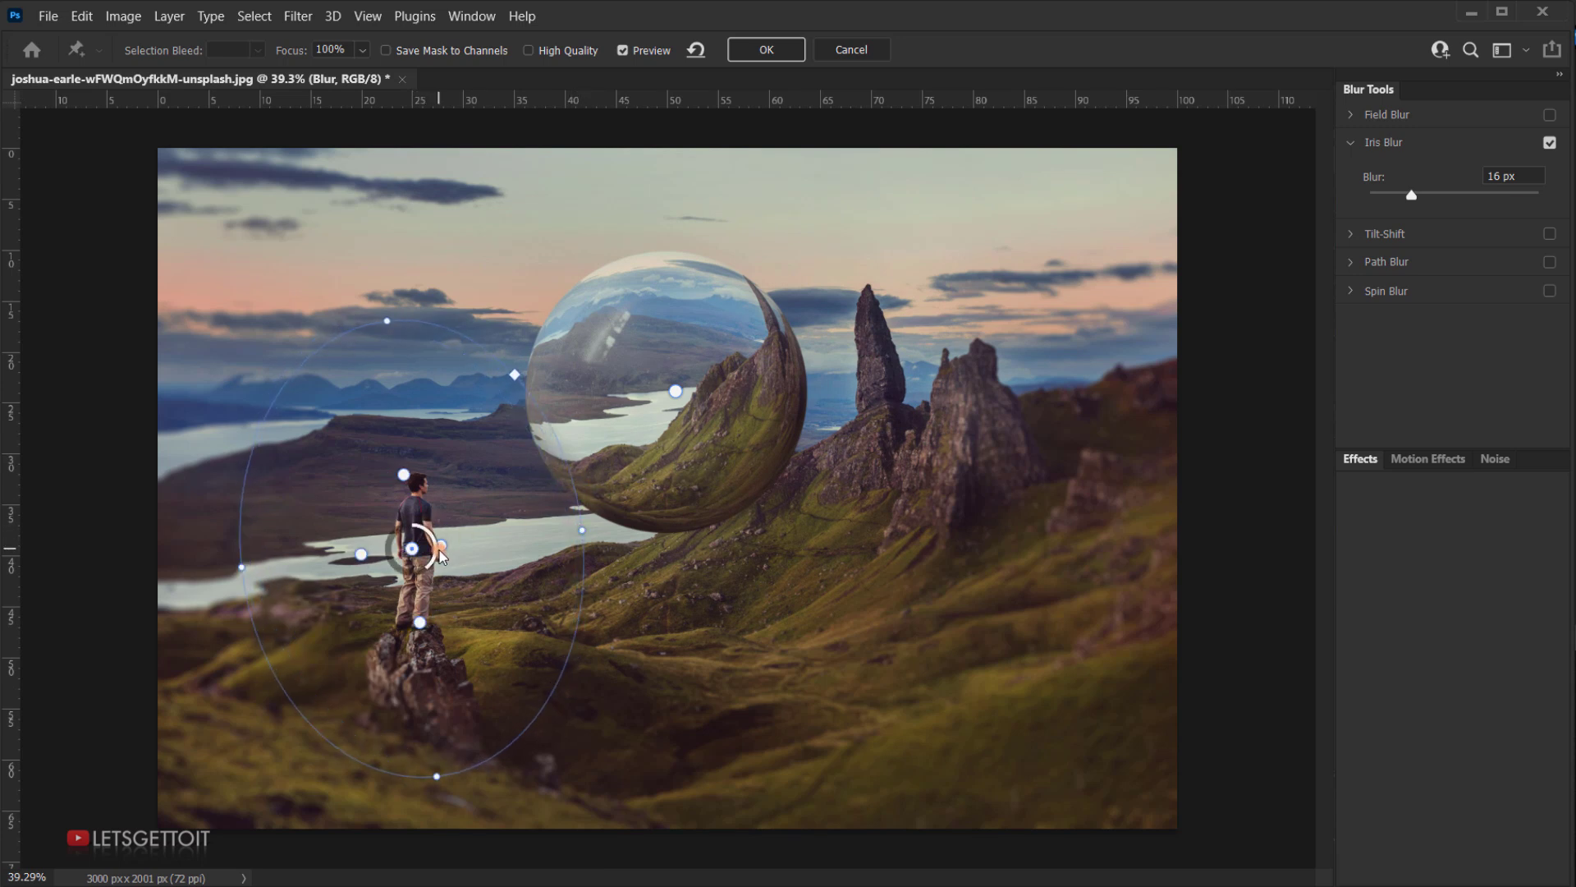
# Set the man's iris blur to 10 px with its feather handles just outside his body, and apply the blur.
pyautogui.moveTo(441, 556); pyautogui.dragTo(461, 548)
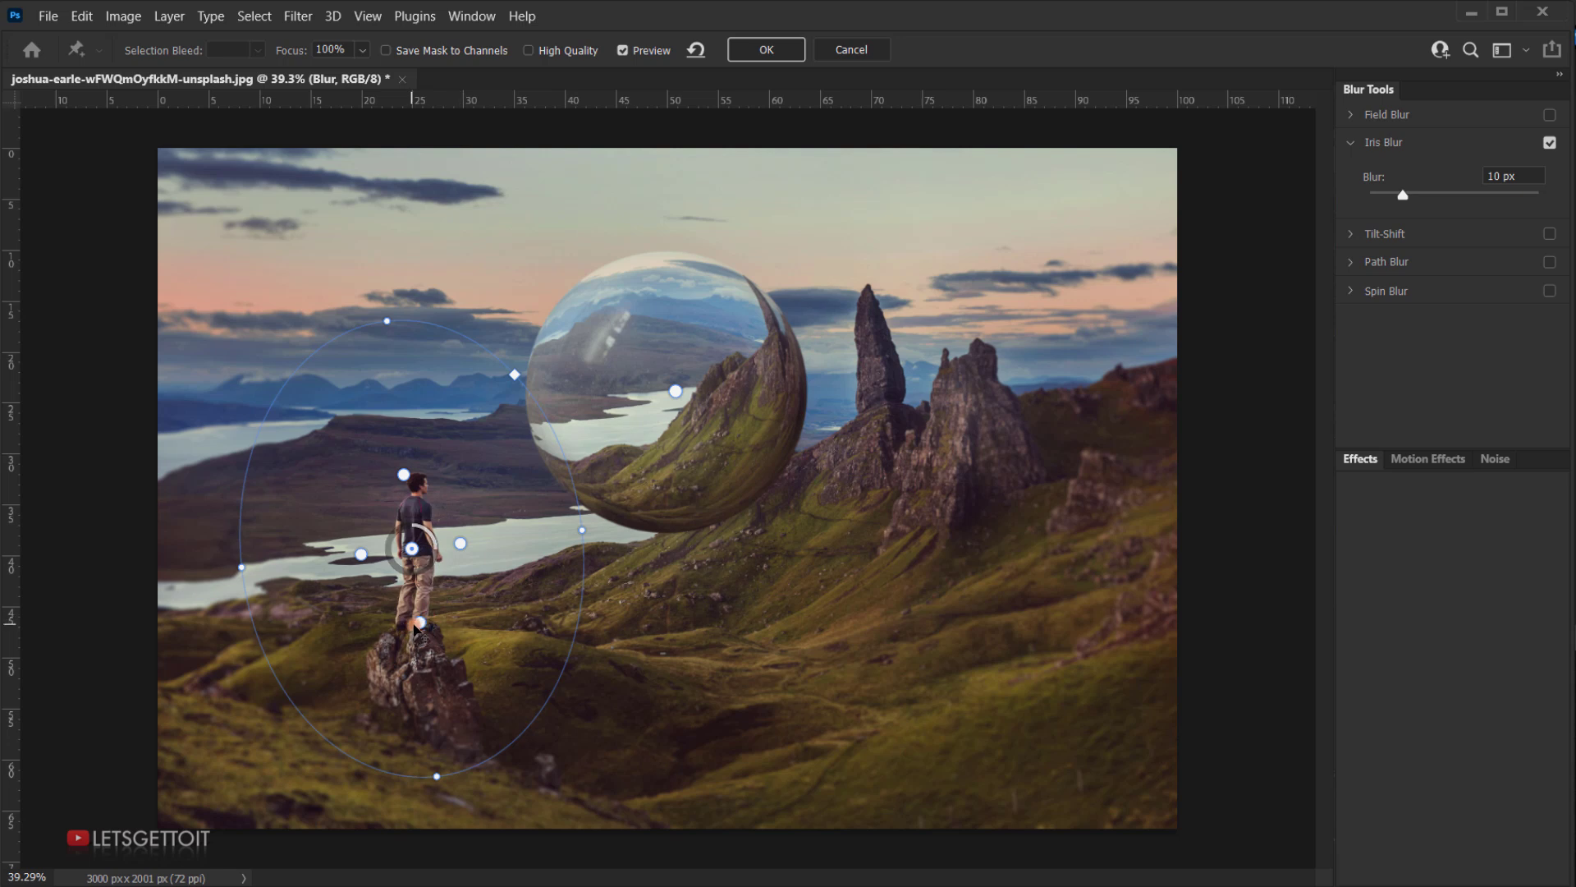
pyautogui.moveTo(414, 627); pyautogui.dragTo(421, 643)
pyautogui.moveTo(439, 548); pyautogui.dragTo(446, 547)
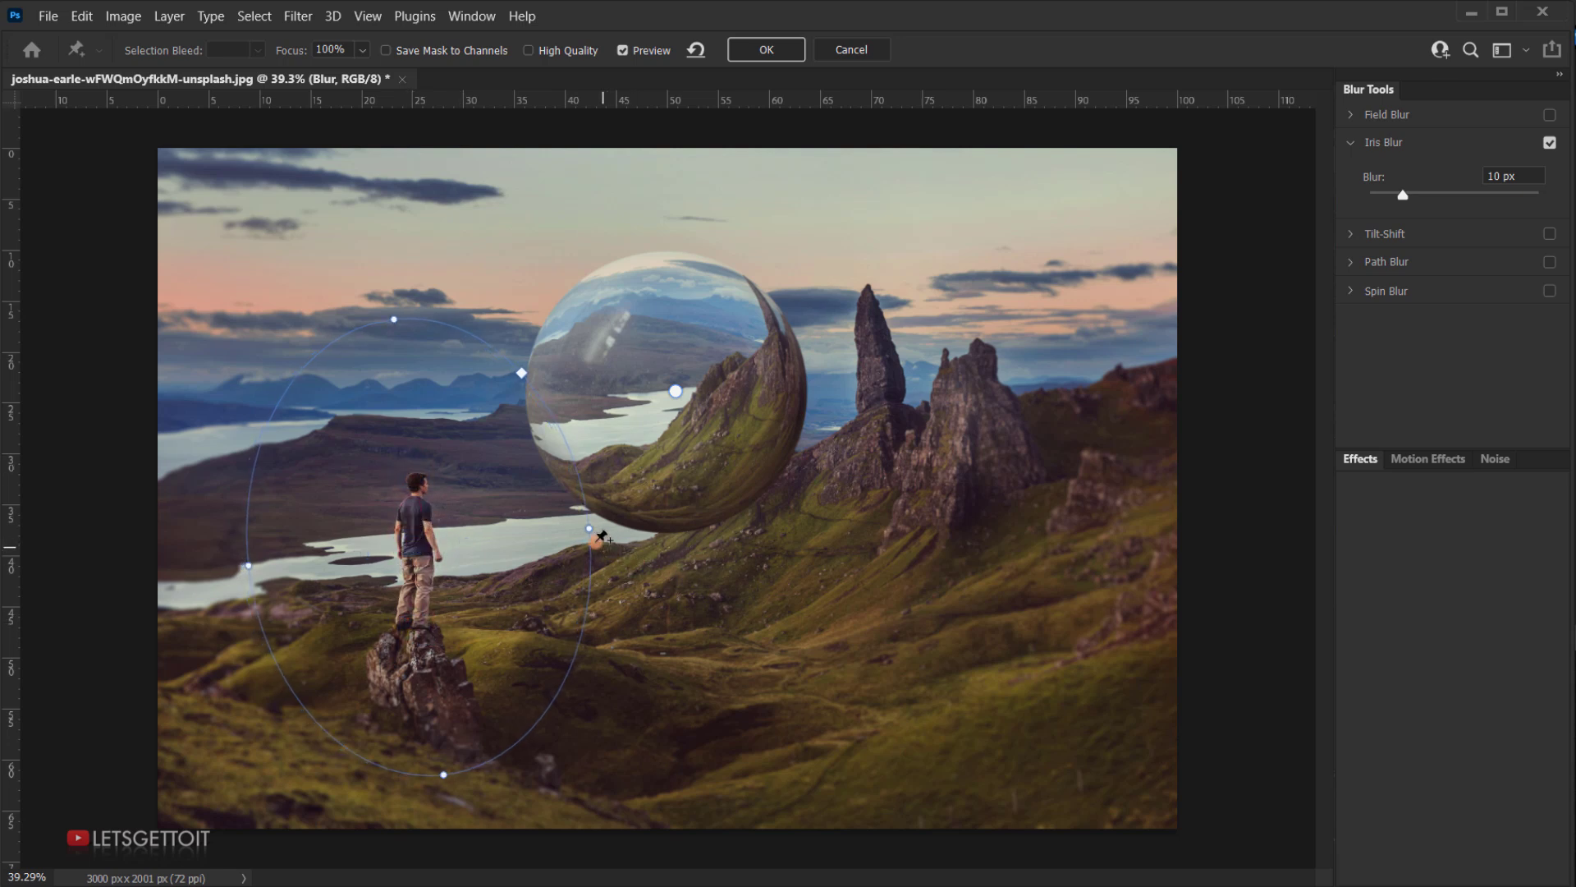
pyautogui.moveTo(588, 529); pyautogui.dragTo(580, 543)
pyautogui.scroll(1, 415, 632)
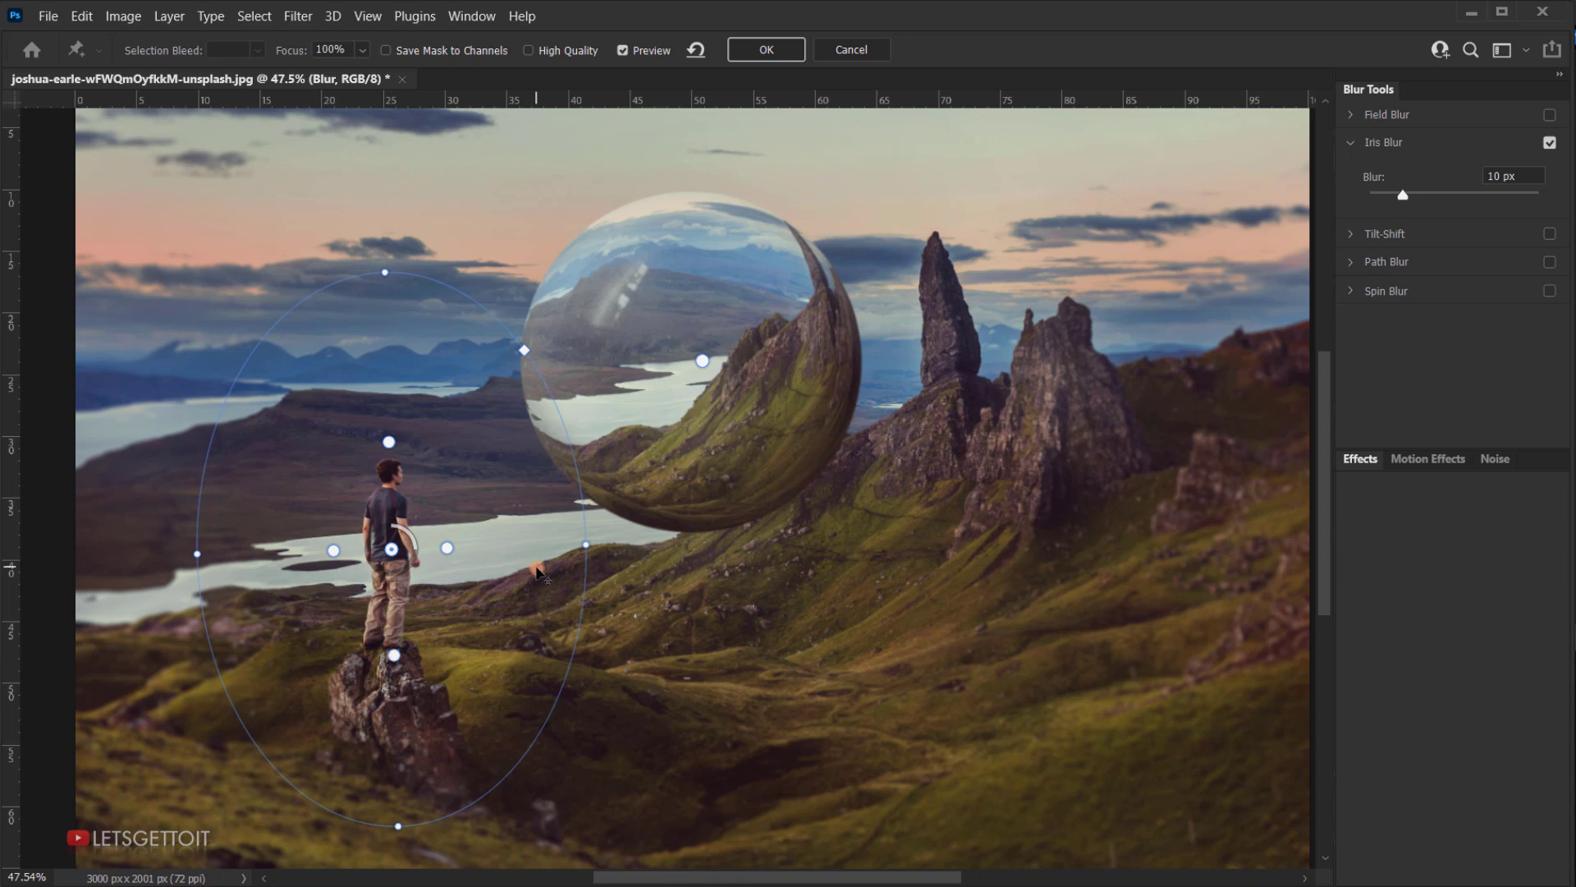
pyautogui.scroll(-1, 550, 581)
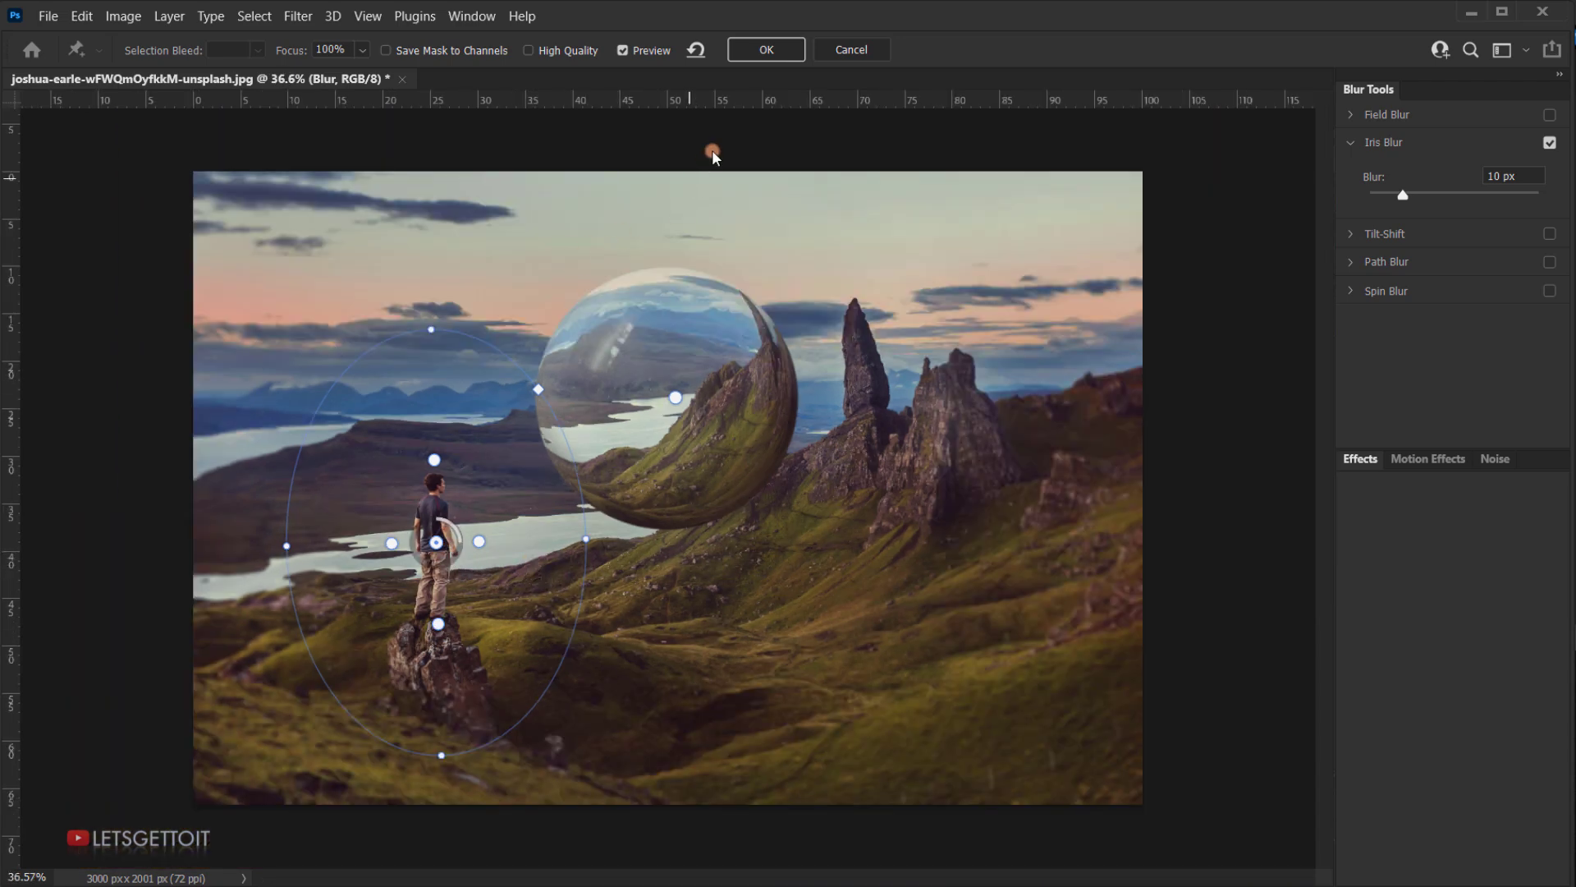
pyautogui.click(768, 55)
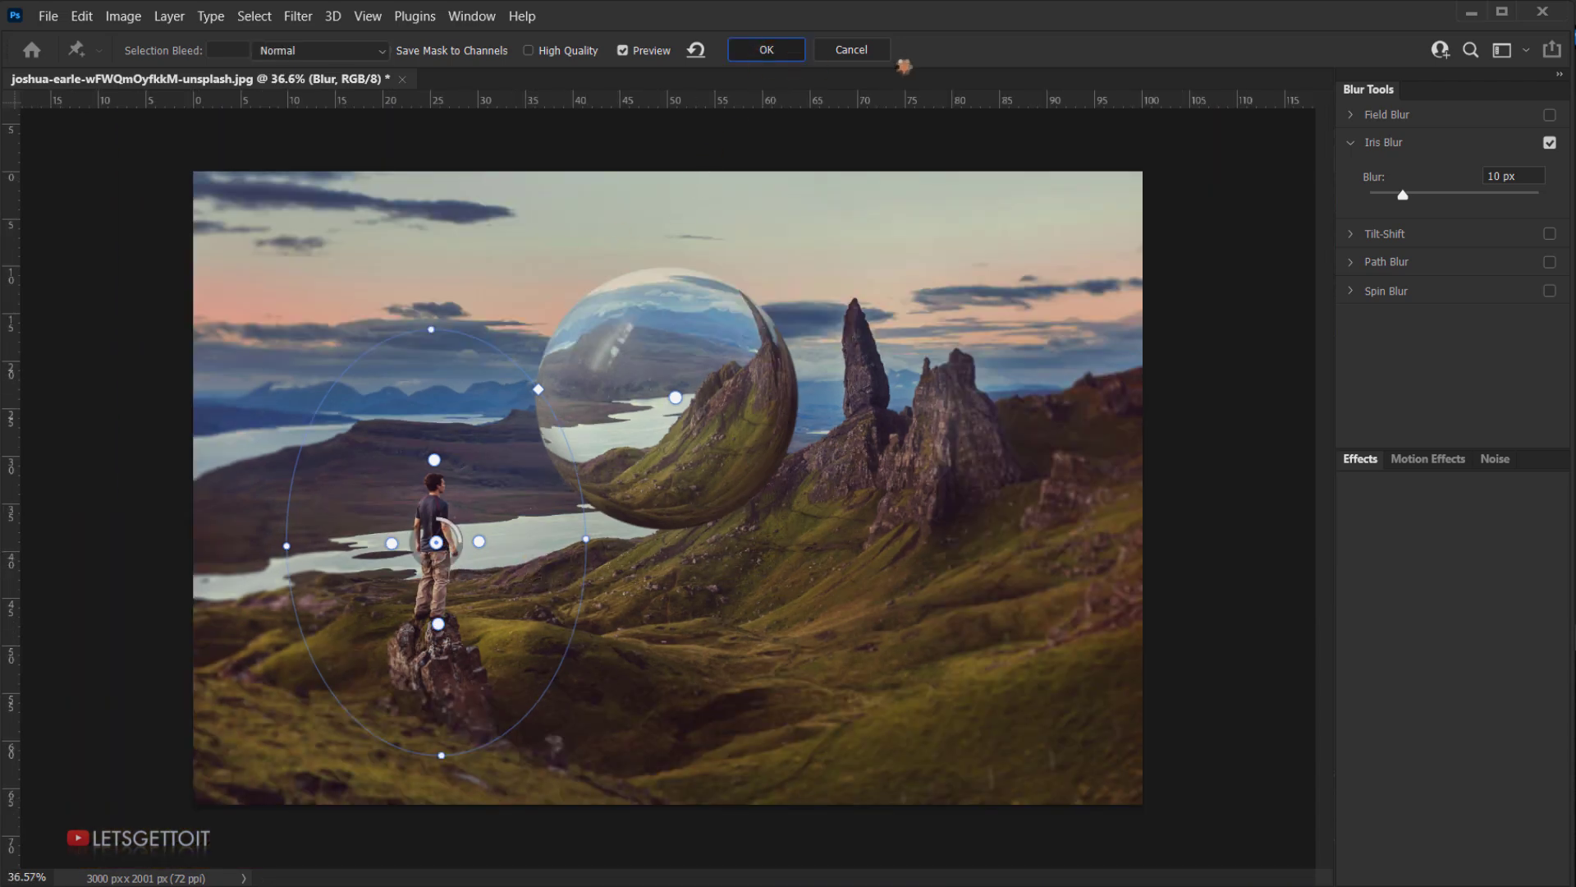
pyautogui.hotkey('ctrl', '0')
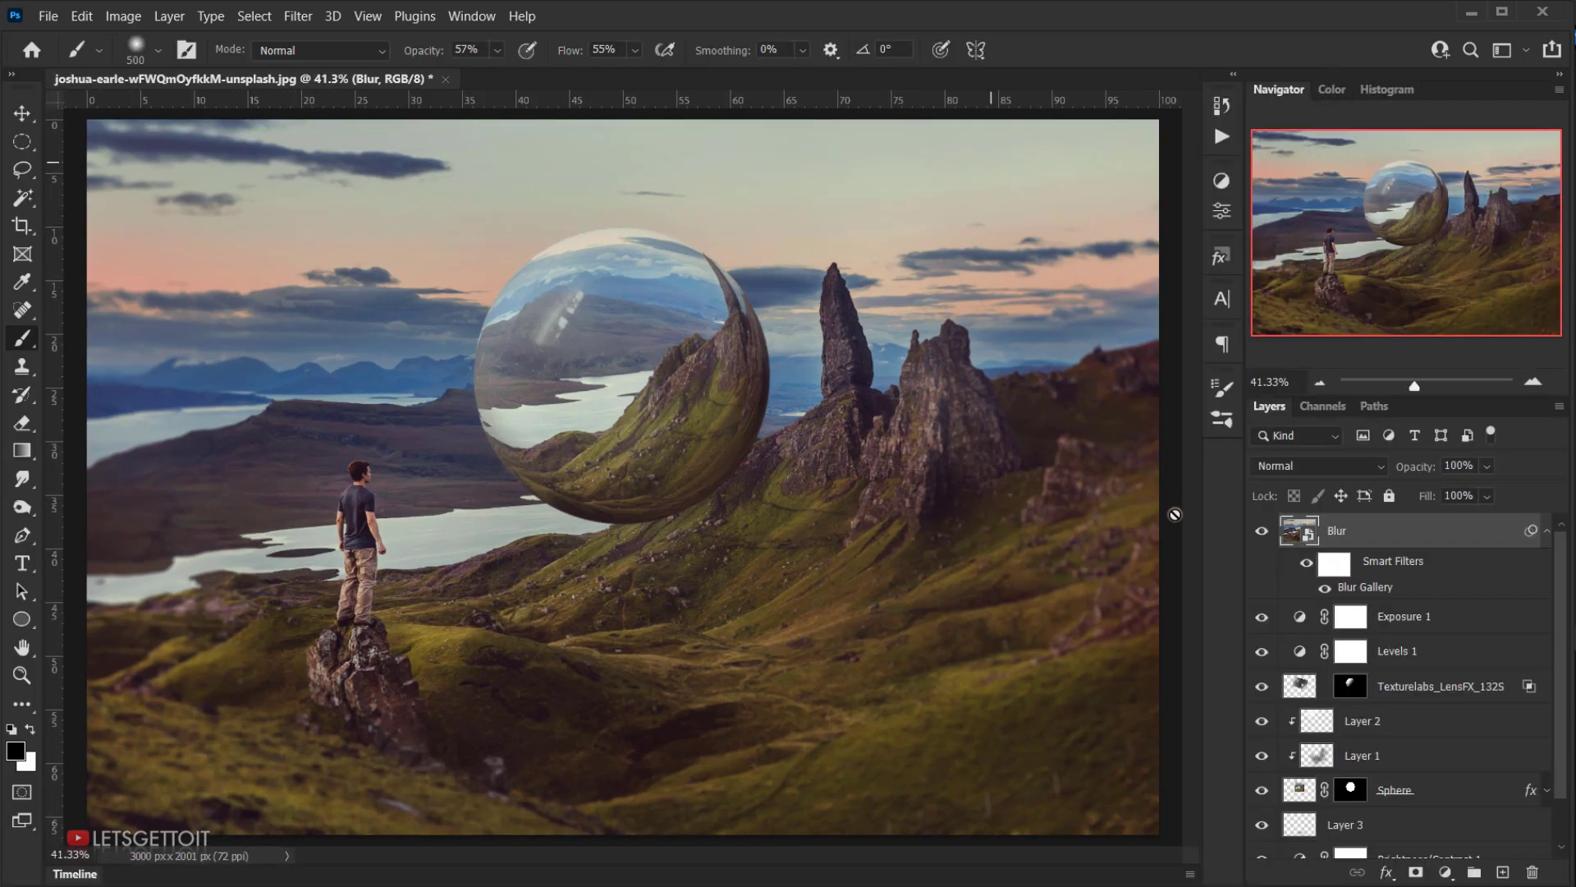
# Compare the picture with and without the Blur layer's smart filters, collapse the filter list and view the image without panels.
pyautogui.click(1306, 563)
pyautogui.click(1307, 564)
pyautogui.click(1549, 530)
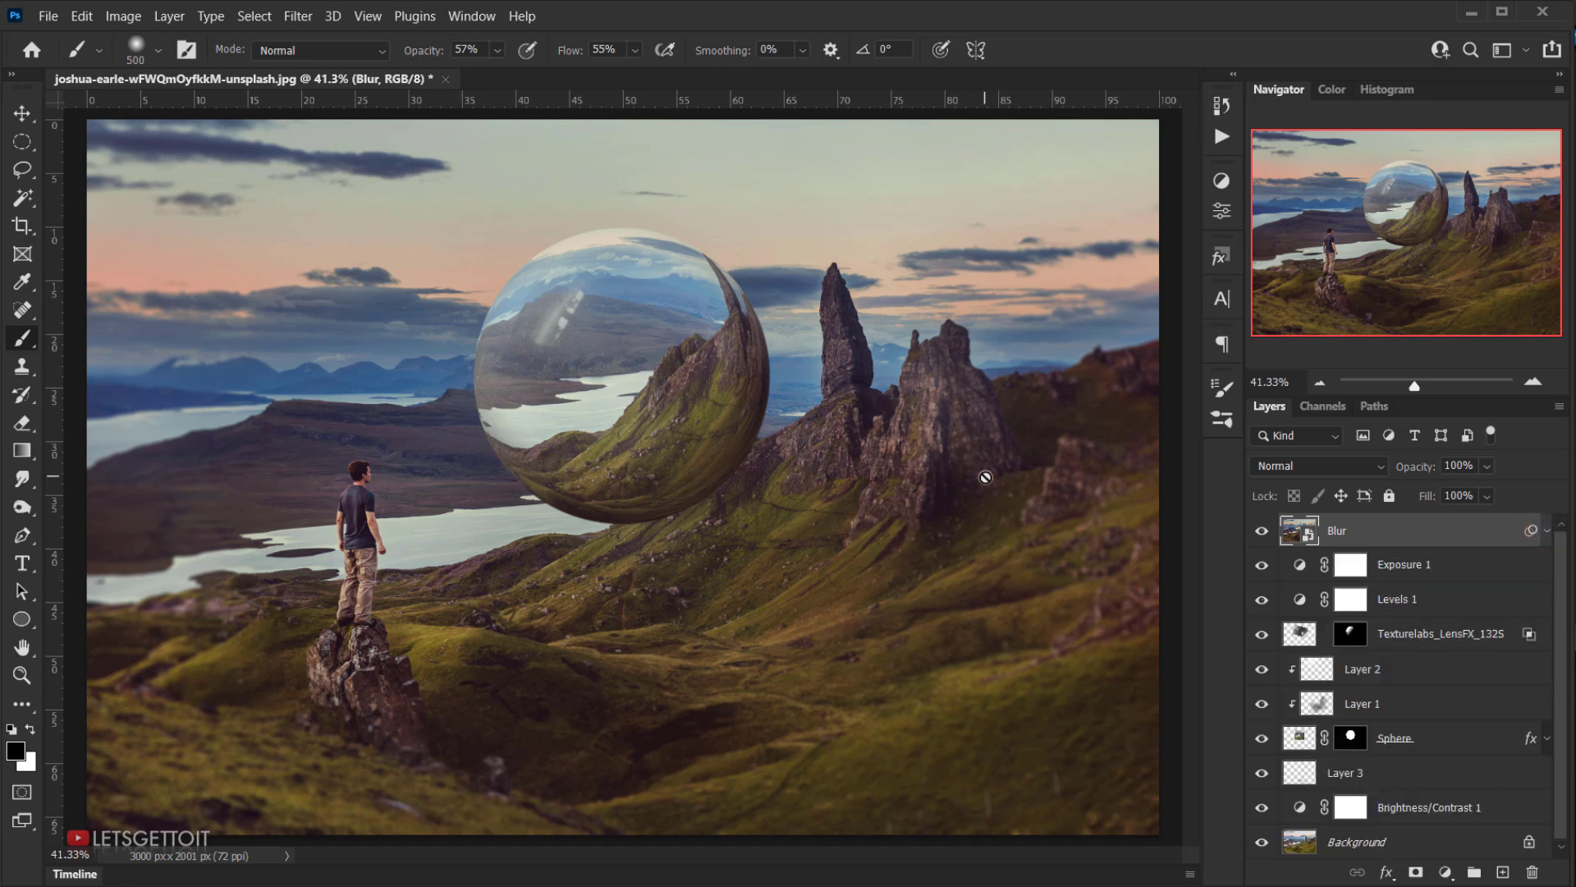
pyautogui.press('Tab')
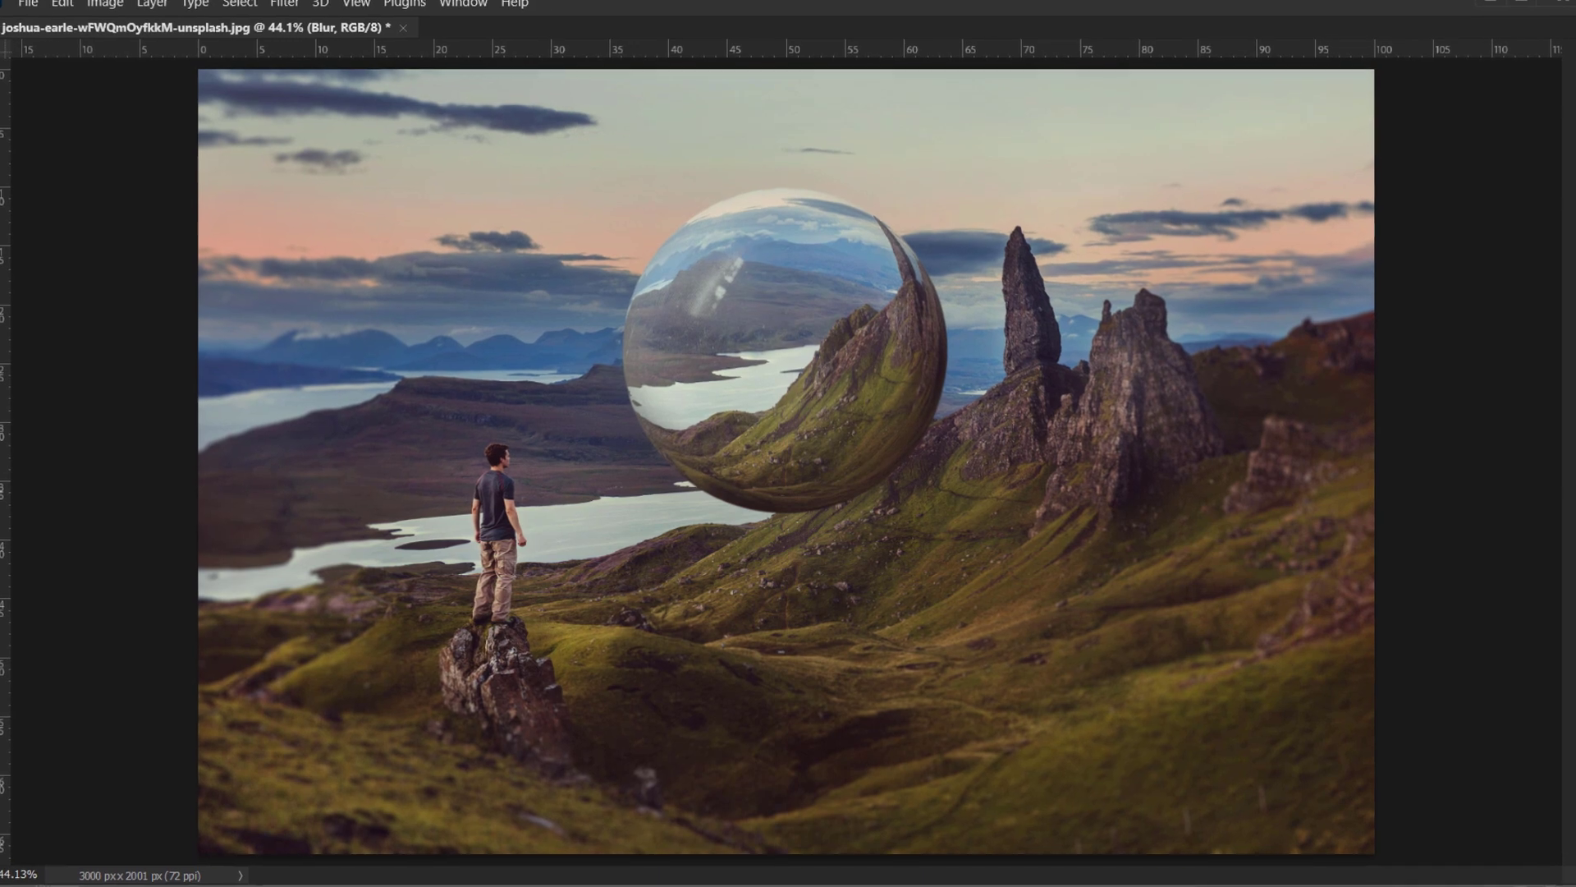